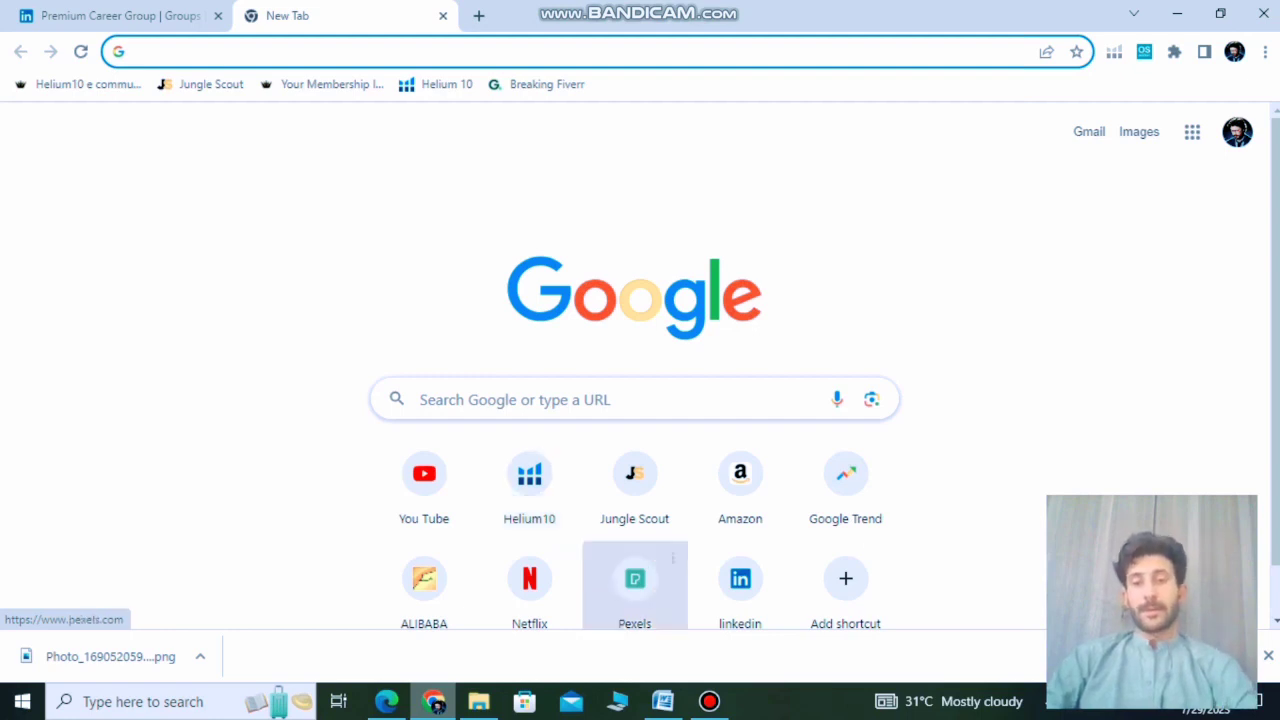
Step: Open the Helium 10 dashboard from the bookmarks and launch the Black Box product research tool
left_click(230, 377)
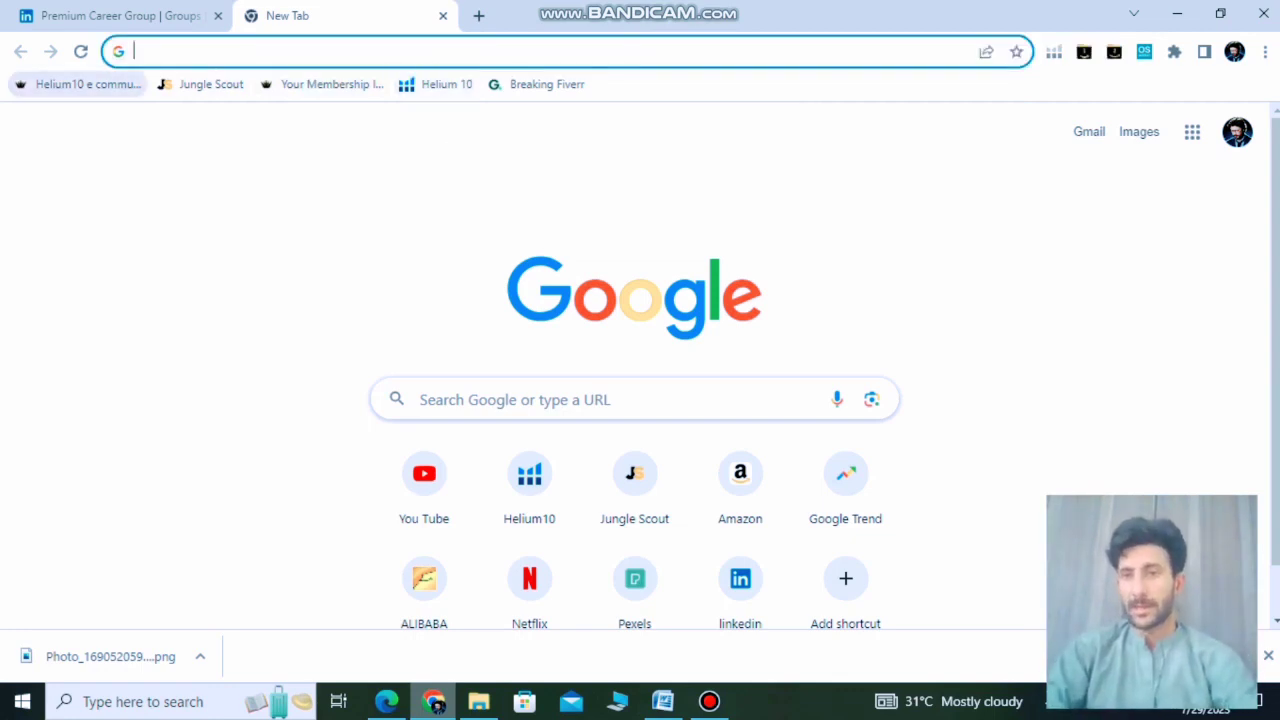
left_click(86, 84)
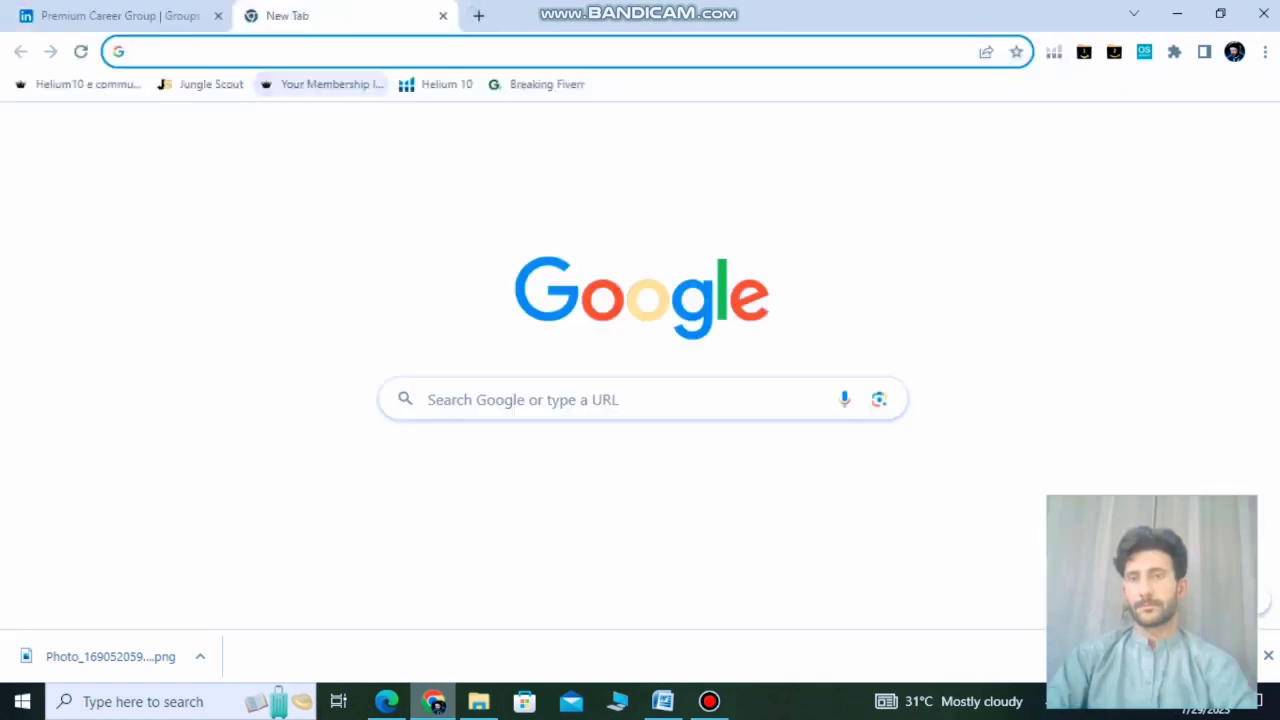
left_click(436, 84)
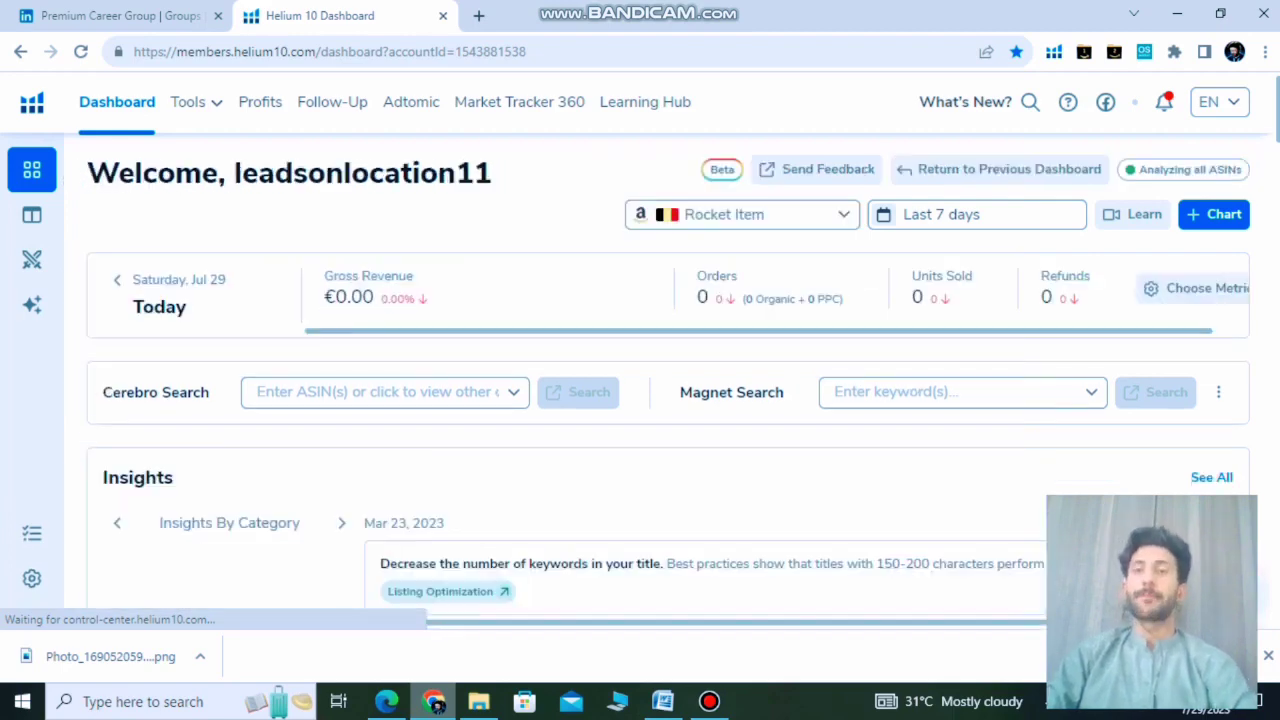
left_click(187, 101)
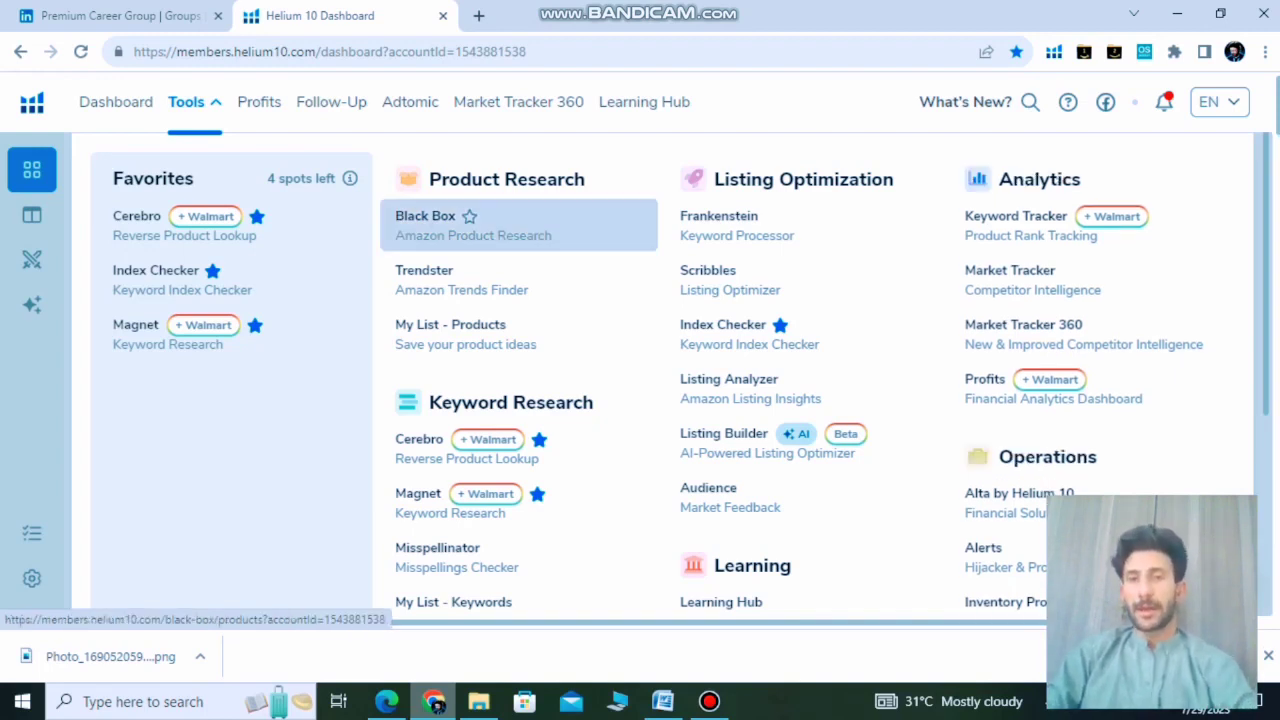
left_click(425, 216)
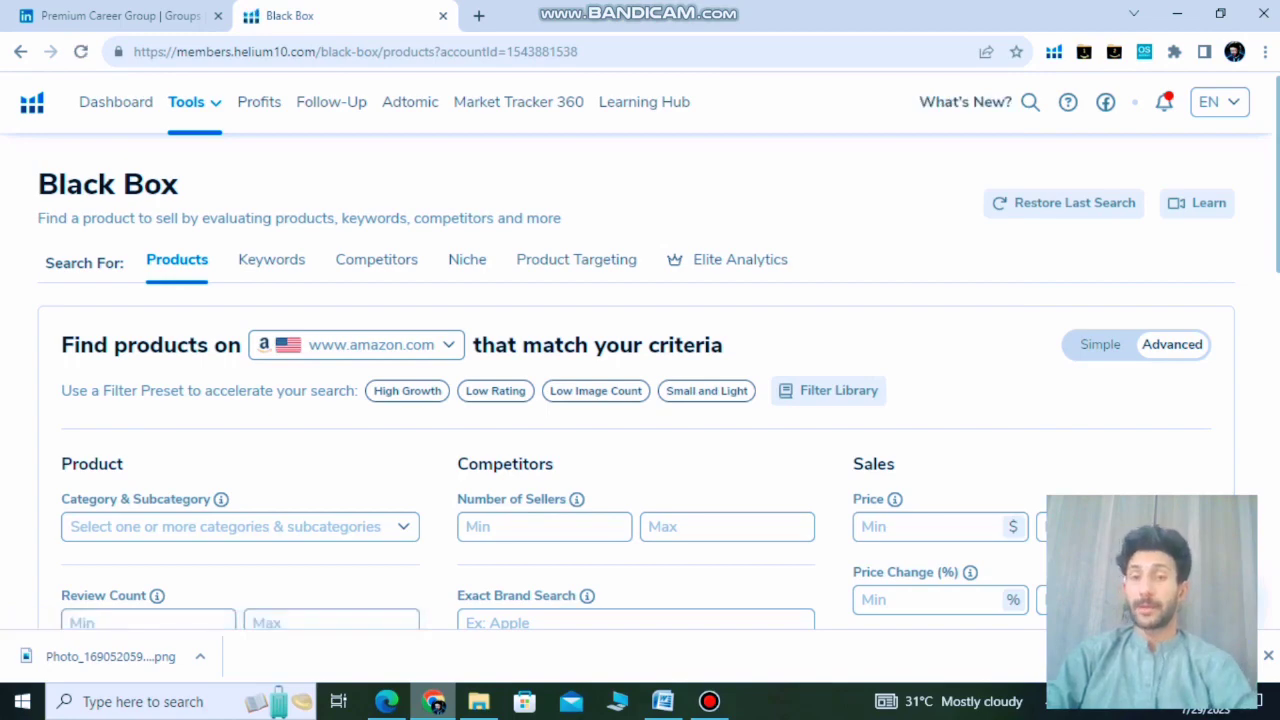
left_click(448, 344)
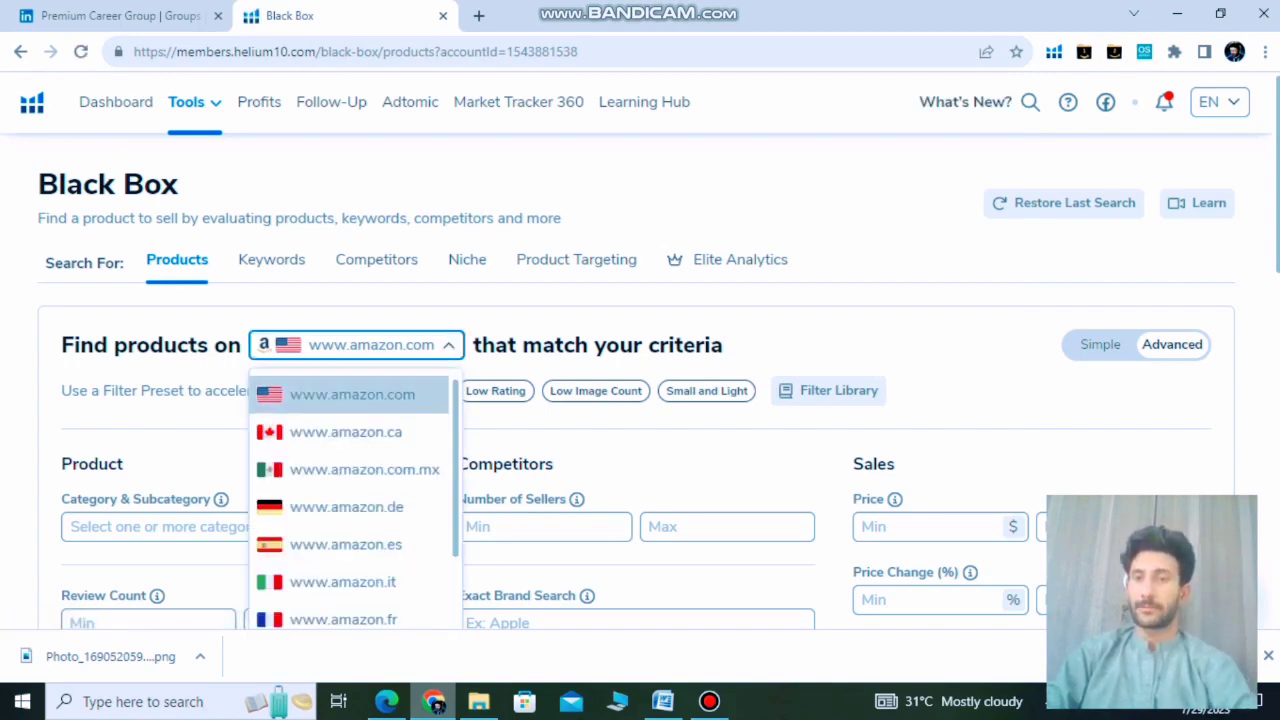
left_click(222, 332)
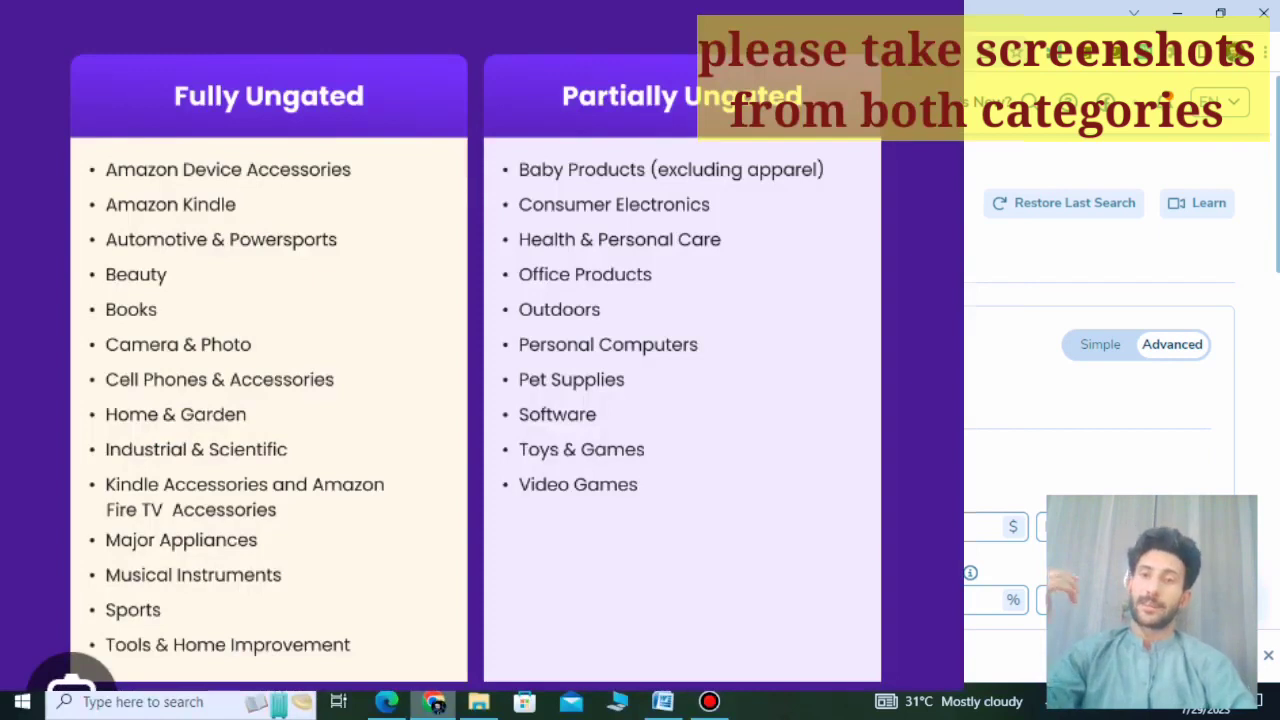
left_click(240, 527)
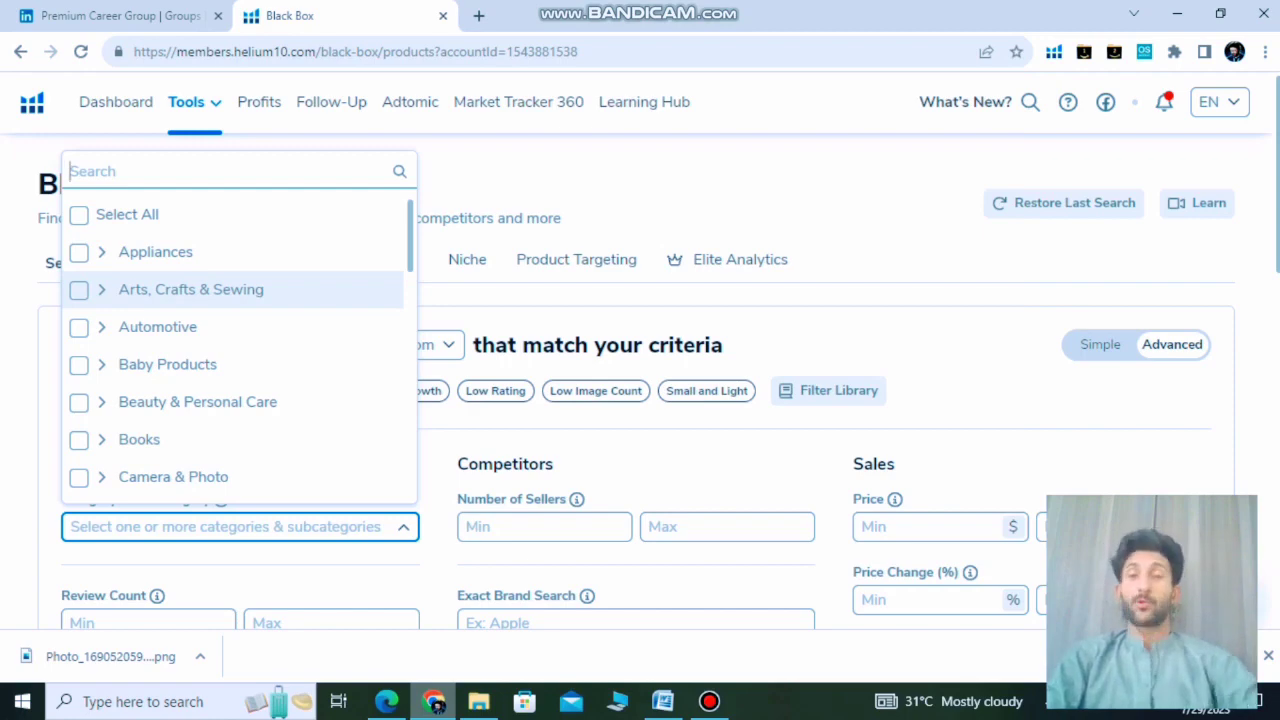
Step: Search Google in a new tab for "Enlist gated and ungated product of amazon"
left_click(478, 15)
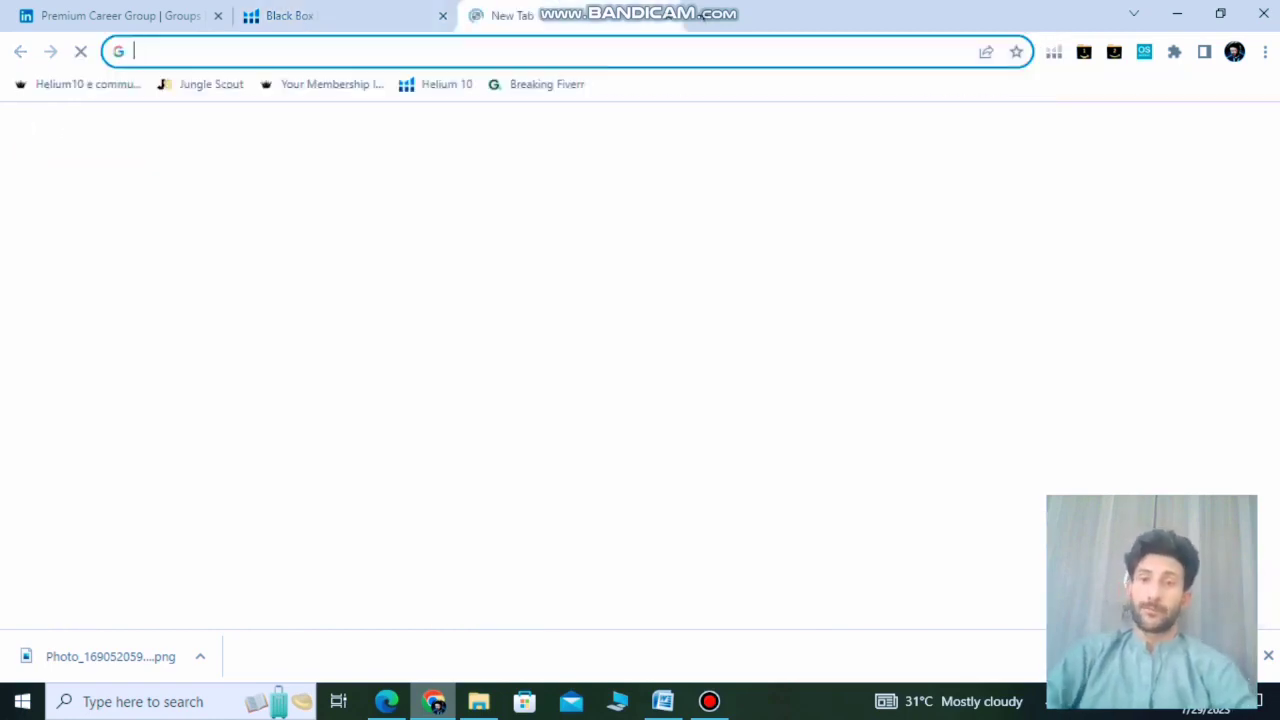
left_click(500, 399)
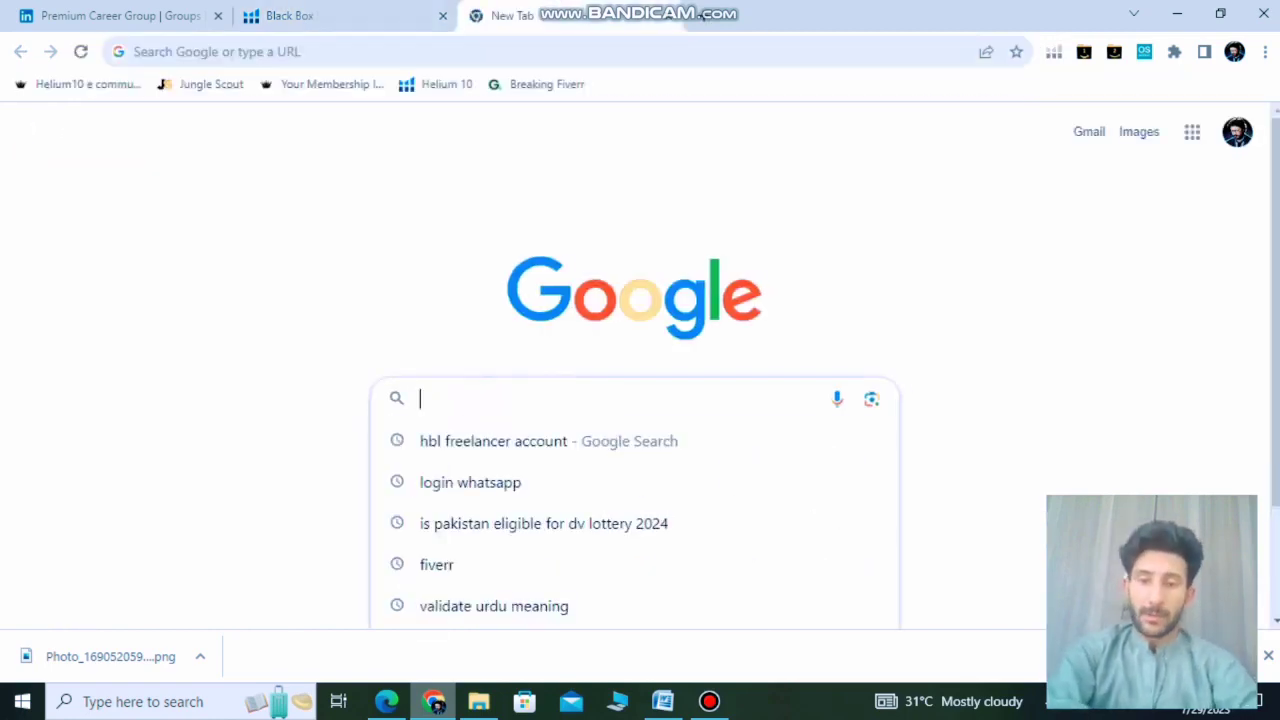
type("Enlist")
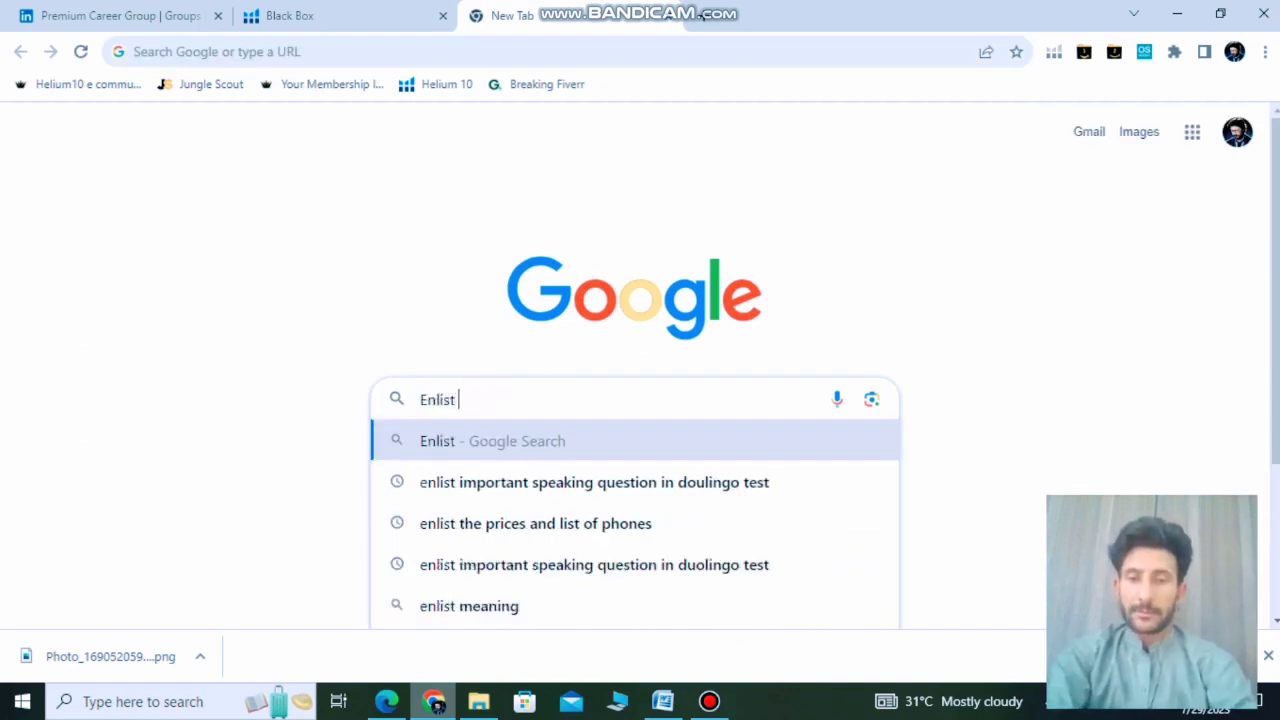
type(" gated and")
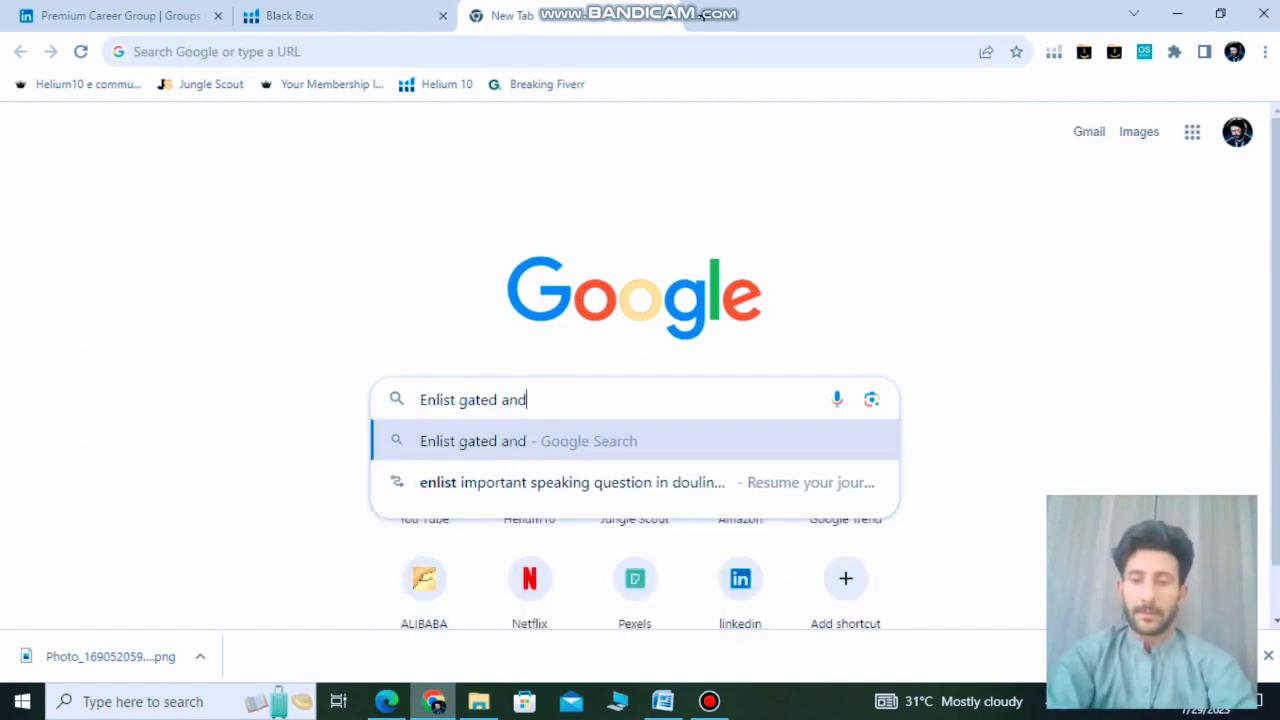
type(" ungated ")
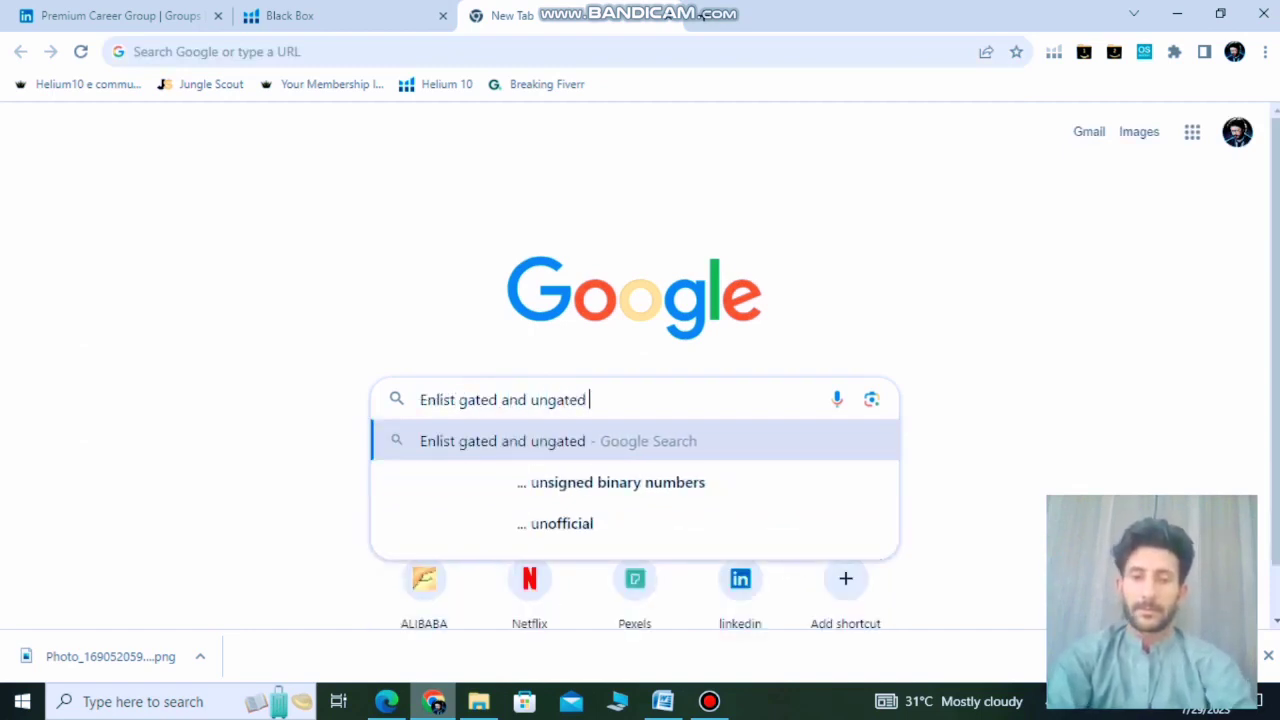
type("product o")
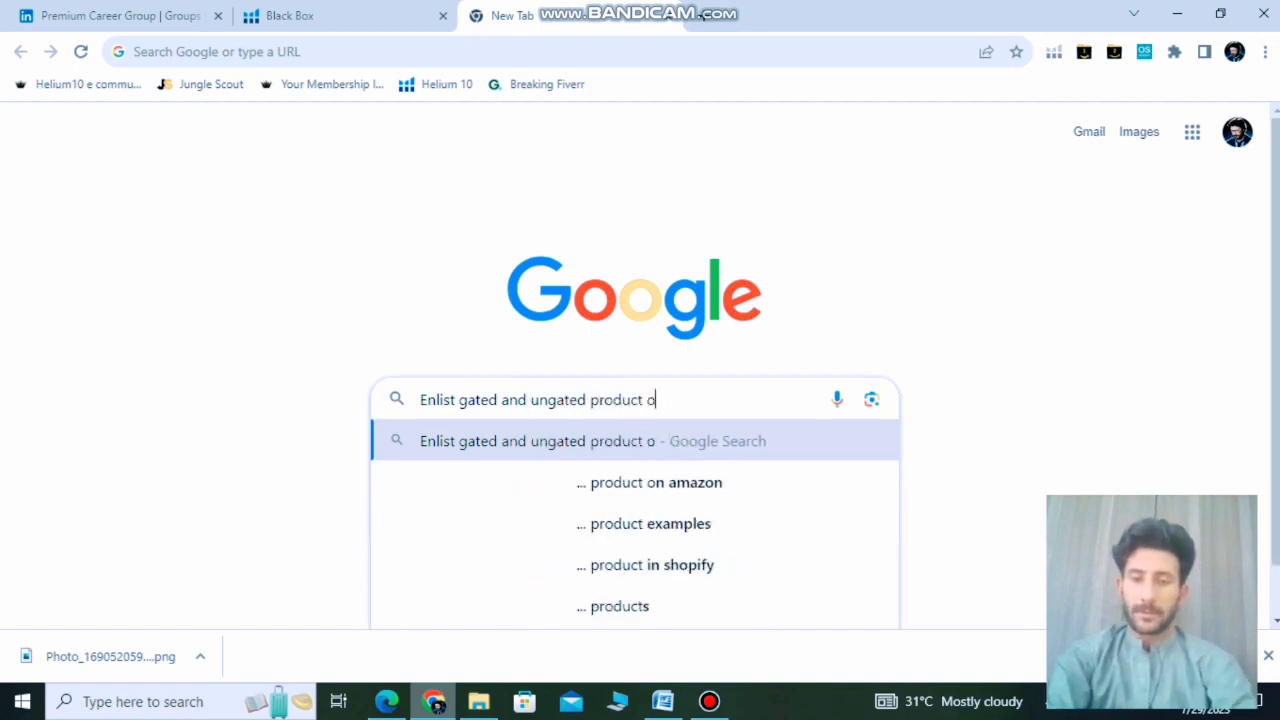
type("f amazon")
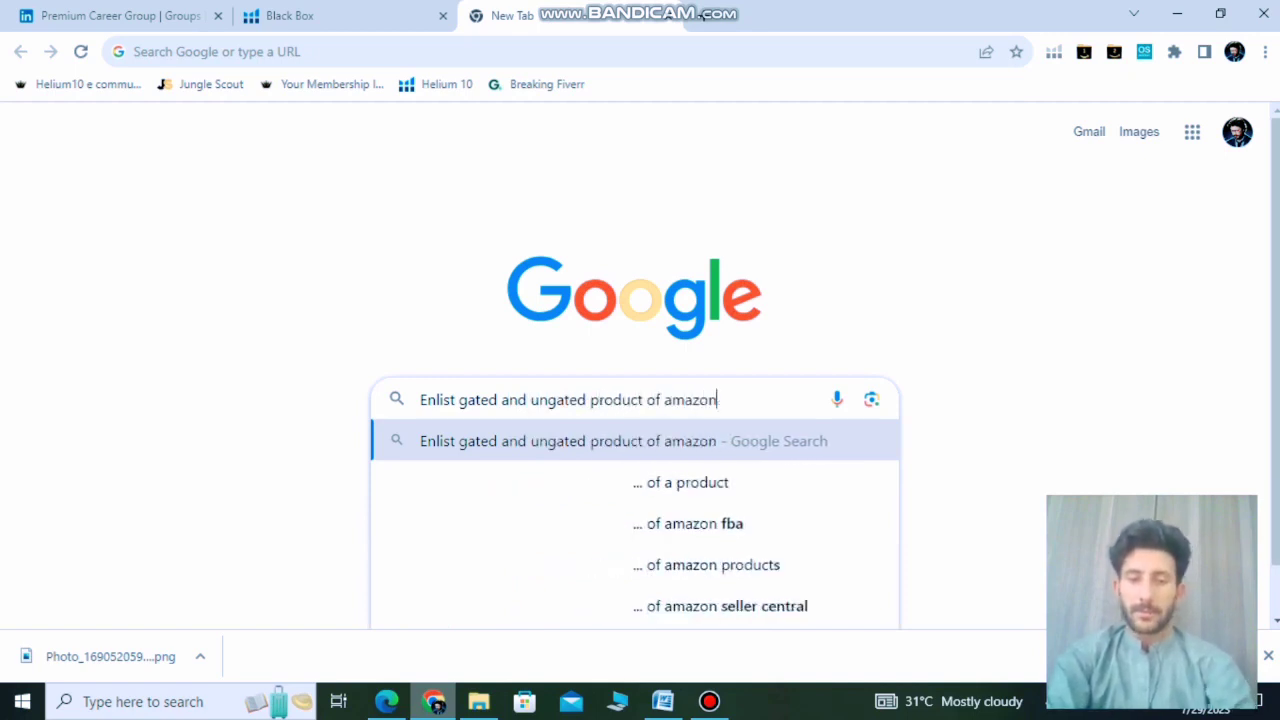
key("Return")
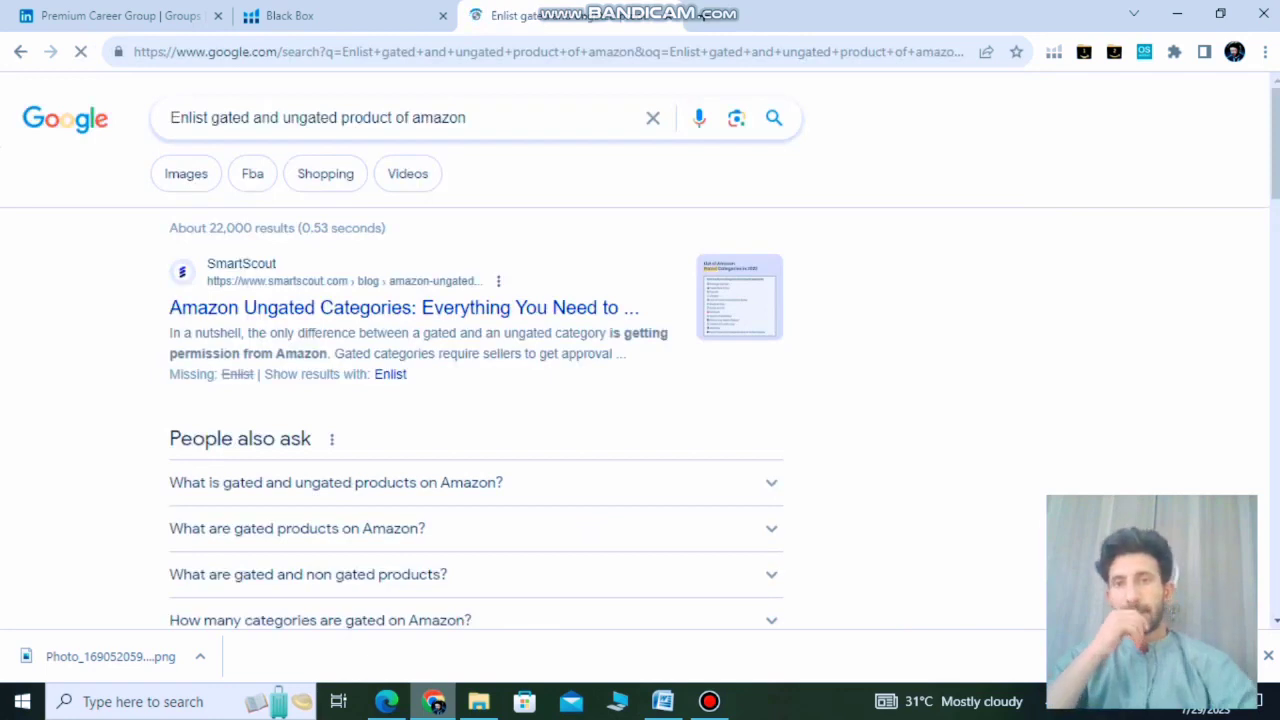
Step: Examine the Eva.guru image results listing Amazon's ungated and gated categories, and close the search tab
scroll(476, 400, "down", 3)
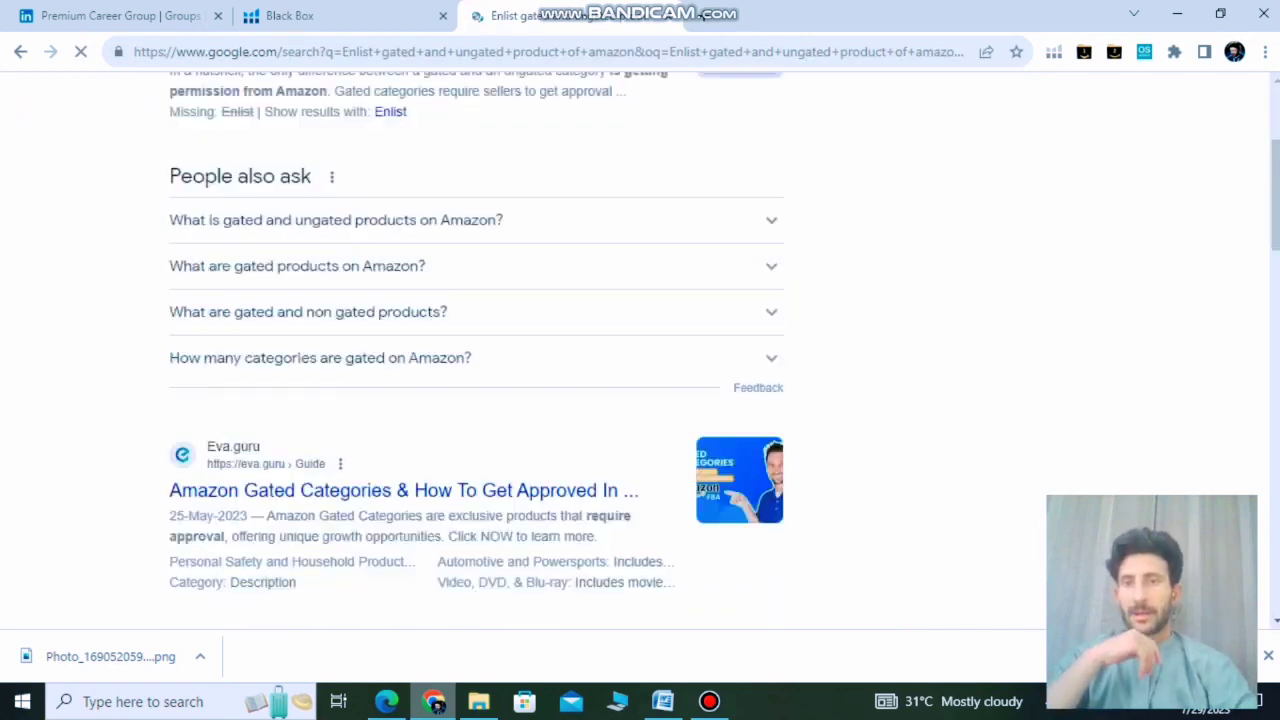
scroll(476, 400, "up", 3)
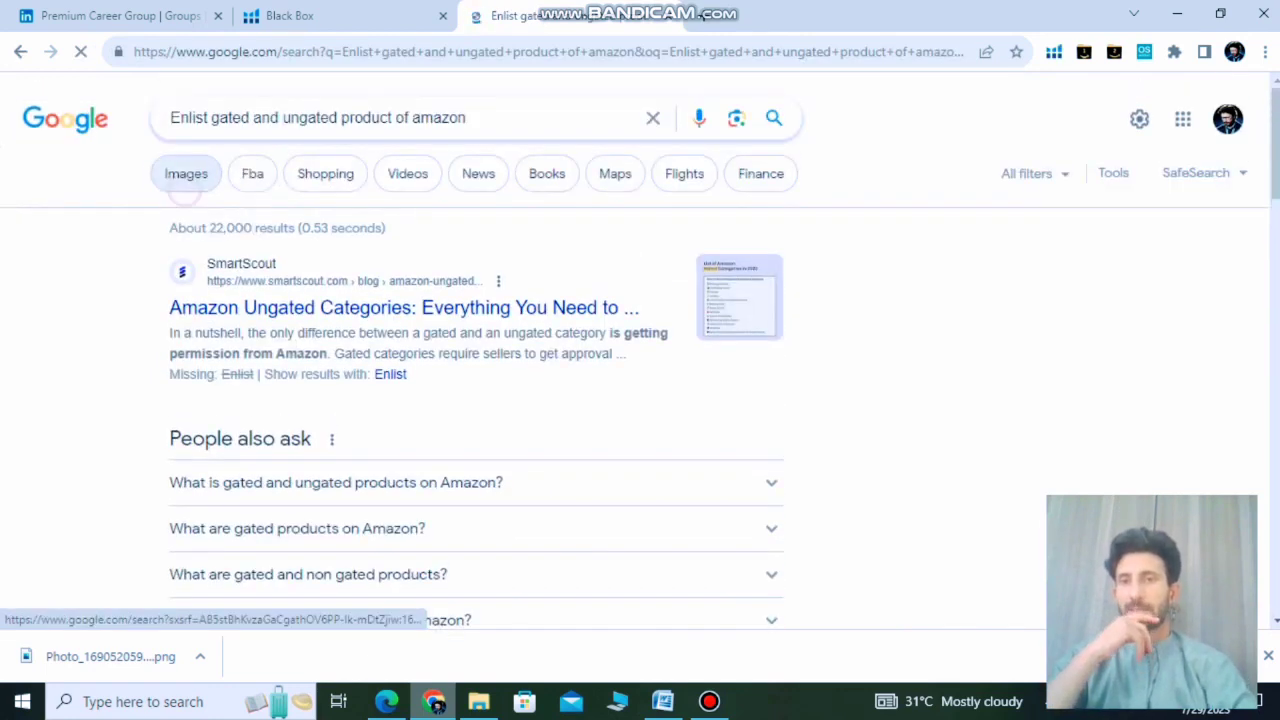
left_click(169, 212)
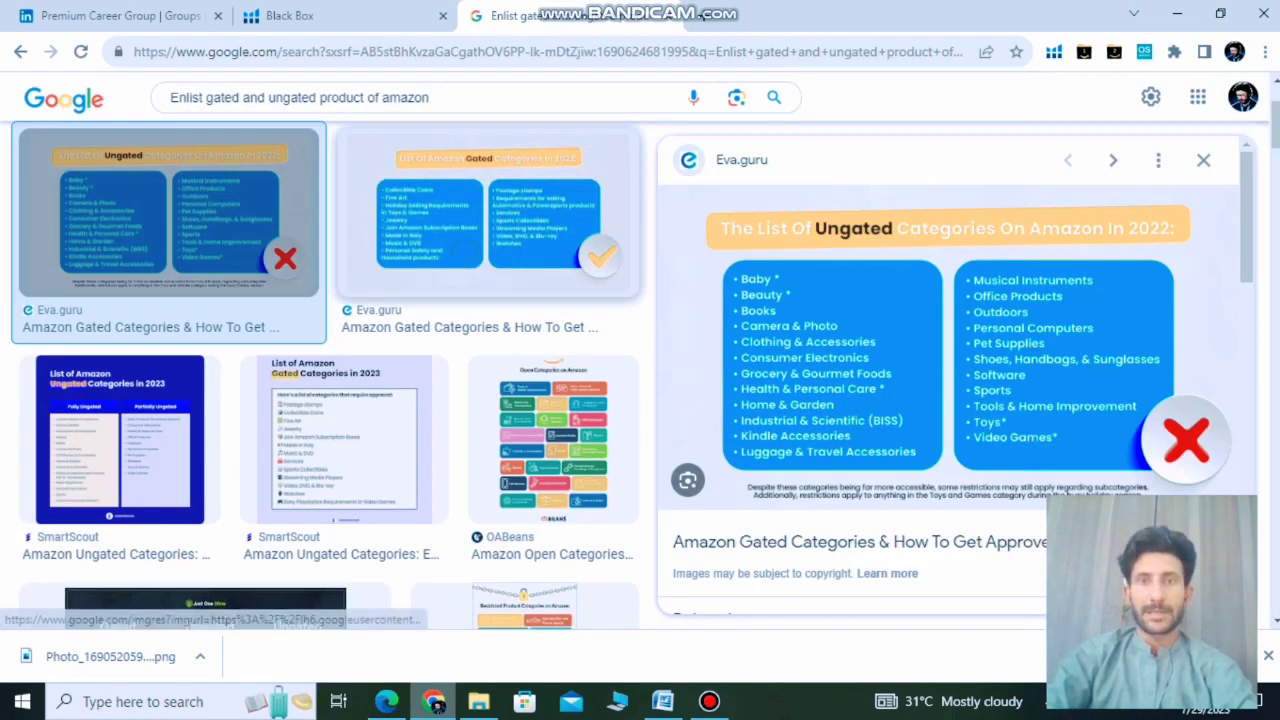
left_click(488, 212)
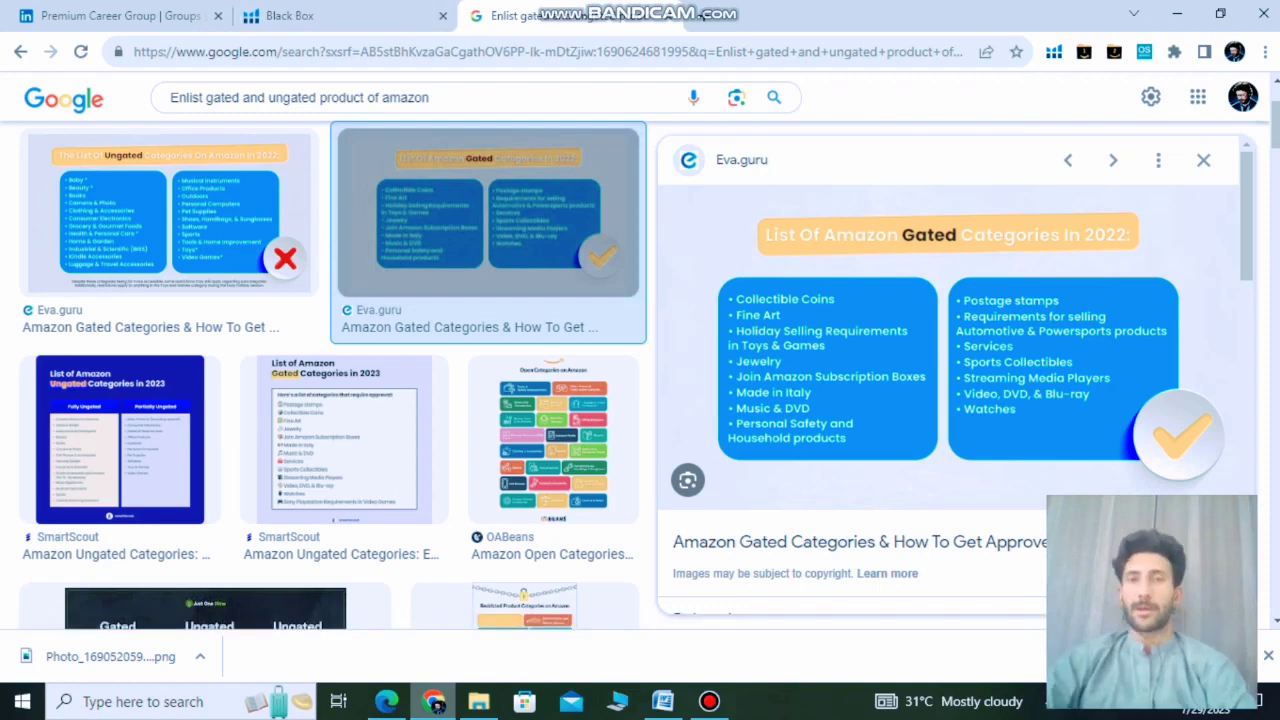
left_click(671, 16)
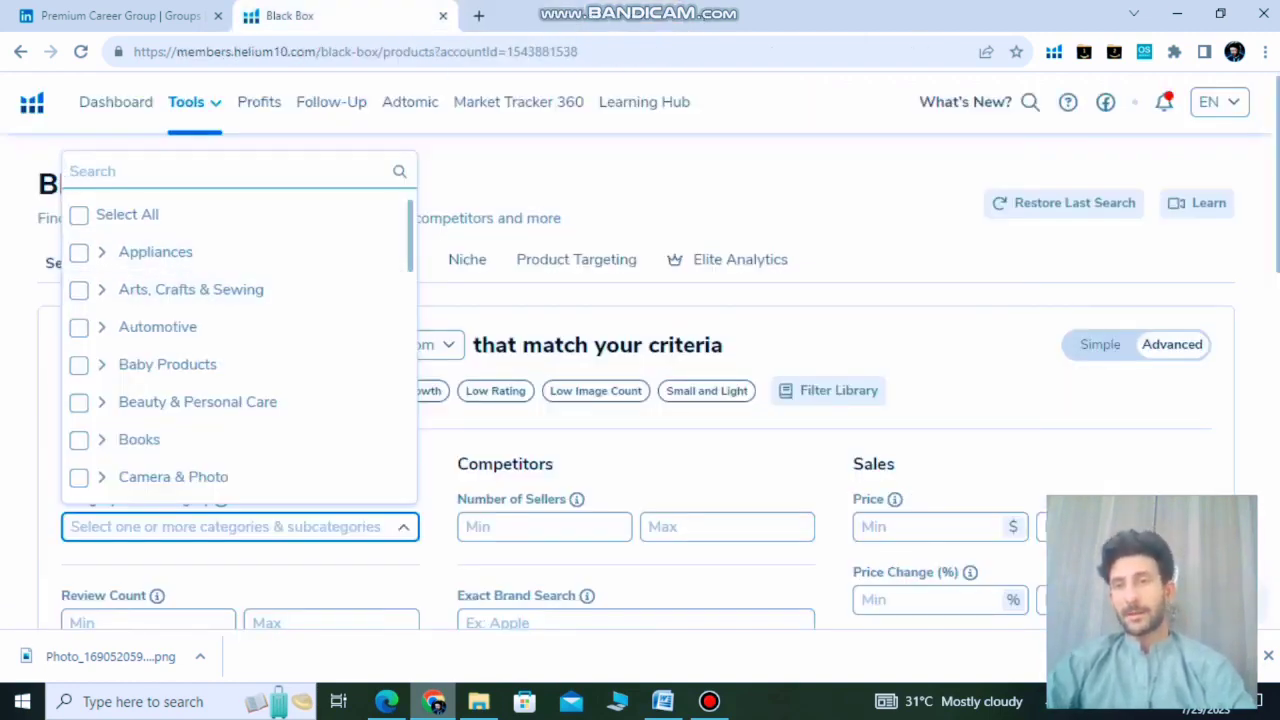
Step: Select Home & Kitchen and Kitchen & Dining as the product categories
scroll(410, 253, "down", 5)
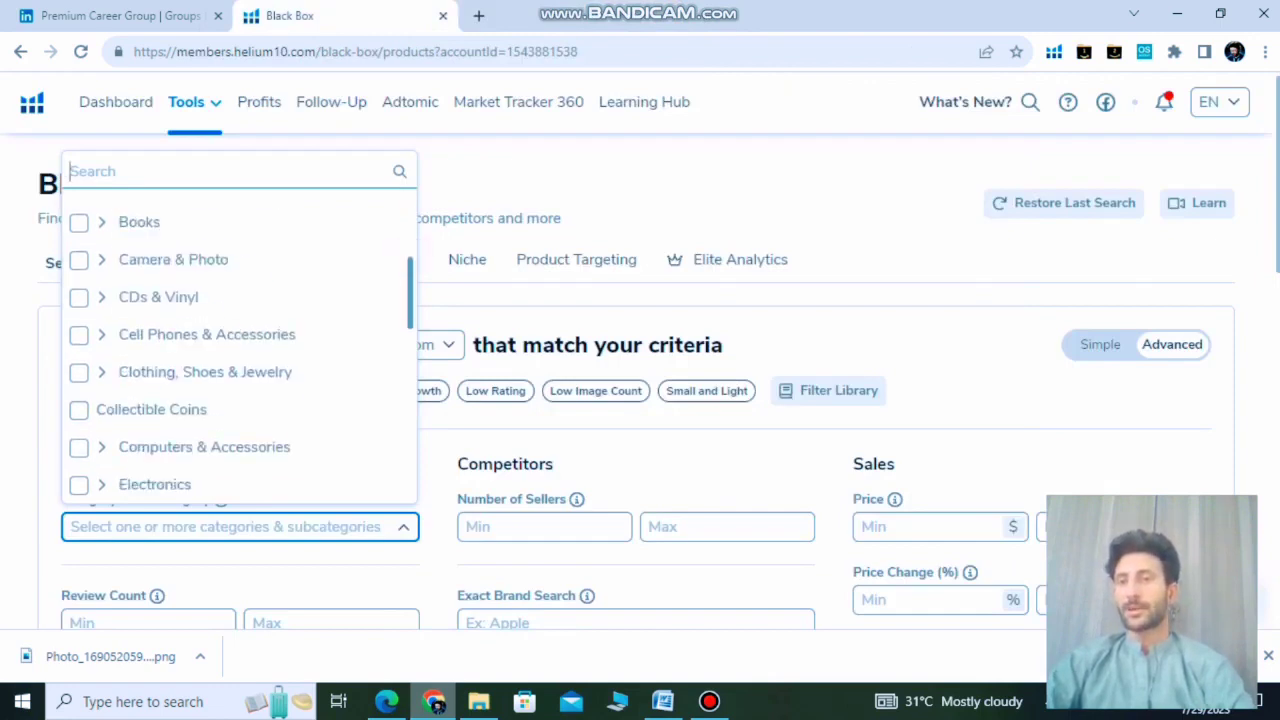
scroll(240, 345, "down", 4)
scroll(240, 345, "up", 3)
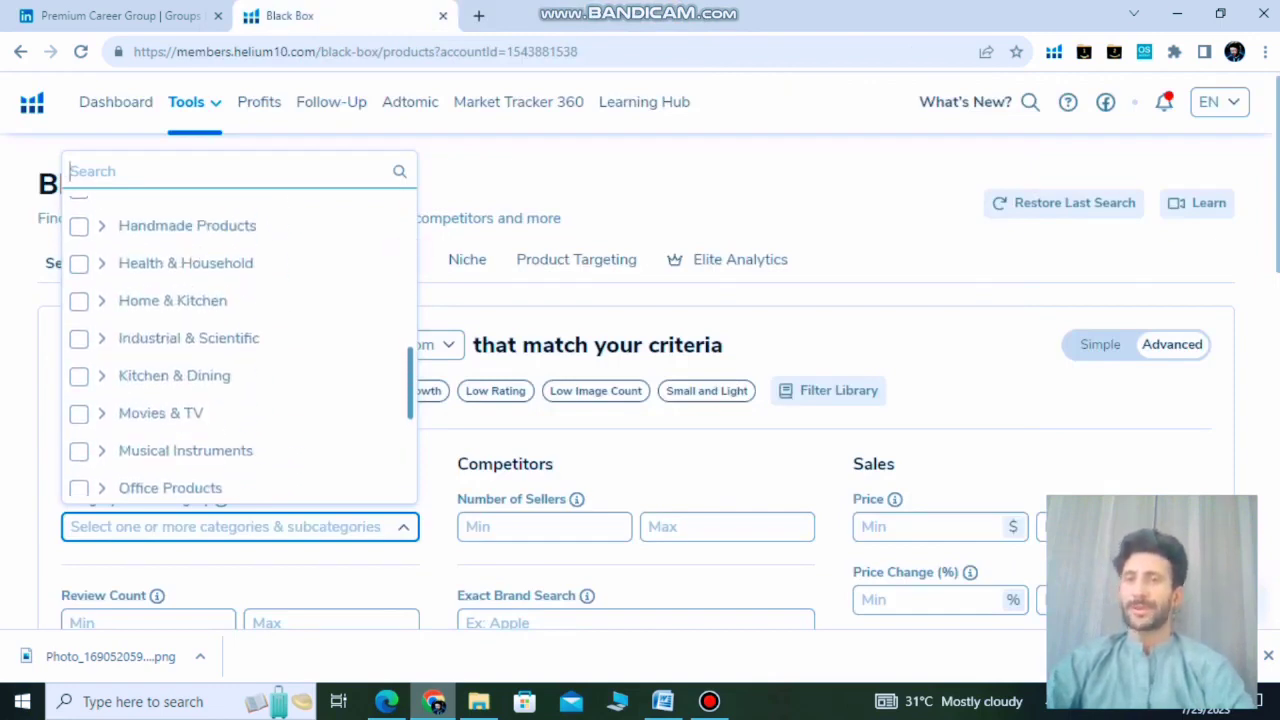
scroll(240, 345, "down", 1)
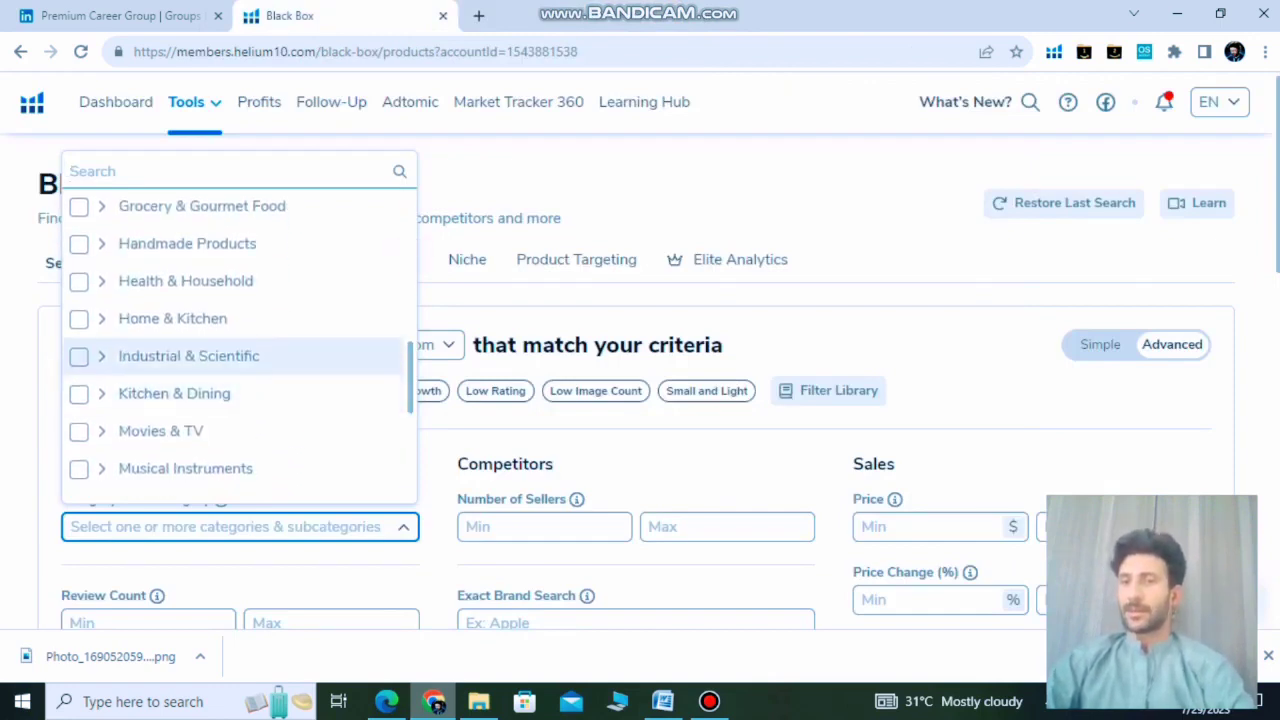
left_click(79, 319)
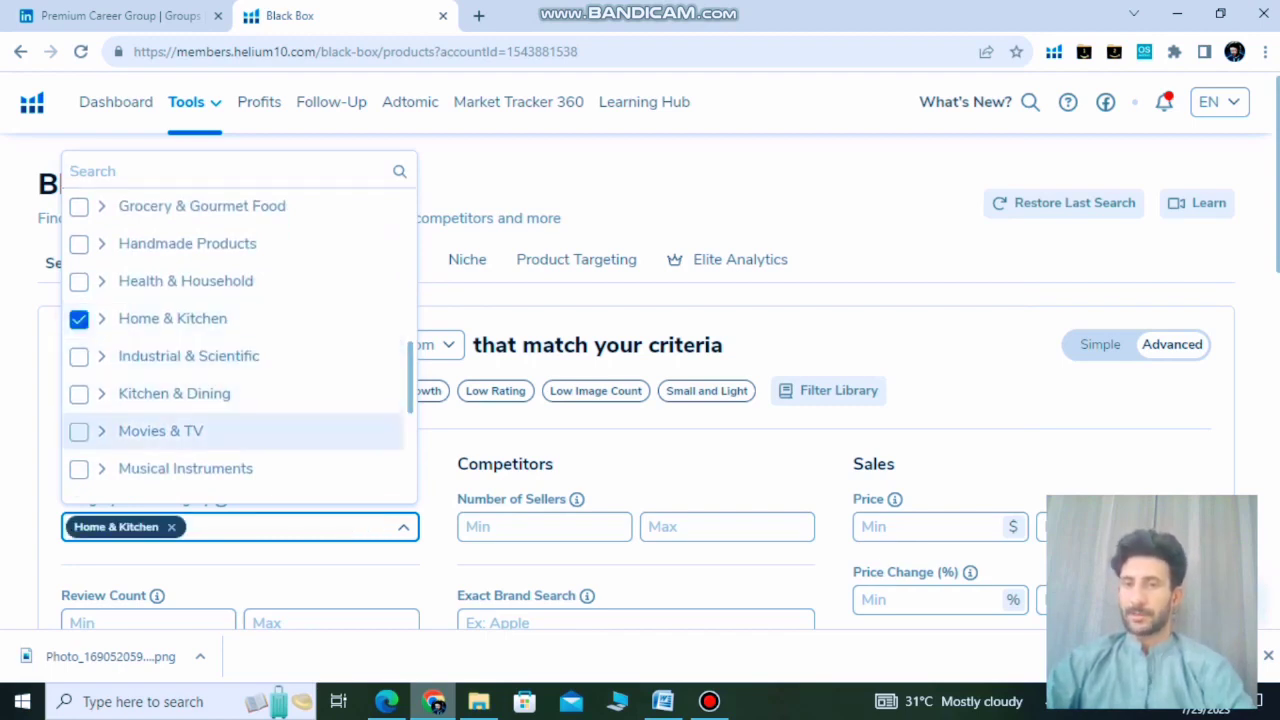
left_click(79, 393)
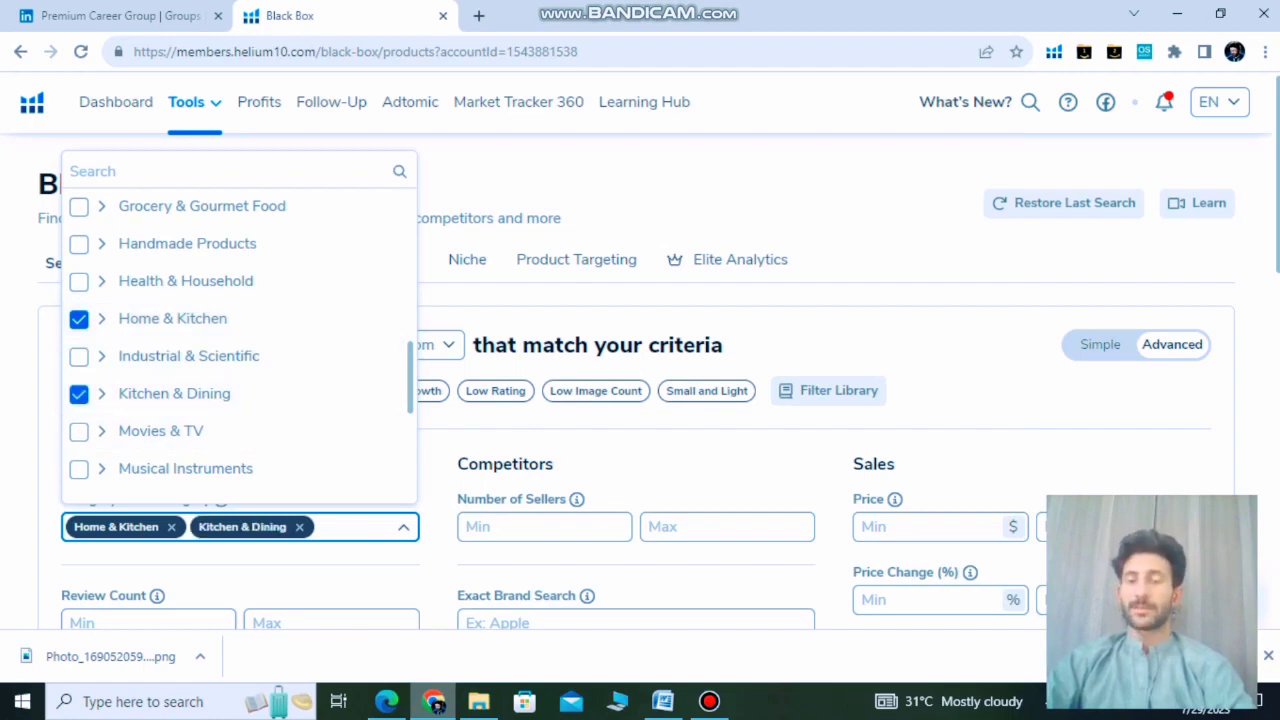
left_click(389, 566)
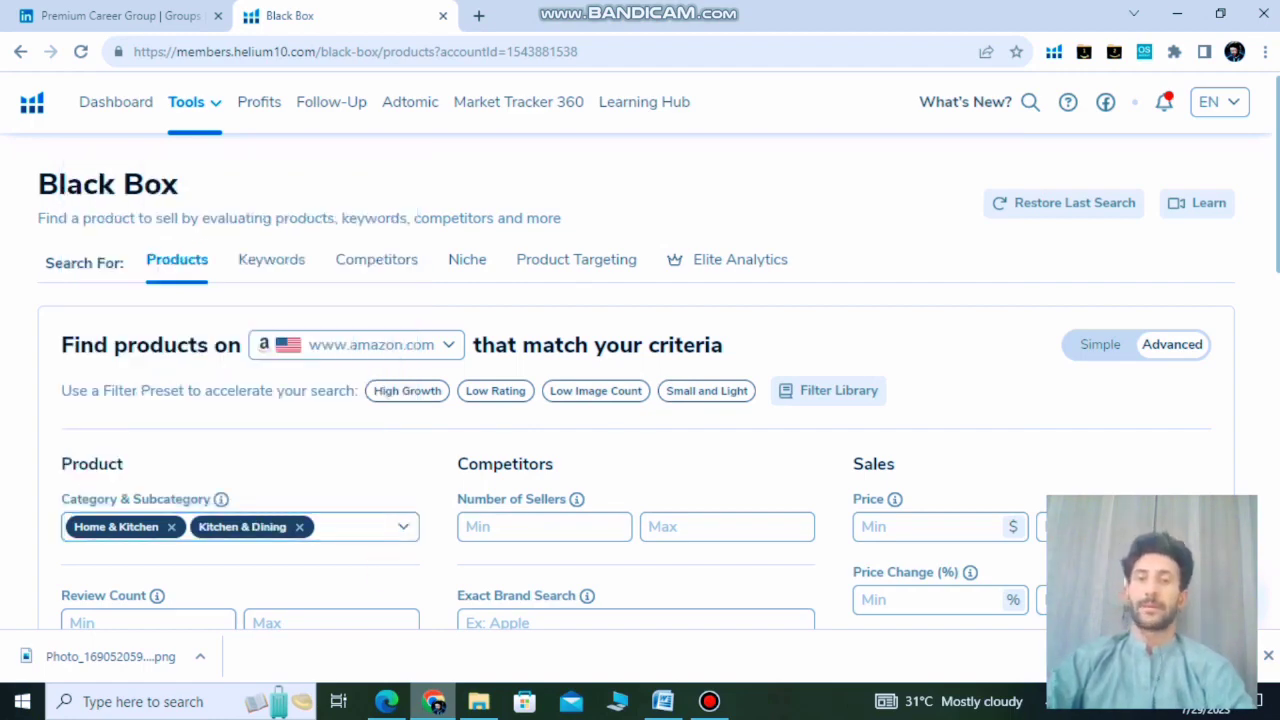
Step: Set the maximum review count to 500, leaving the minimum empty
scroll(132, 270, "down", 4)
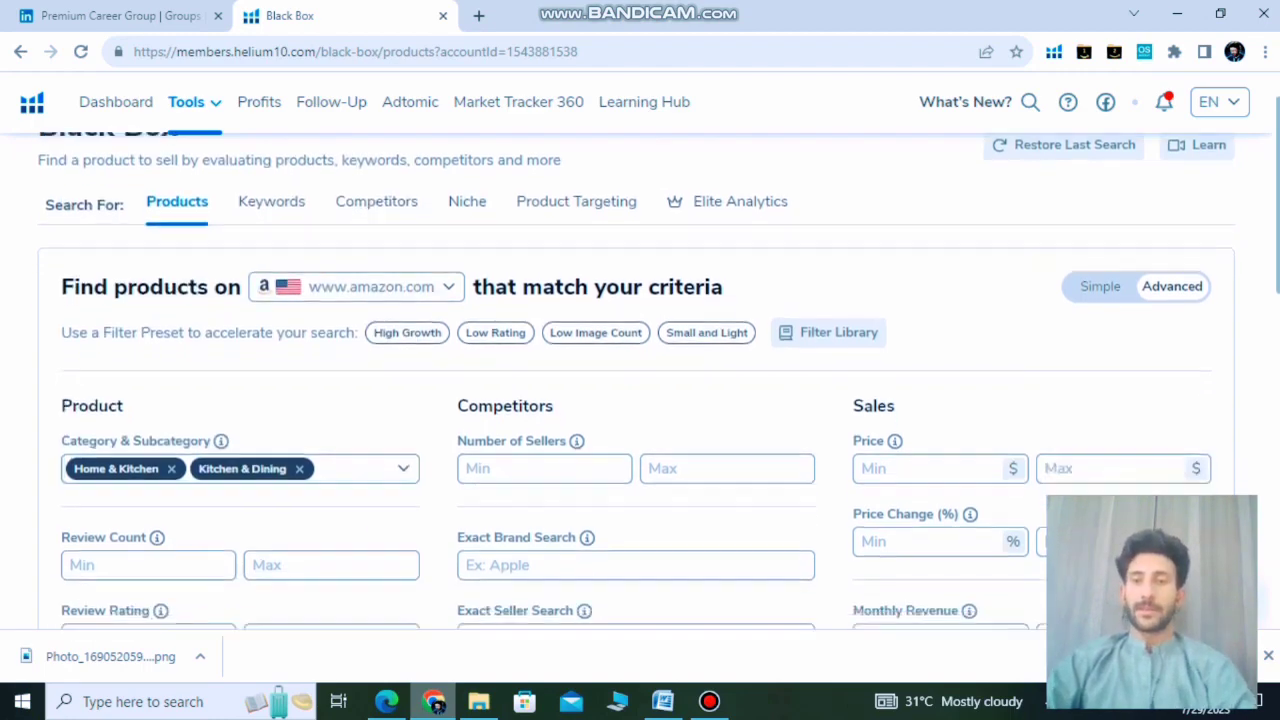
left_click(132, 270)
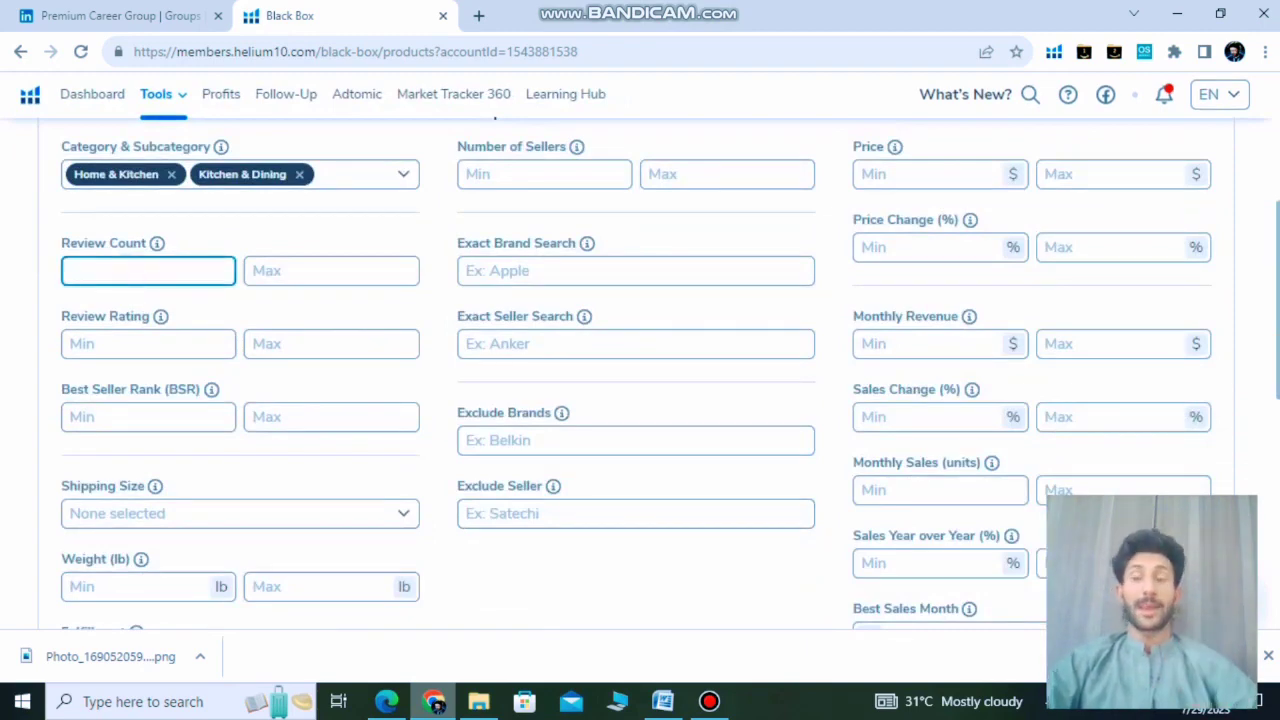
left_click(294, 277)
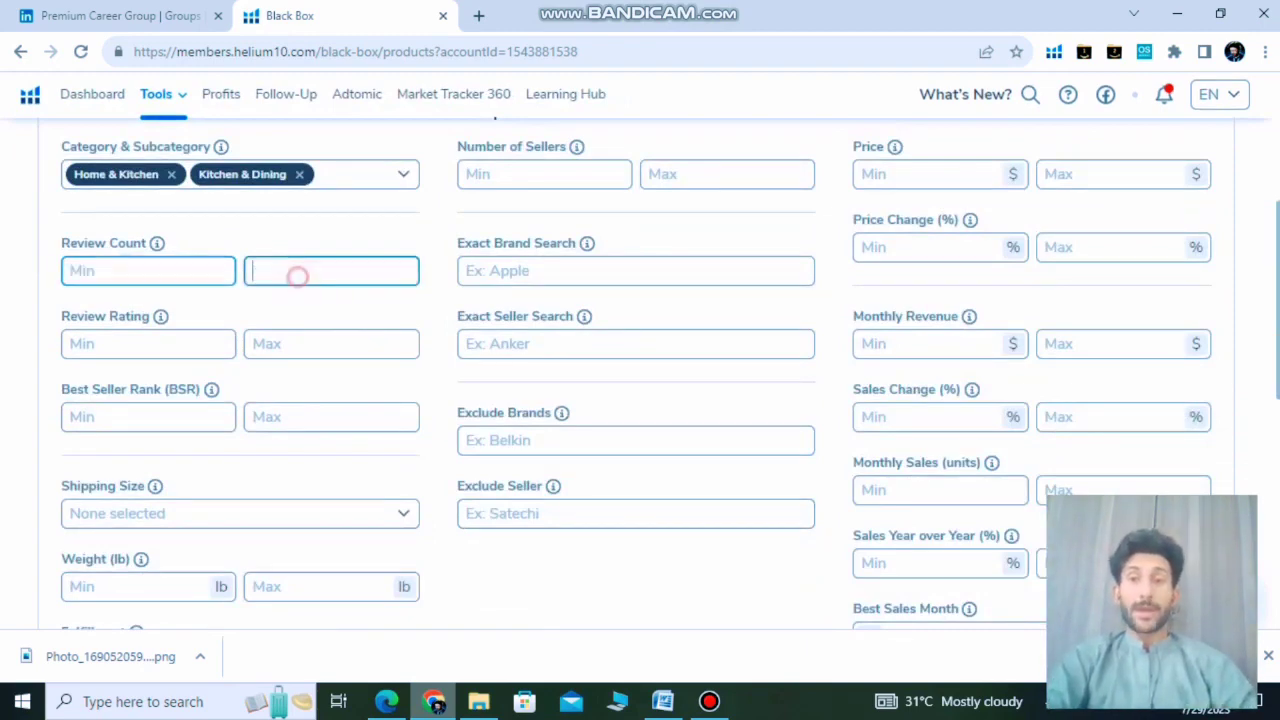
type("500")
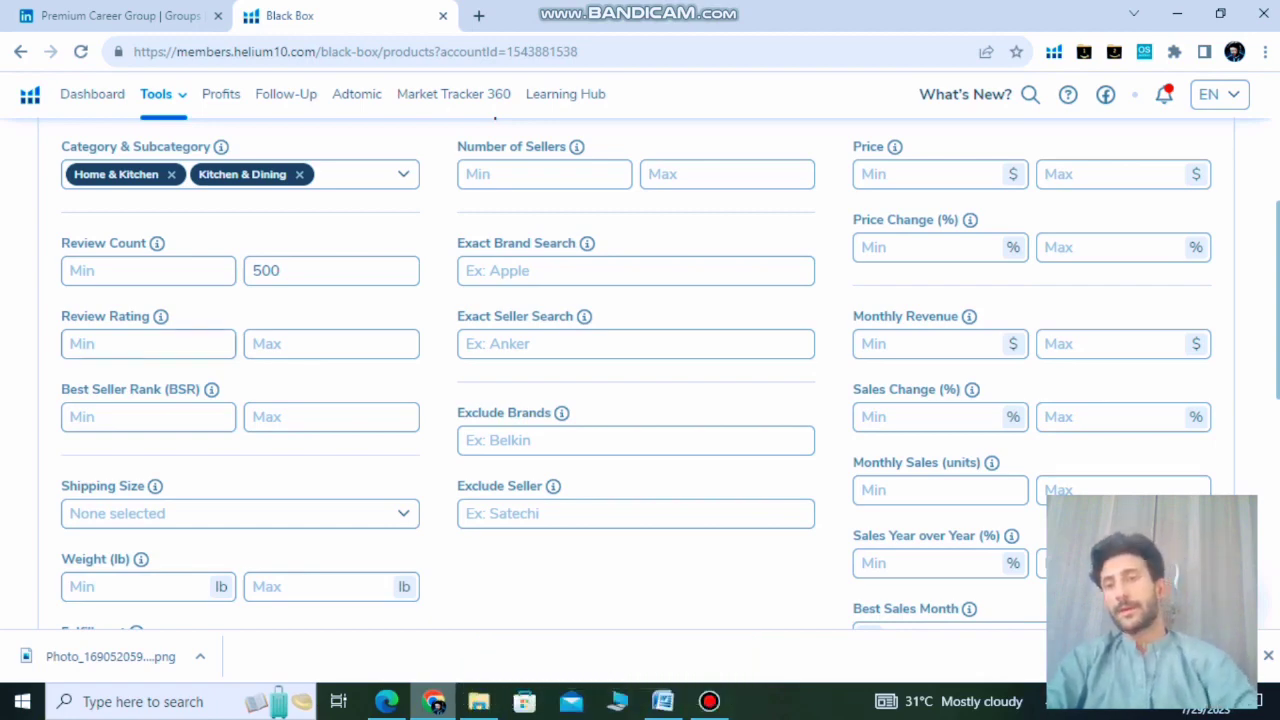
Step: Set the minimum review rating to 4.4
left_click(169, 347)
type("4")
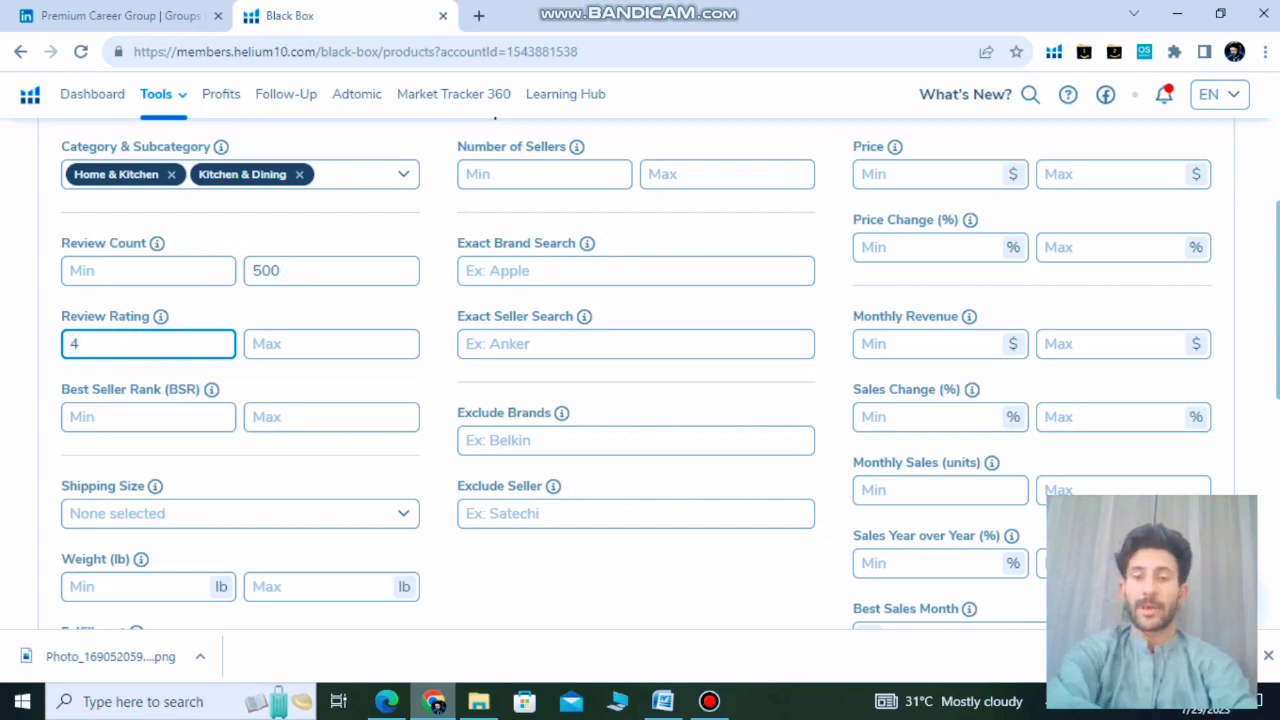
type("5")
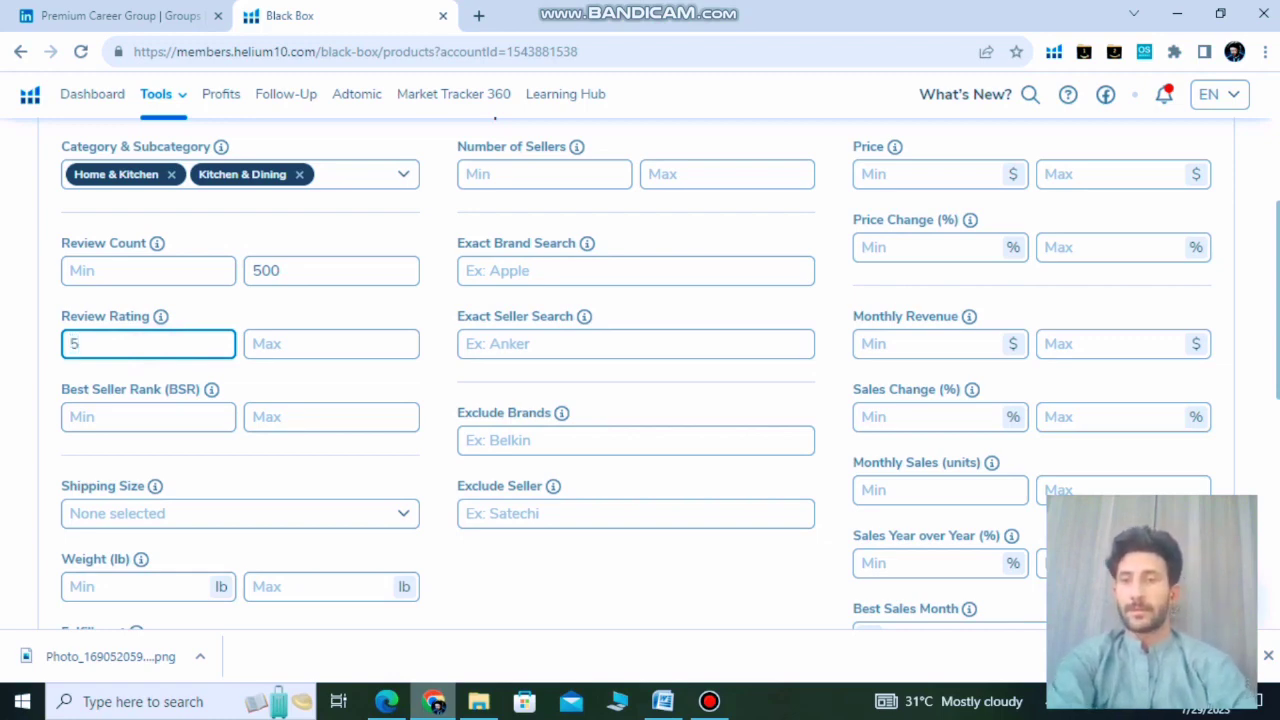
type(".5")
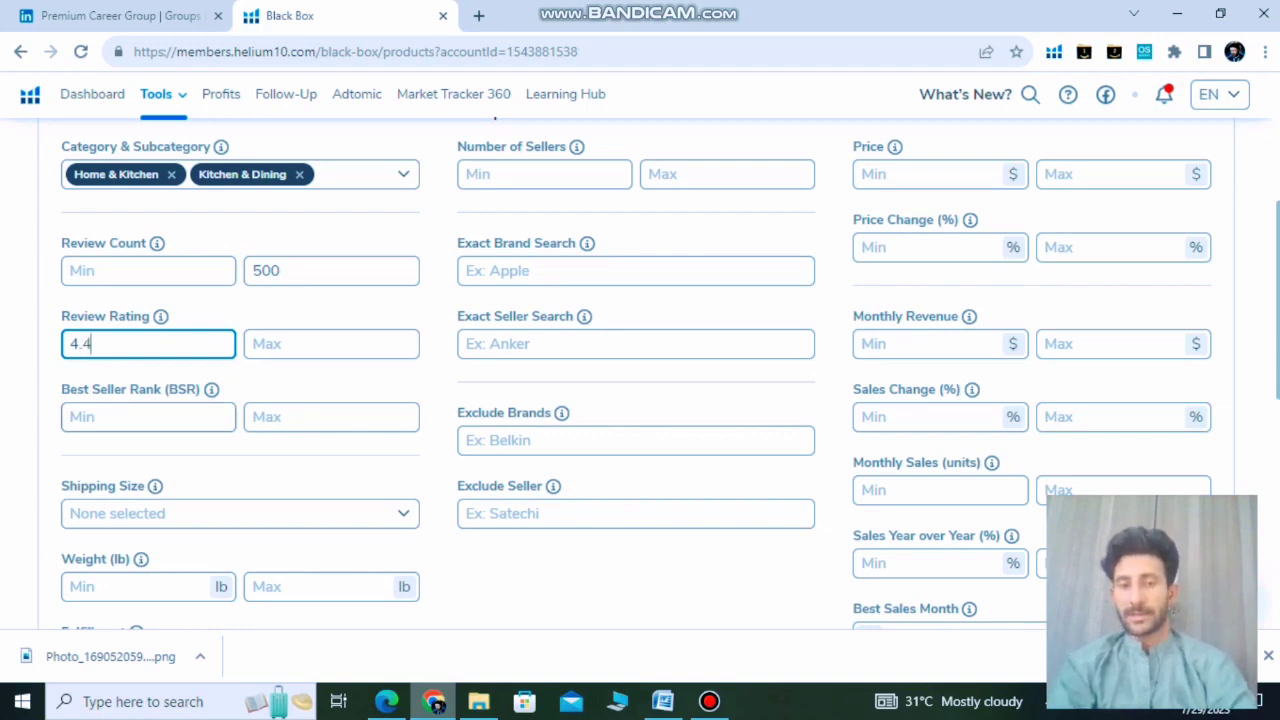
Step: Raise the minimum review rating to 4.5 and limit the shipping size to Small Standard-Size
left_click(356, 516)
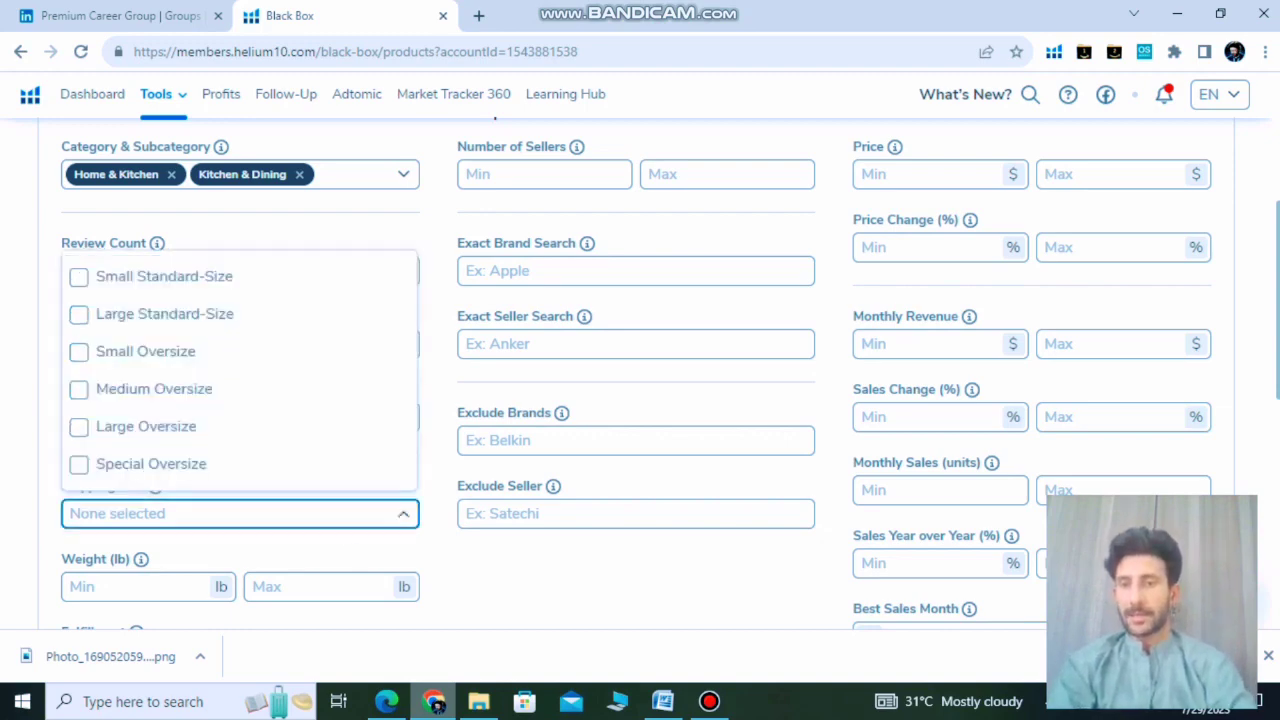
left_click(219, 273)
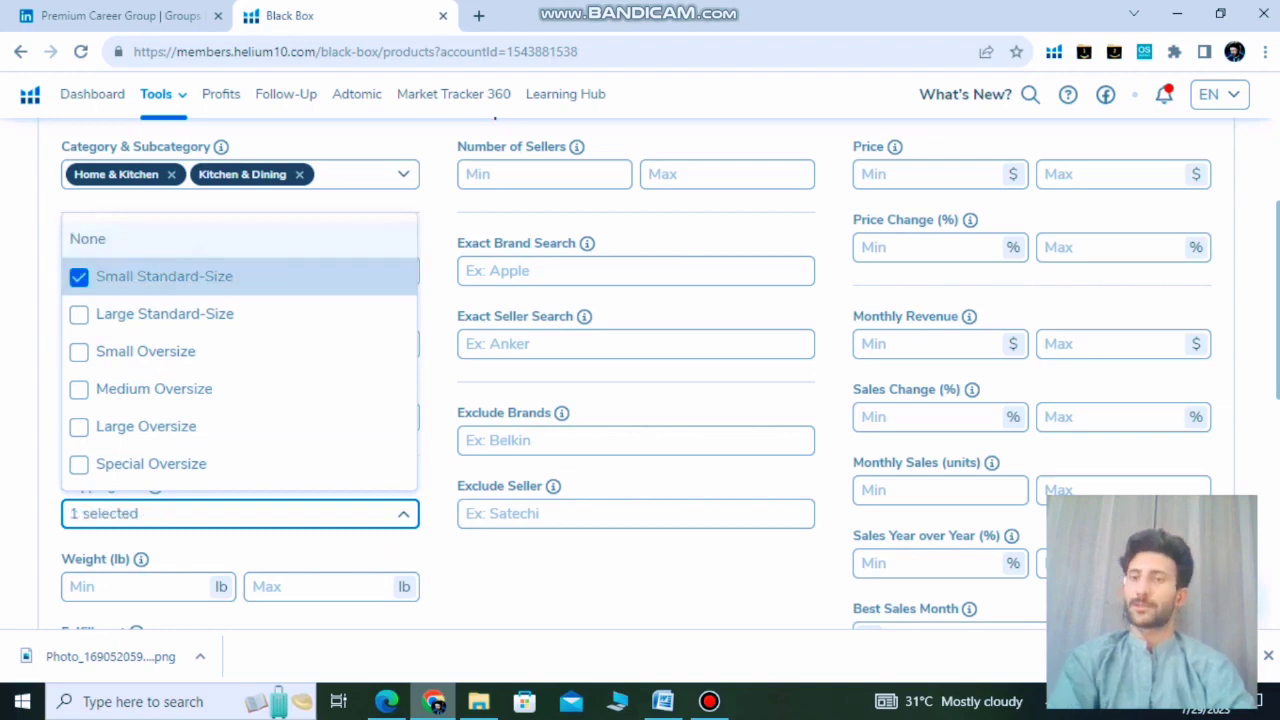
left_click(5, 294)
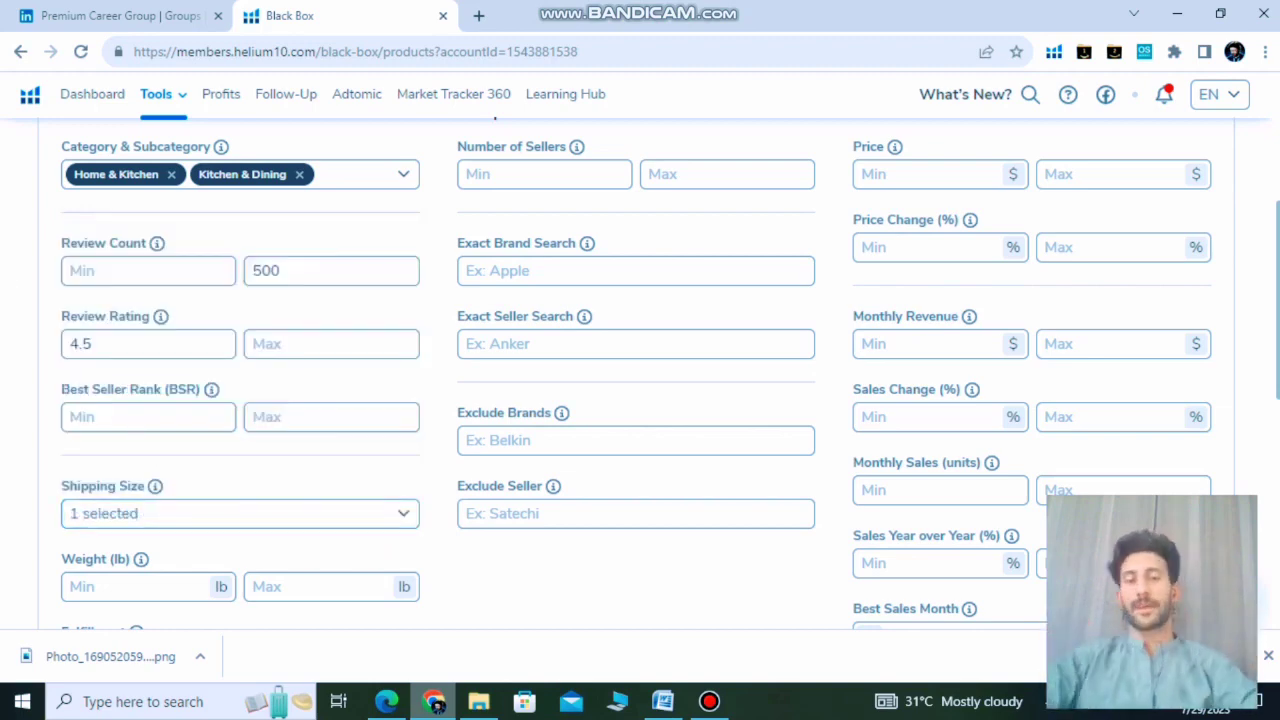
Step: Set the maximum weight to 4 lb, leaving the minimum empty, and choose FBA as the fulfillment type
scroll(640, 370, "down", 2)
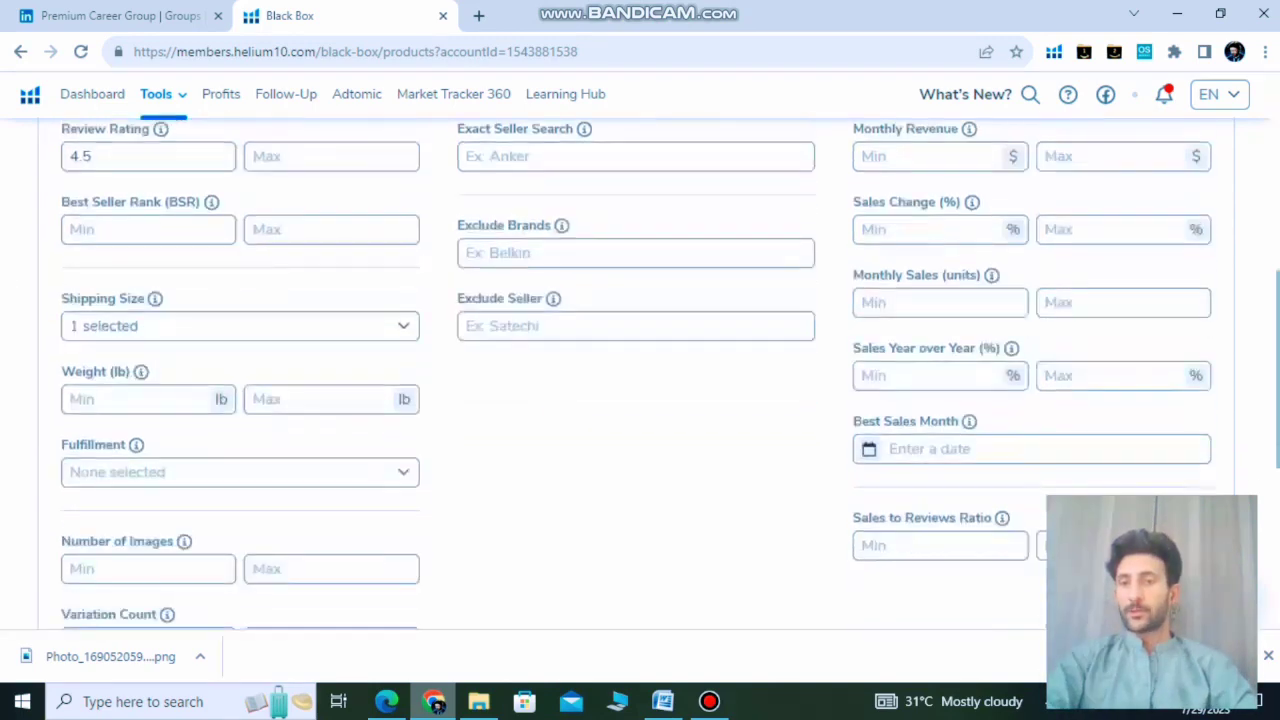
left_click(186, 362)
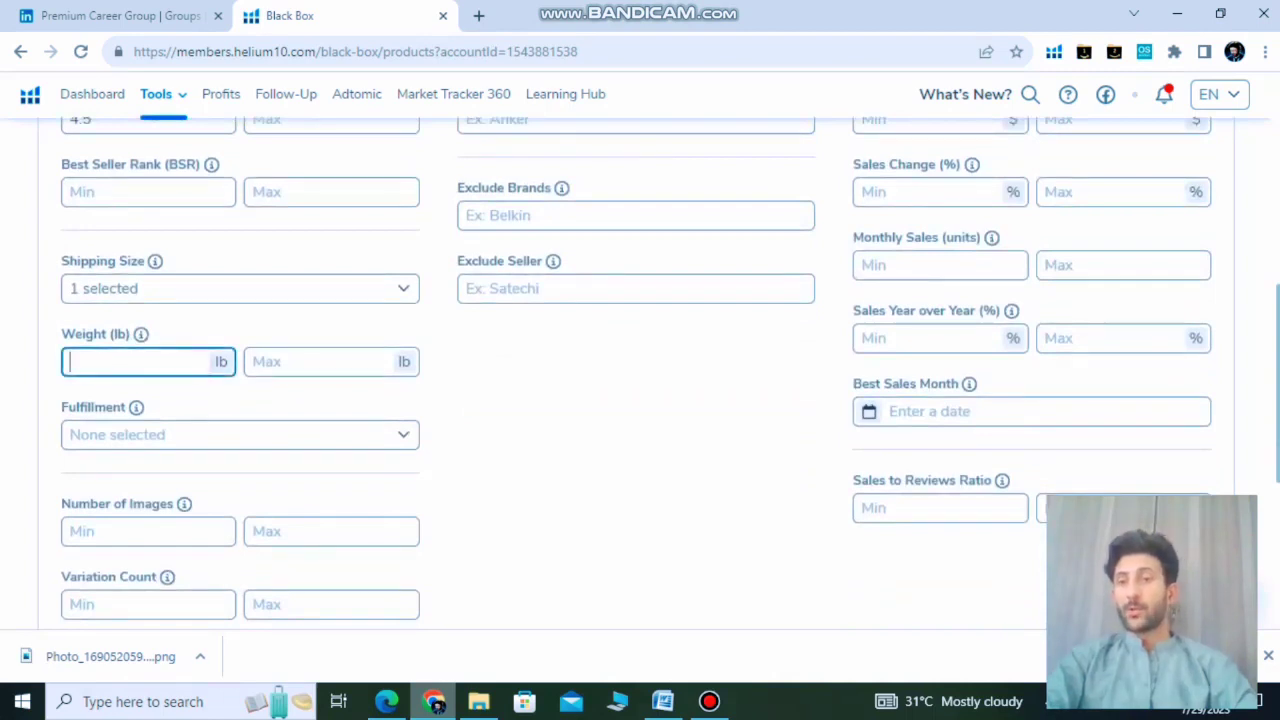
left_click(290, 363)
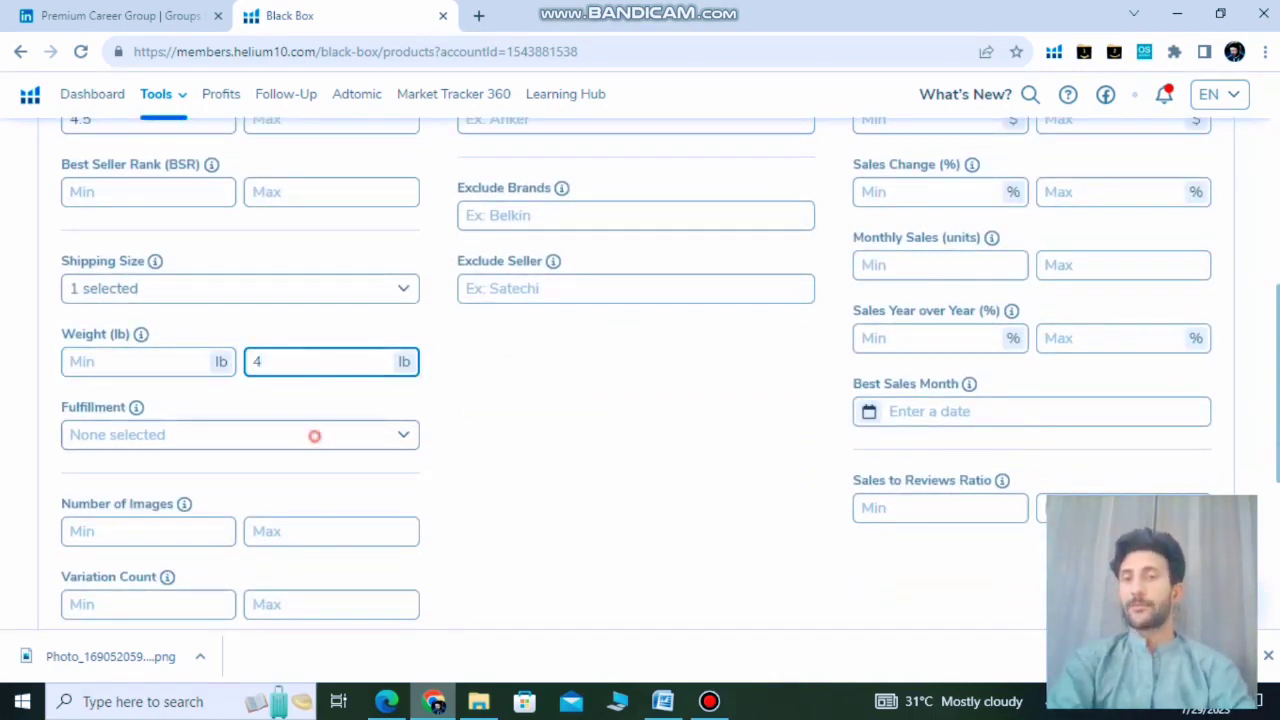
left_click(315, 436)
left_click(110, 522)
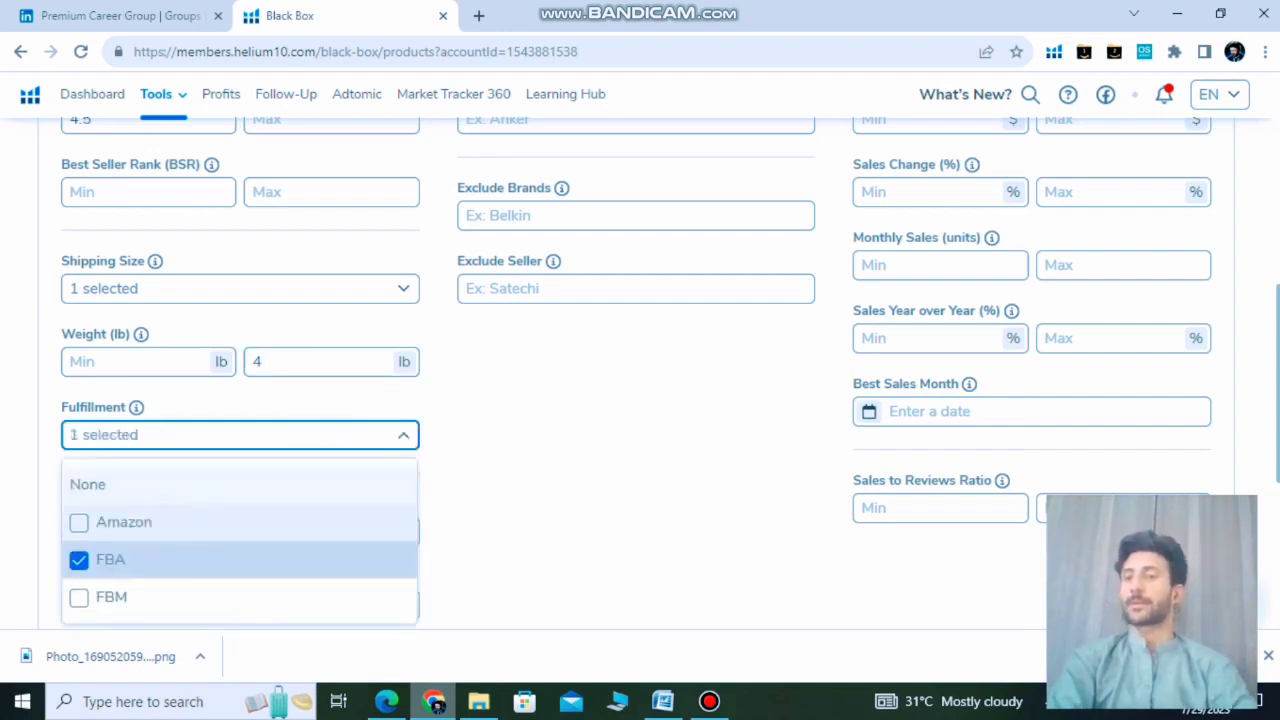
left_click(12, 448)
scroll(640, 370, "down", 3)
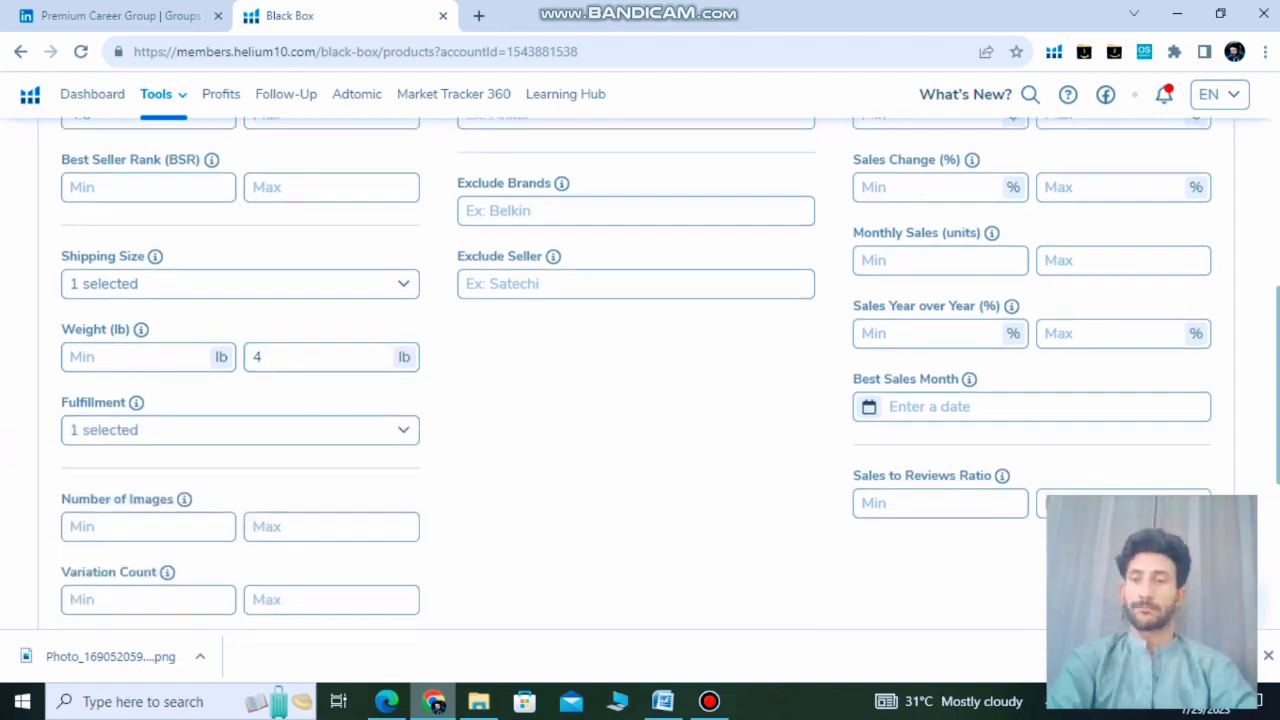
Step: Set the product price range from $16 to $40
scroll(640, 370, "up", 7)
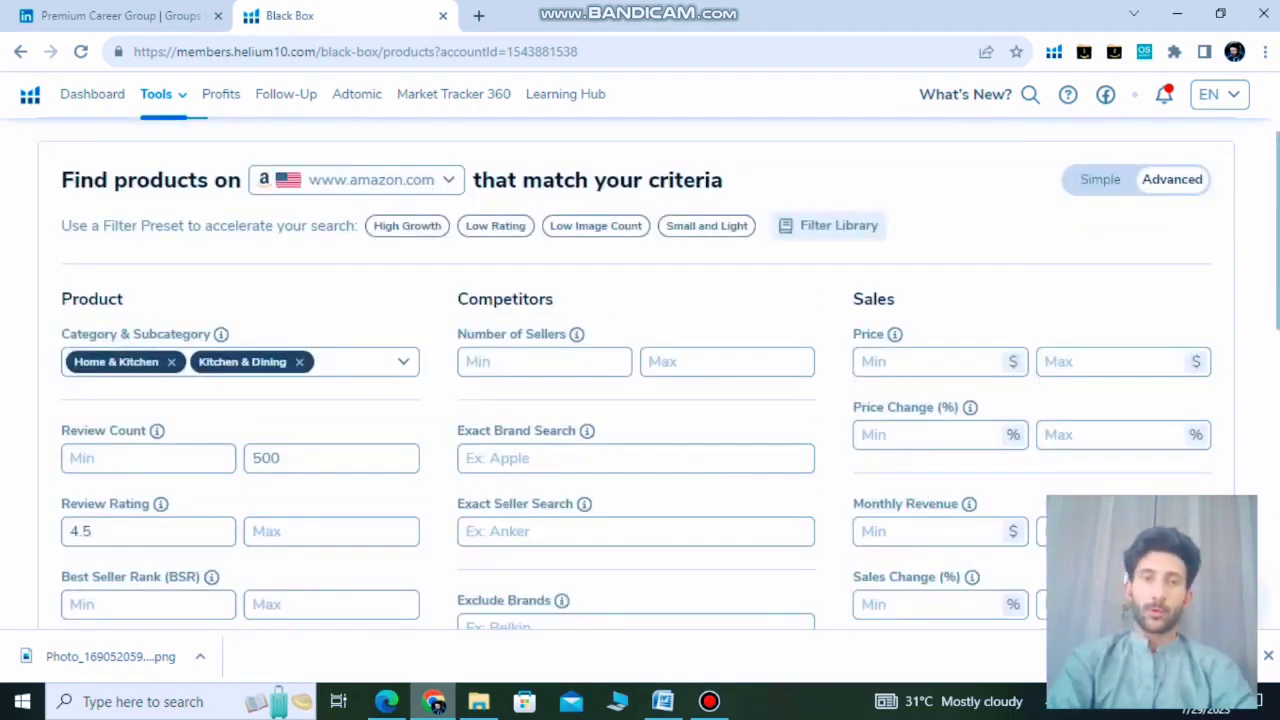
left_click(939, 362)
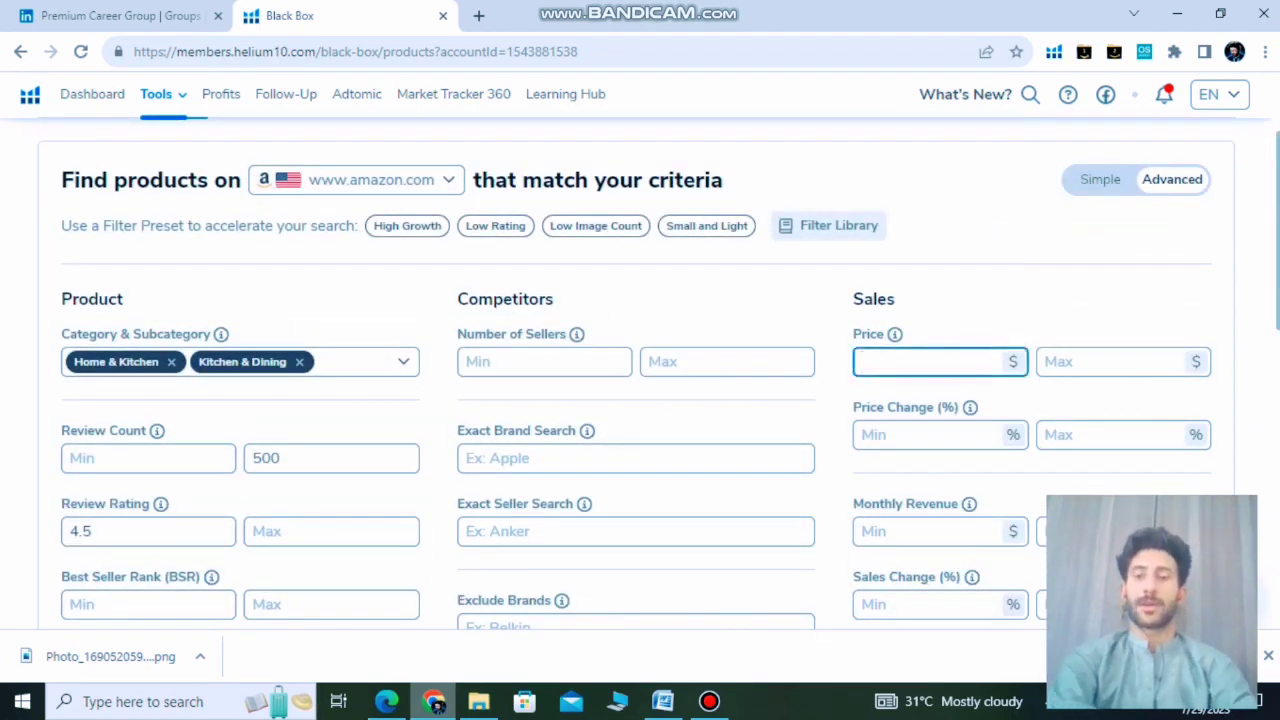
type("16")
left_click(1086, 361)
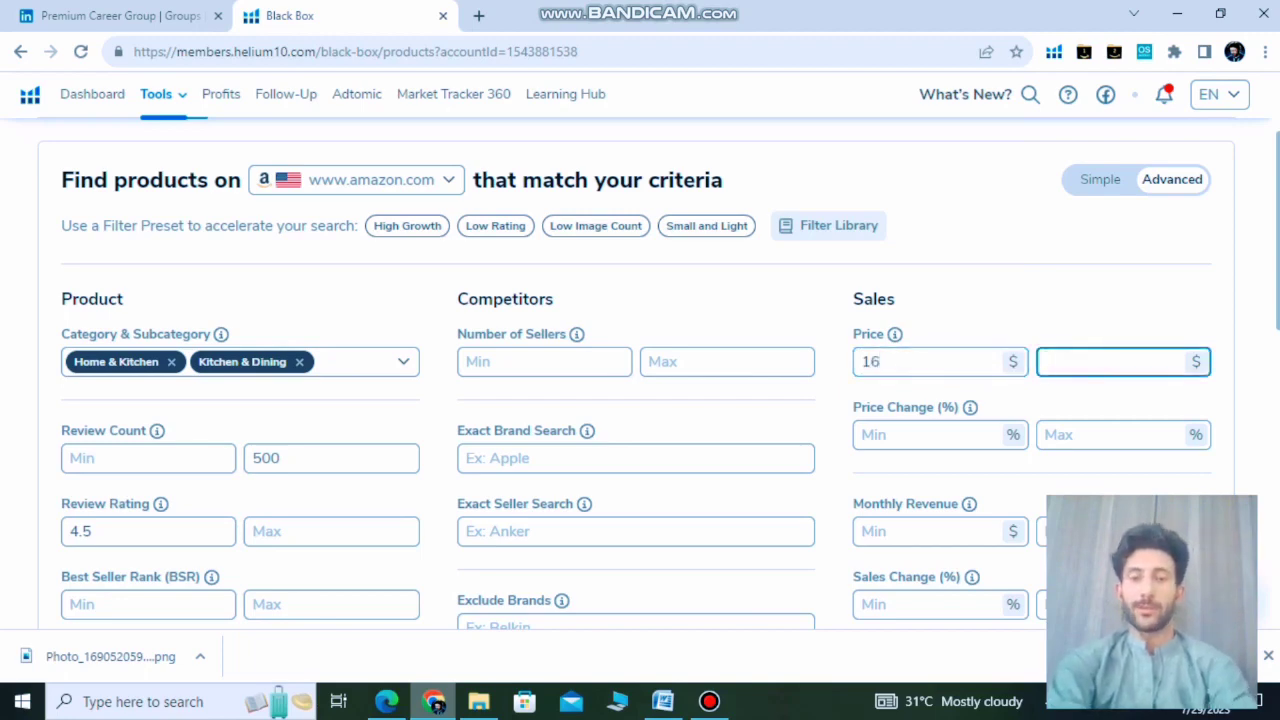
type("40")
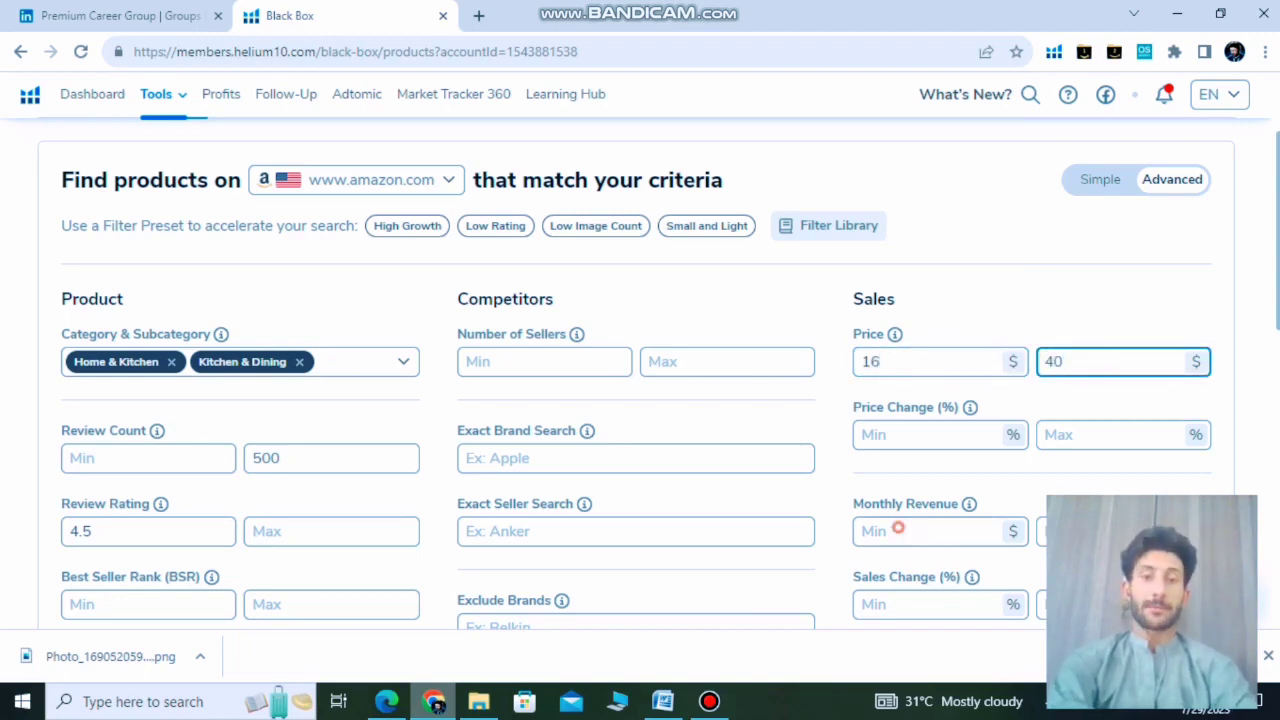
Step: Set the minimum monthly revenue to $10000
left_click(898, 527)
type("1")
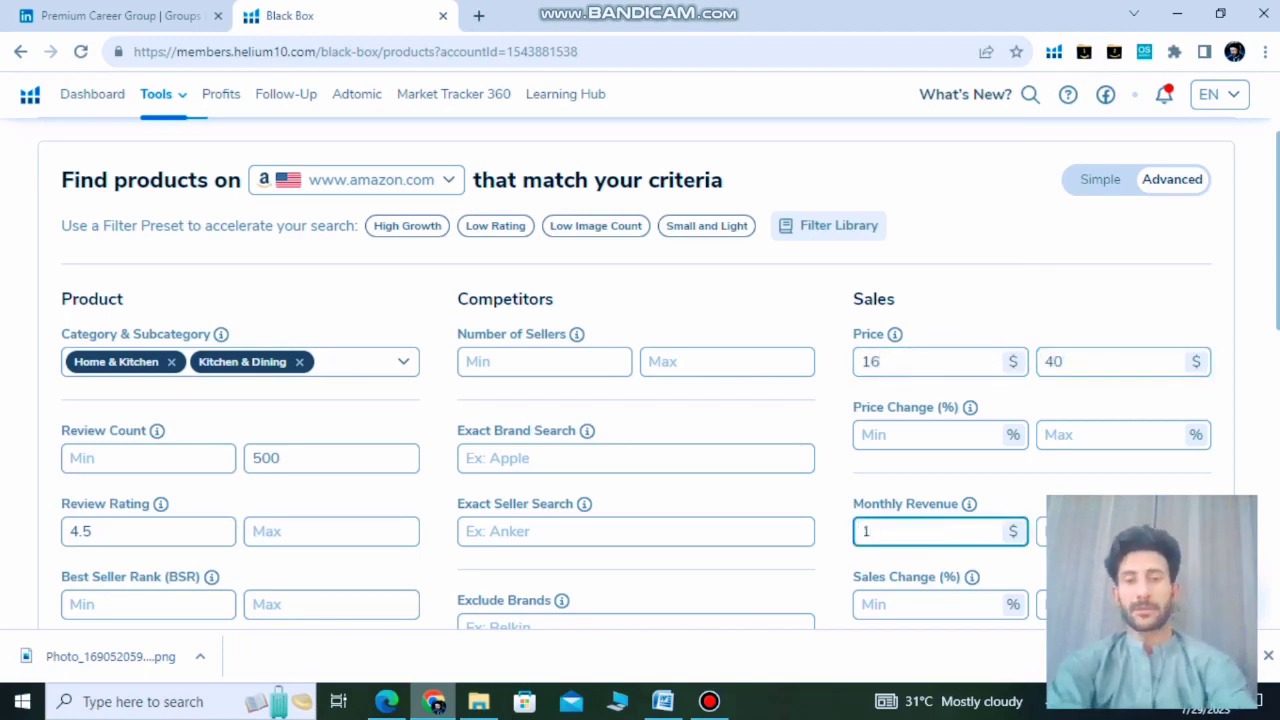
type("0000")
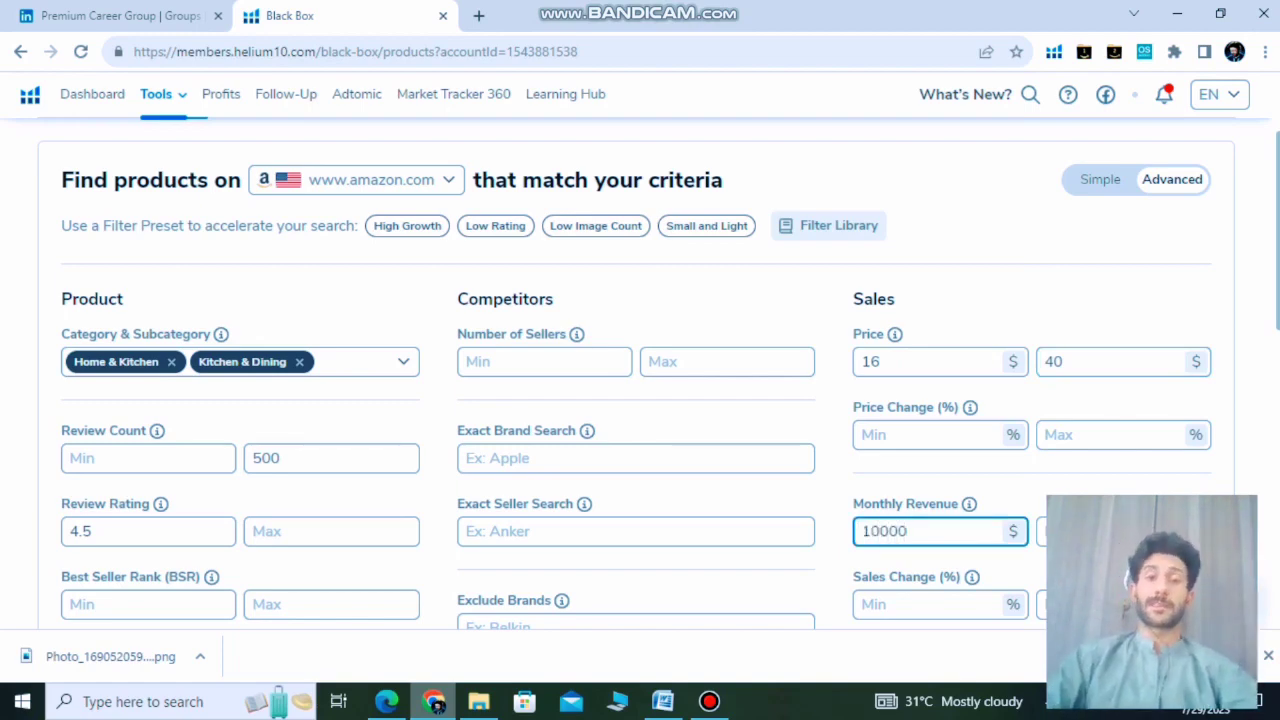
left_click(823, 503)
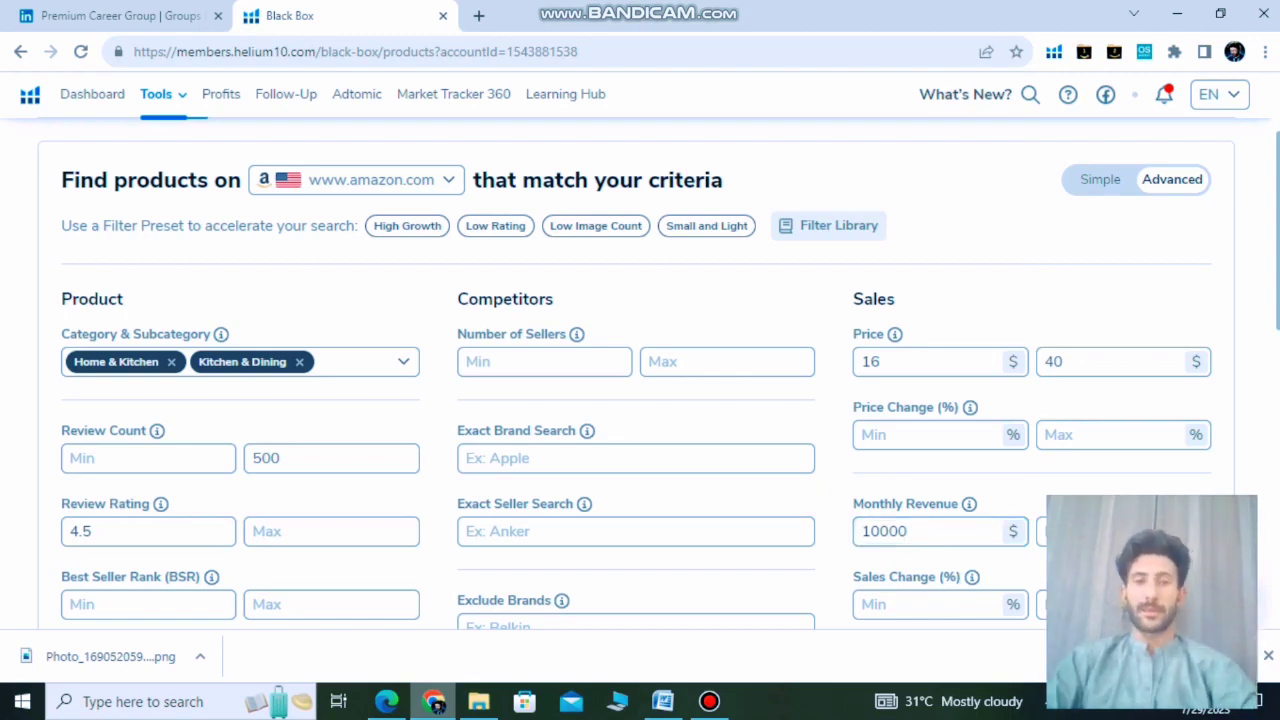
Step: Change the minimum monthly revenue to $8000
left_click(918, 532)
key("BackSpace")
key("BackSpace")
key("BackSpace")
key("BackSpace")
key("BackSpace")
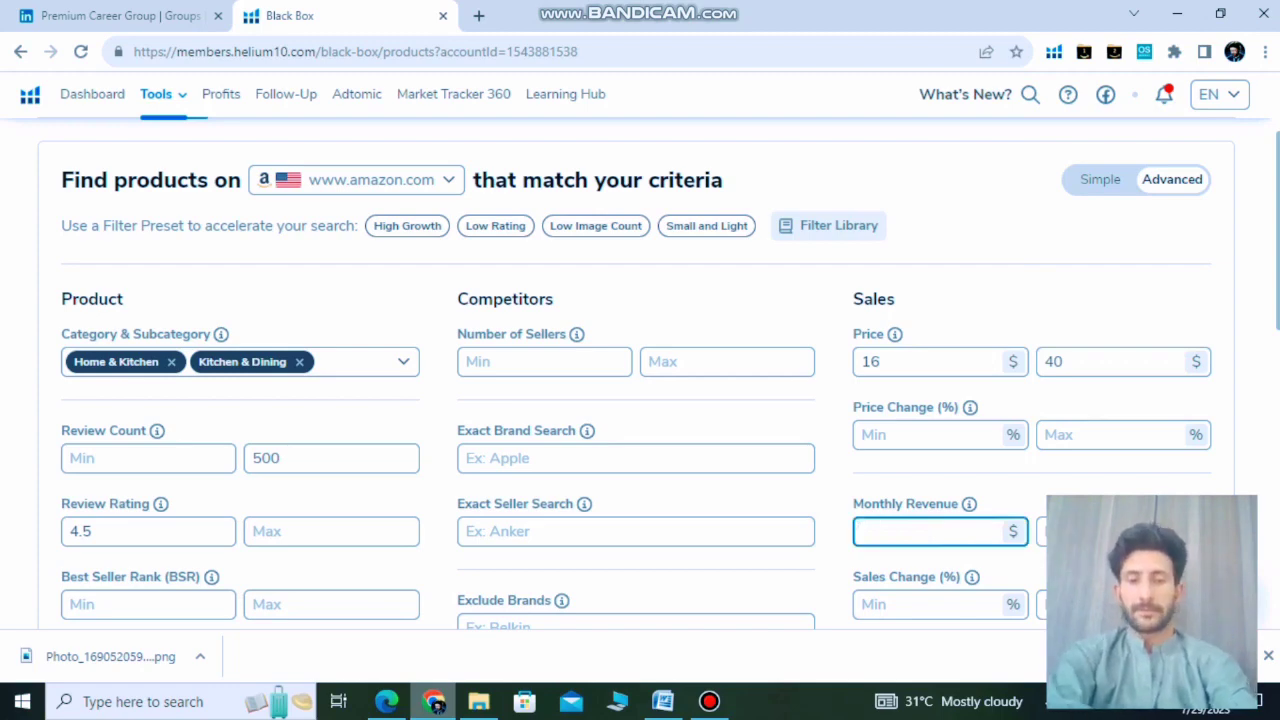
type("8000")
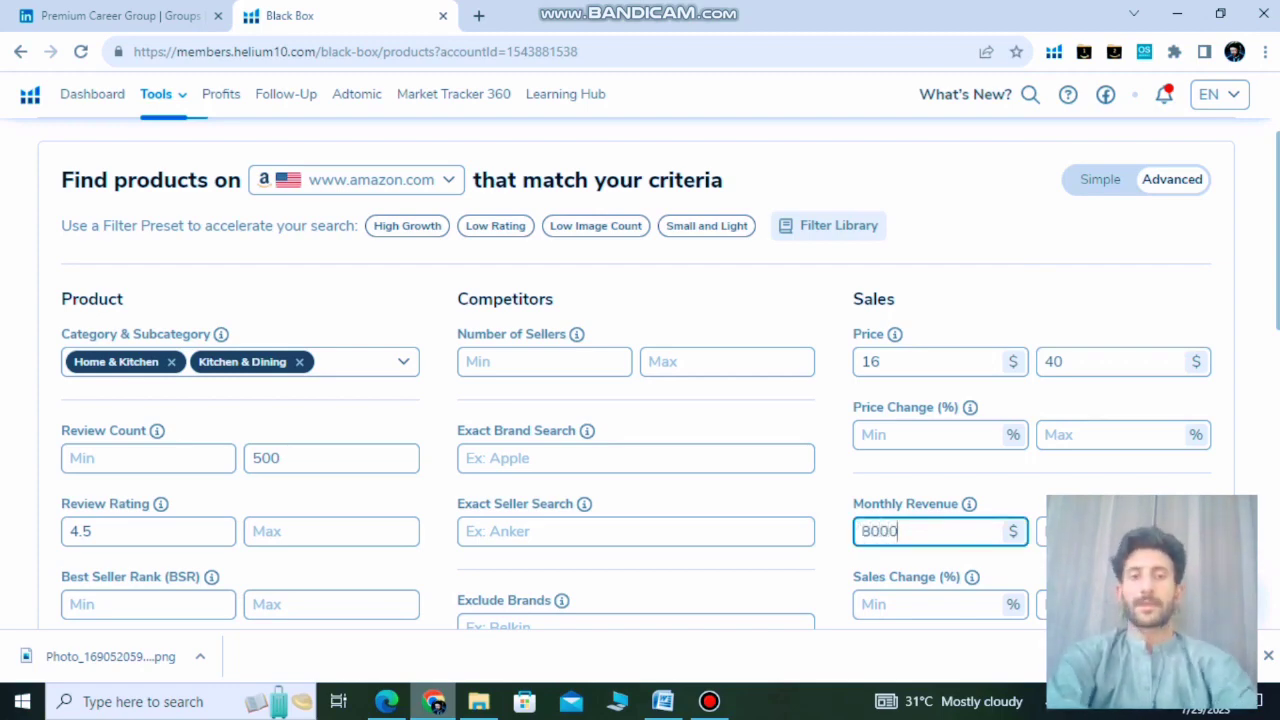
left_click(846, 551)
Step: Set the minimum monthly sales to 300 units and run the product search
scroll(846, 551, "down", 3)
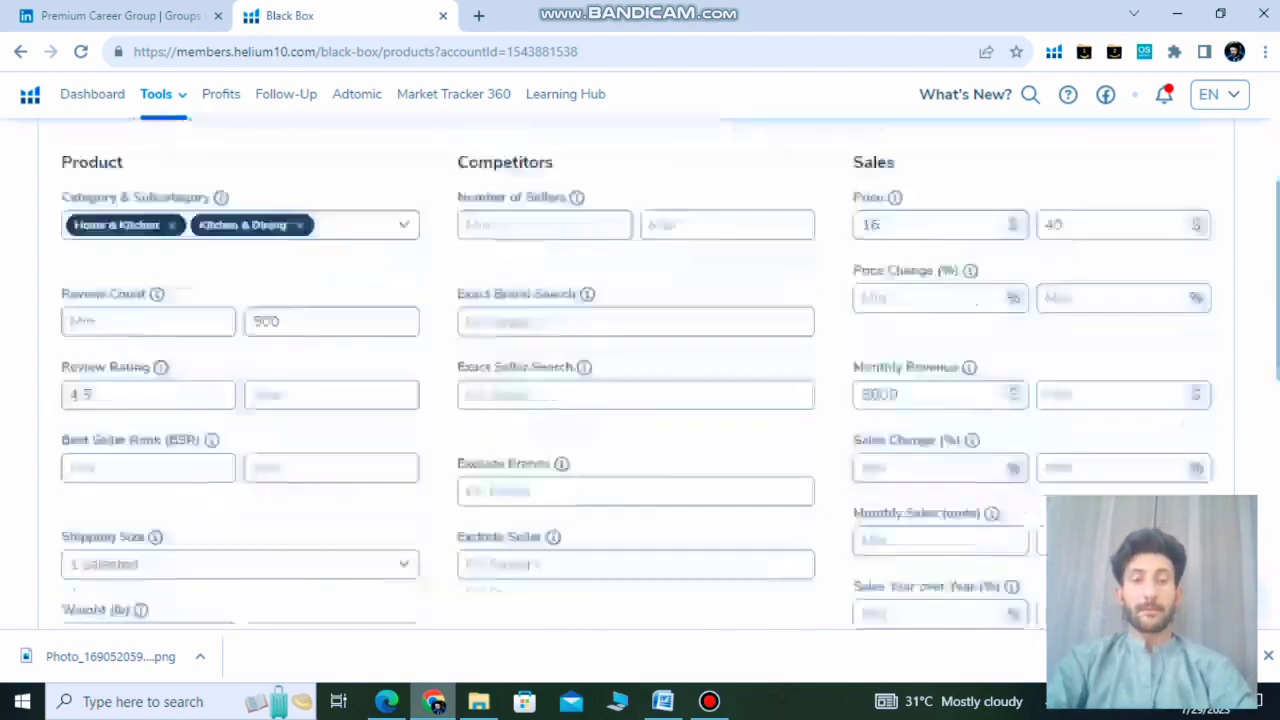
left_click(909, 418)
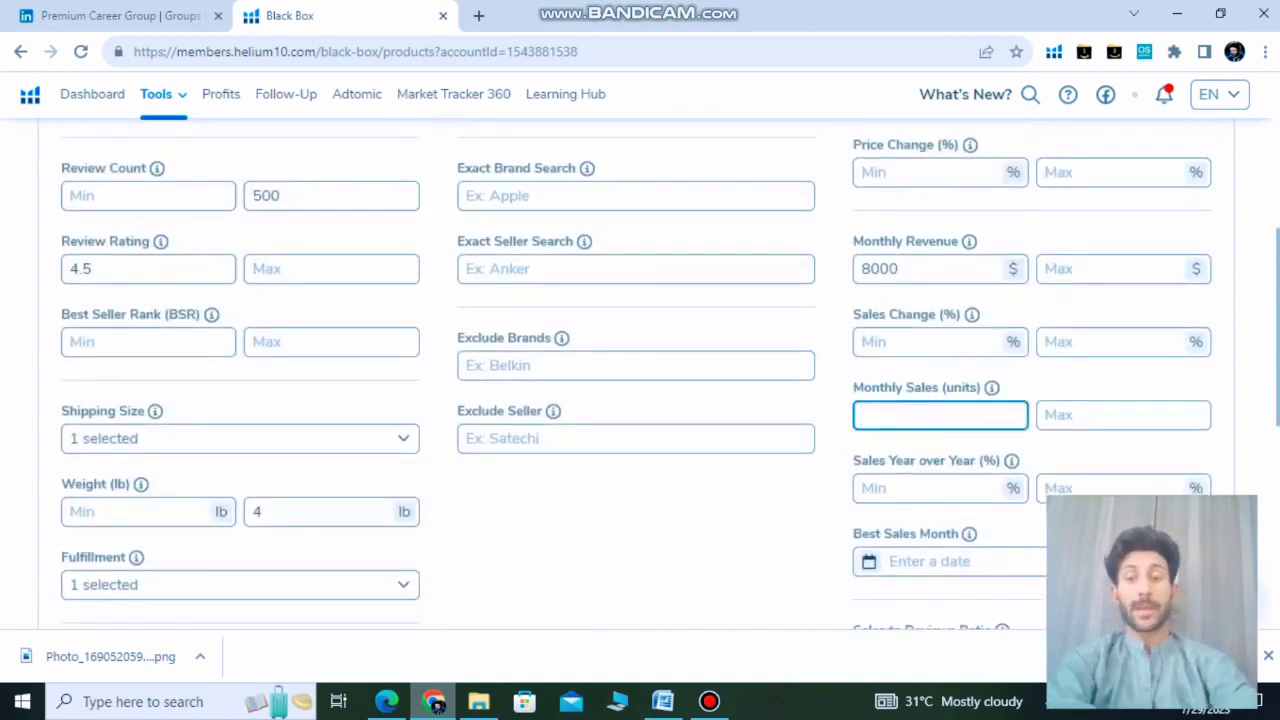
type("3000")
key("BackSpace")
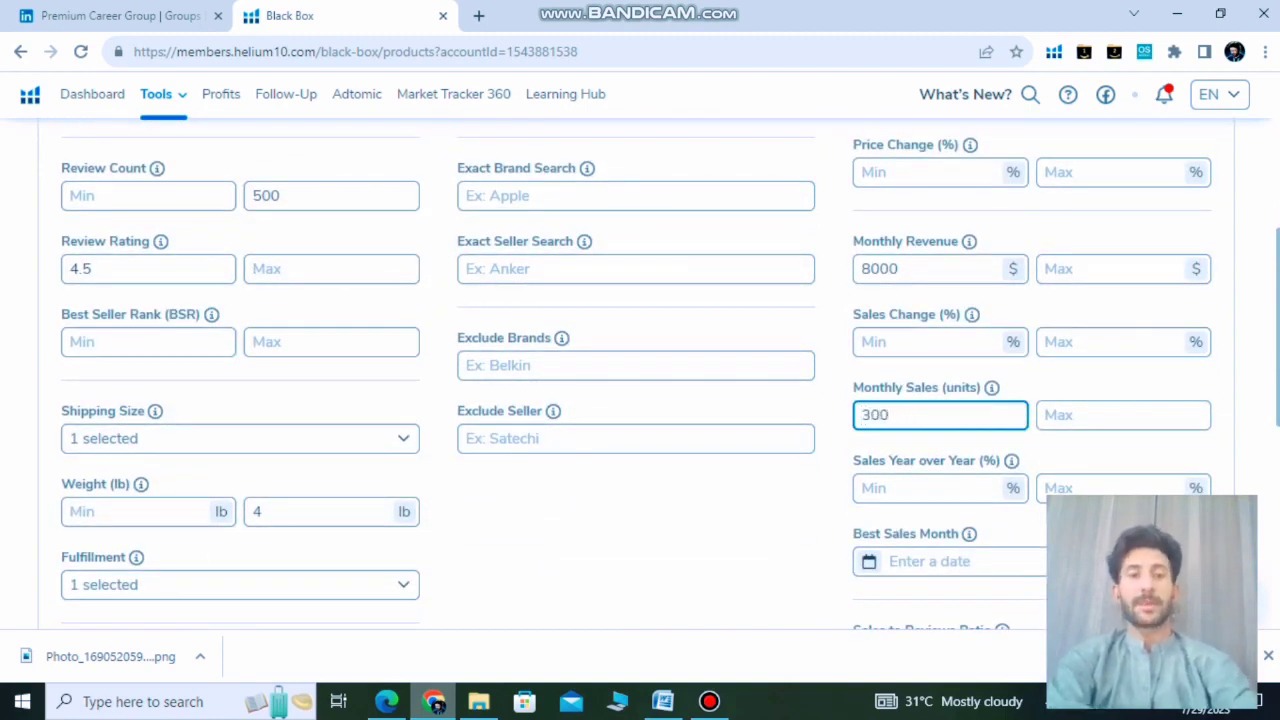
left_click(805, 500)
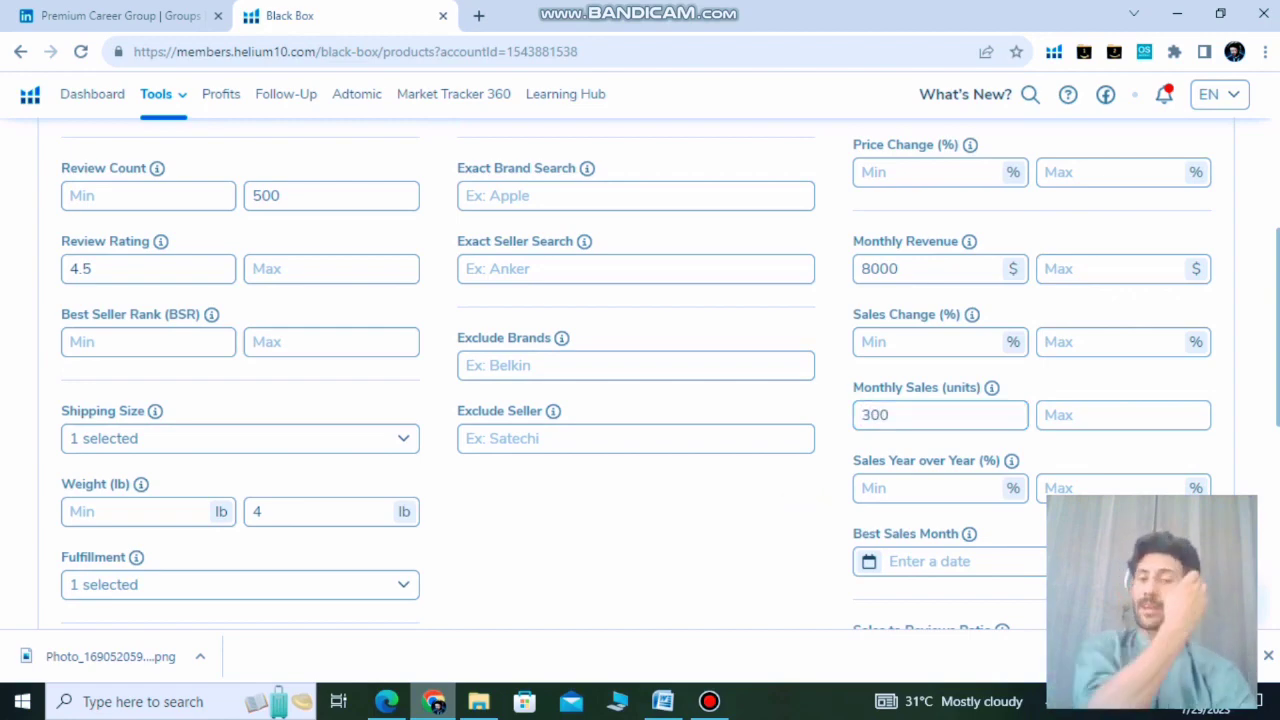
scroll(640, 380, "down", 5)
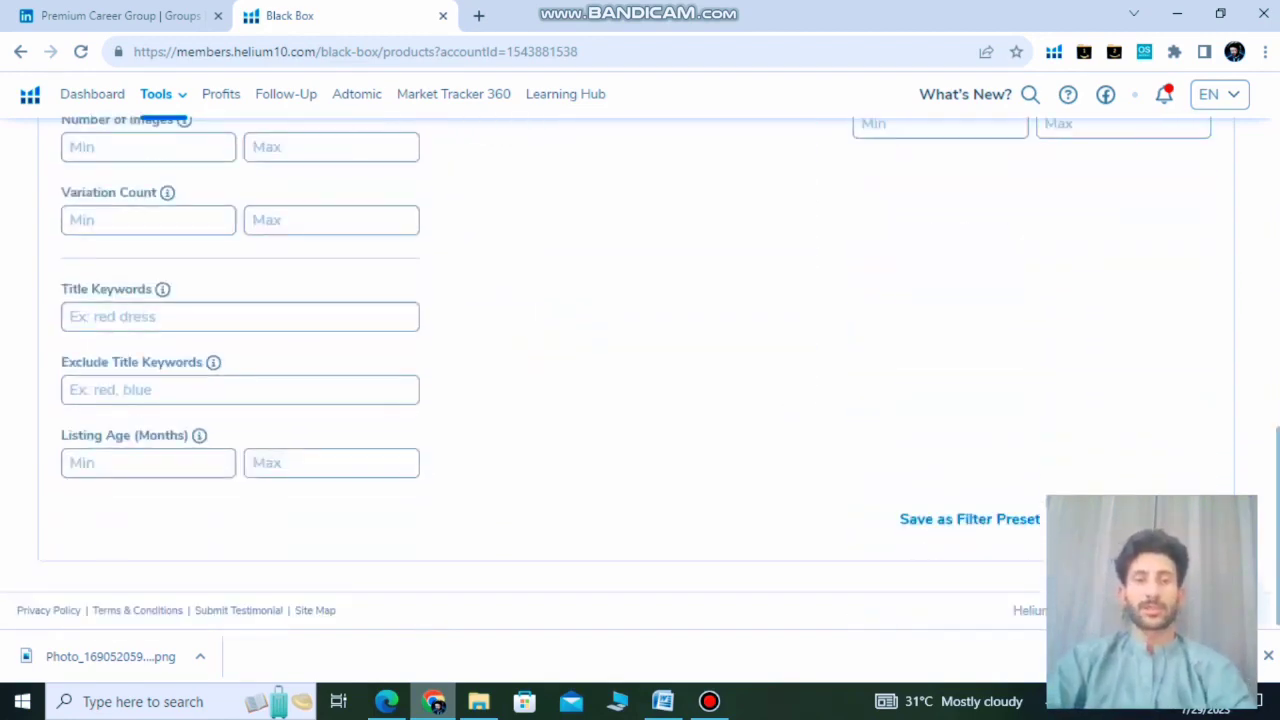
left_click(1165, 519)
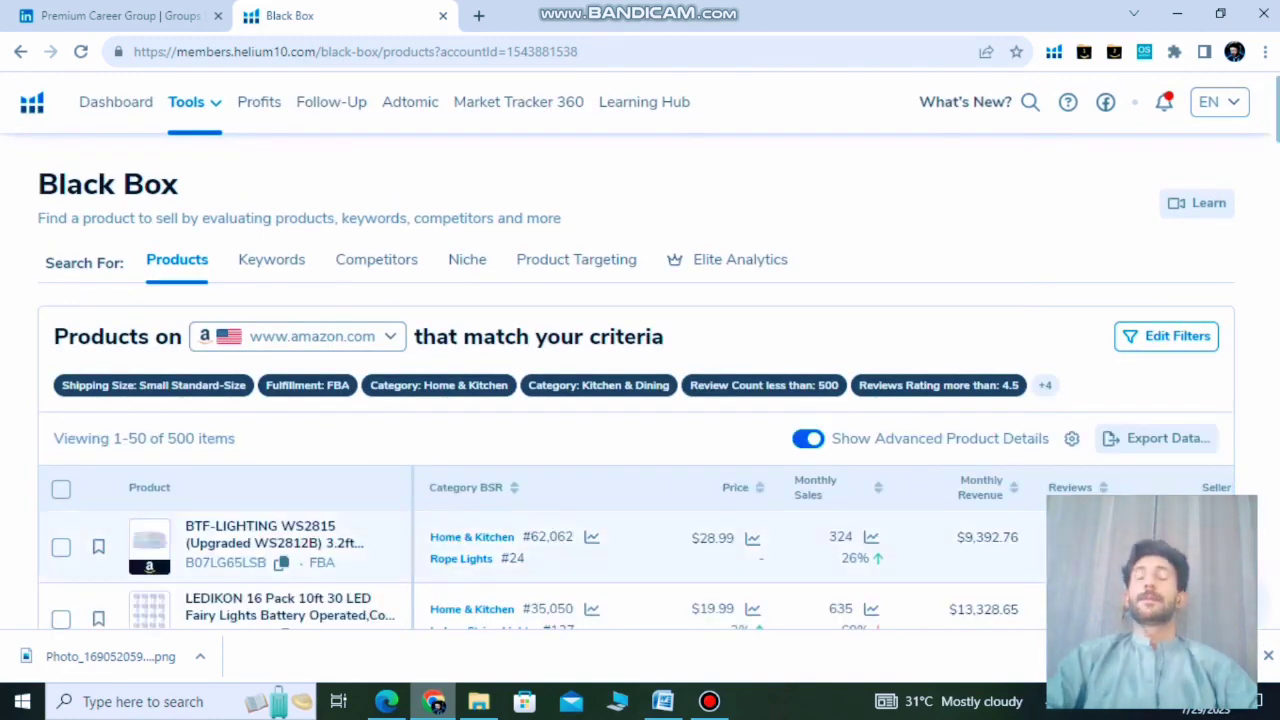
Step: Examine the matching products across all columns, from category rank, price and revenue to seller, shipping details, storage fee, age and sales to reviews
scroll(640, 400, "down", 2)
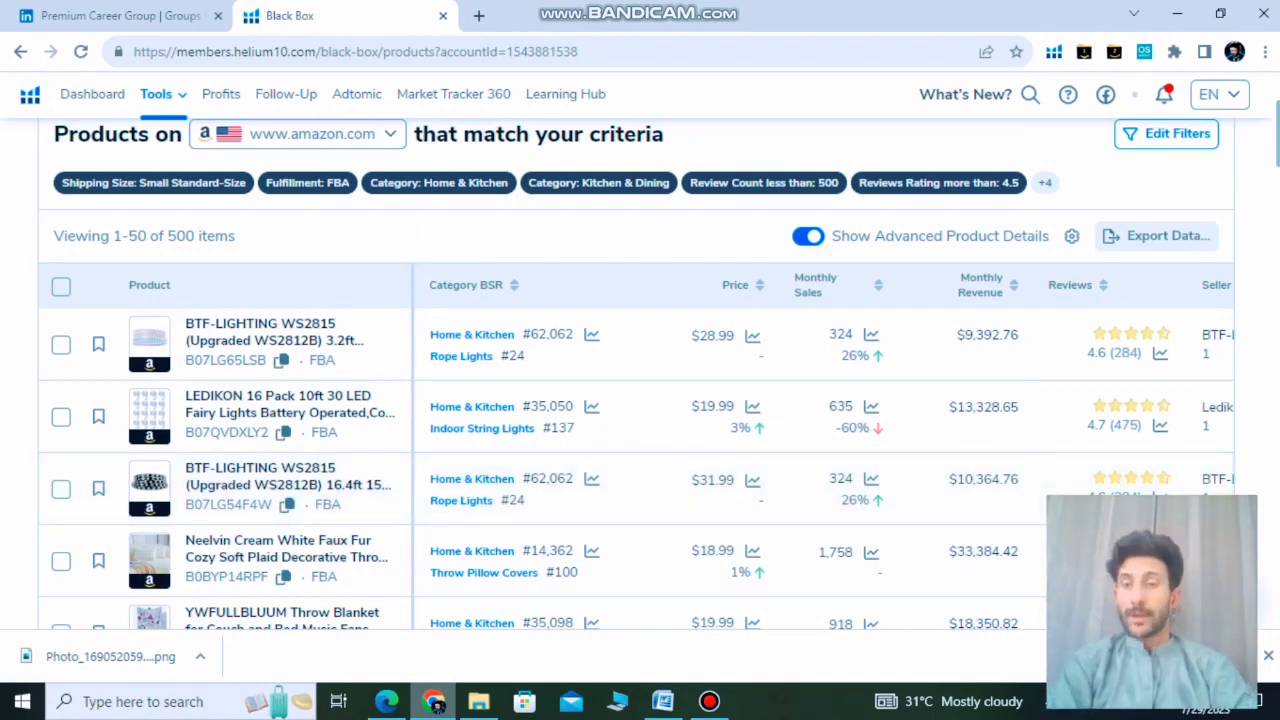
scroll(406, 235, "down", 3)
scroll(636, 374, "down", 1)
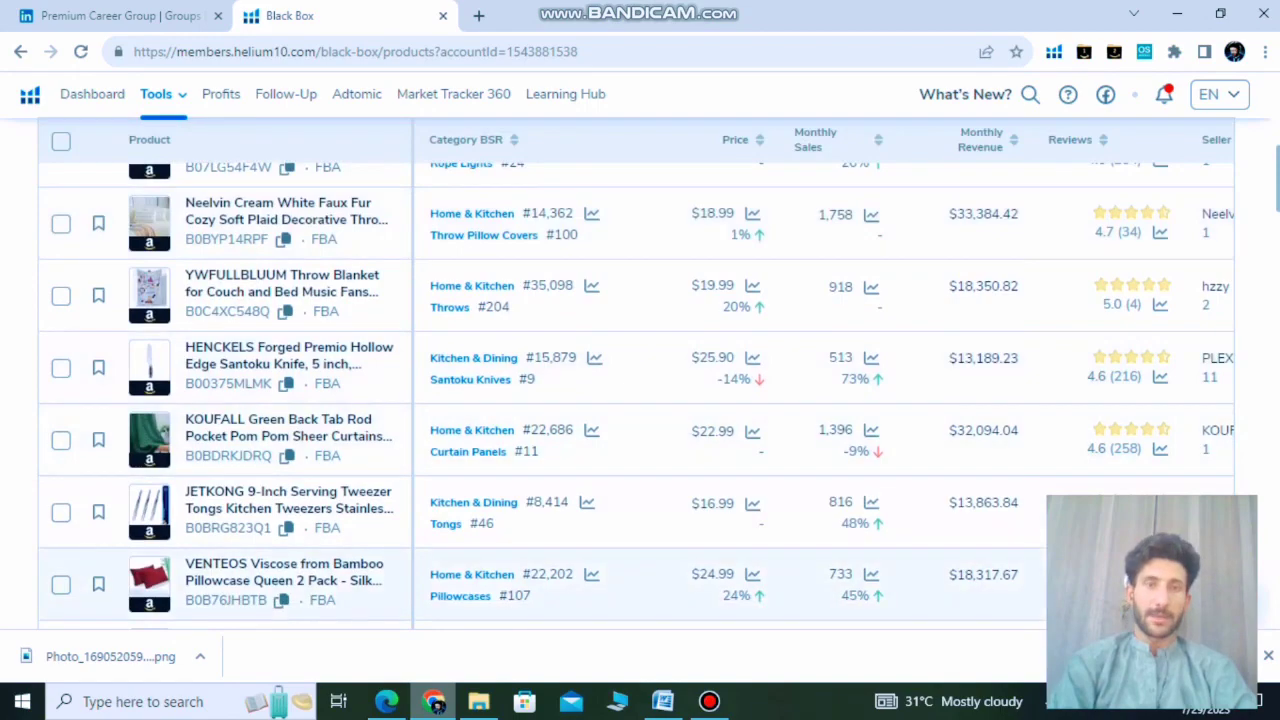
scroll(636, 440, "down", 7)
scroll(636, 440, "down", 6)
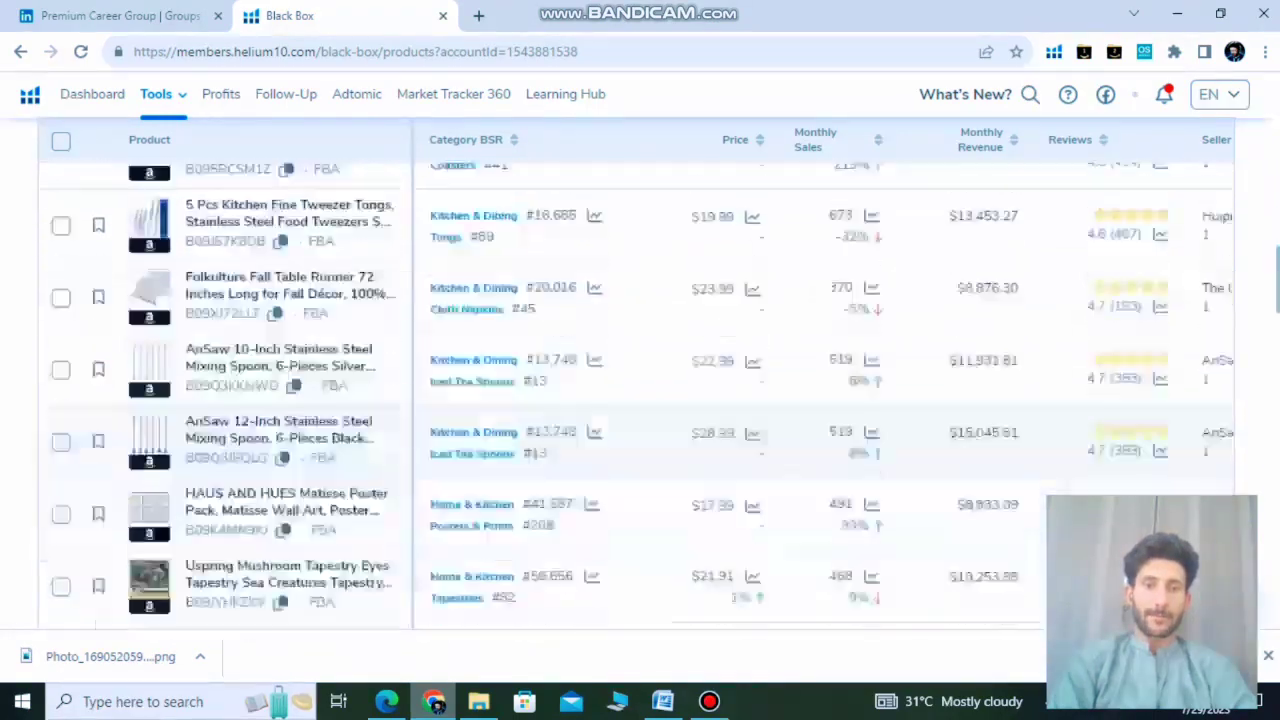
scroll(636, 507, "right", 4)
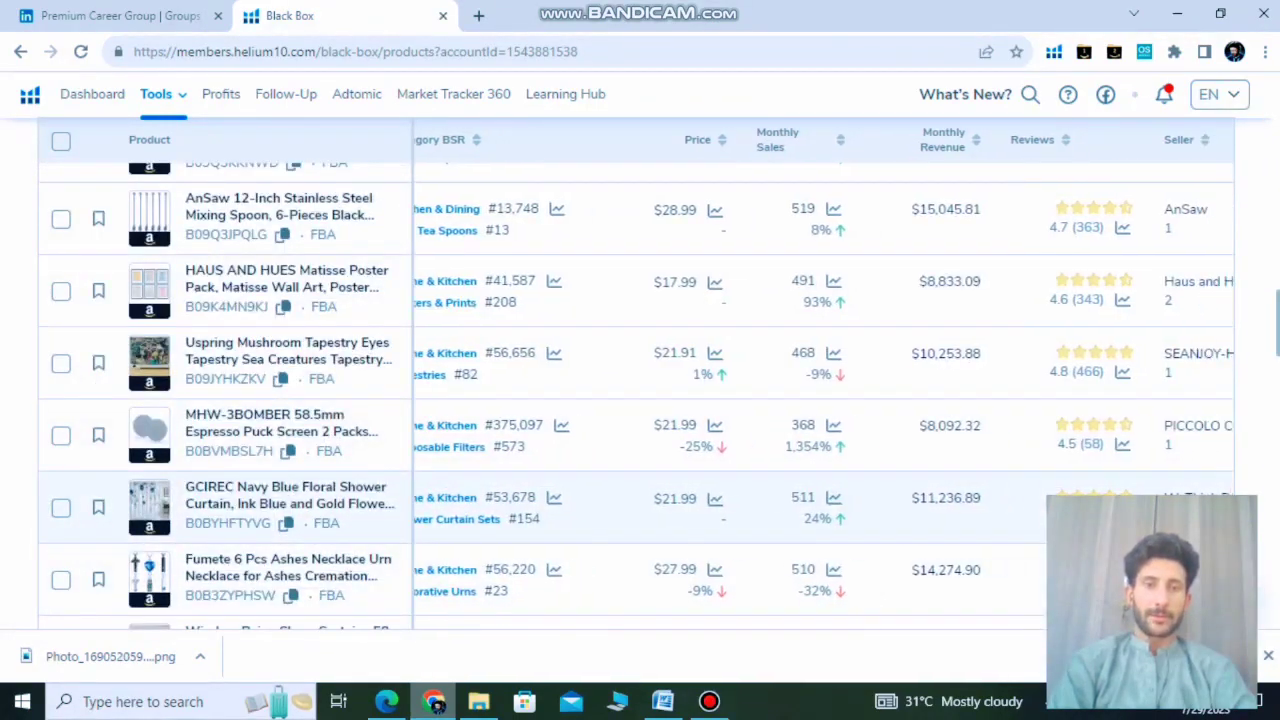
scroll(636, 507, "right", 6)
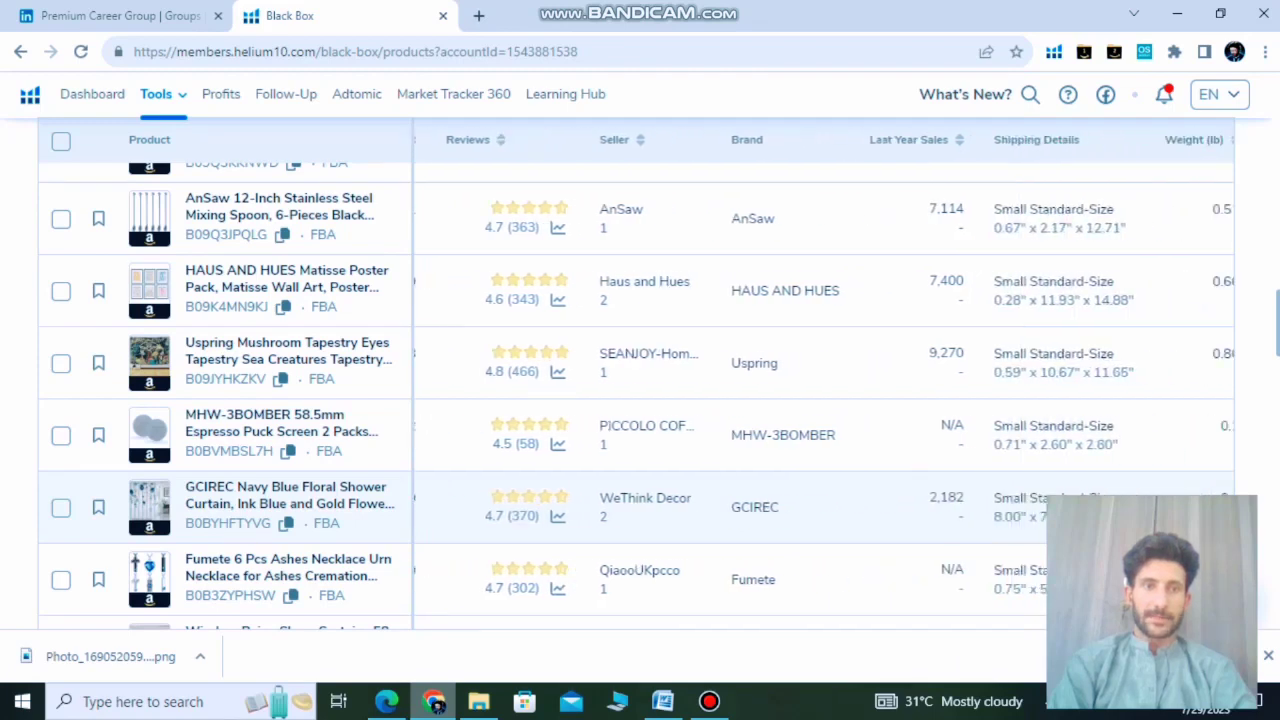
scroll(824, 400, "right", 6)
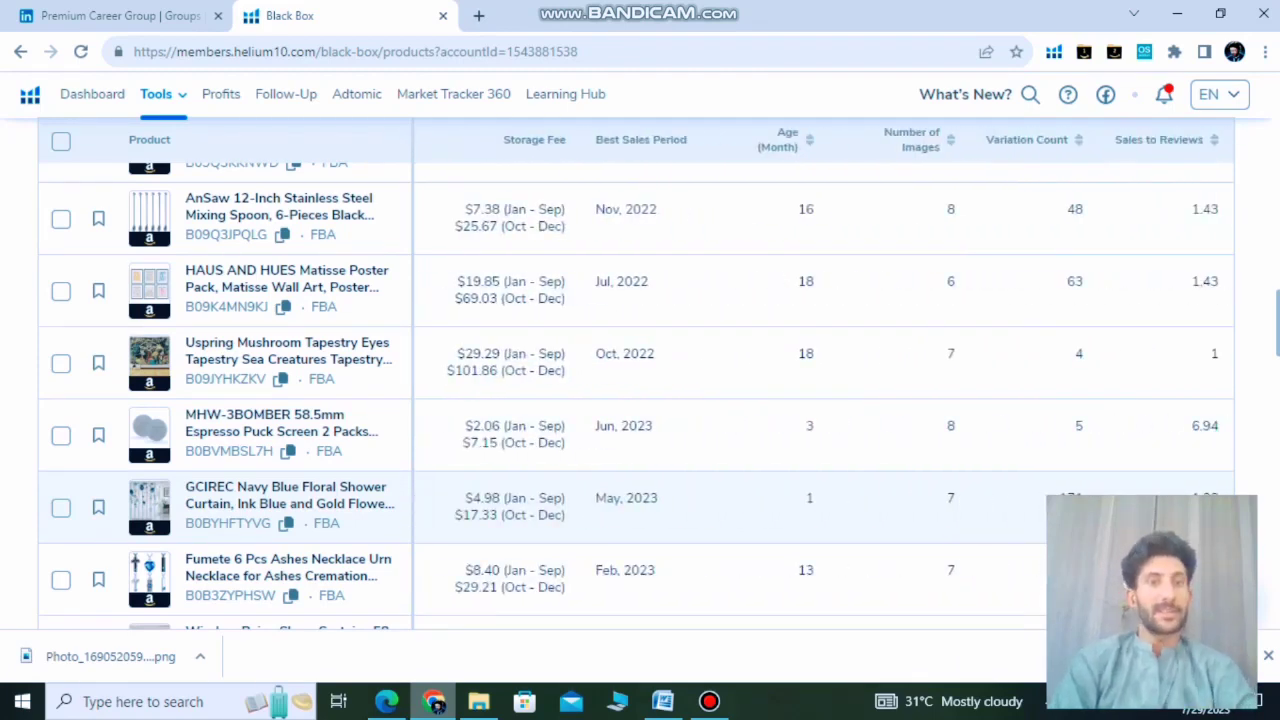
scroll(824, 400, "left", 7)
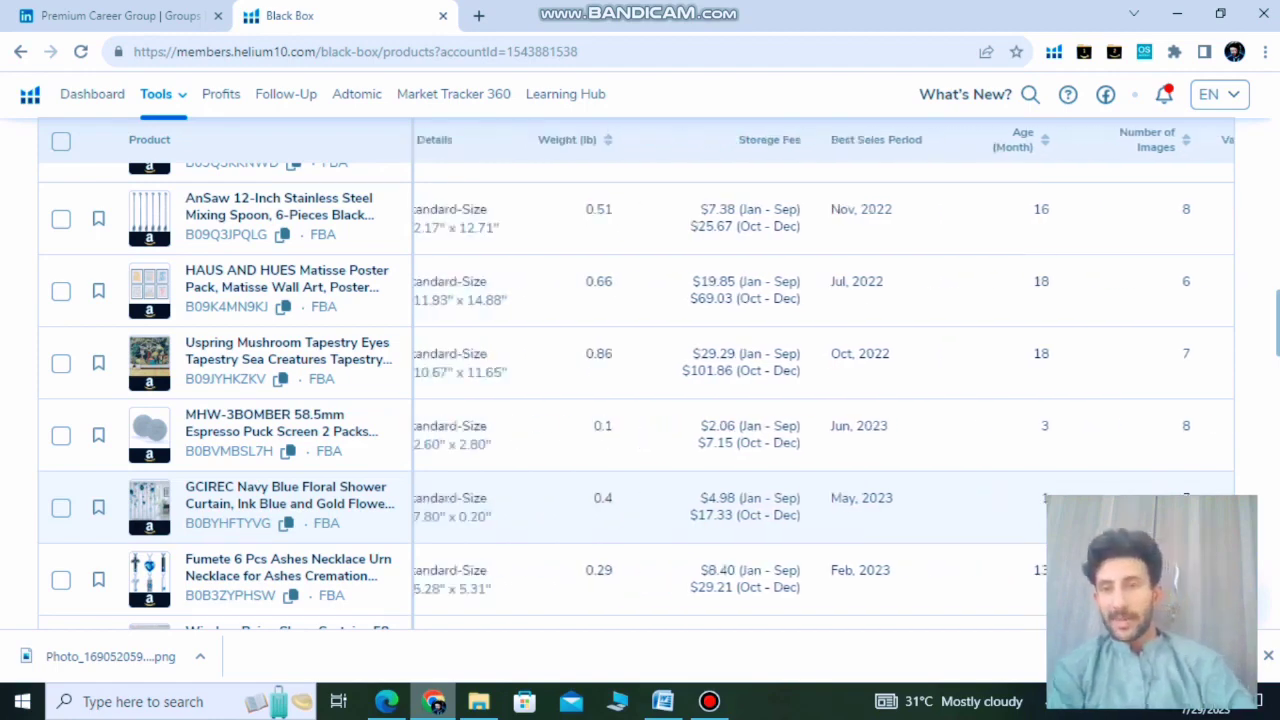
scroll(824, 400, "left", 8)
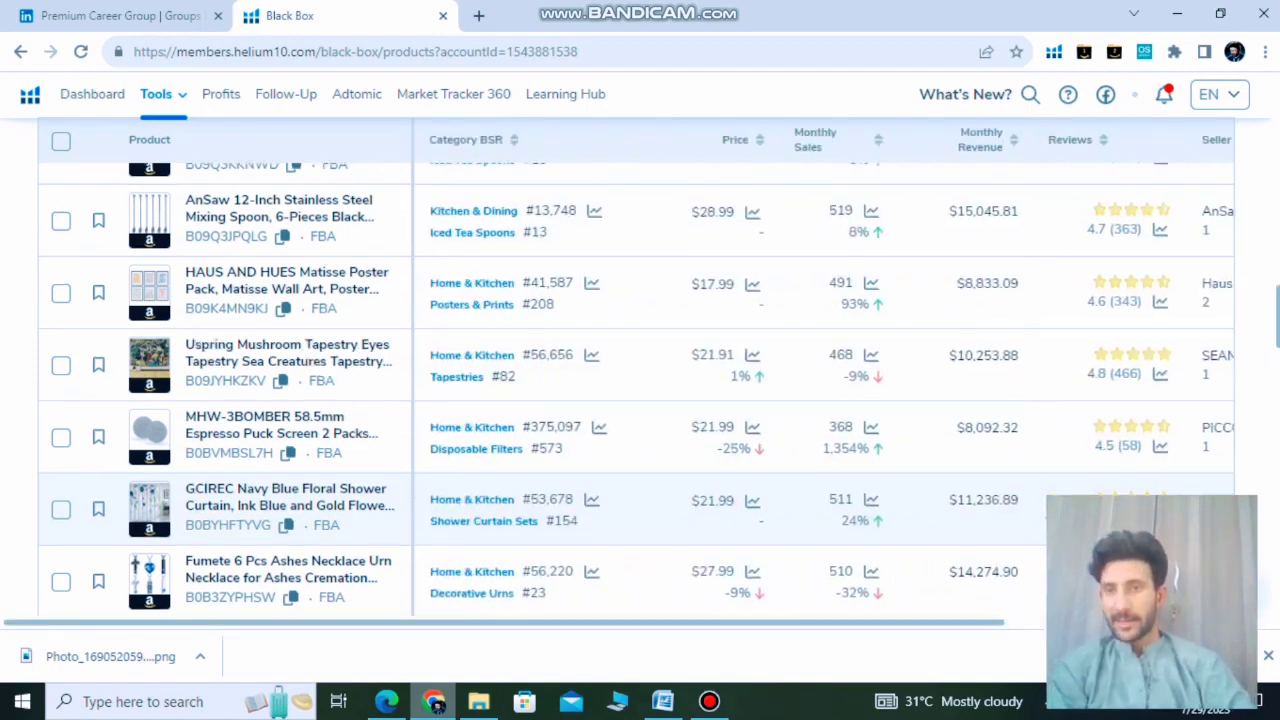
Step: Look back through the product results to the start of the list and preview the first BTF-LIGHTING WS2815 listing's image
scroll(824, 400, "up", 1)
scroll(640, 390, "up", 6)
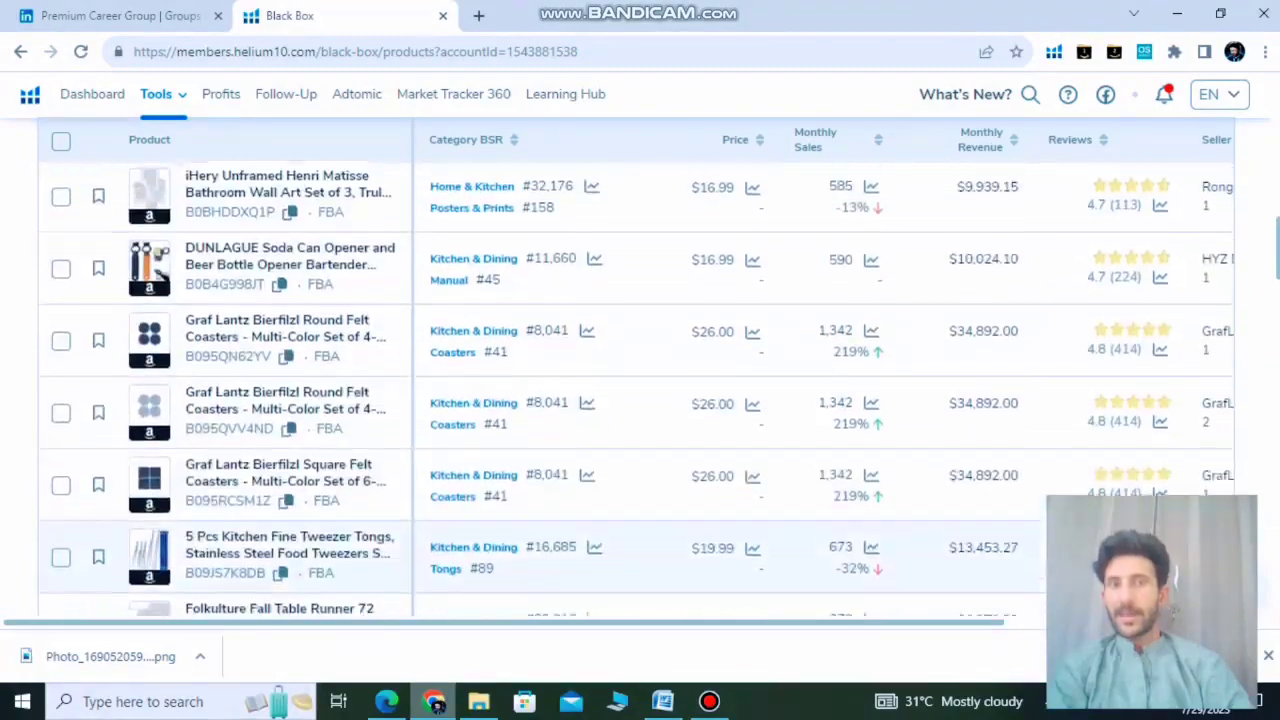
scroll(640, 390, "up", 10)
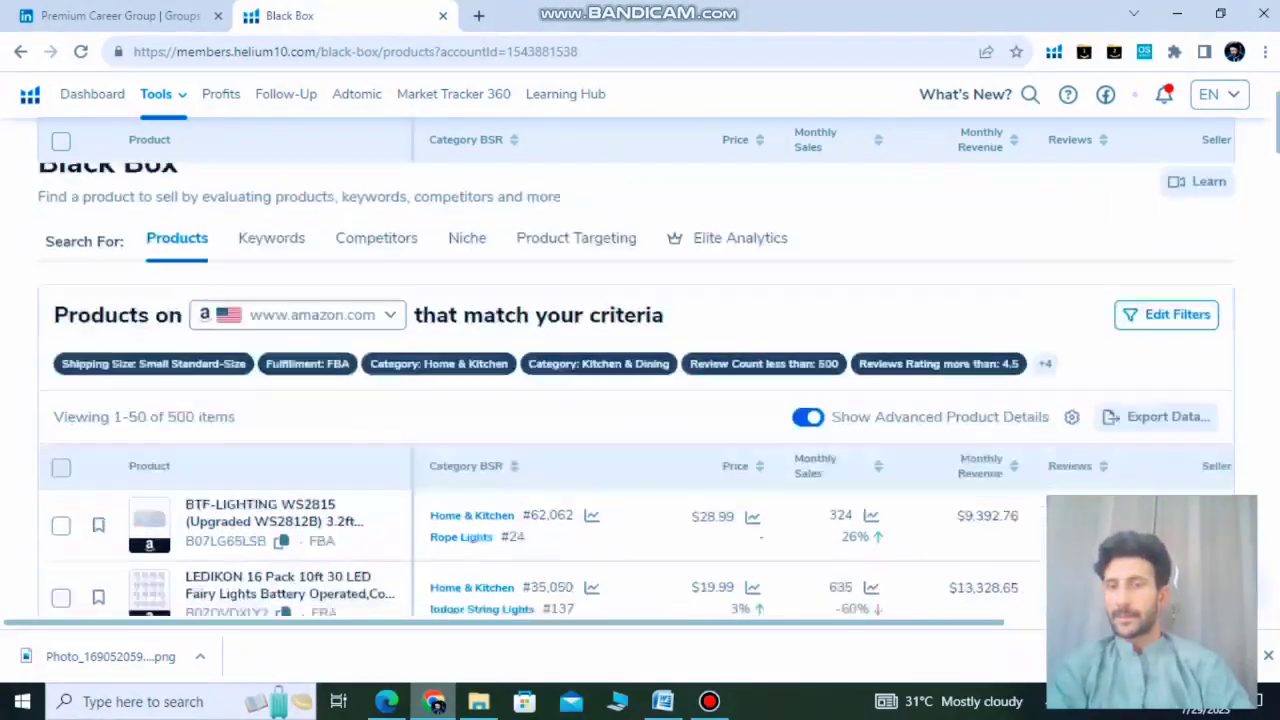
scroll(640, 390, "down", 5)
scroll(640, 390, "up", 5)
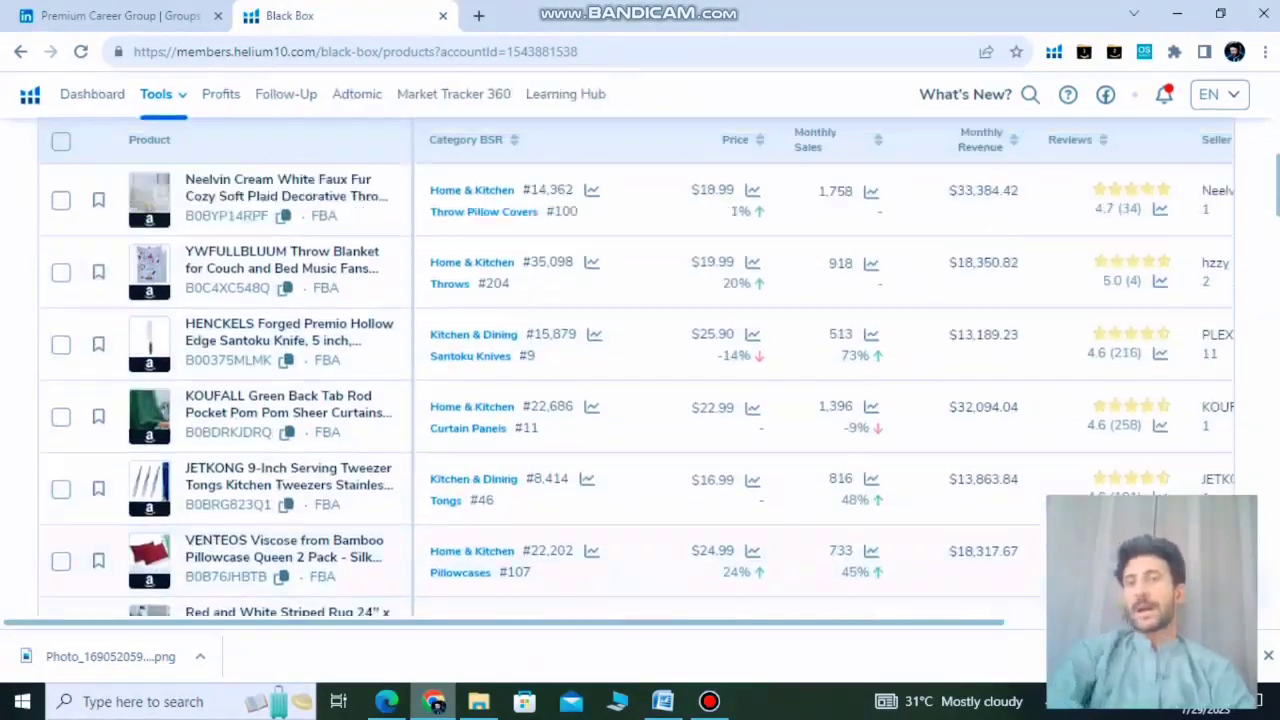
scroll(640, 390, "up", 1)
scroll(640, 390, "down", 3)
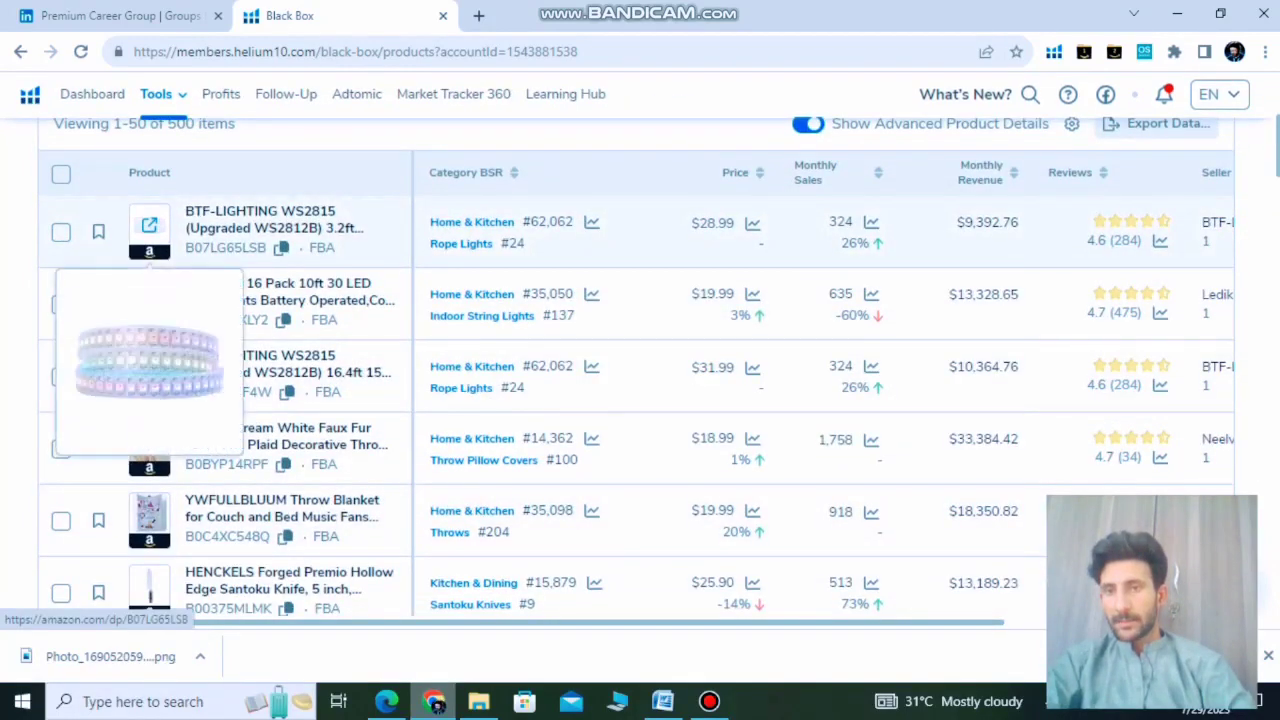
Step: Preview the images of the next listings, from the LEDIKON fairy lights to the YWFULLBLUUM throw blanket, and continue to the HENCKELS knife
mouse_move(149, 297)
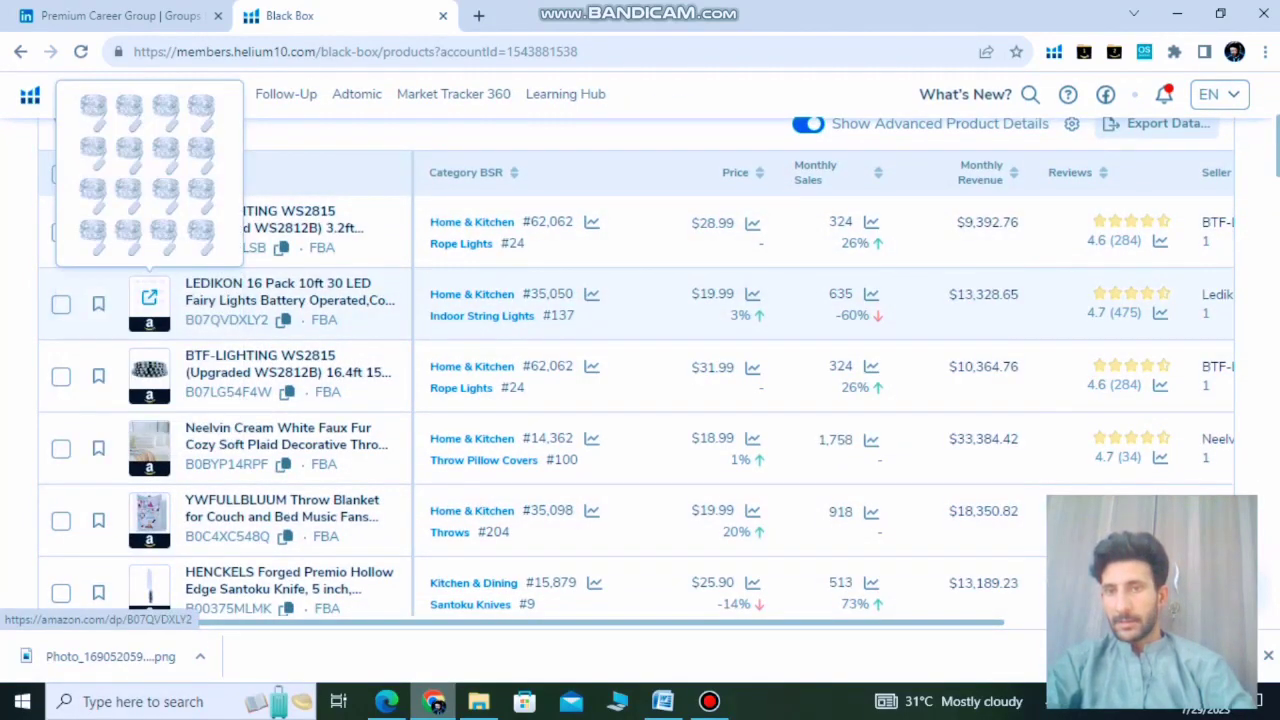
mouse_move(149, 370)
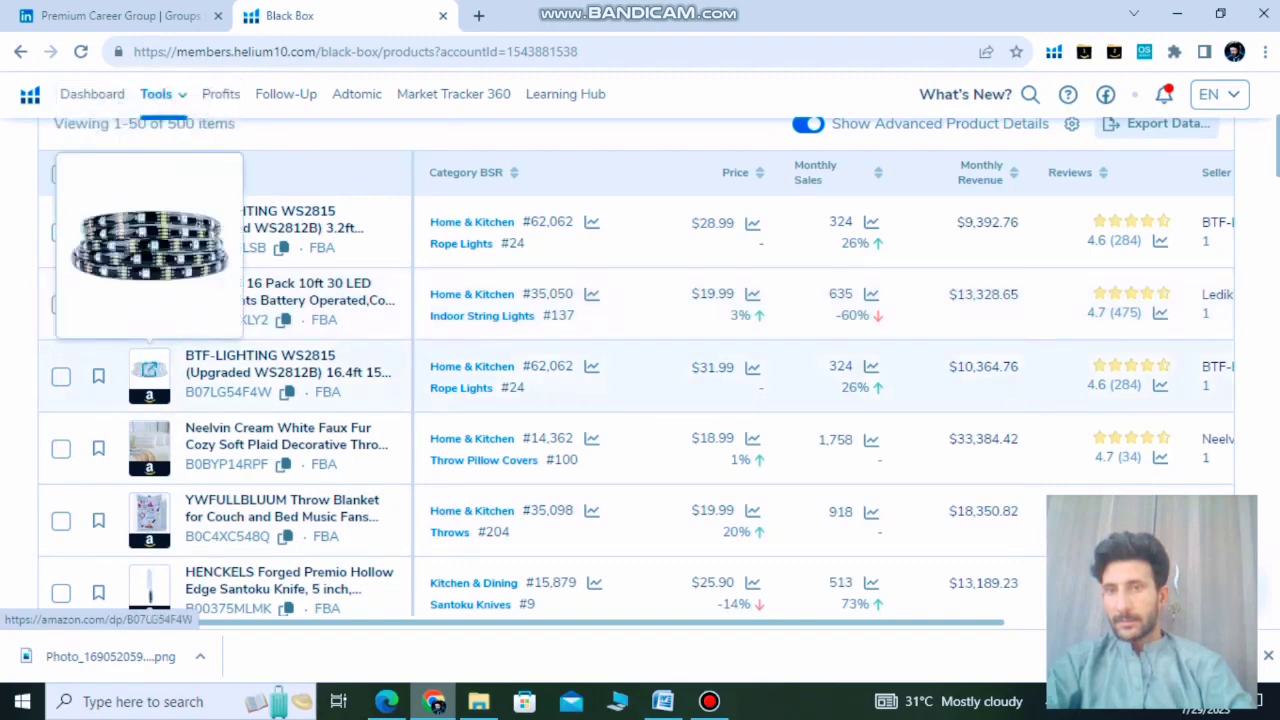
mouse_move(149, 442)
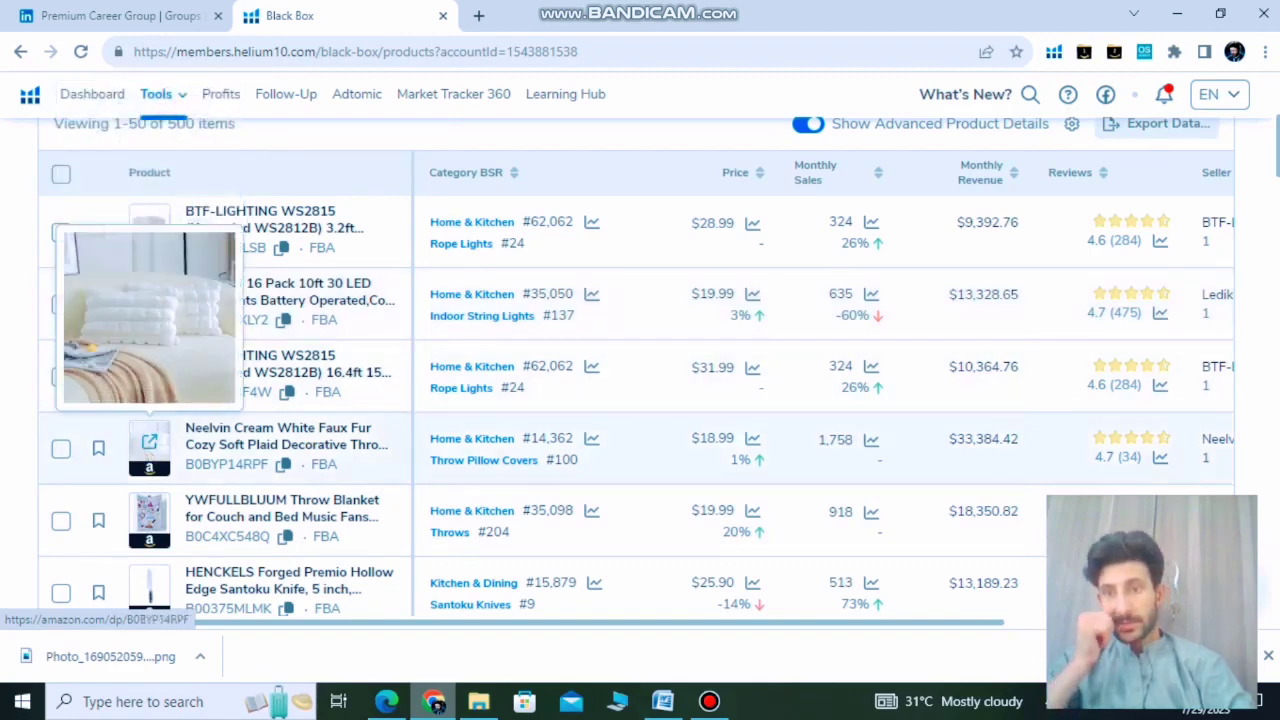
scroll(149, 442, "down", 1)
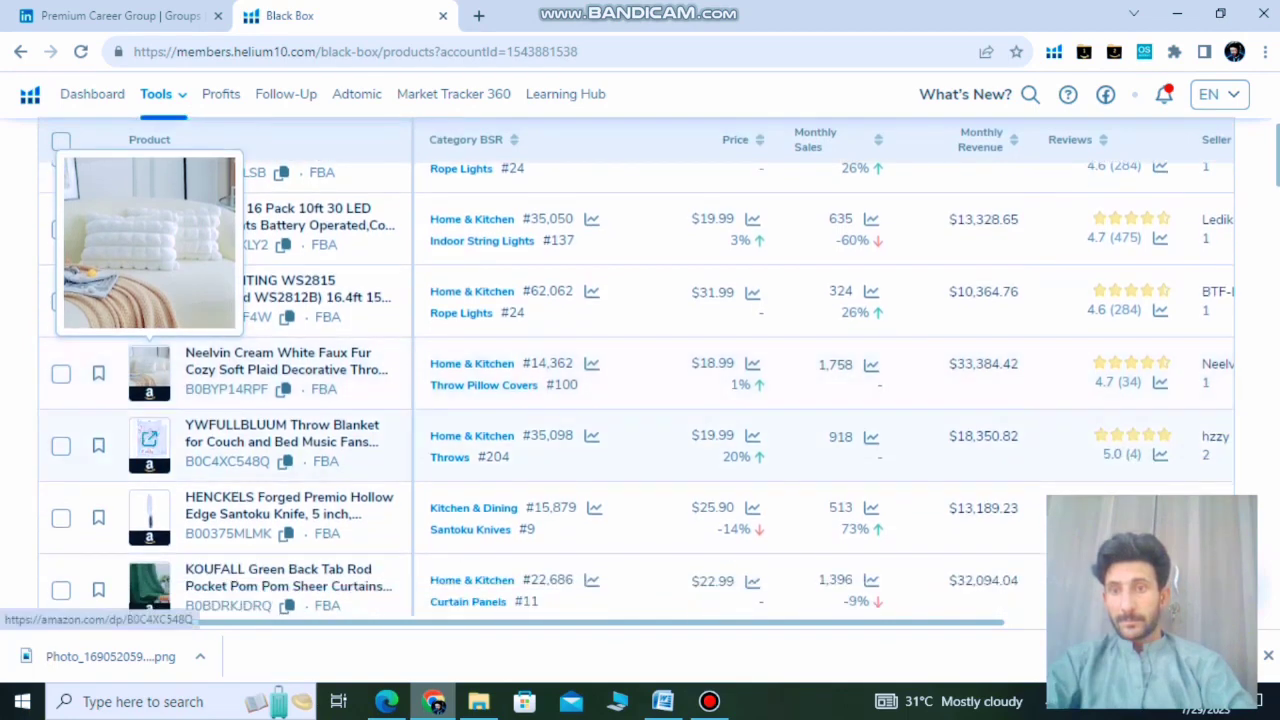
scroll(149, 442, "down", 1)
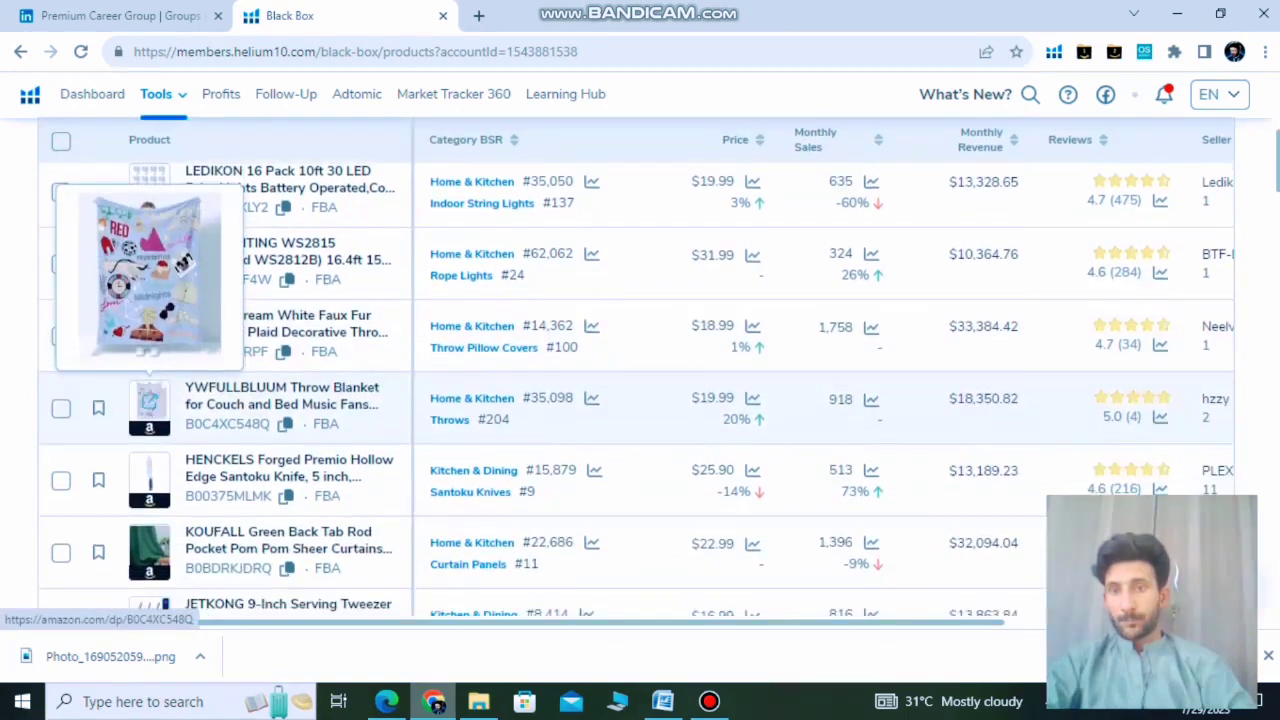
scroll(149, 440, "down", 1)
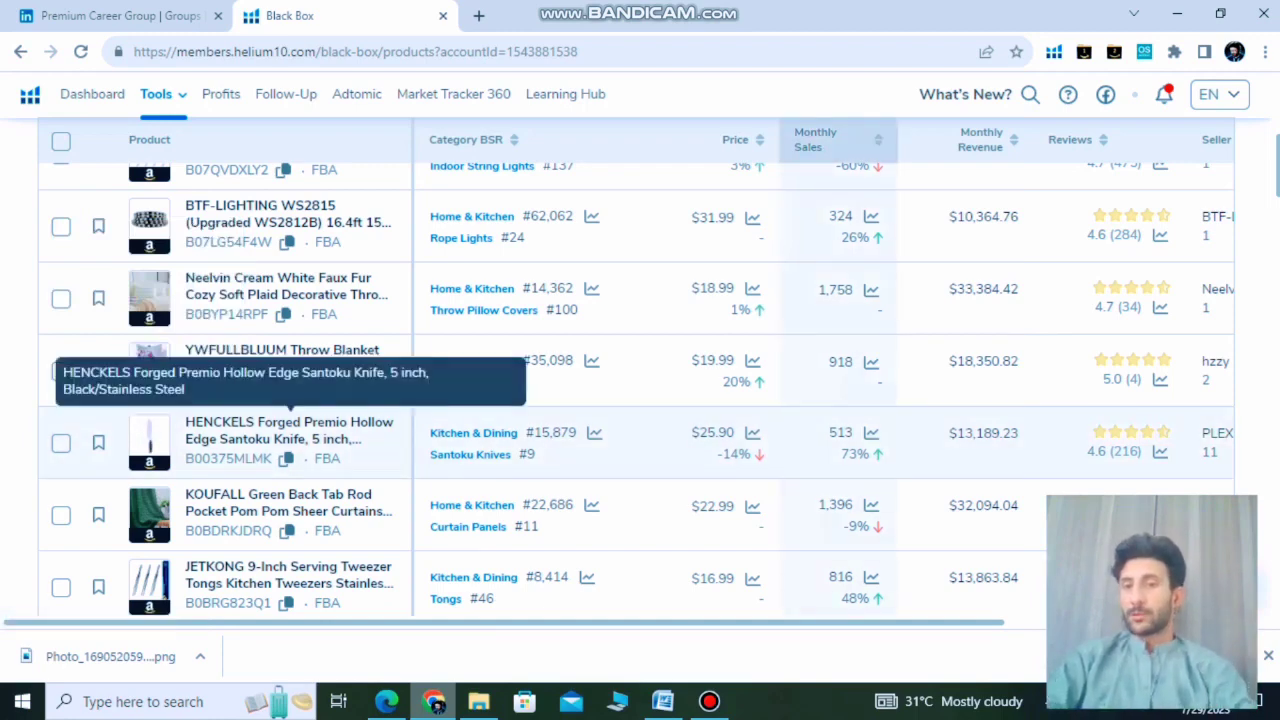
Step: Pick the word Knife from the HENCKELS listing's title and search amazon.com for Knife in a new browser tab
left_click_drag(274, 440, 306, 440)
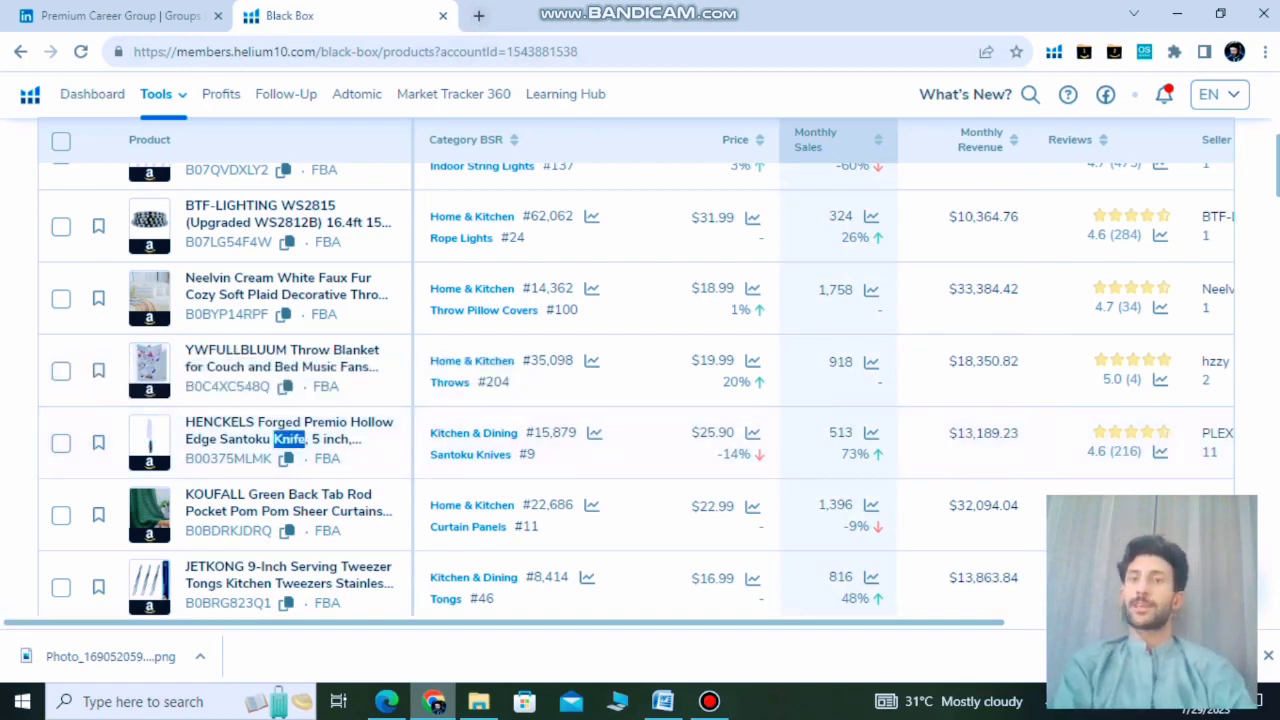
left_click(478, 15)
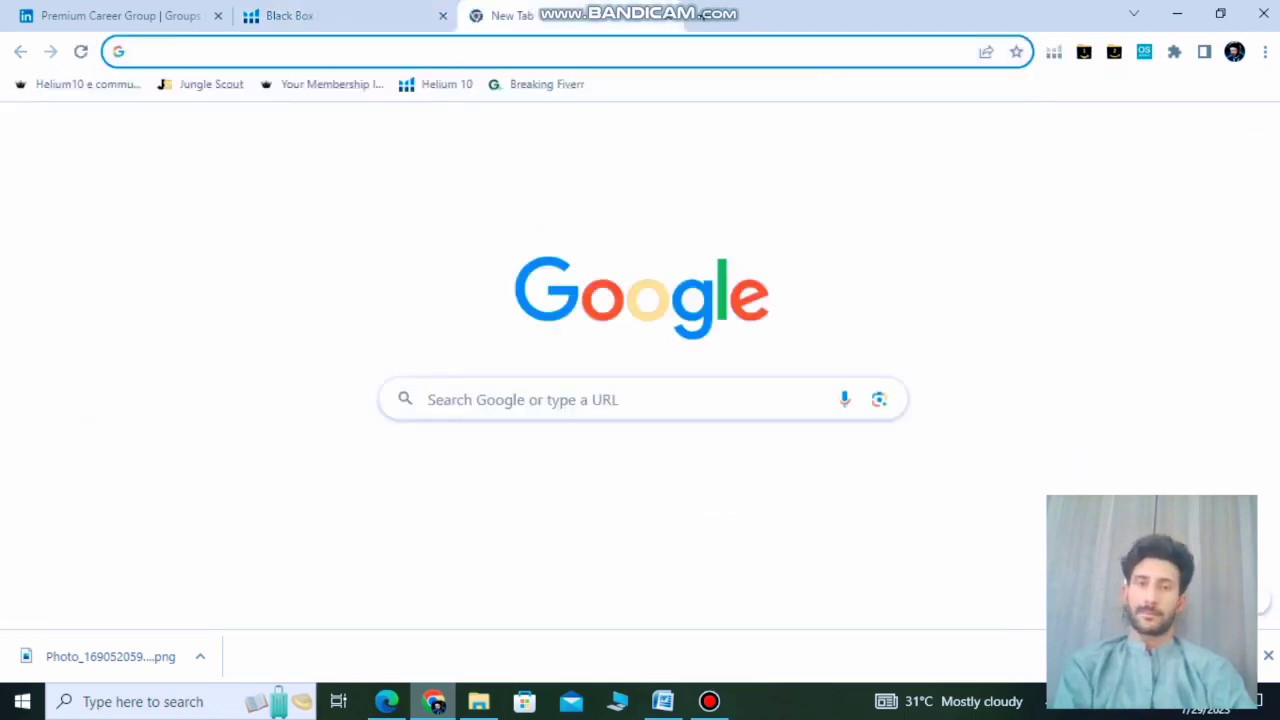
left_click(737, 470)
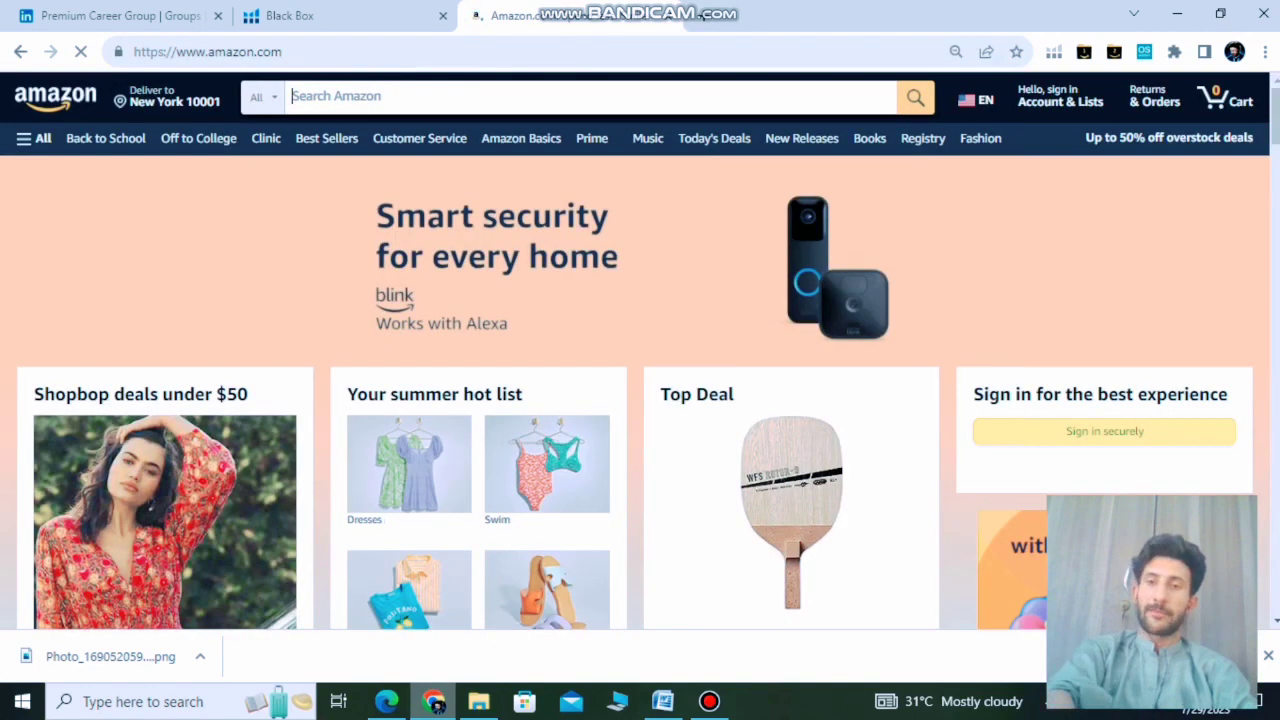
type("Knife")
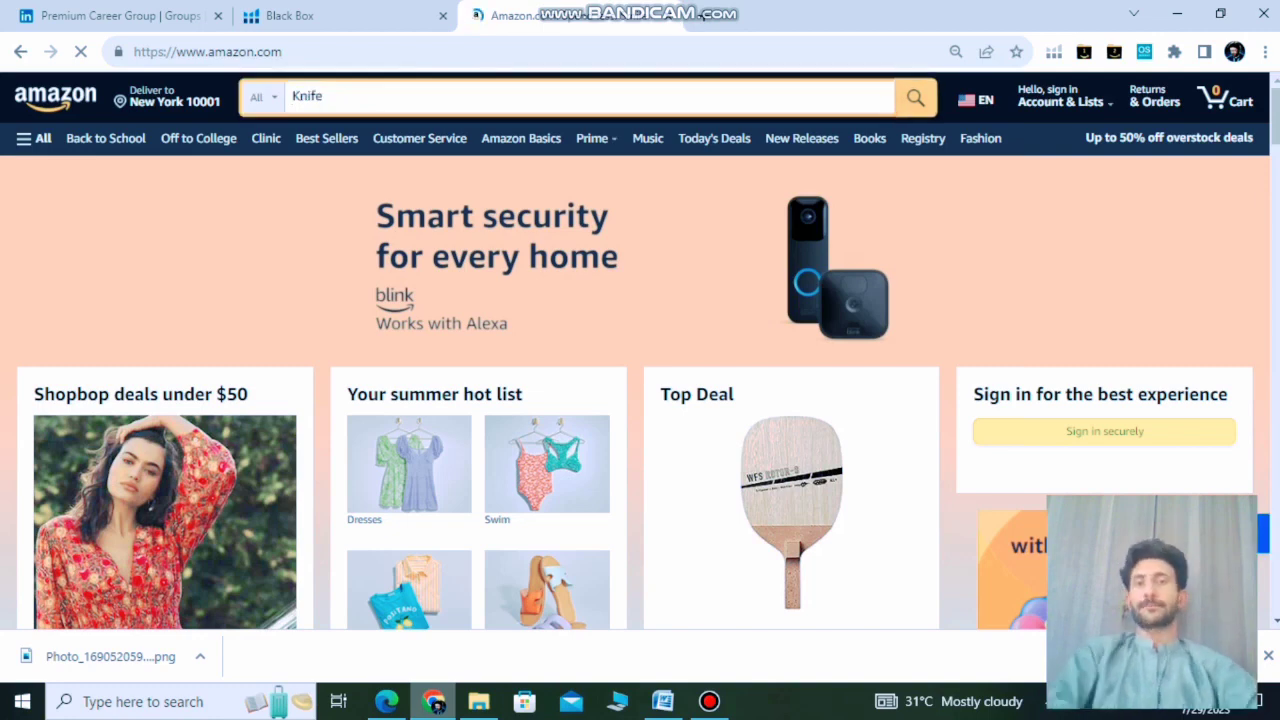
key("Return")
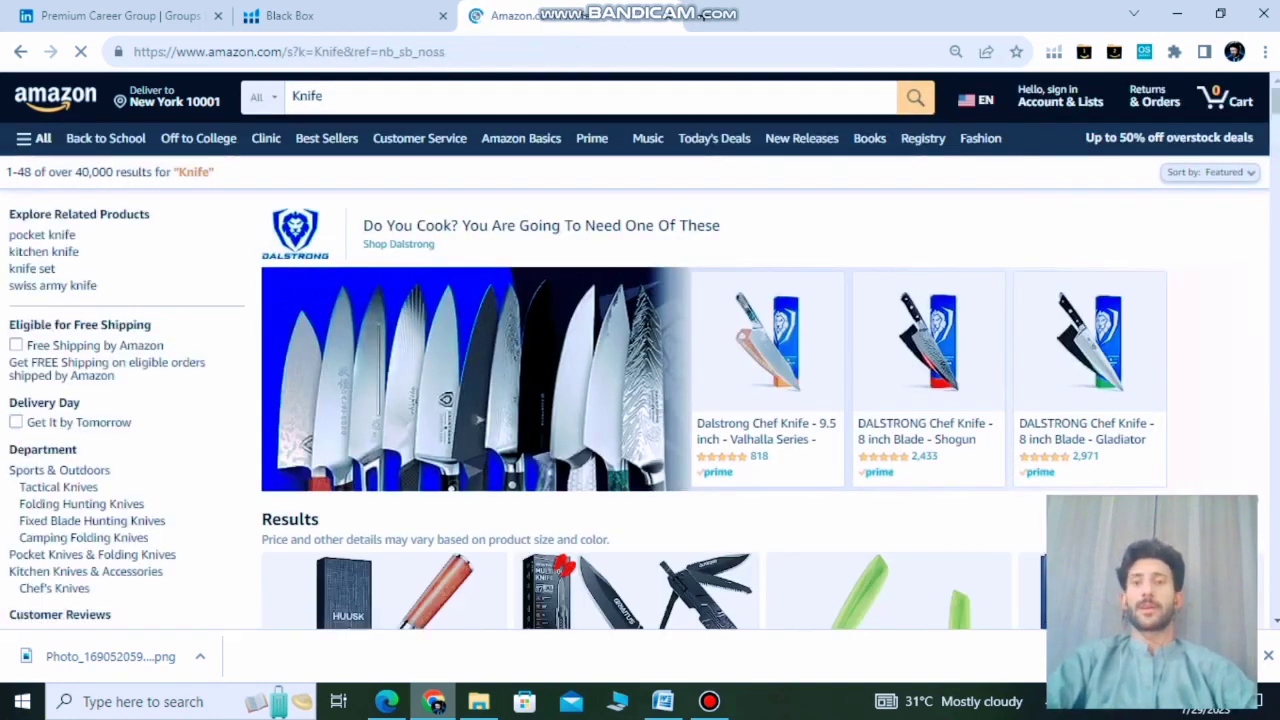
Step: Look through the Amazon search results for Knife and return to the start of the list
scroll(640, 400, "down", 4)
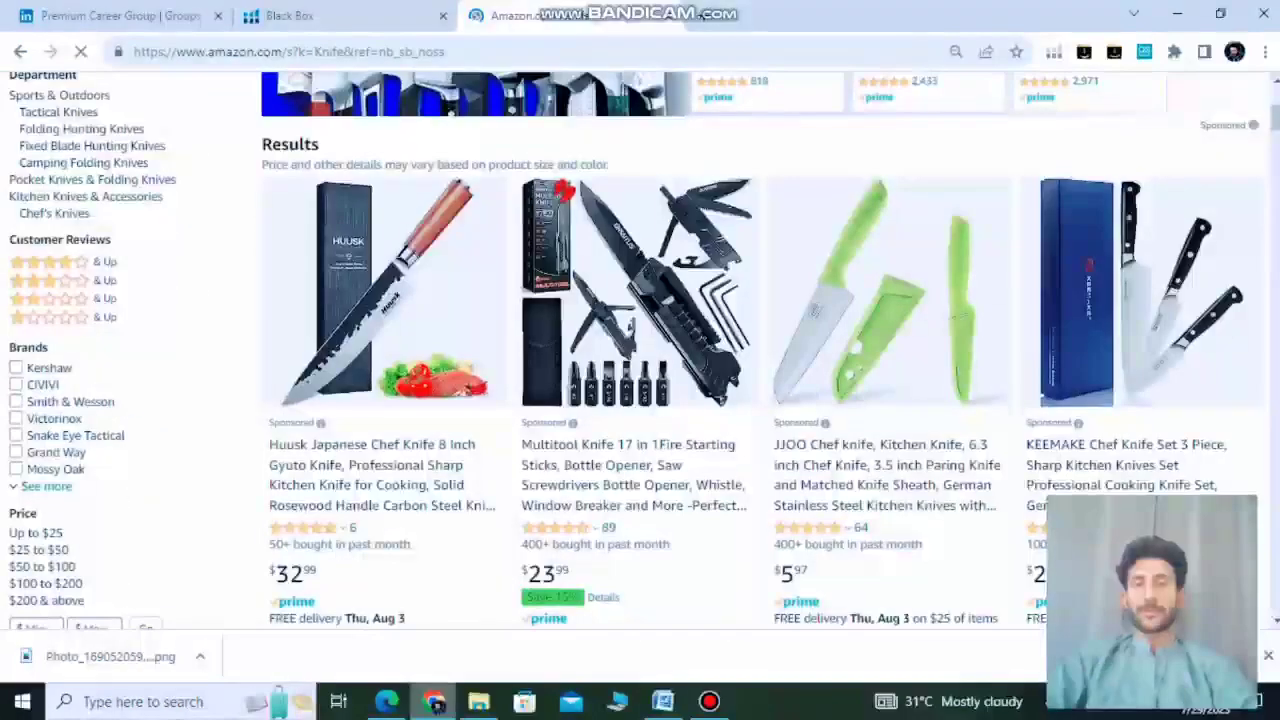
scroll(640, 400, "down", 6)
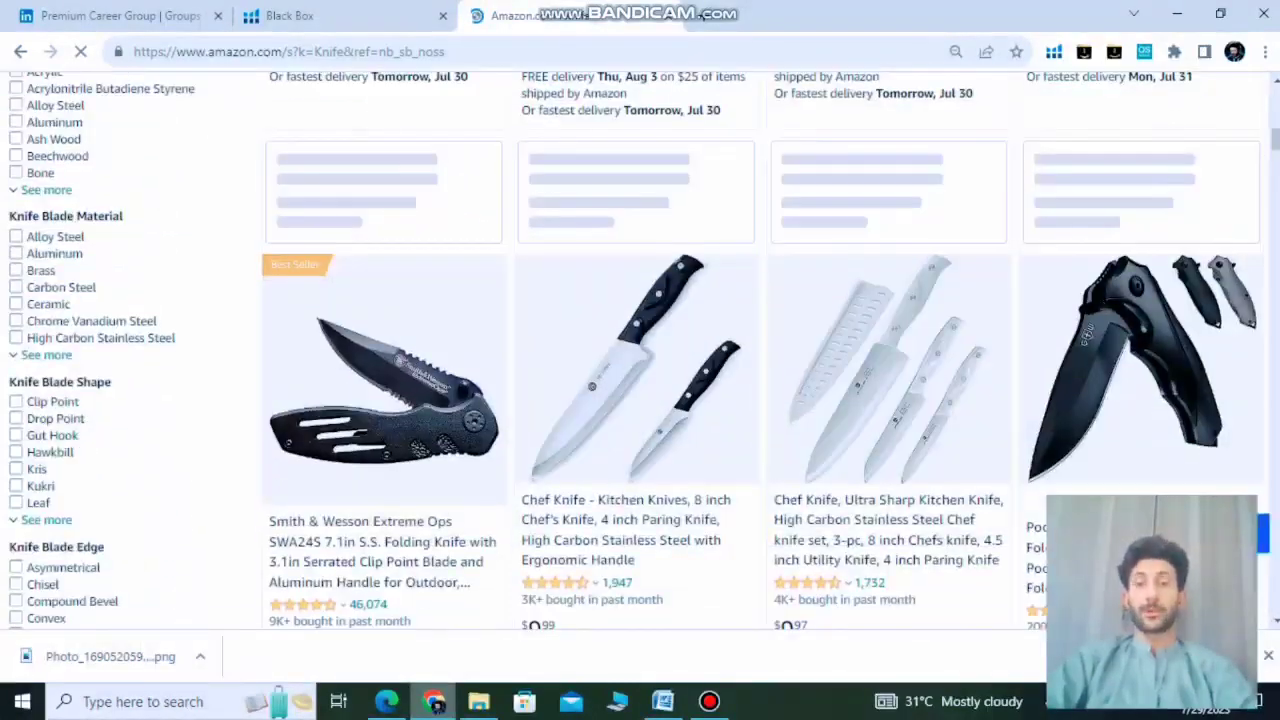
scroll(640, 400, "down", 8)
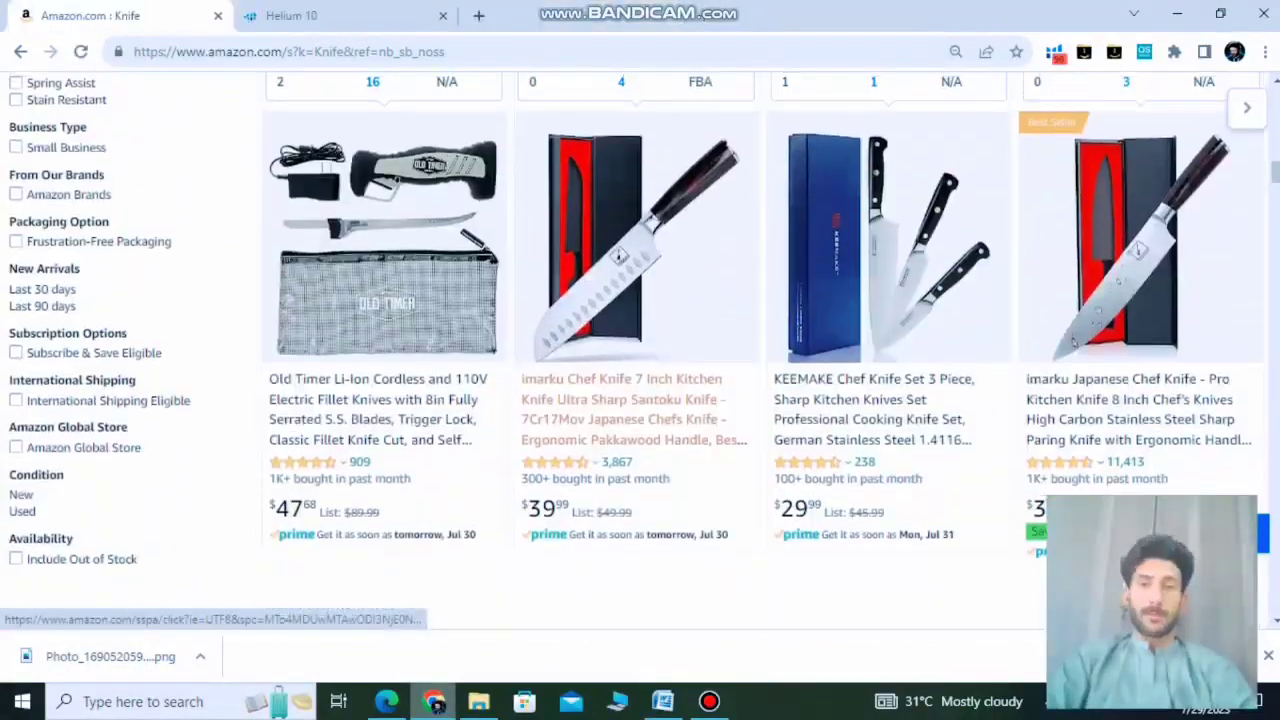
scroll(640, 400, "up", 20)
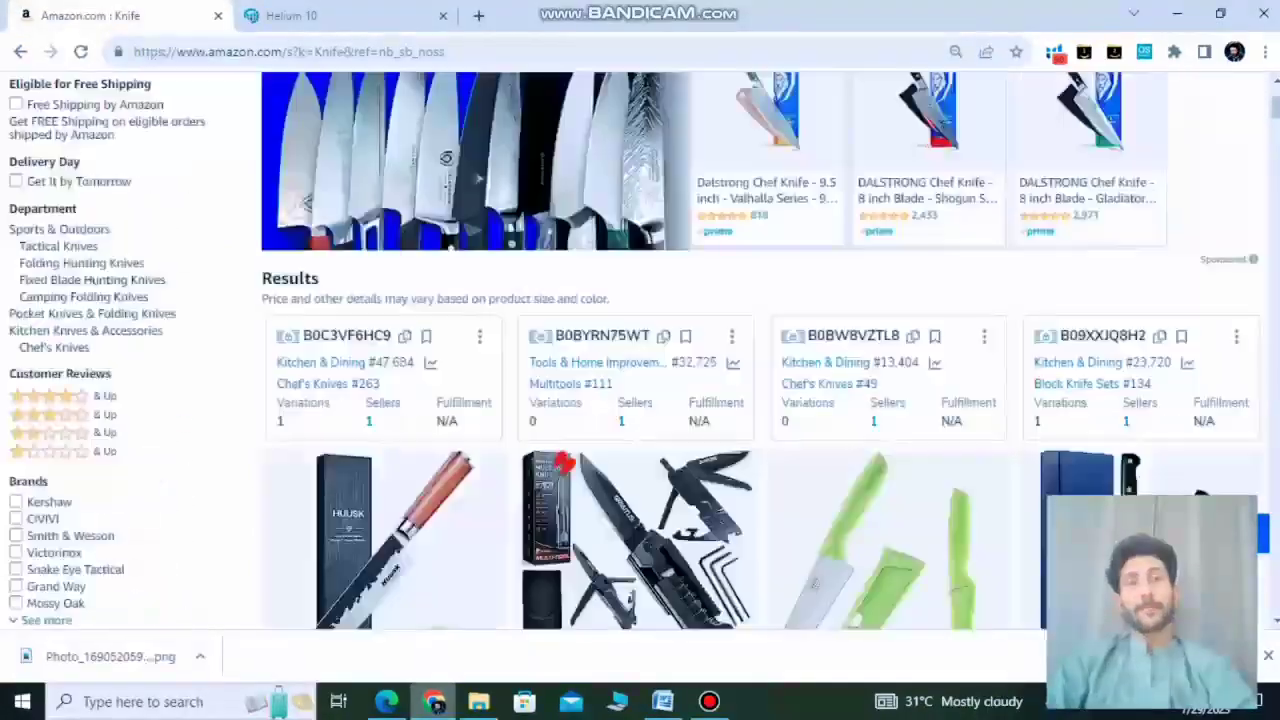
scroll(640, 400, "up", 3)
Step: Run Helium 10 Xray product research on the Knife results and apply the filter that hides sponsored products
mouse_move(1060, 100)
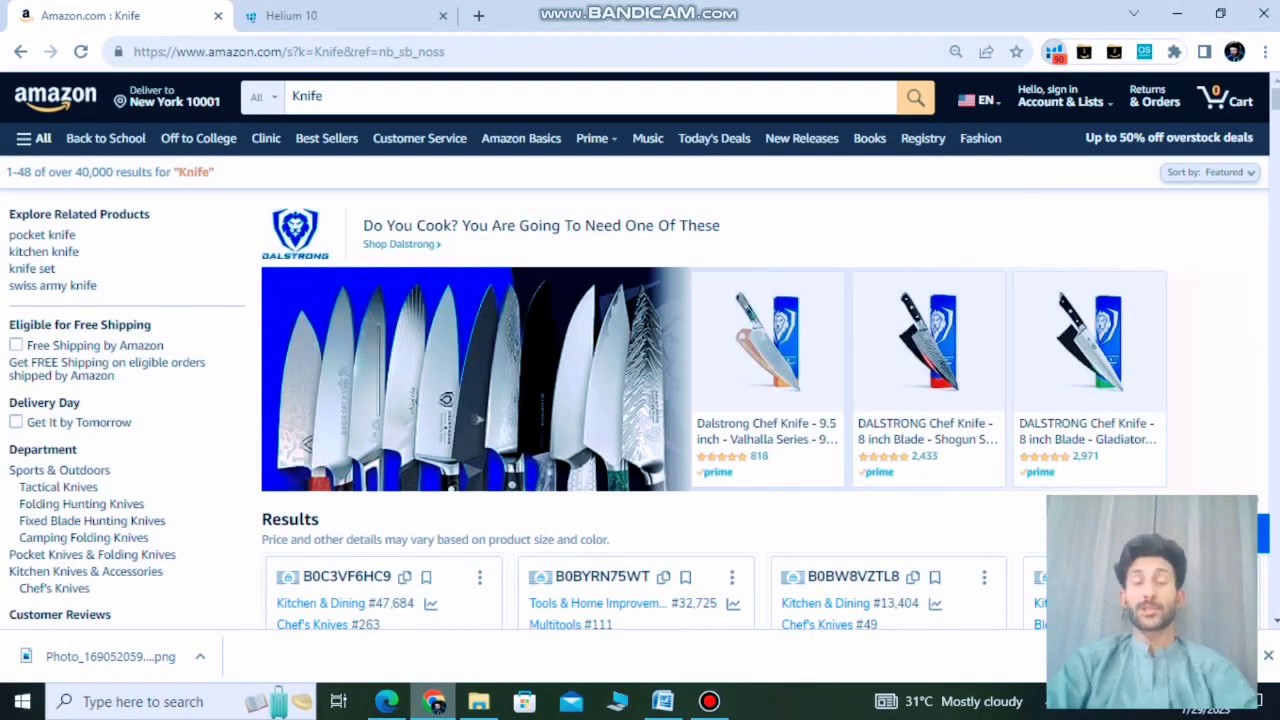
left_click(1054, 51)
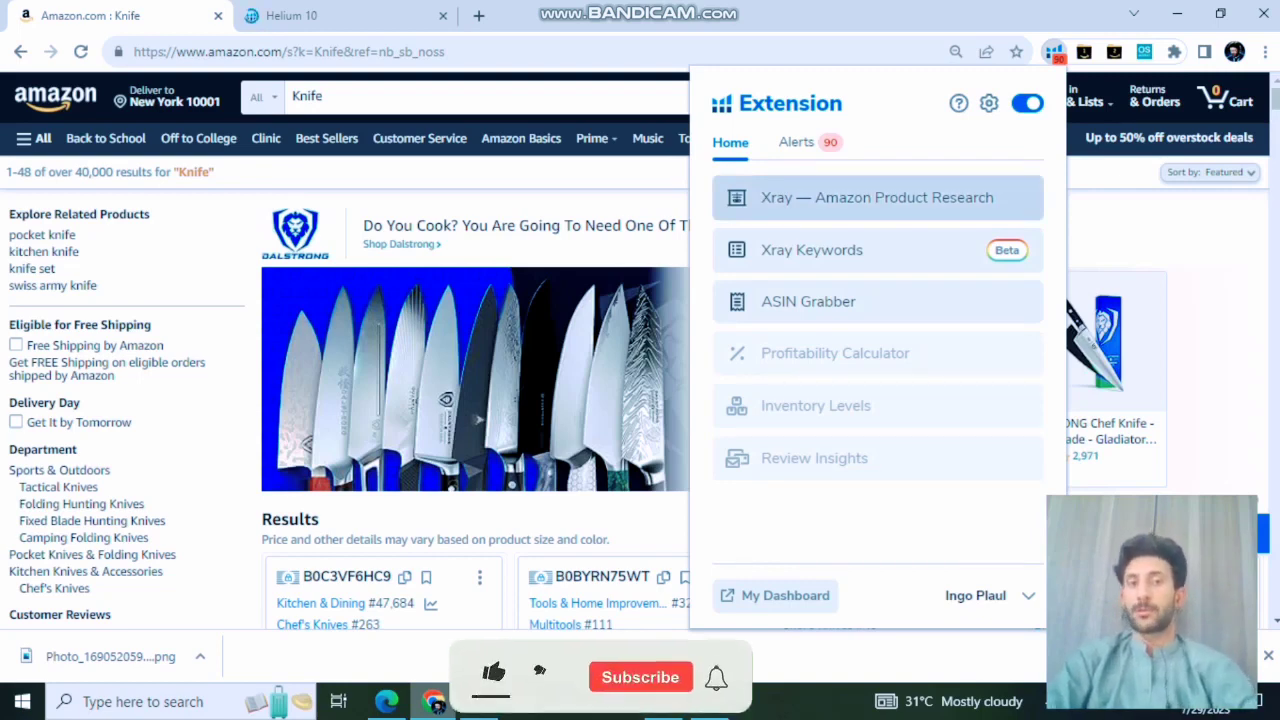
left_click(803, 200)
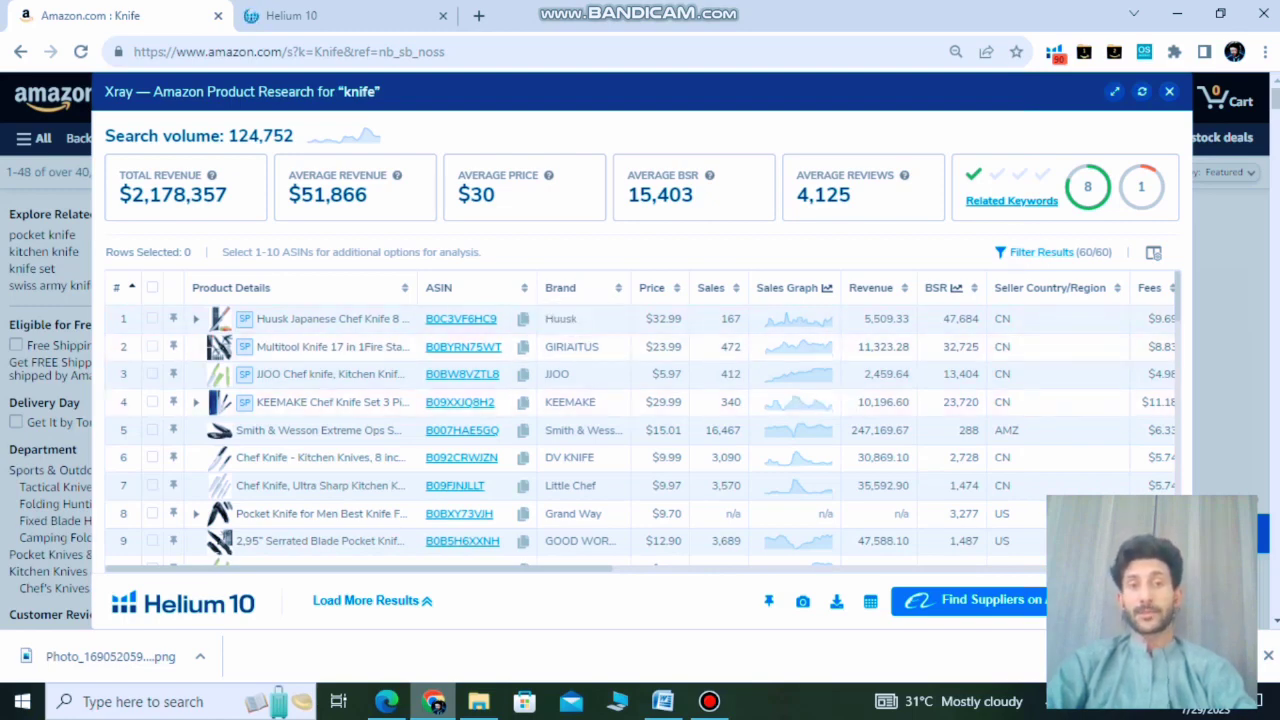
left_click(1040, 252)
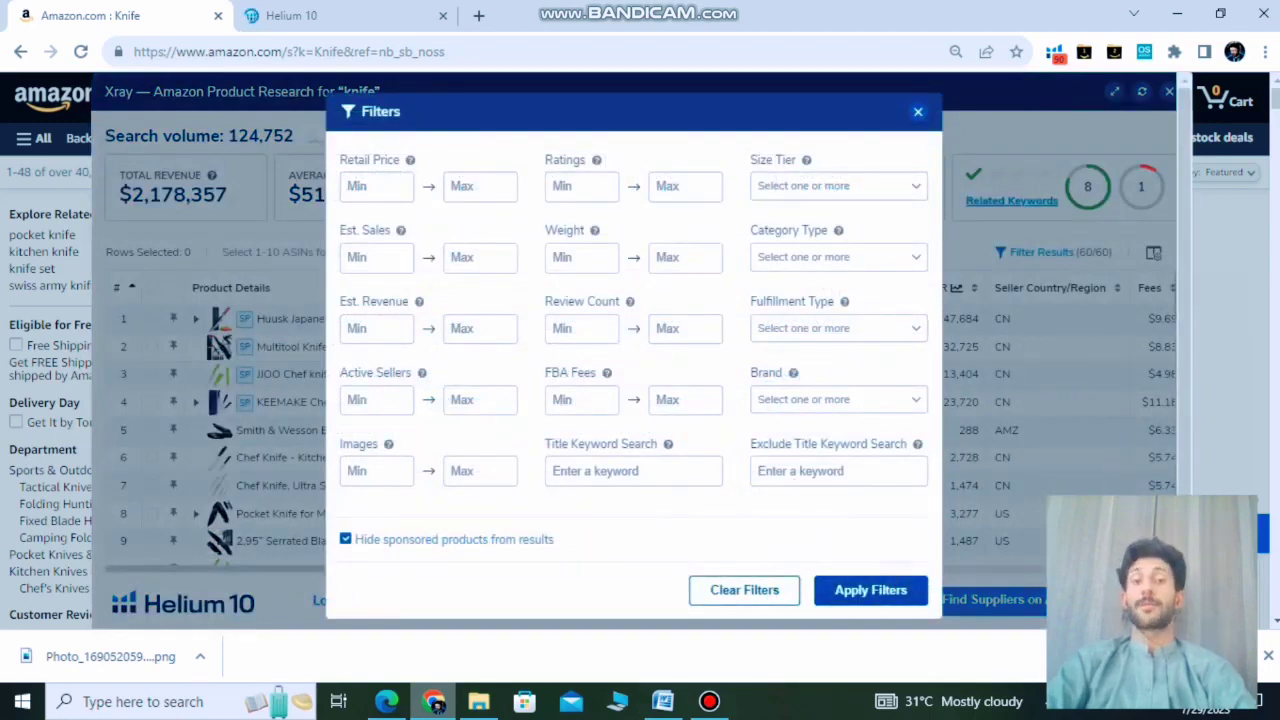
left_click(897, 588)
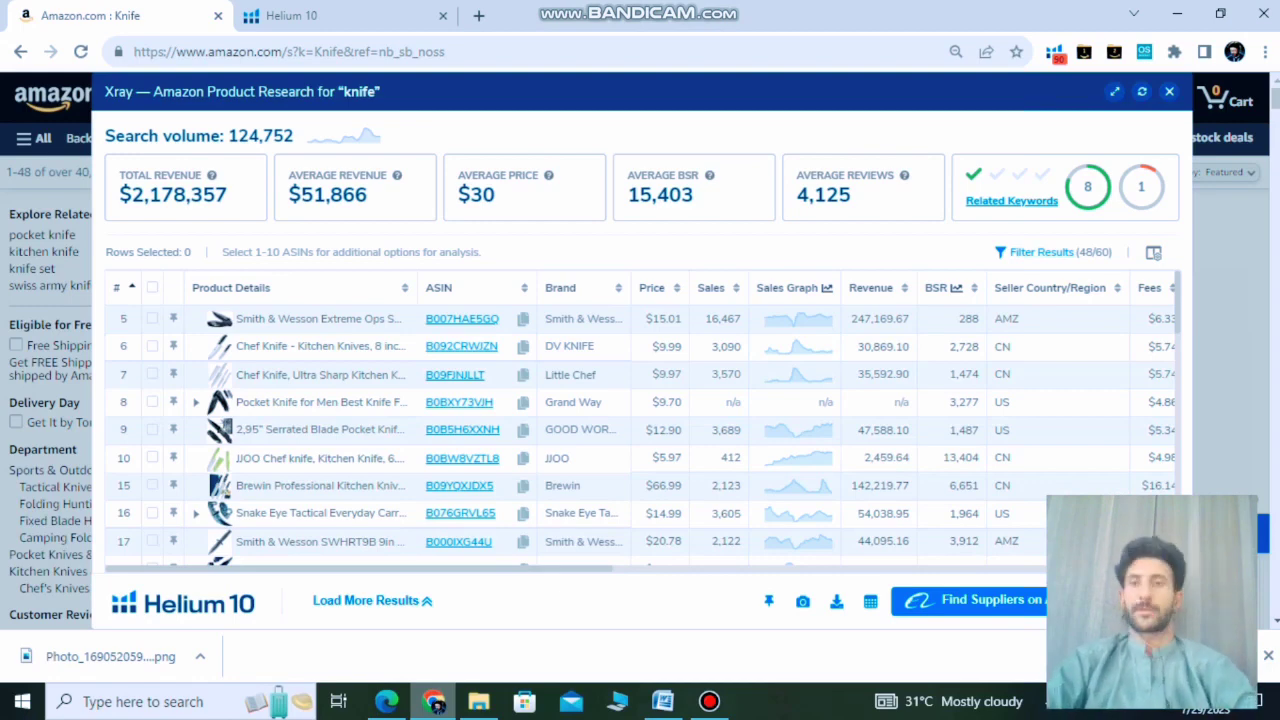
Step: Switch to the Excel research sheet and insert an empty column before the SEARCH VOLUME column
mouse_move(320, 375)
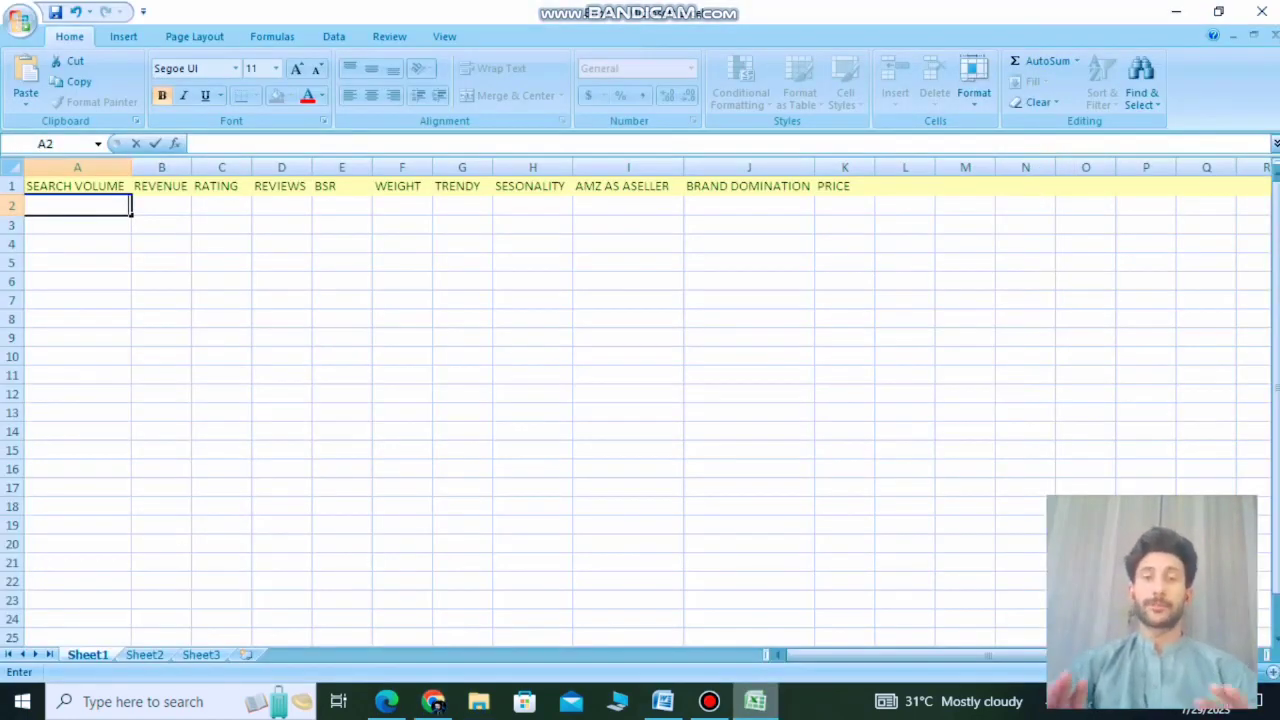
left_click(433, 702)
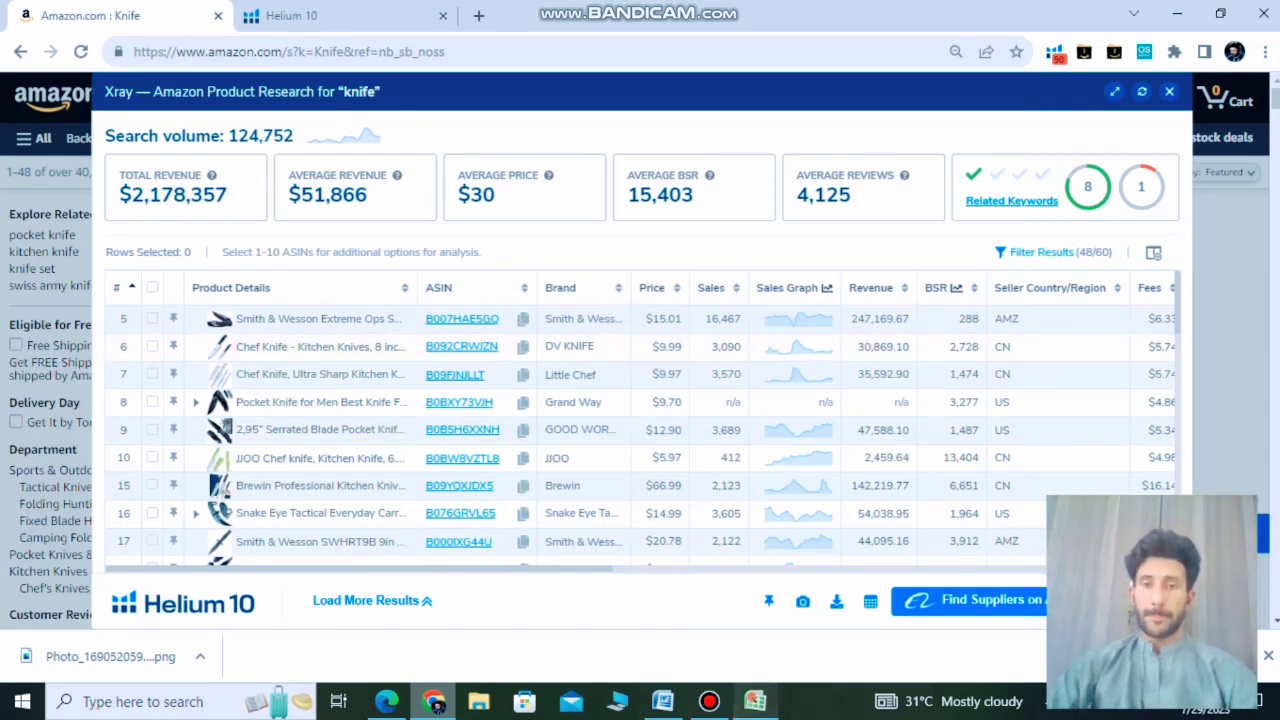
left_click(755, 701)
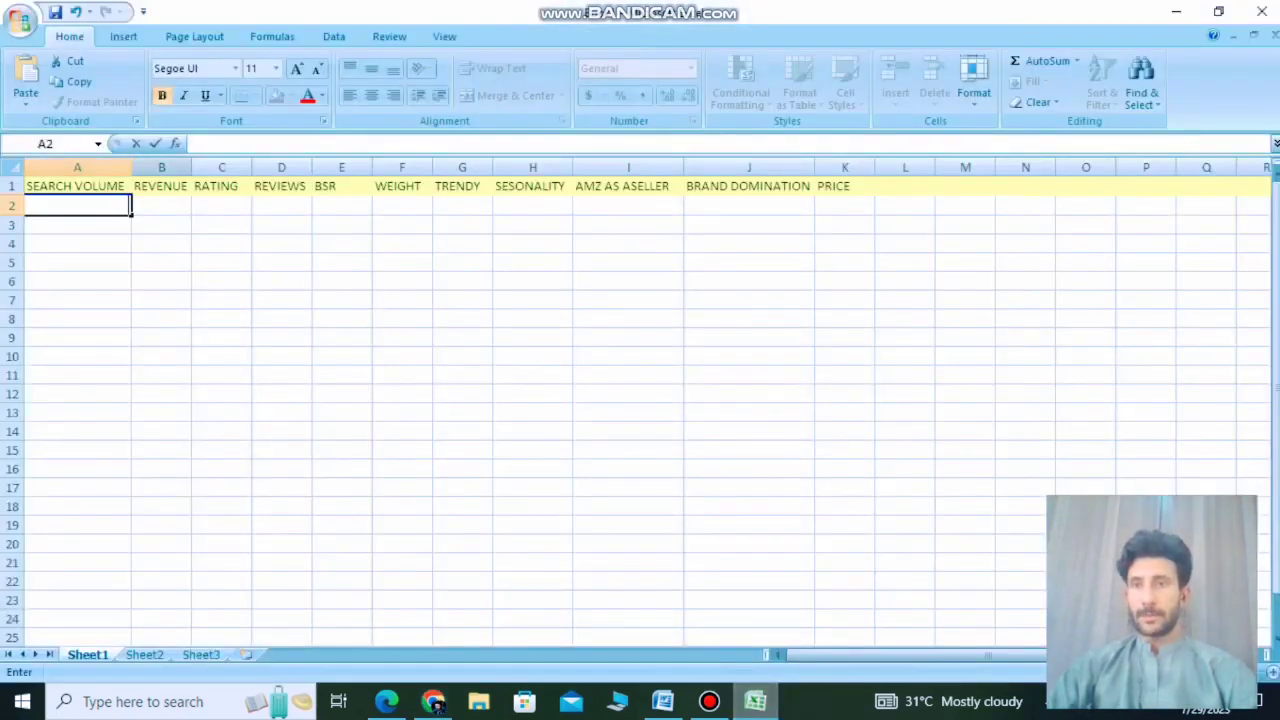
left_click(161, 167)
right_click(126, 167)
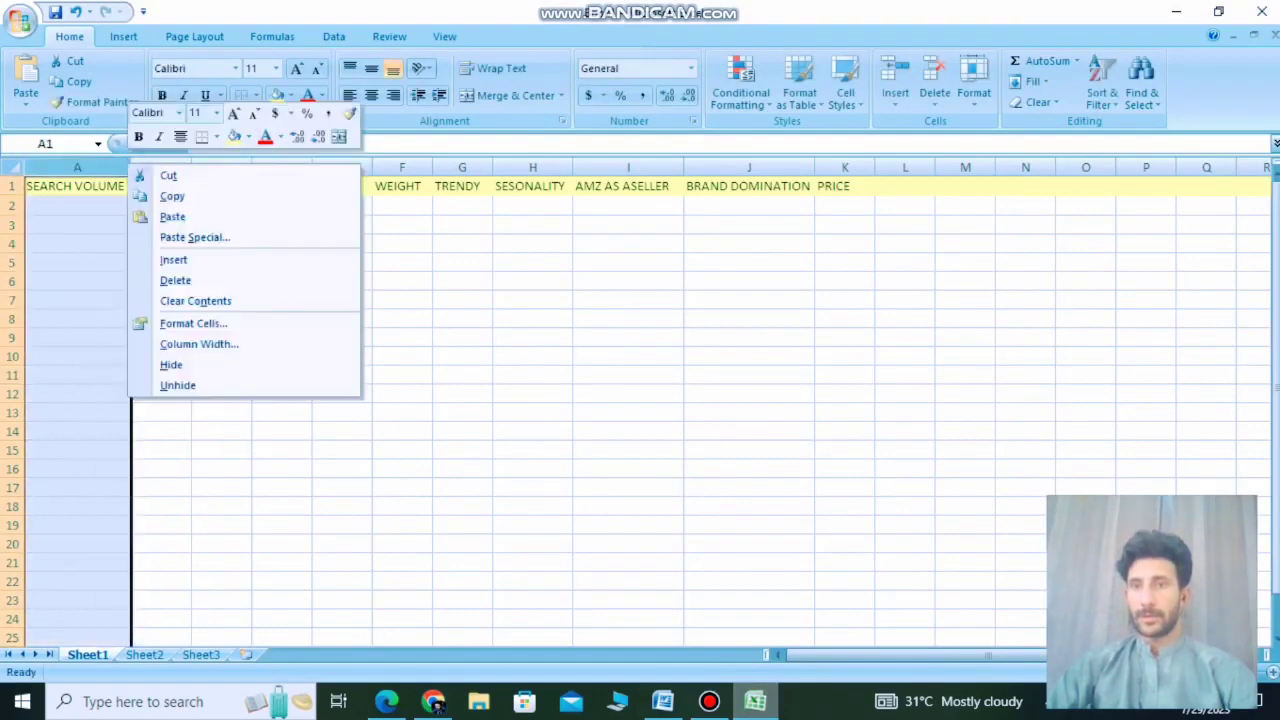
left_click(173, 259)
left_click(221, 262)
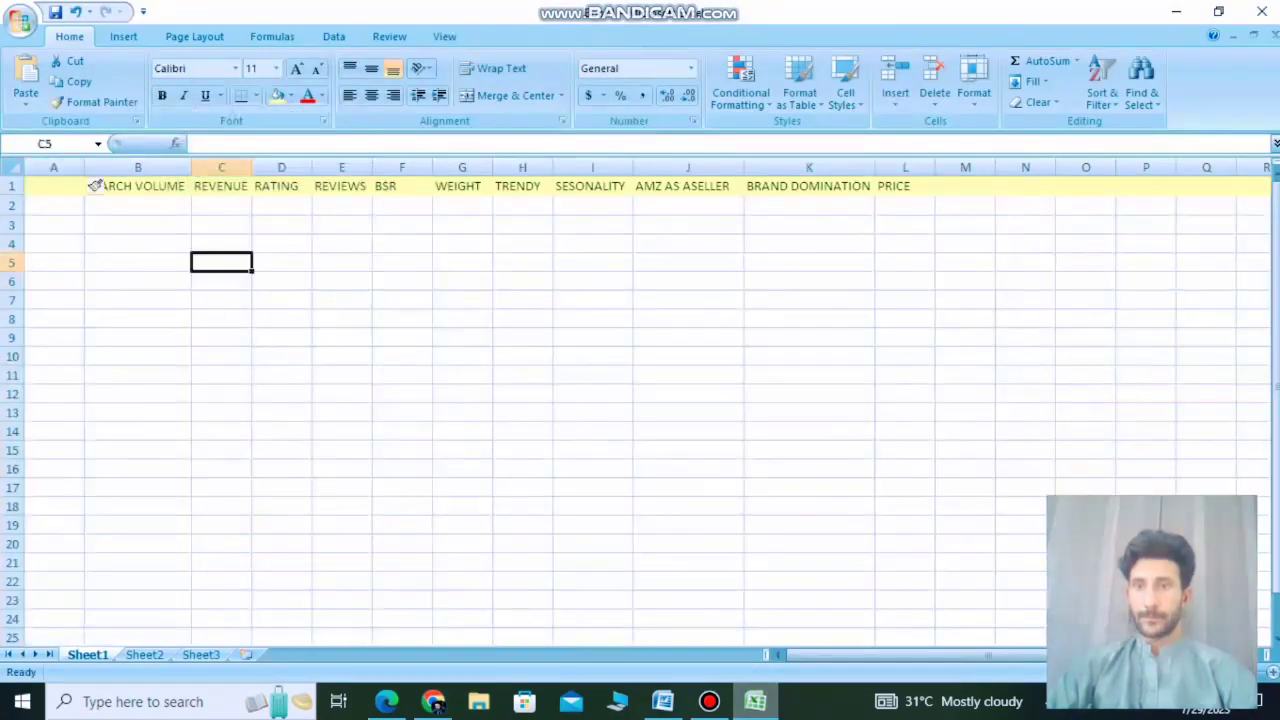
Step: Enter the heading PRODUCT NAME in A1 and fit column A's width to it
key("ctrl+Home")
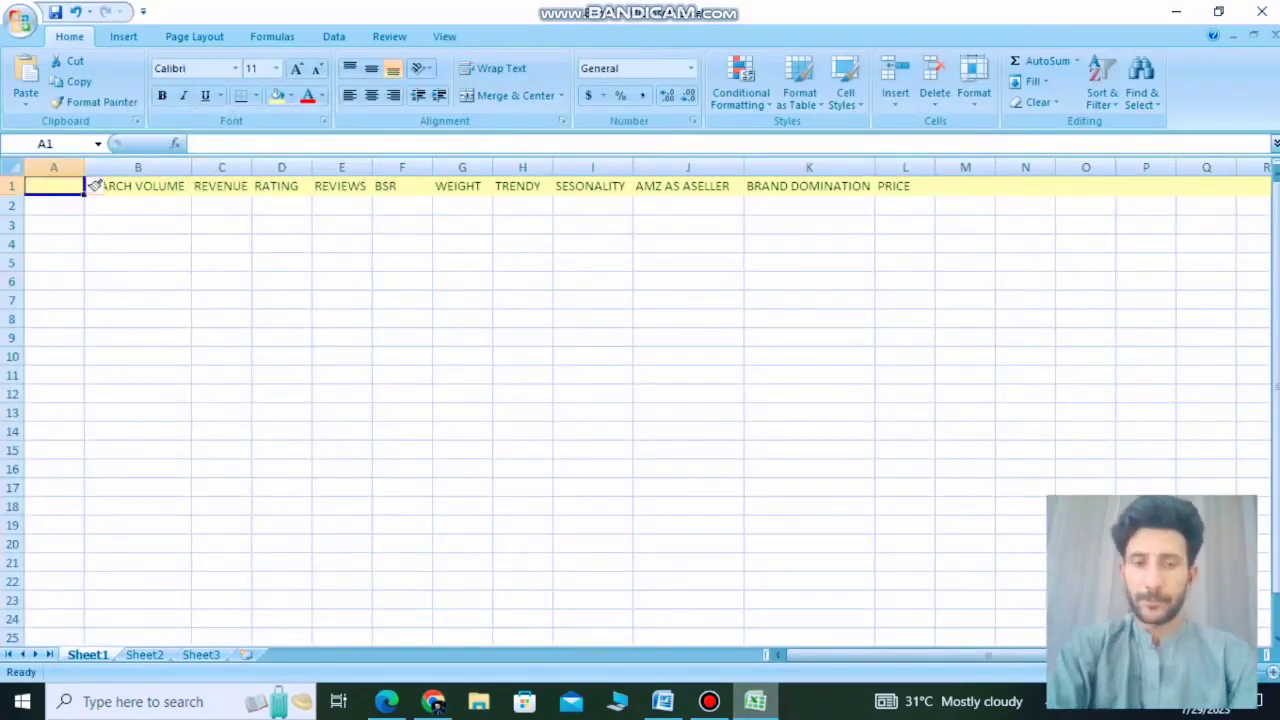
type("PROD")
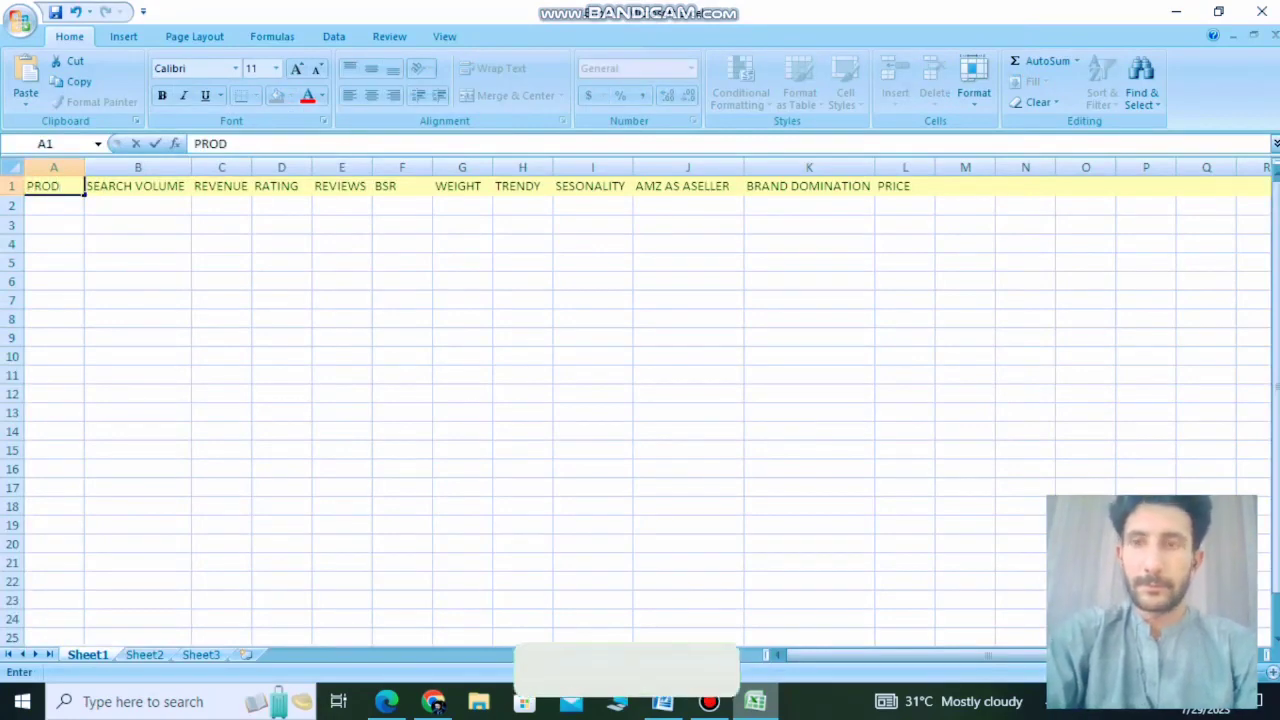
type("UCT NAME")
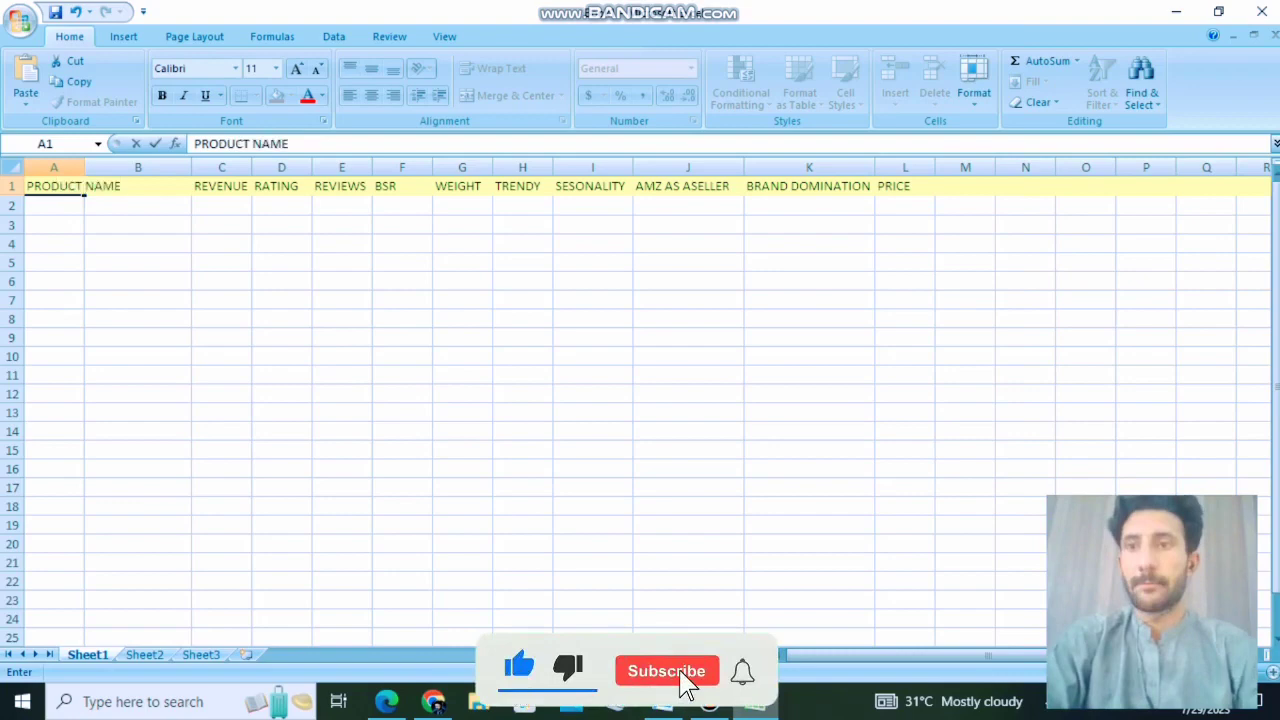
key("Tab")
key("ctrl+space")
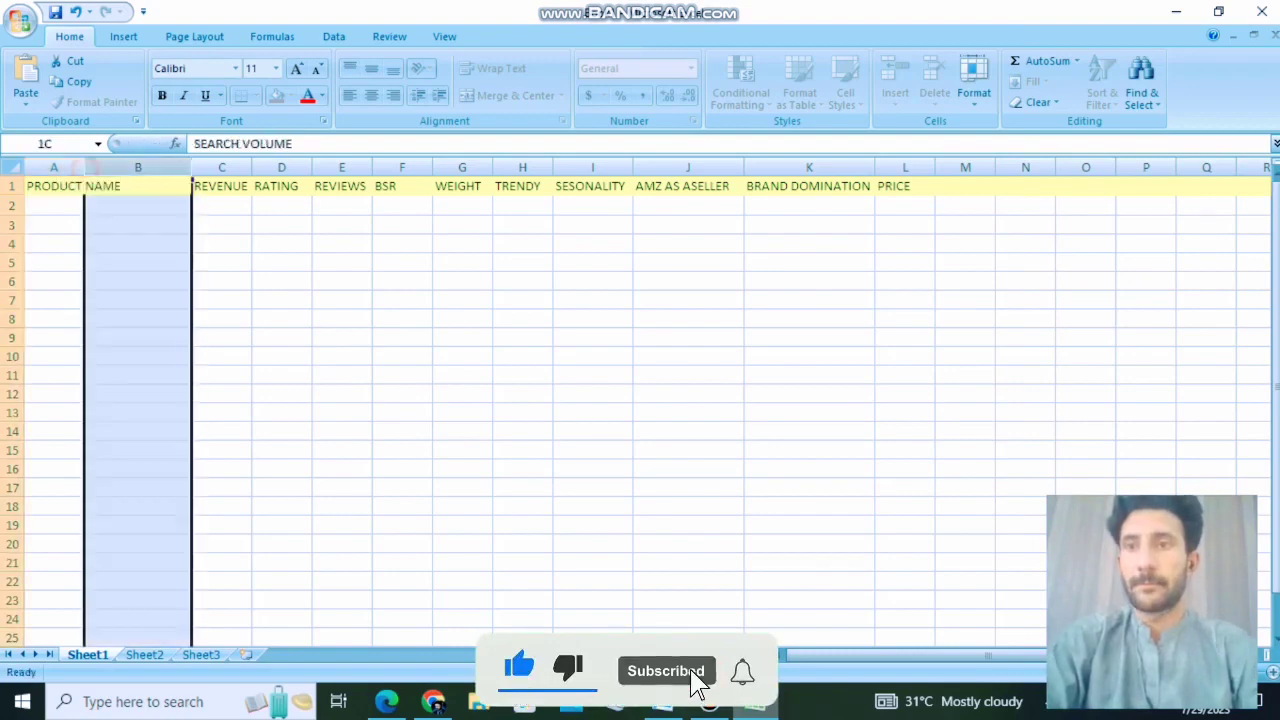
double_click(85, 167)
left_click(75, 243)
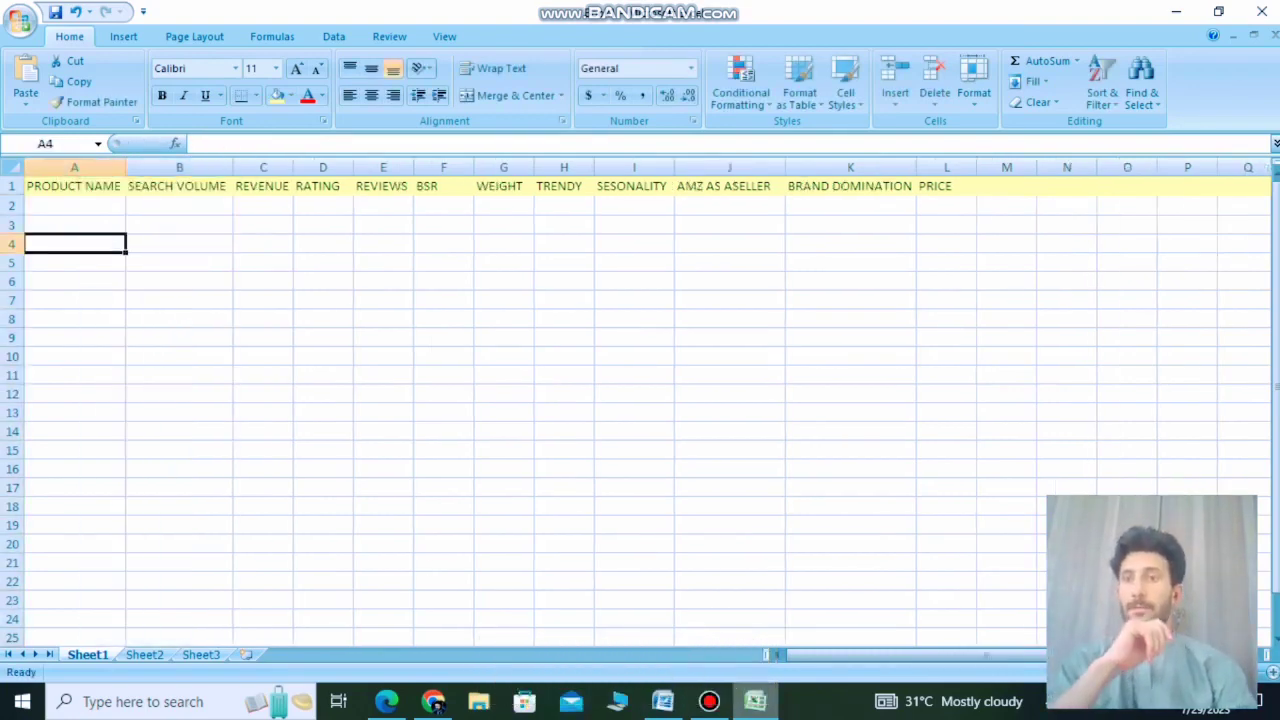
Step: Enter knife as the product name in cell A2 of the research sheet
left_click(75, 205)
key("ctrl+c")
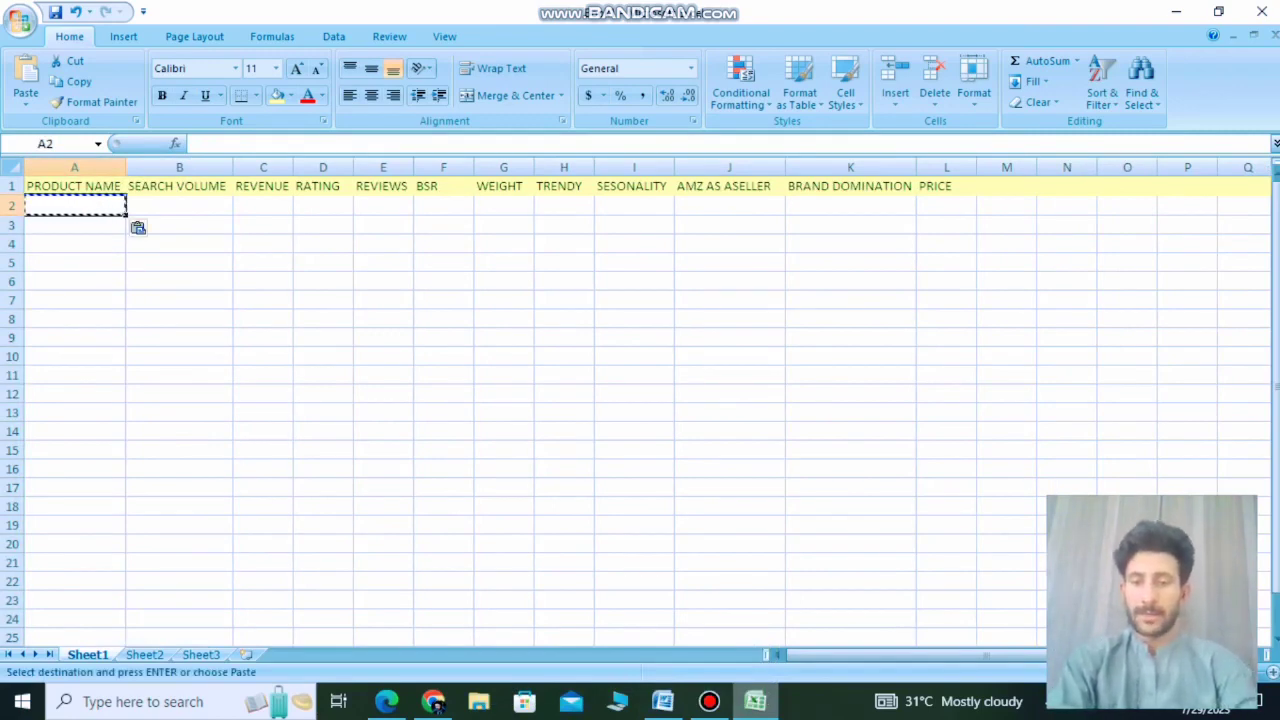
type("knife")
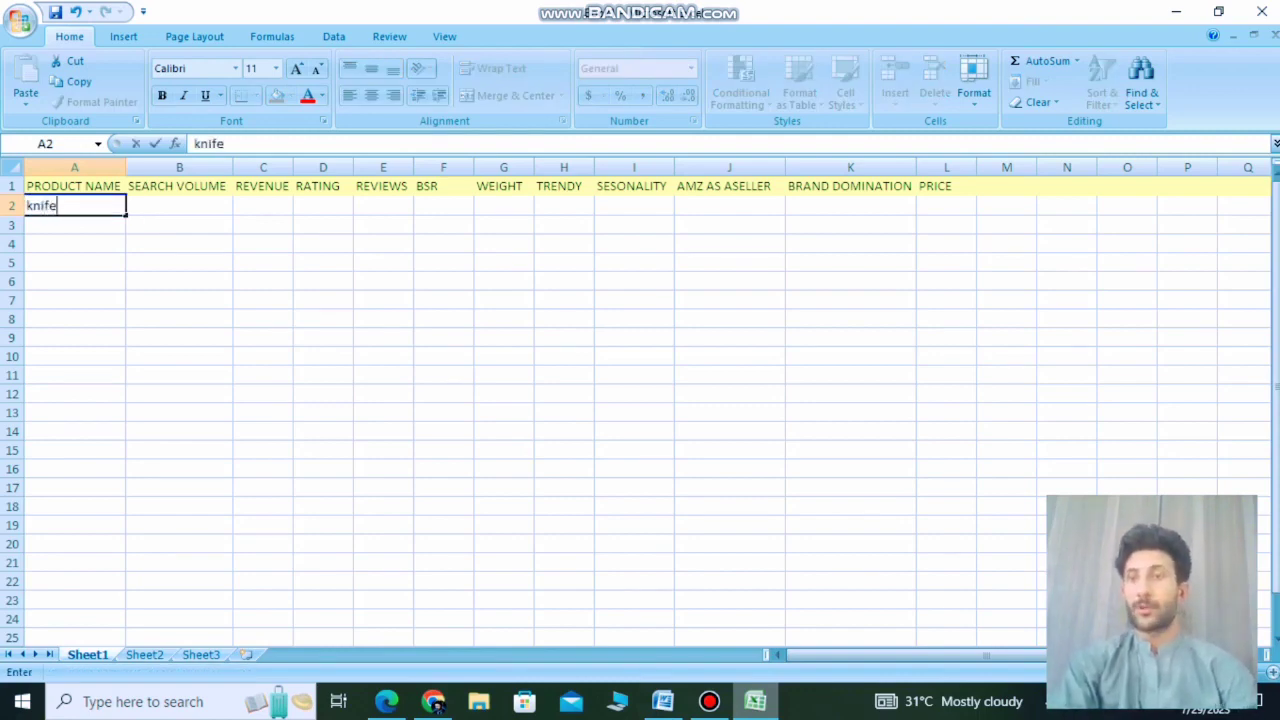
Step: Check the knife search volume in Xray and enter 127752 ok under SEARCH VOLUME in B2 of the Excel sheet
left_click(166, 205)
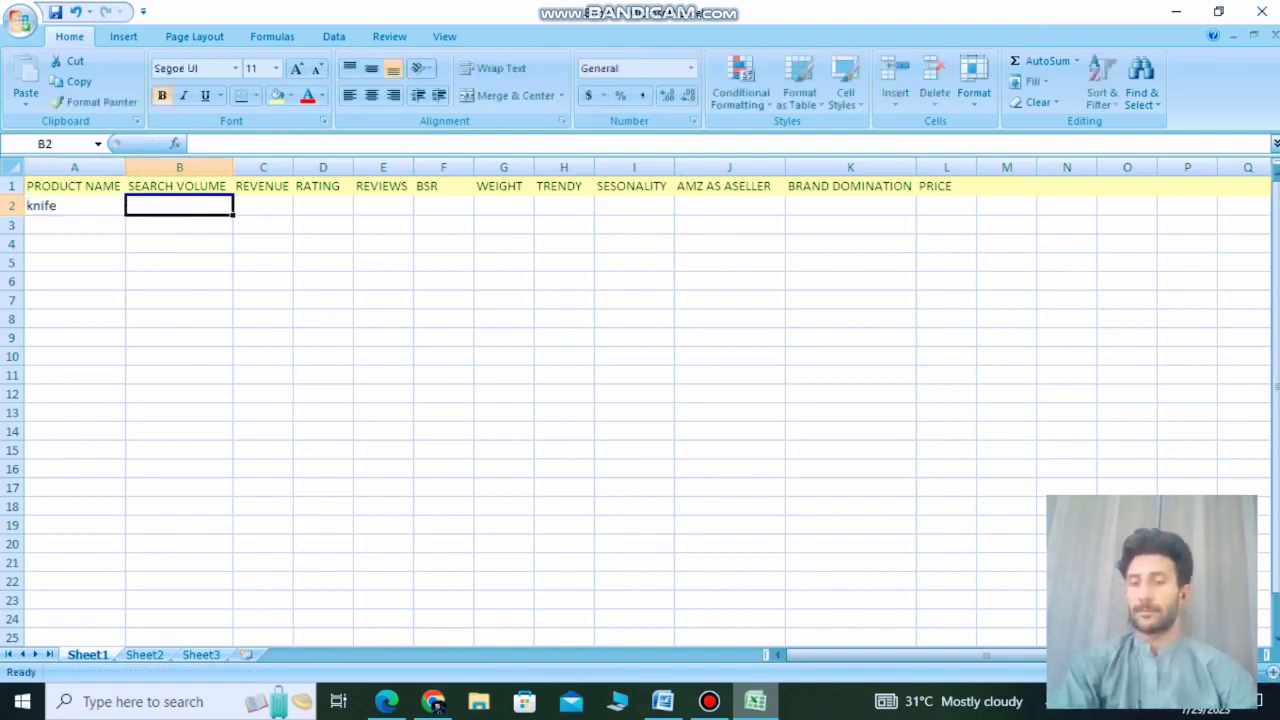
type("127")
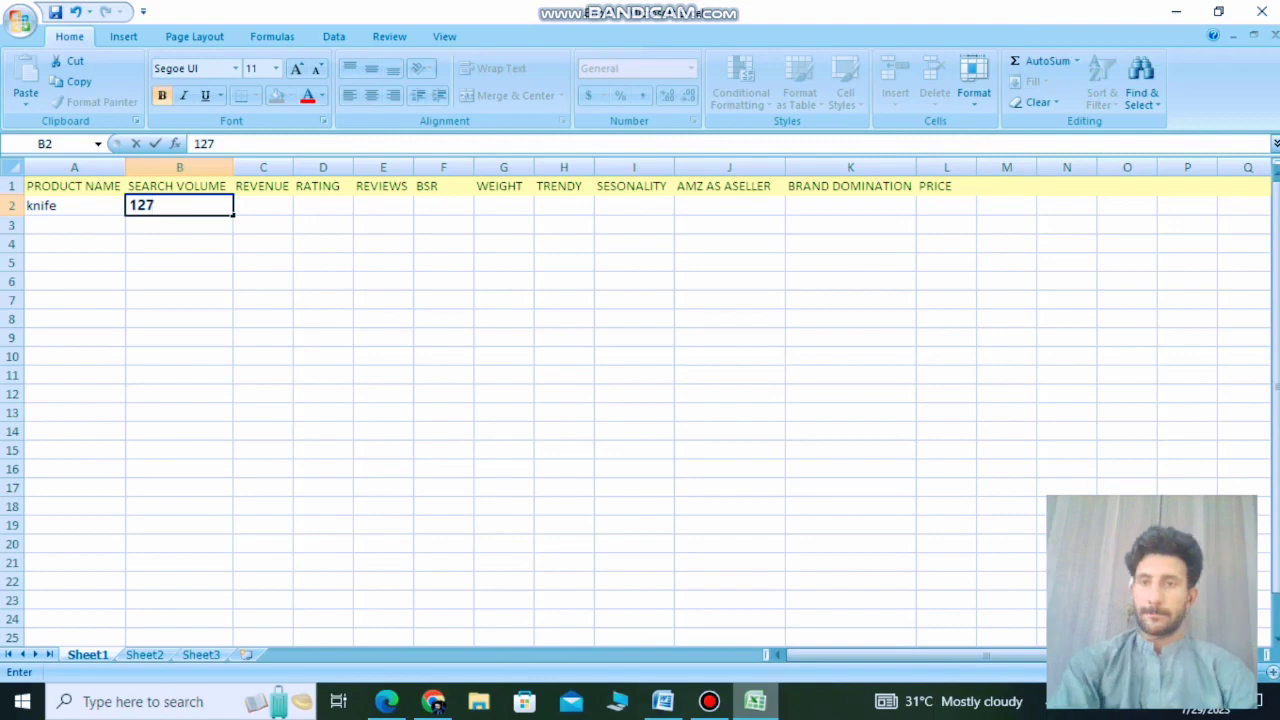
left_click(432, 701)
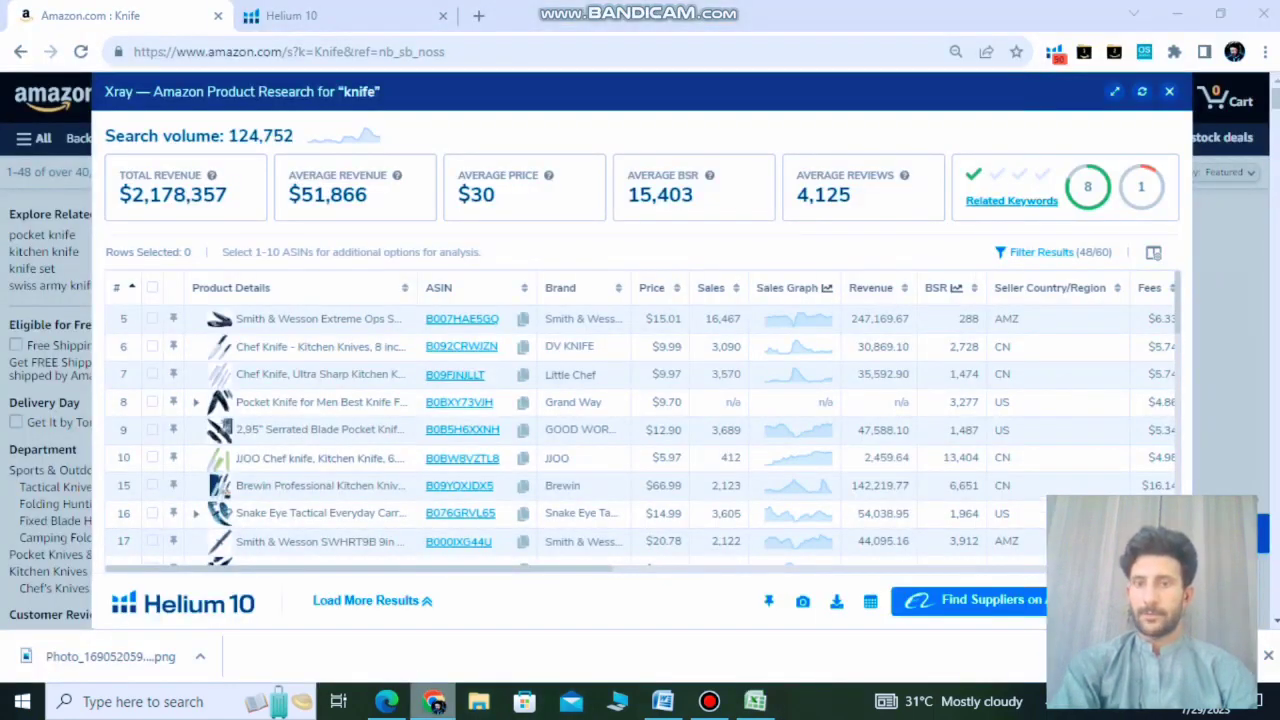
left_click(755, 701)
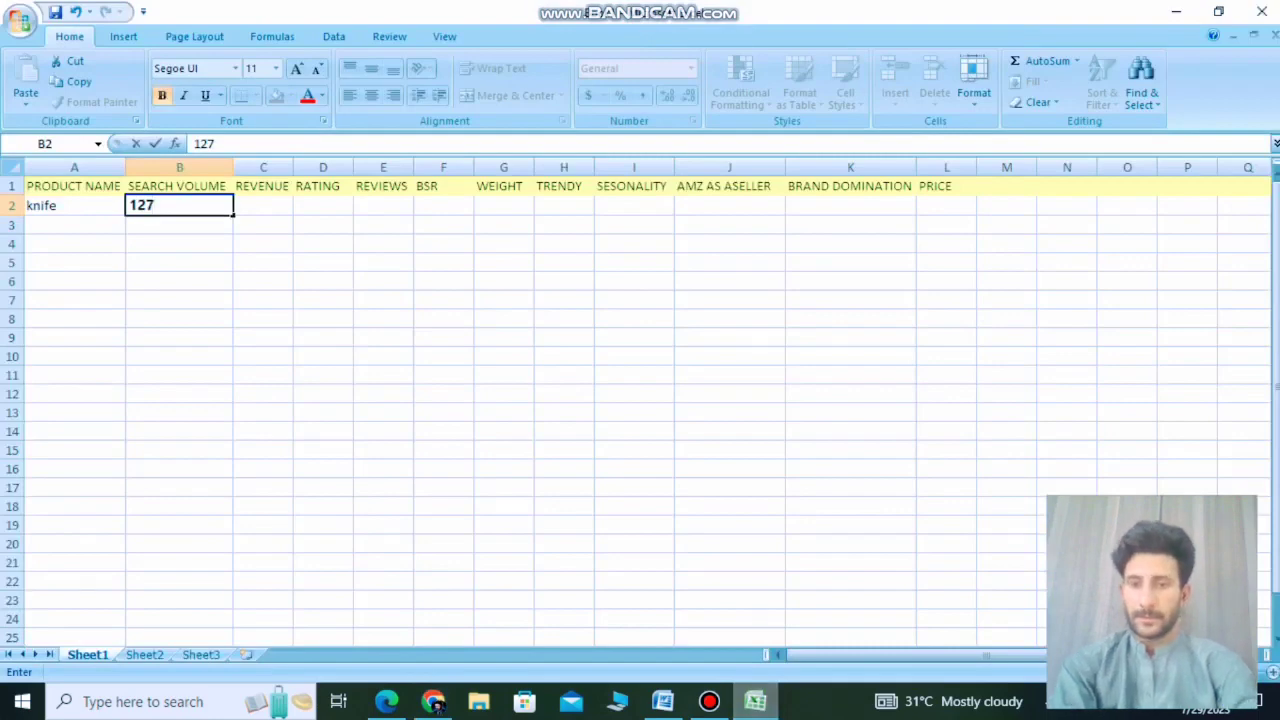
type("752")
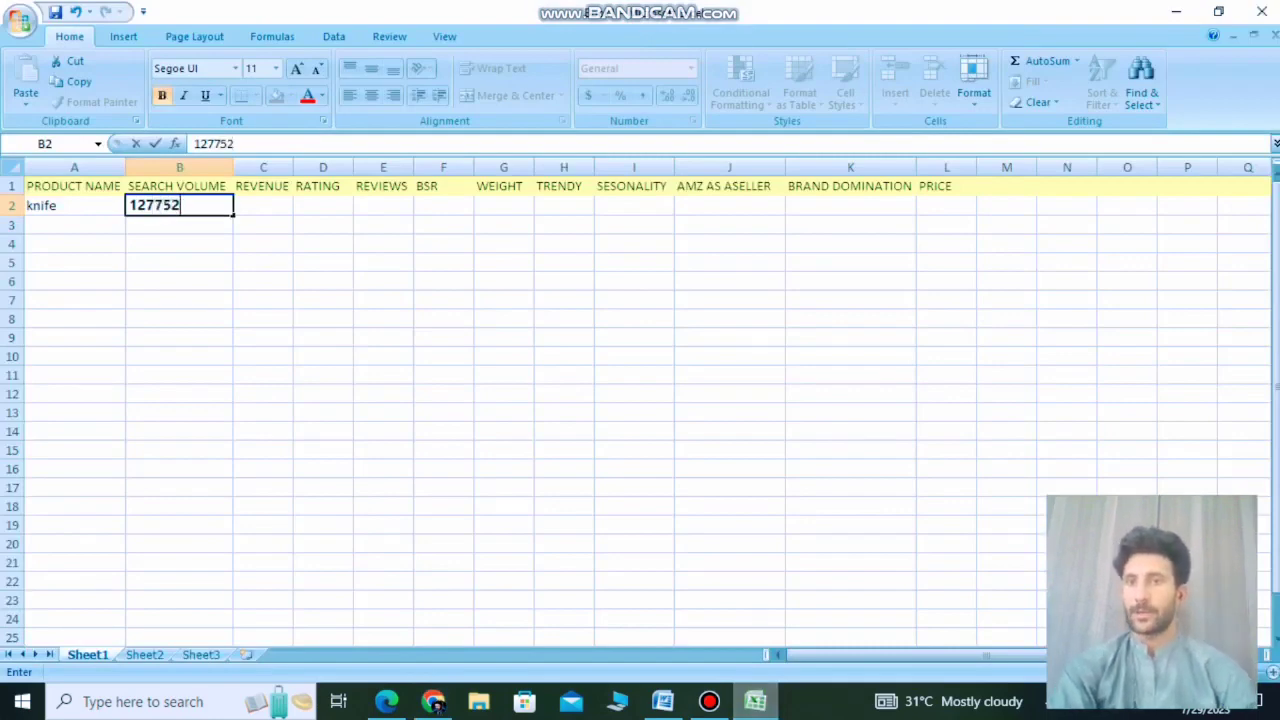
type(" ok")
Step: Enter 55000 ok under REVENUE in cell C2
left_click(264, 204)
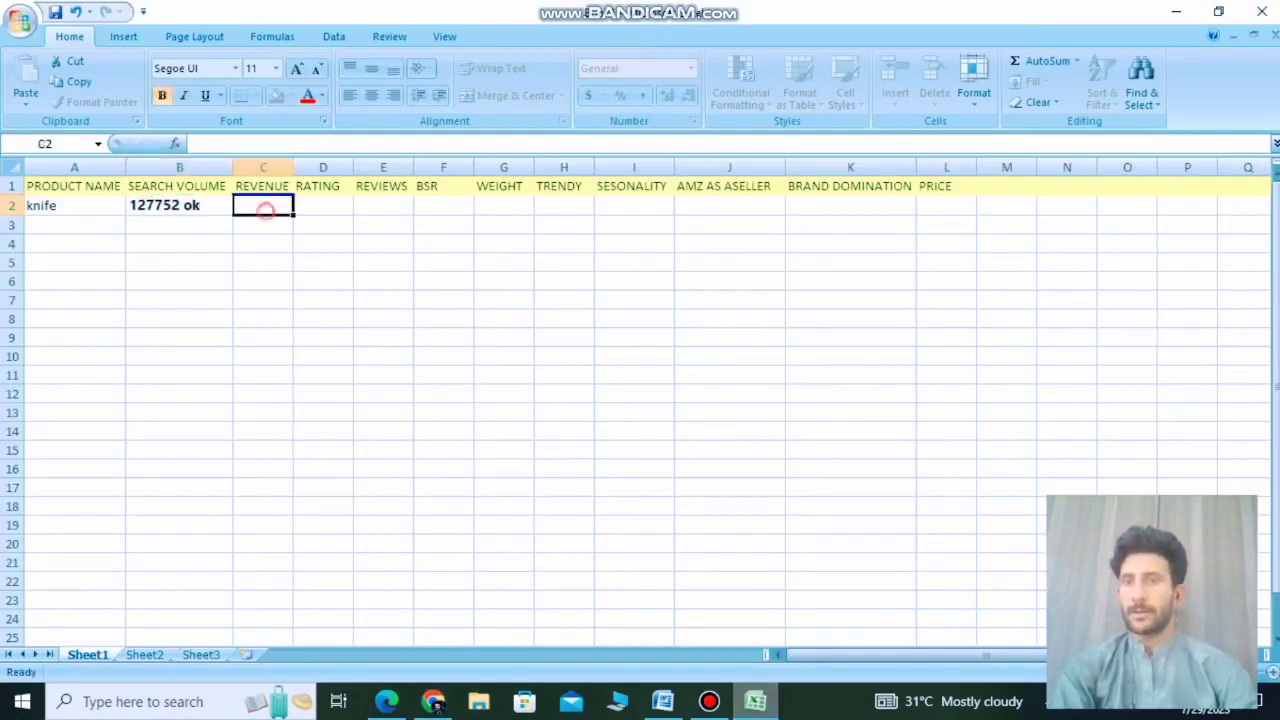
type("55000")
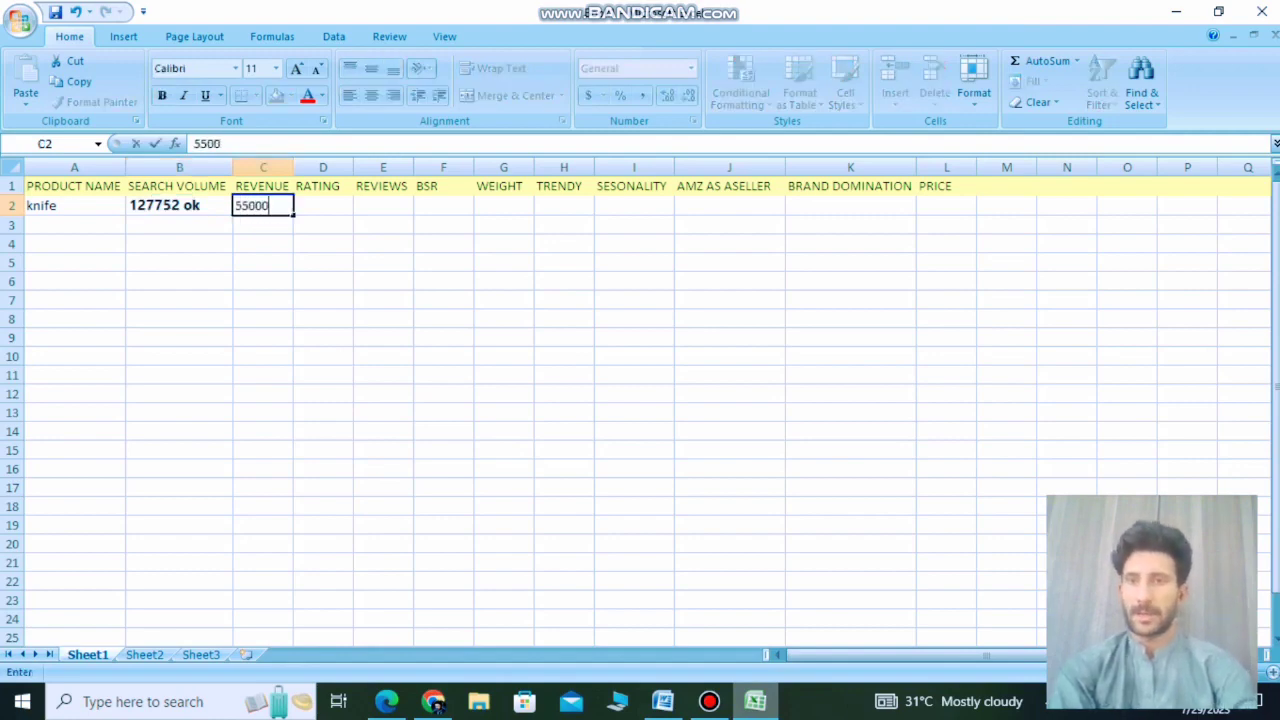
type(" ok")
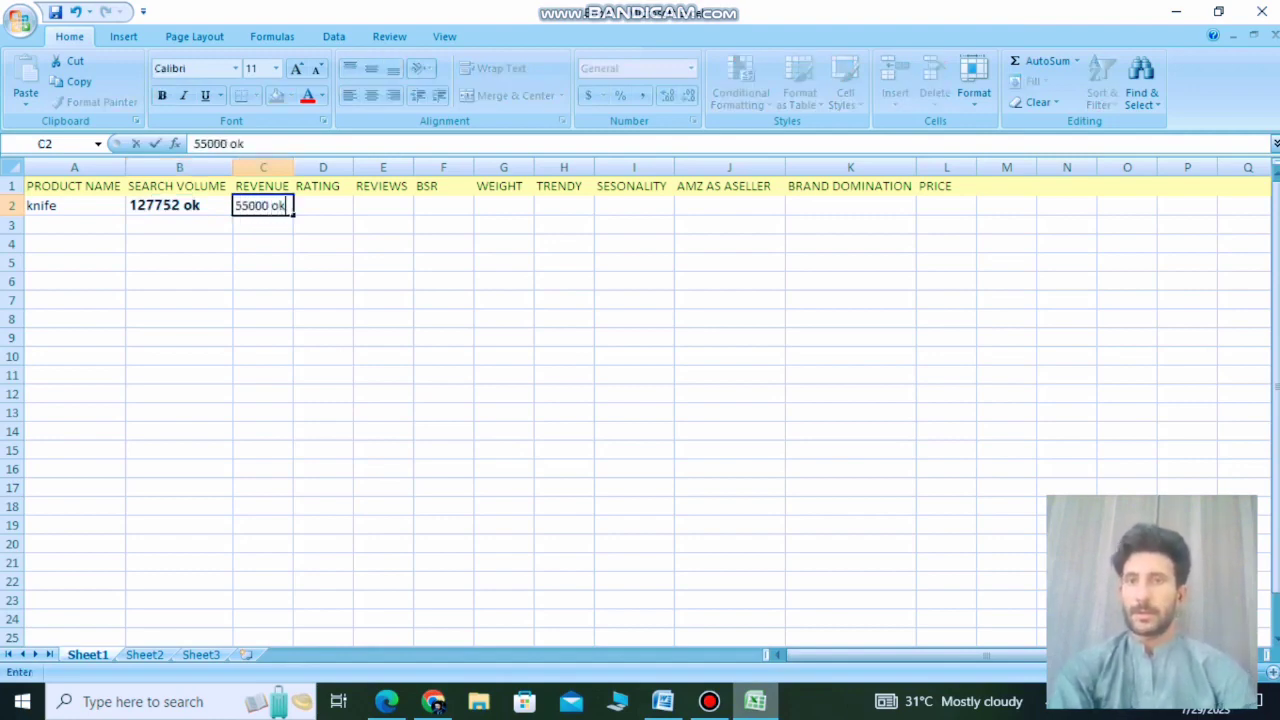
Step: Check the product ratings in the Xray table in Chrome and enter ok under RATING in D2 of the Excel sheet
left_click(321, 206)
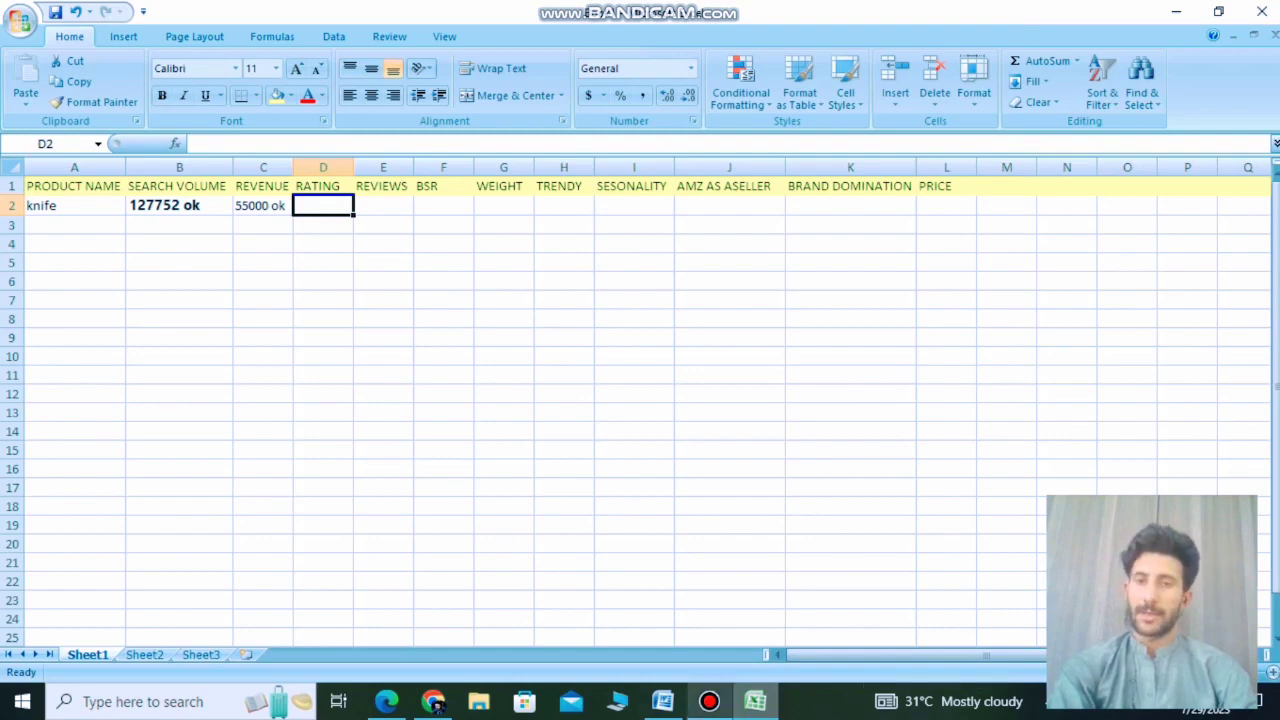
left_click(490, 603)
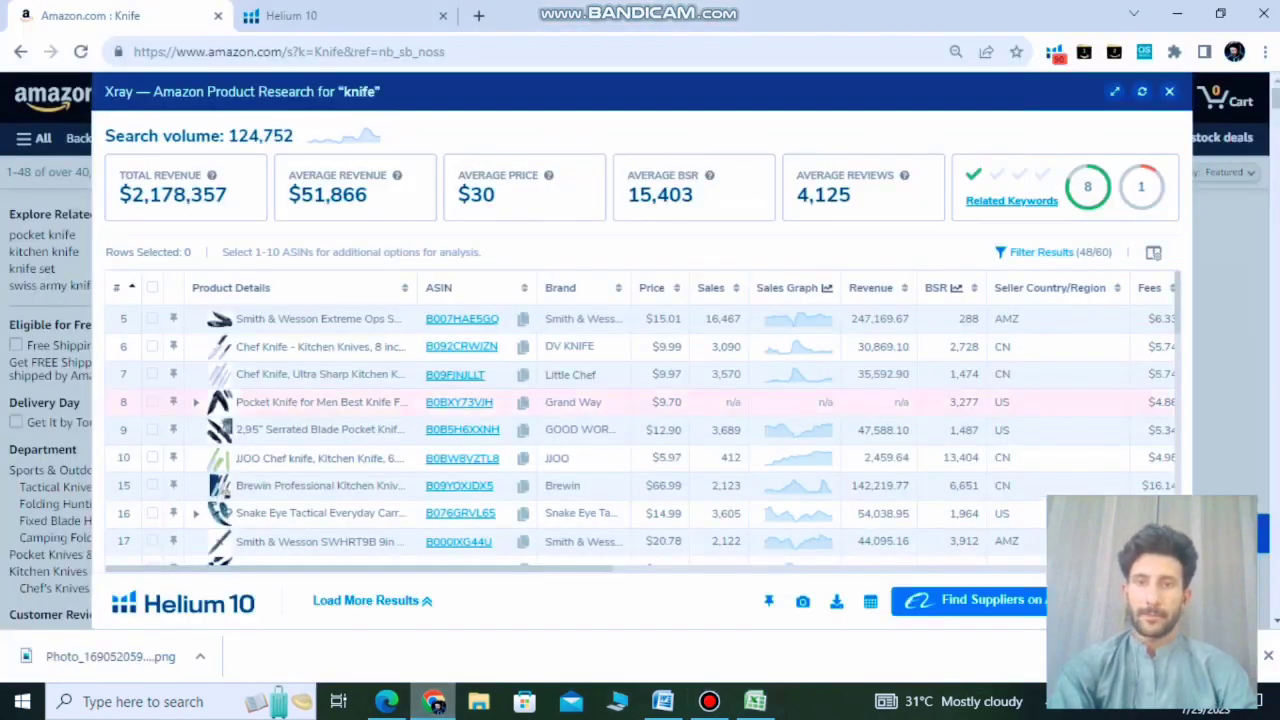
scroll(605, 410, "right", 5)
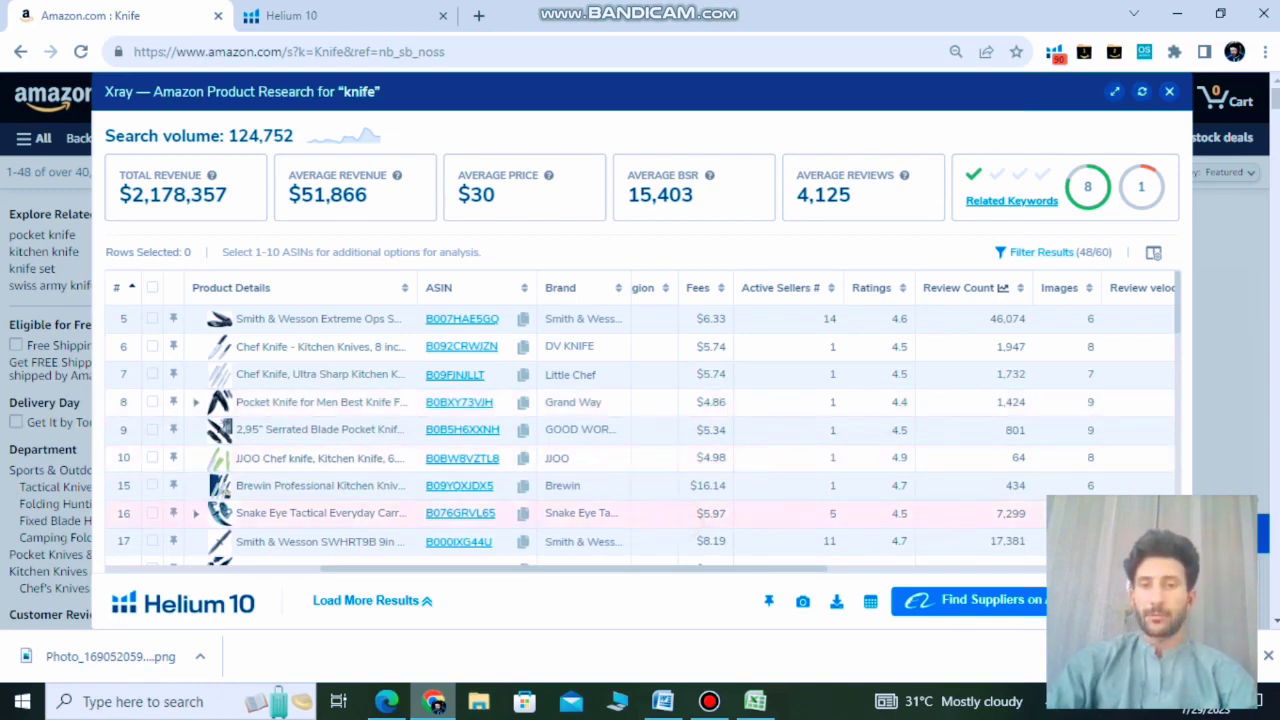
left_click(756, 700)
type("ok")
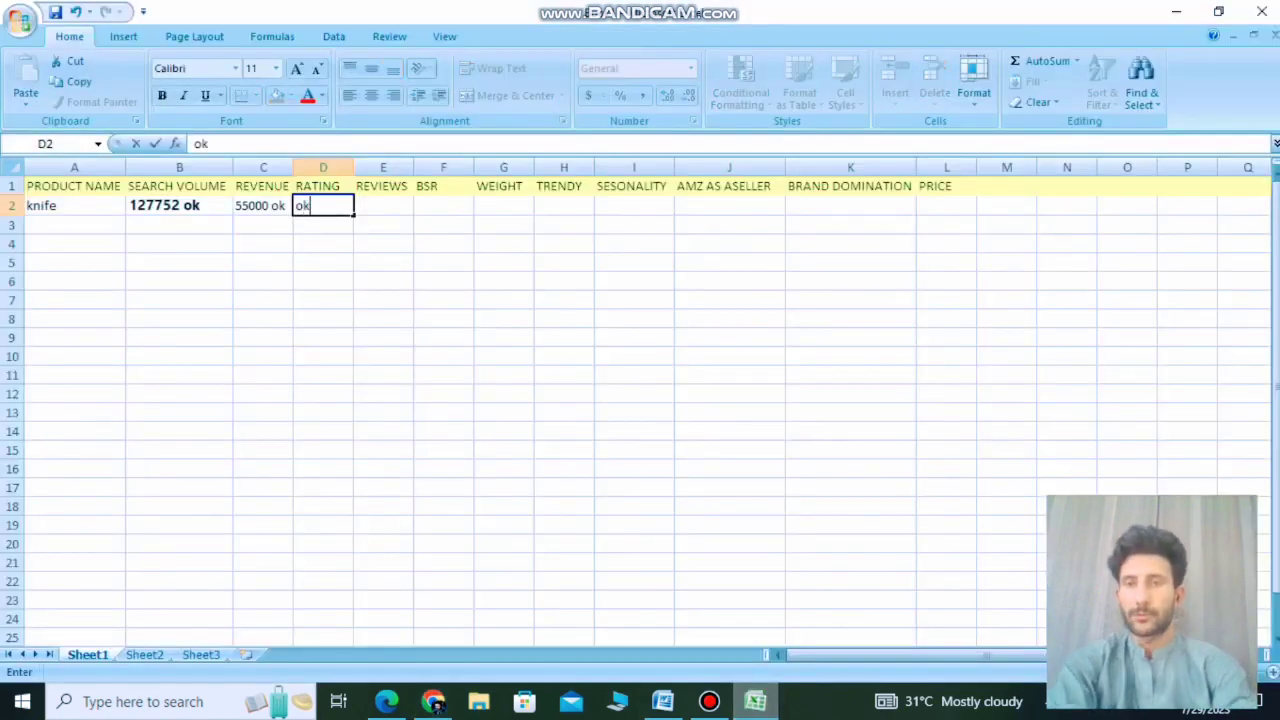
Step: Select the REVIEWS cell E2, switch to Xray in Chrome and sort the knife products by revenue from highest to lowest
left_click(374, 206)
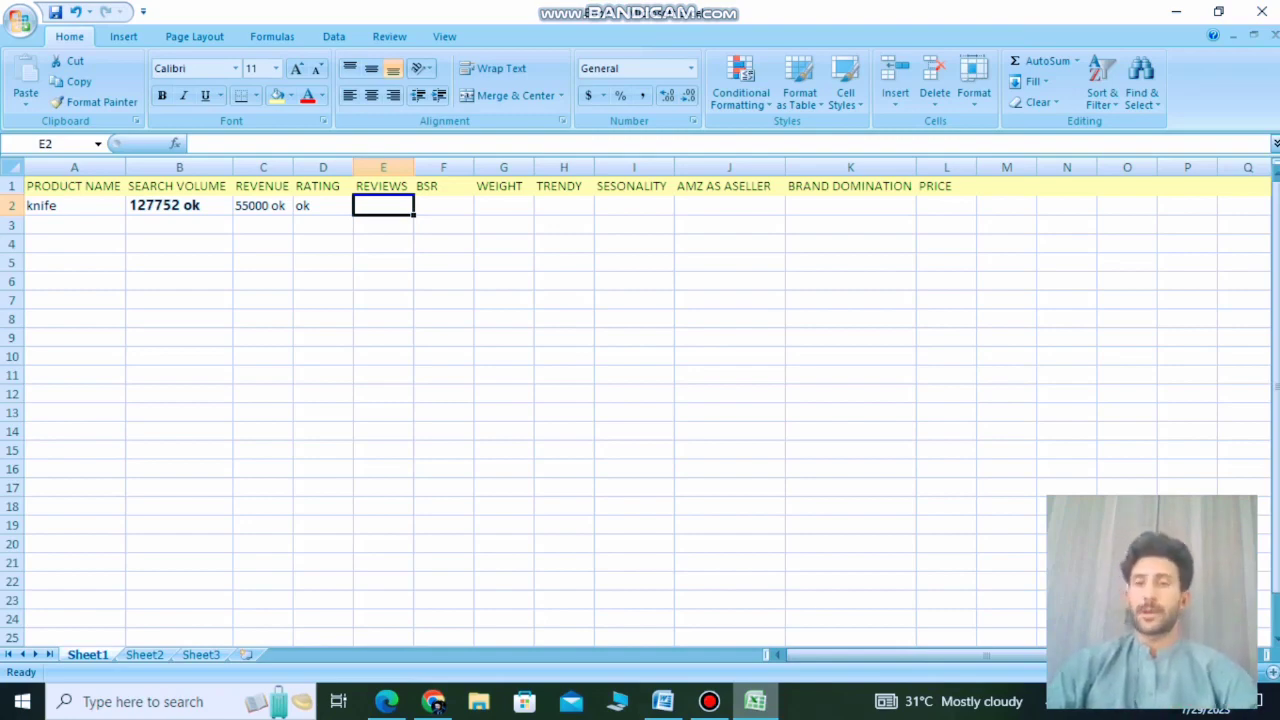
left_click(433, 701)
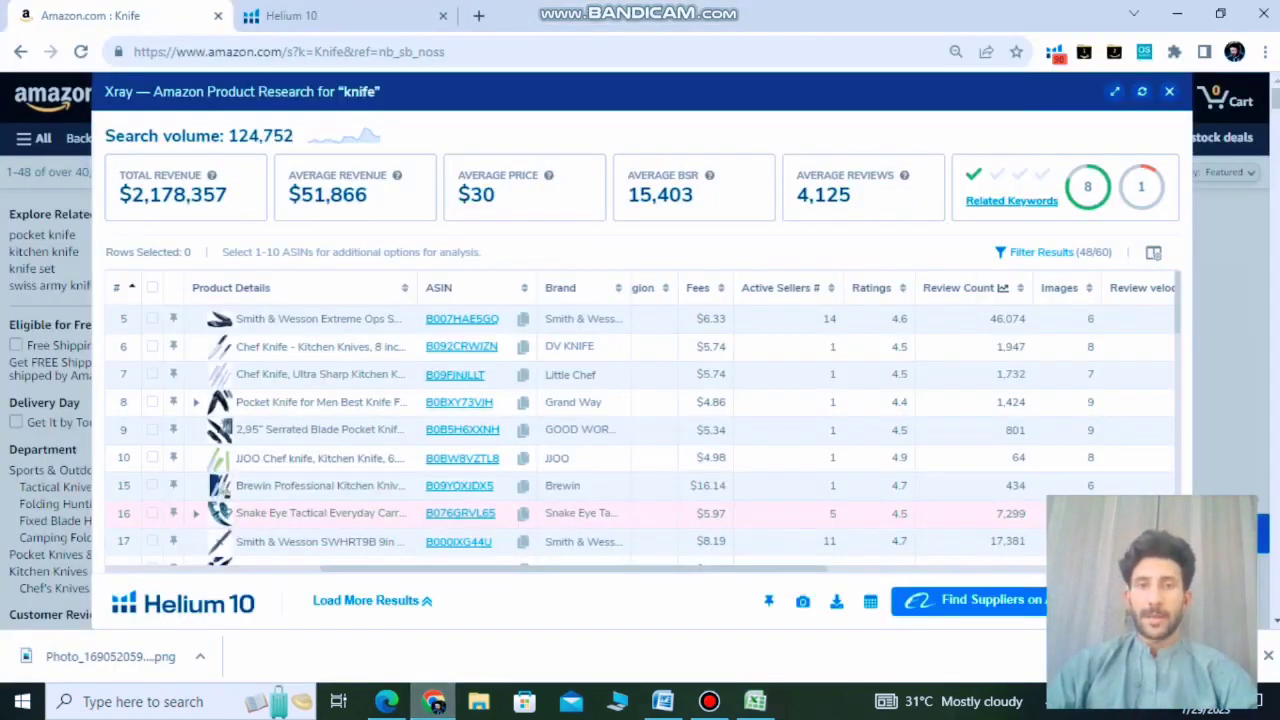
scroll(640, 374, "left", 5)
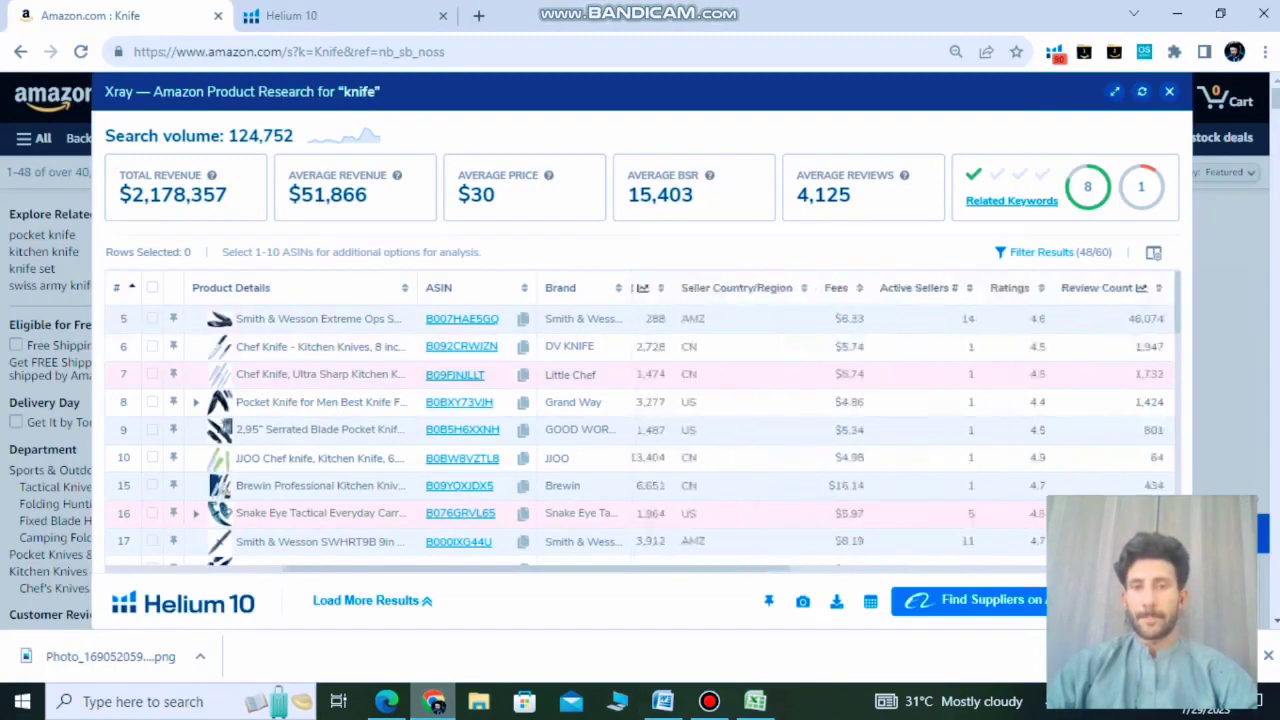
left_click(895, 287)
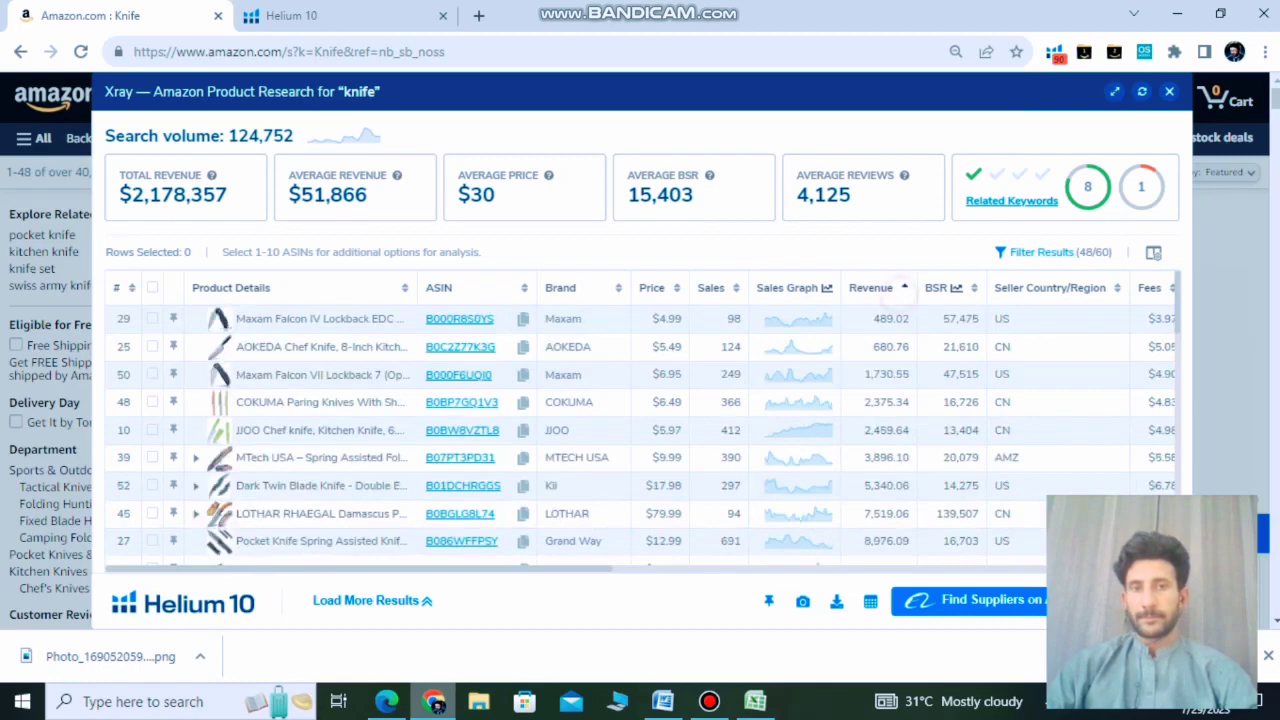
left_click(900, 287)
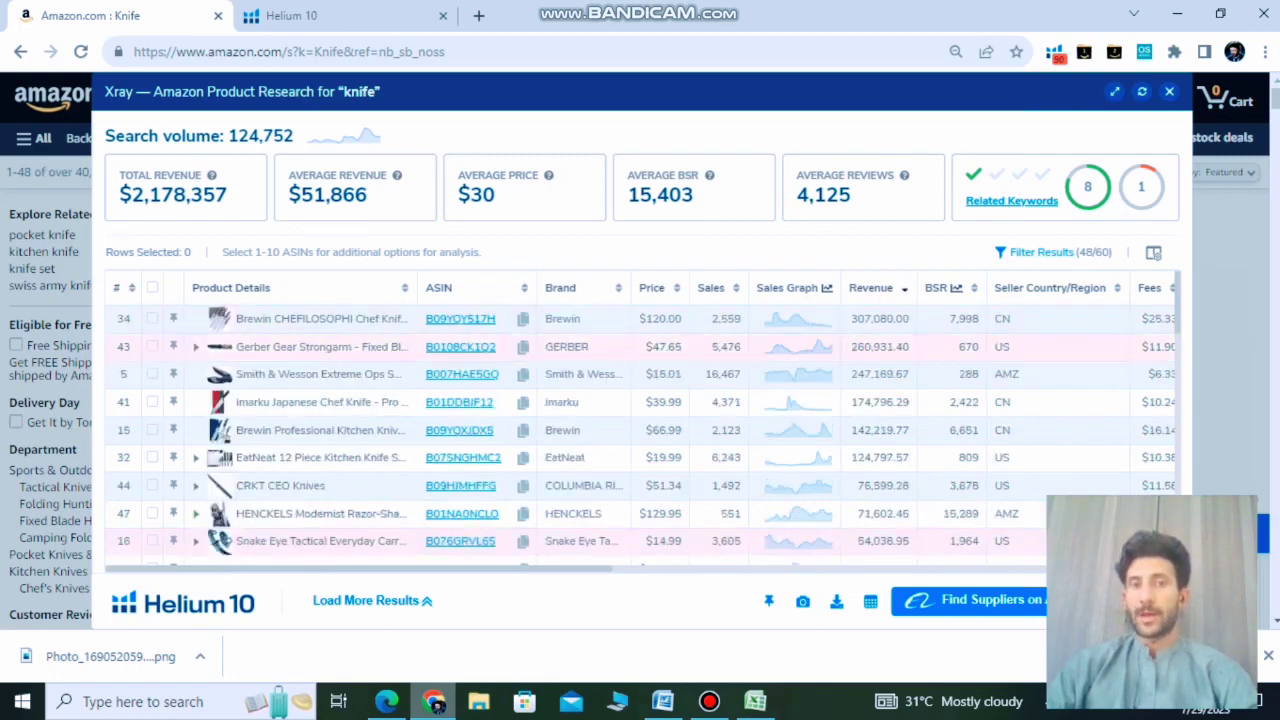
Step: Move the Review Count column of the Xray table to directly after the Fees column
scroll(640, 430, "right", 5)
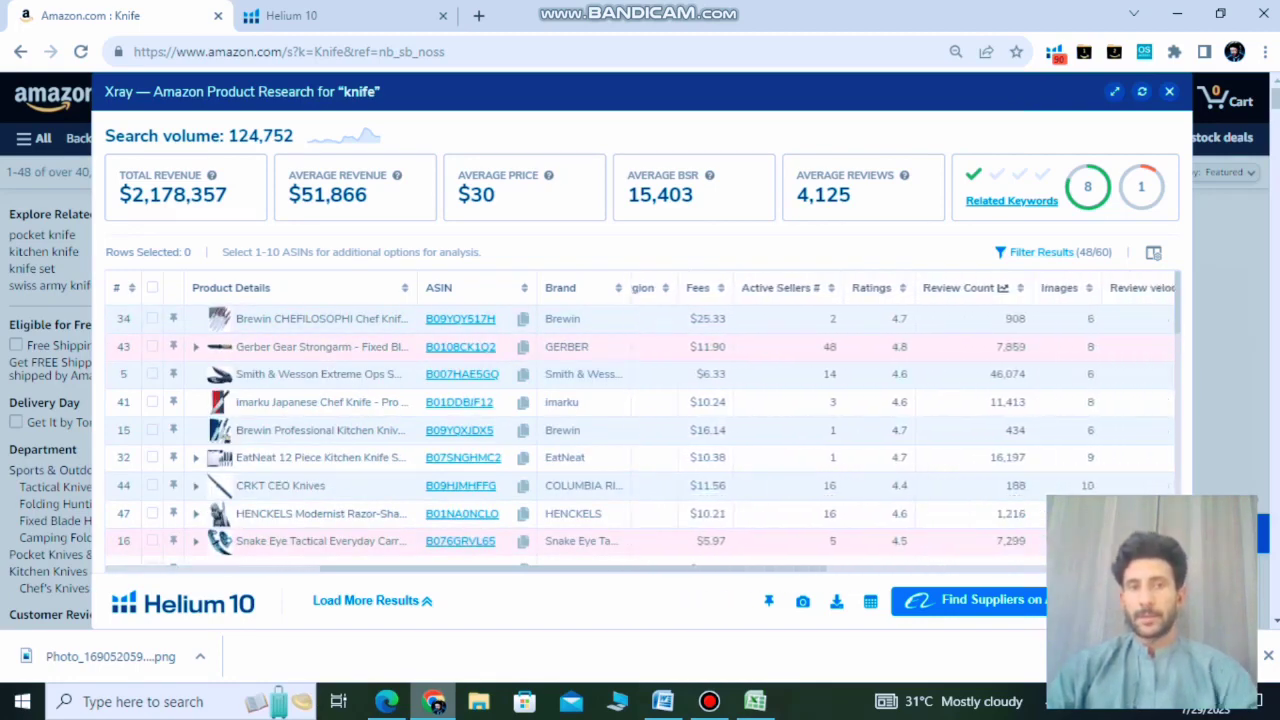
left_click_drag(1004, 288, 640, 290)
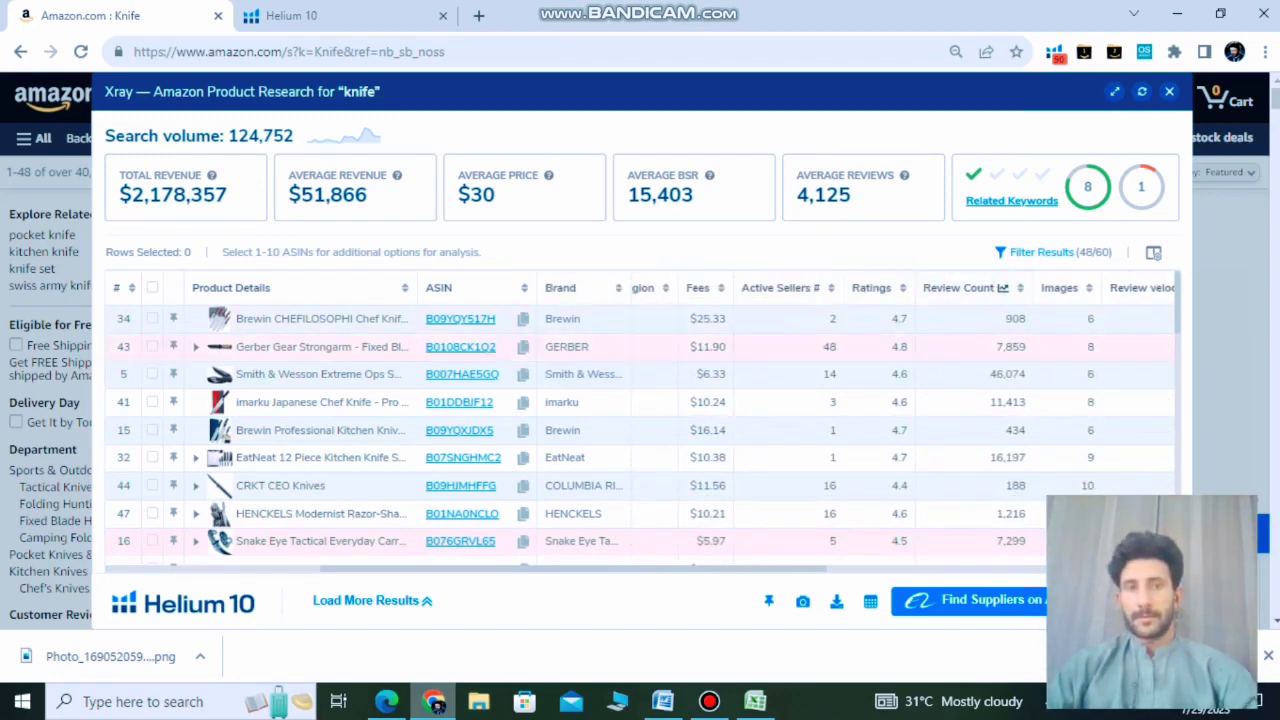
mouse_move(995, 288)
left_mouse_down()
mouse_move(739, 288)
mouse_move(759, 288)
left_mouse_up()
scroll(640, 430, "left", 3)
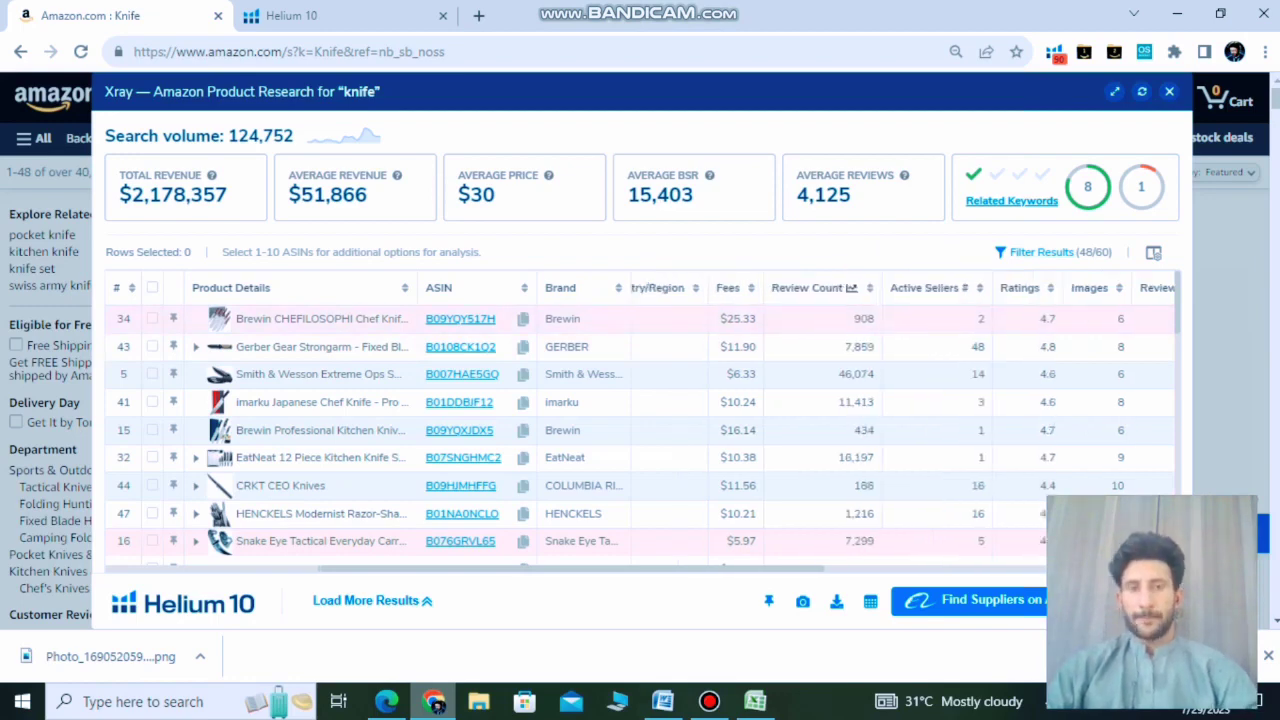
Step: Select the OUTDOOR EDGE 3.5" RazorLite product row, number 33, in the revenue-sorted Xray table
scroll(640, 430, "left", 3)
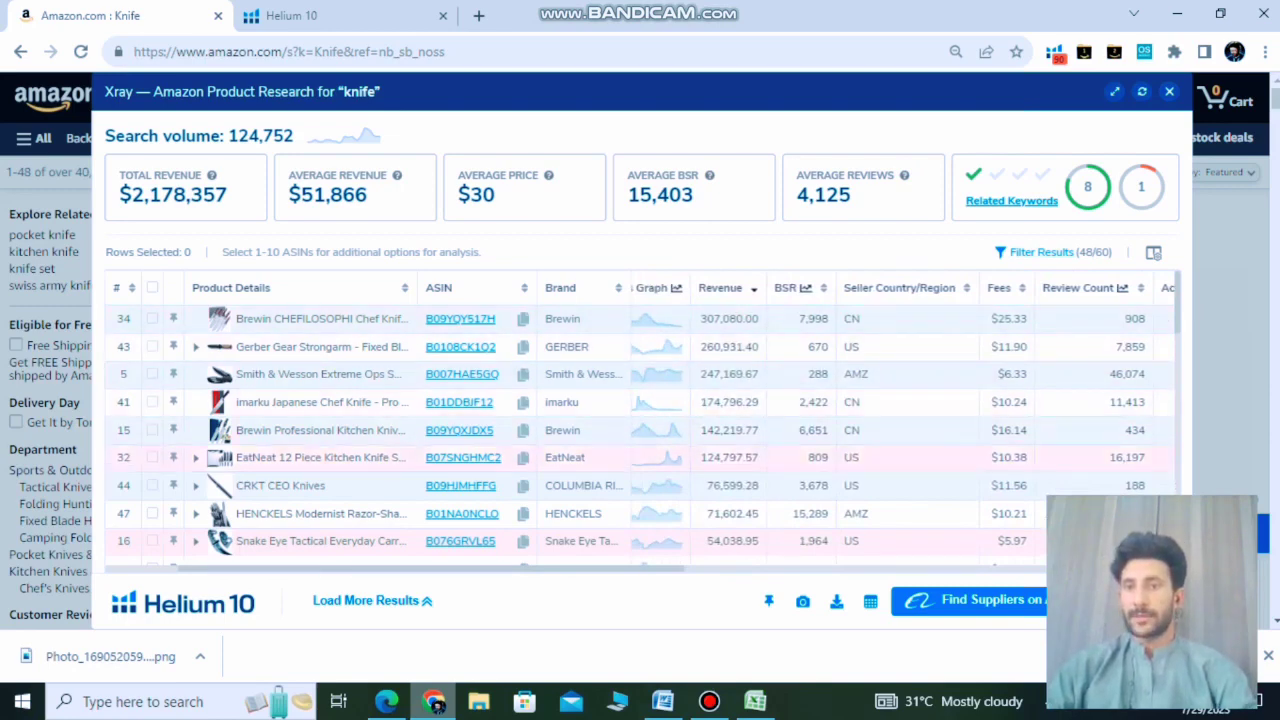
scroll(640, 435, "down", 3)
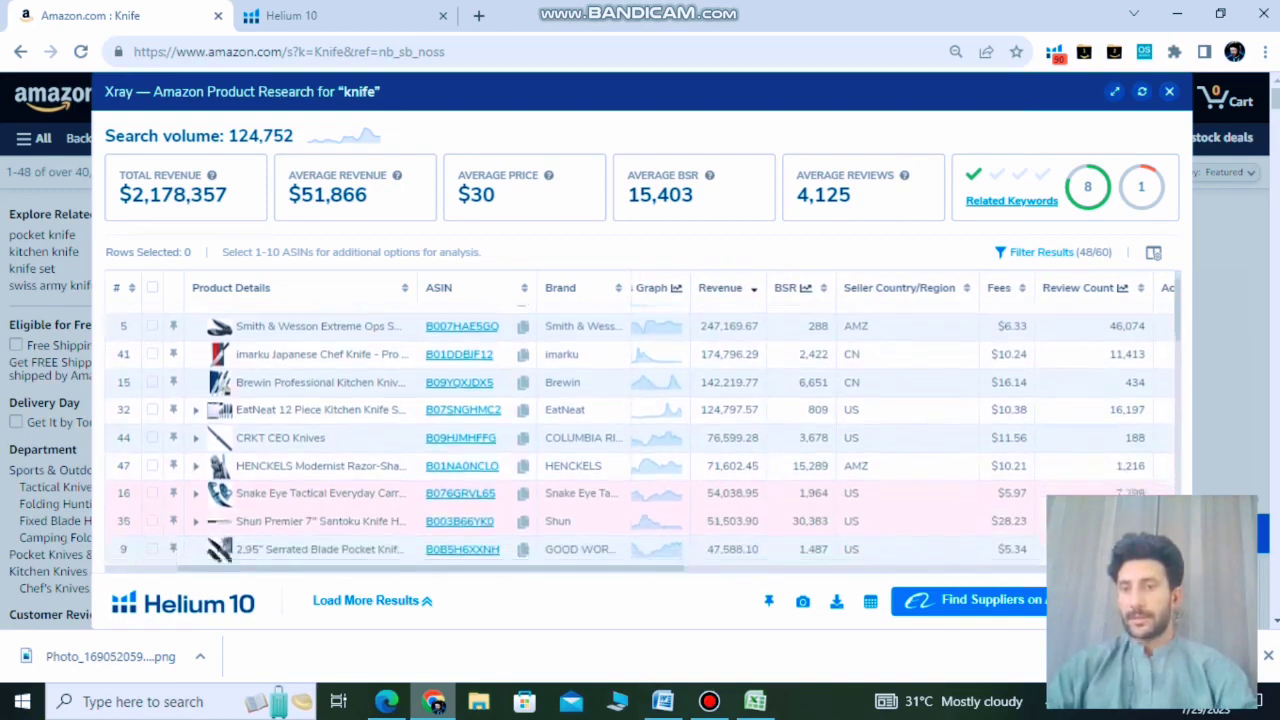
scroll(640, 435, "down", 4)
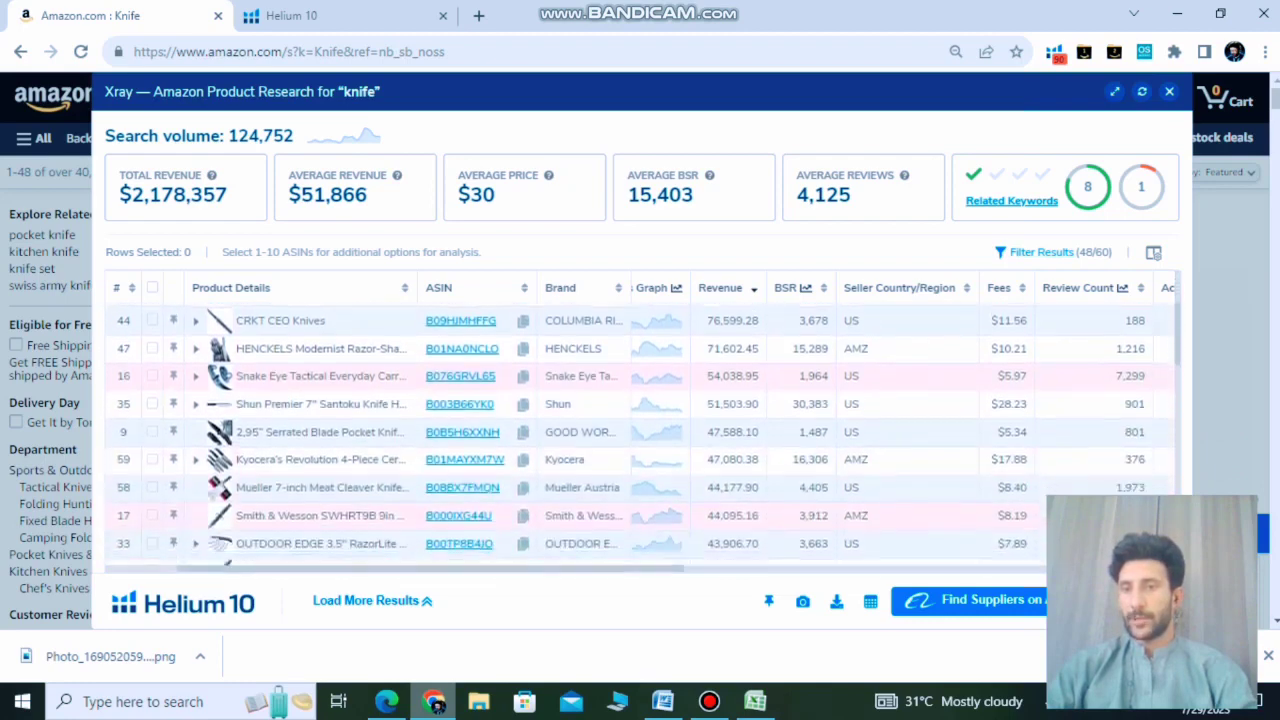
left_click(152, 521)
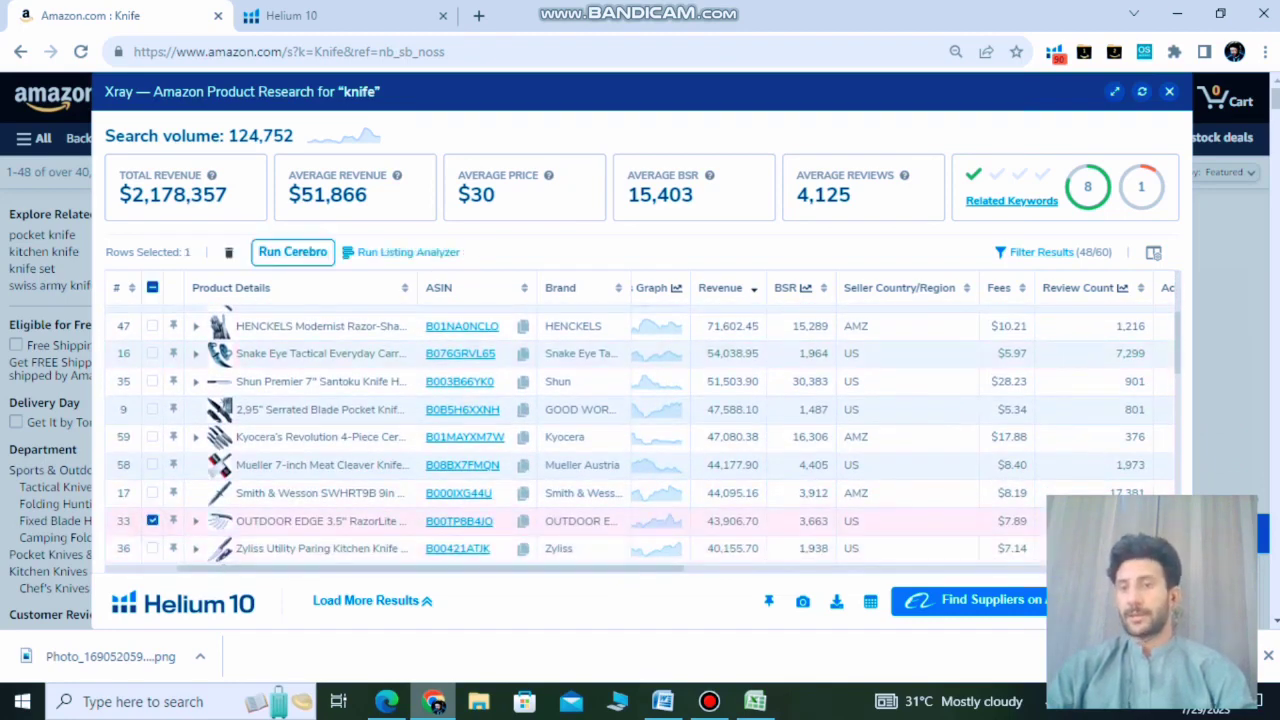
Step: Examine the review counts, active sellers and ratings of the knife products across the revenue-sorted Xray list
scroll(640, 435, "right", 2)
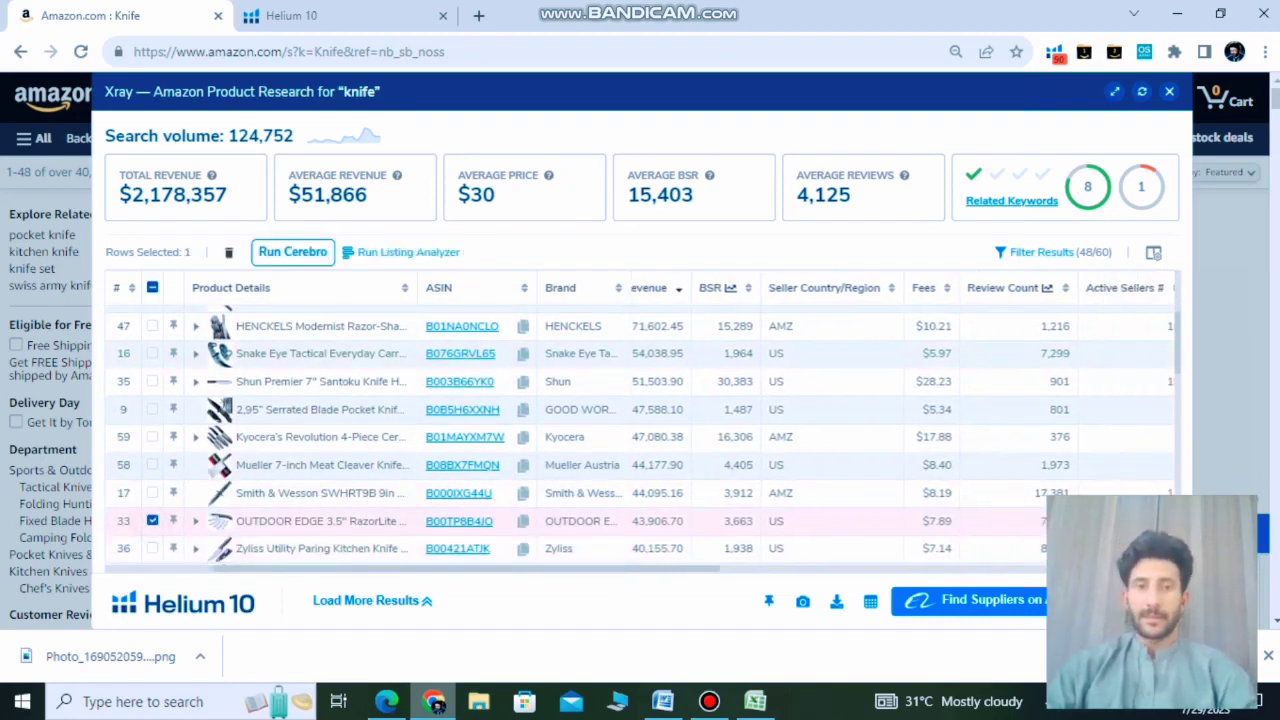
scroll(640, 435, "right", 2)
scroll(640, 435, "right", 2)
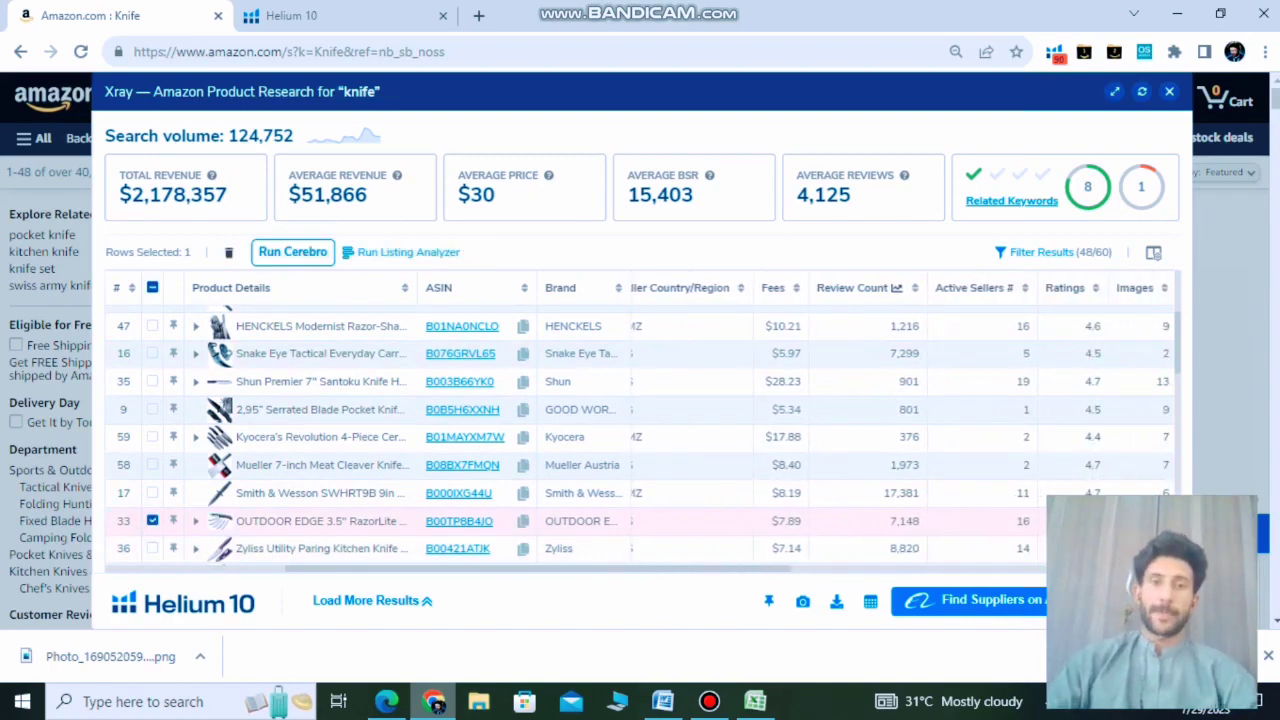
mouse_move(320, 548)
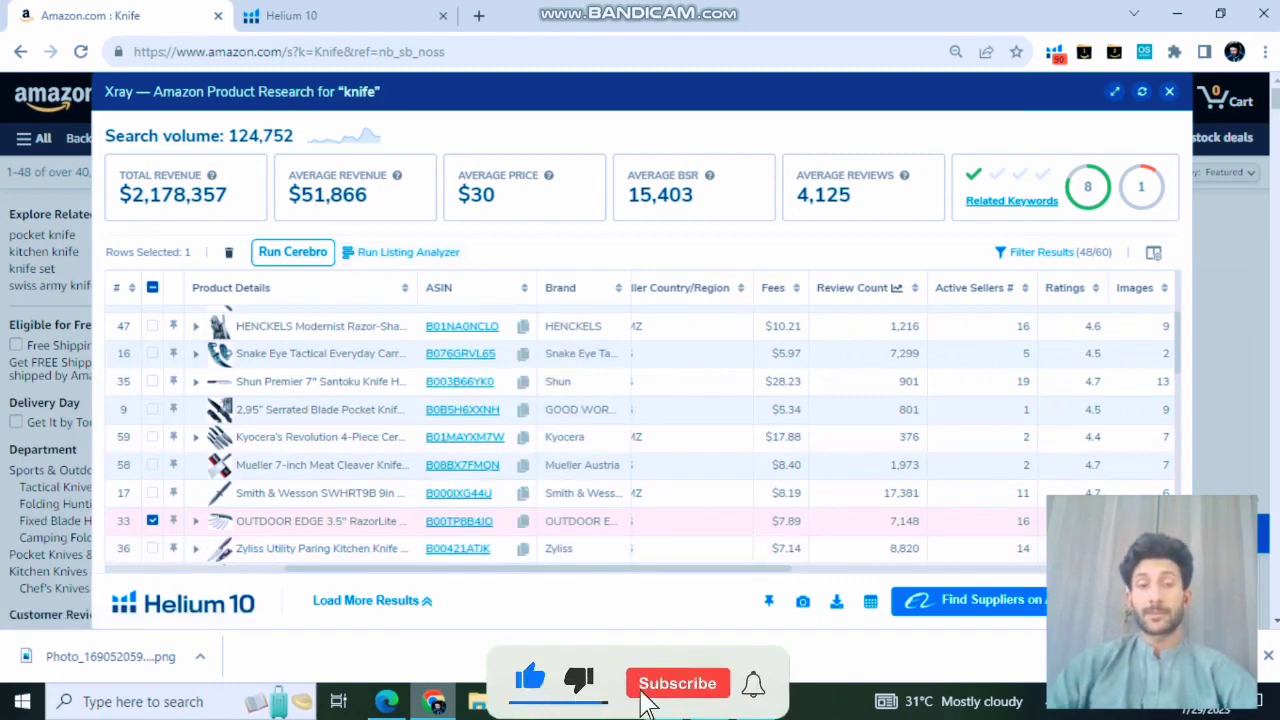
scroll(640, 435, "up", 2)
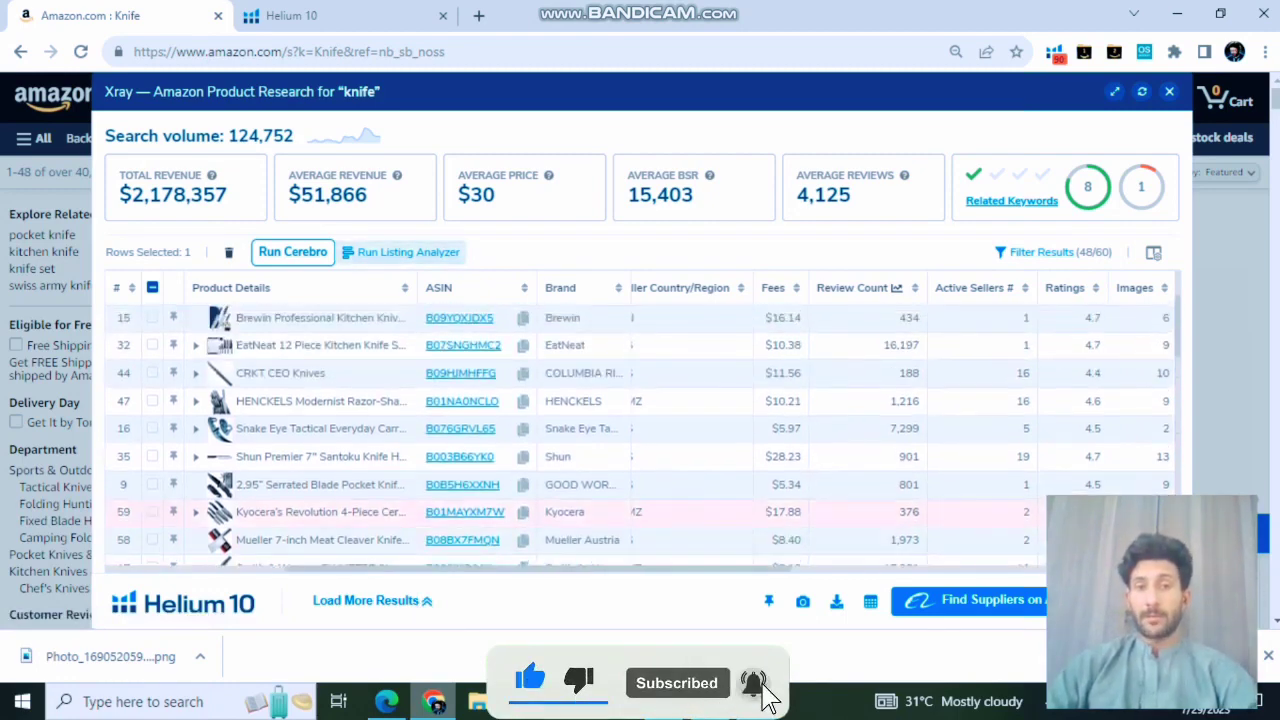
scroll(640, 435, "up", 3)
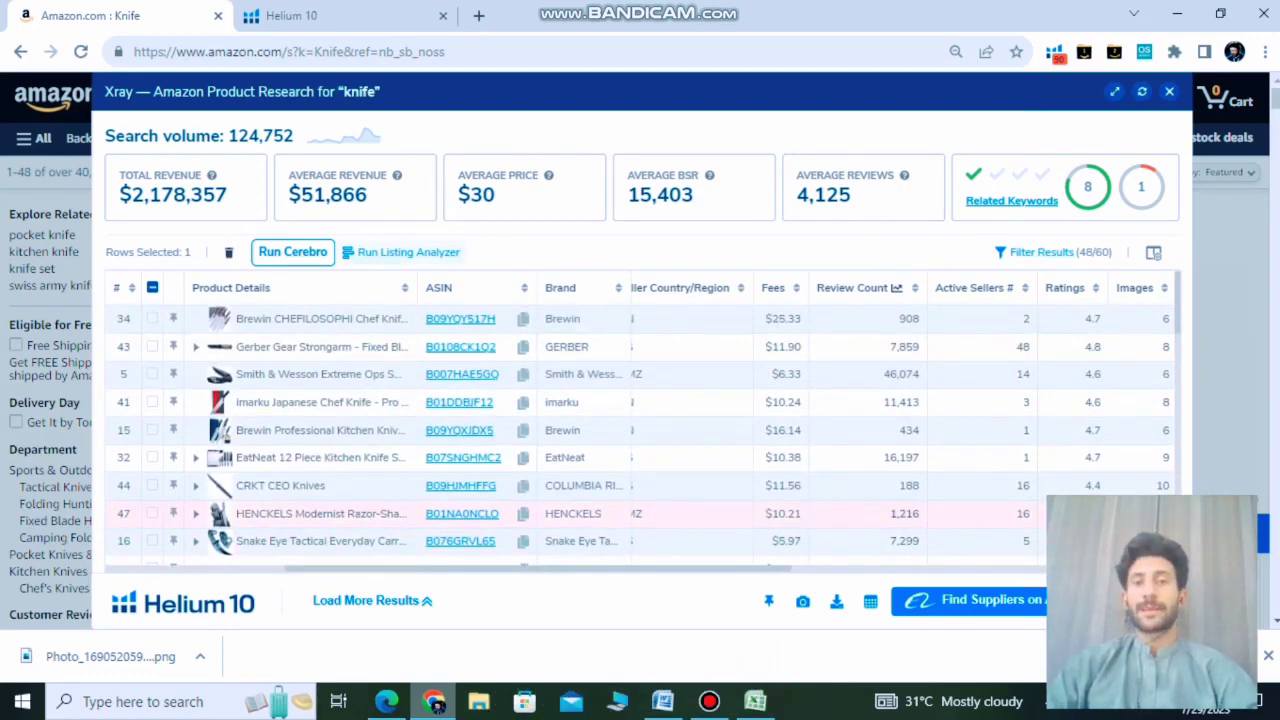
scroll(640, 435, "down", 3)
scroll(640, 435, "down", 1)
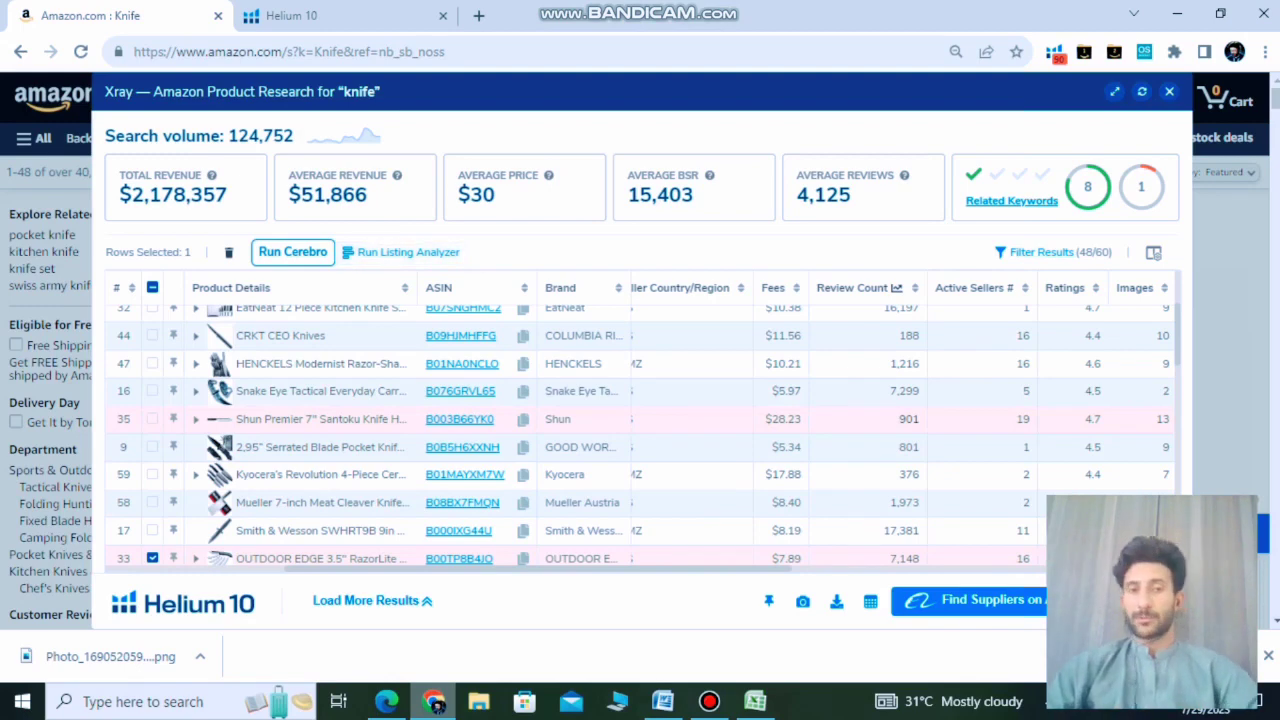
scroll(640, 430, "down", 5)
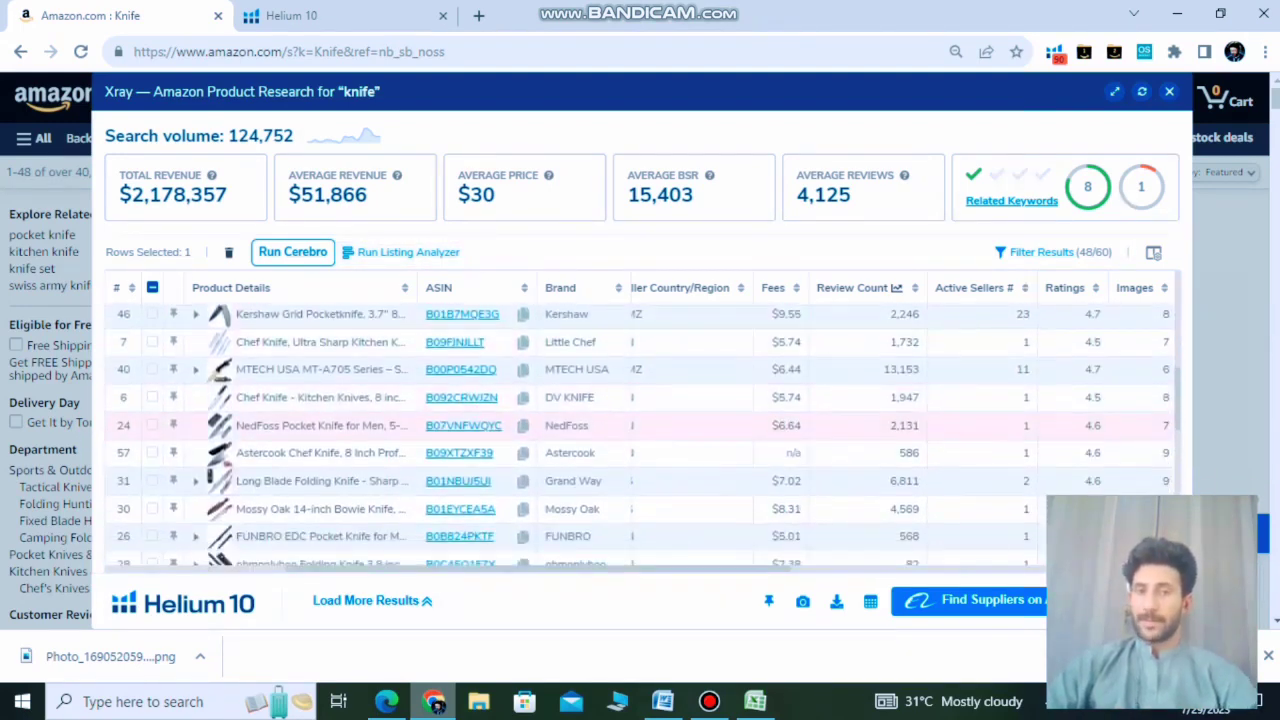
scroll(640, 430, "down", 4)
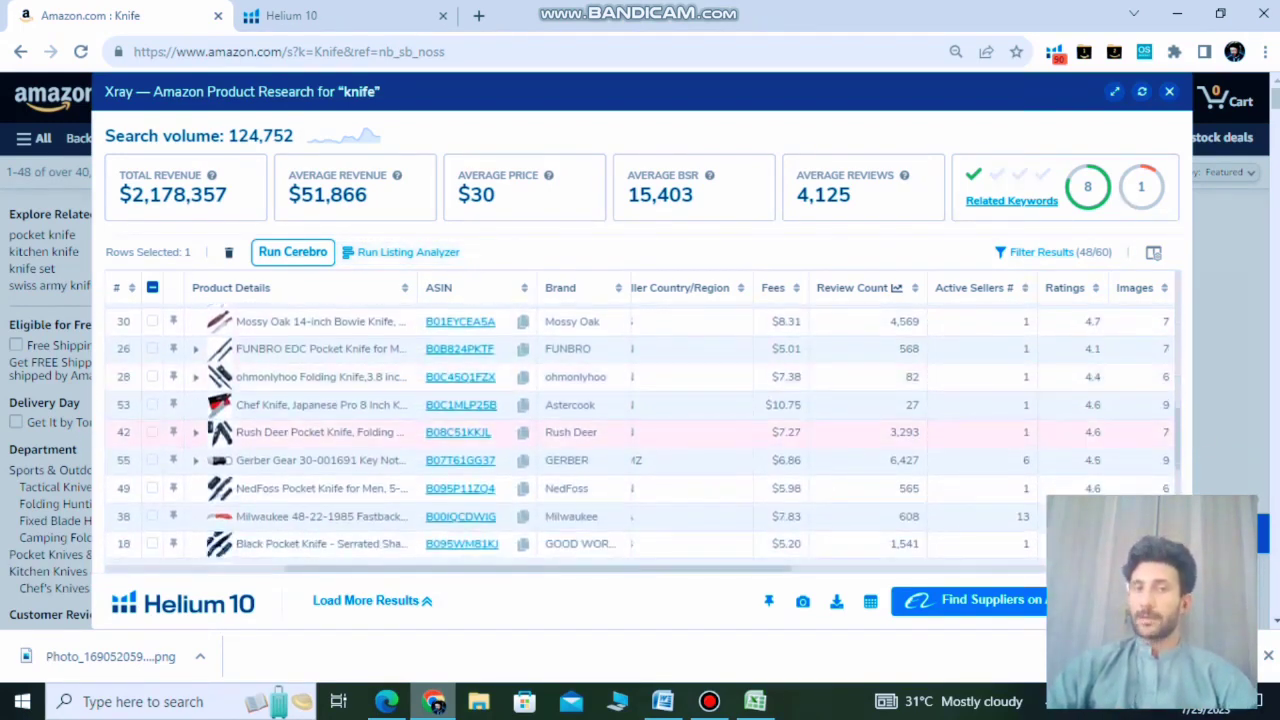
scroll(640, 430, "up", 1)
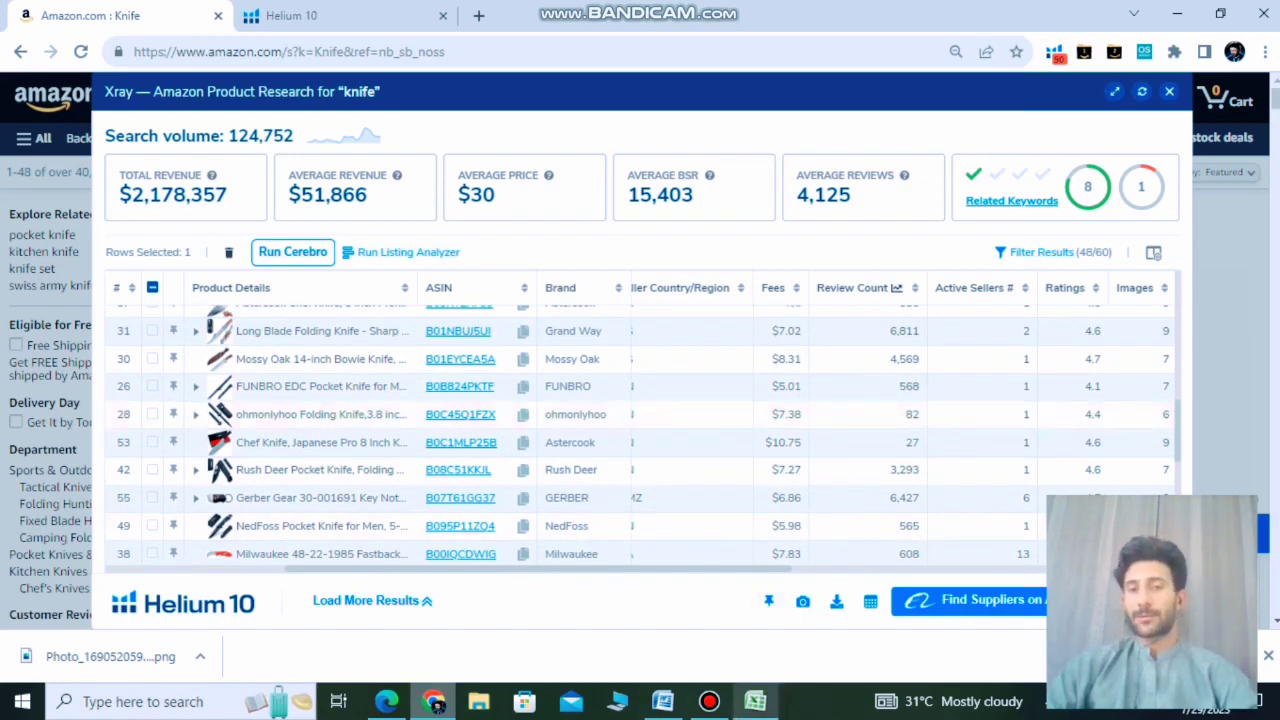
Step: Switch to Excel, enter "not ok" as the knife's REVIEWS value in E2 and move to the BSR cell
key("alt+Tab")
type("not ok")
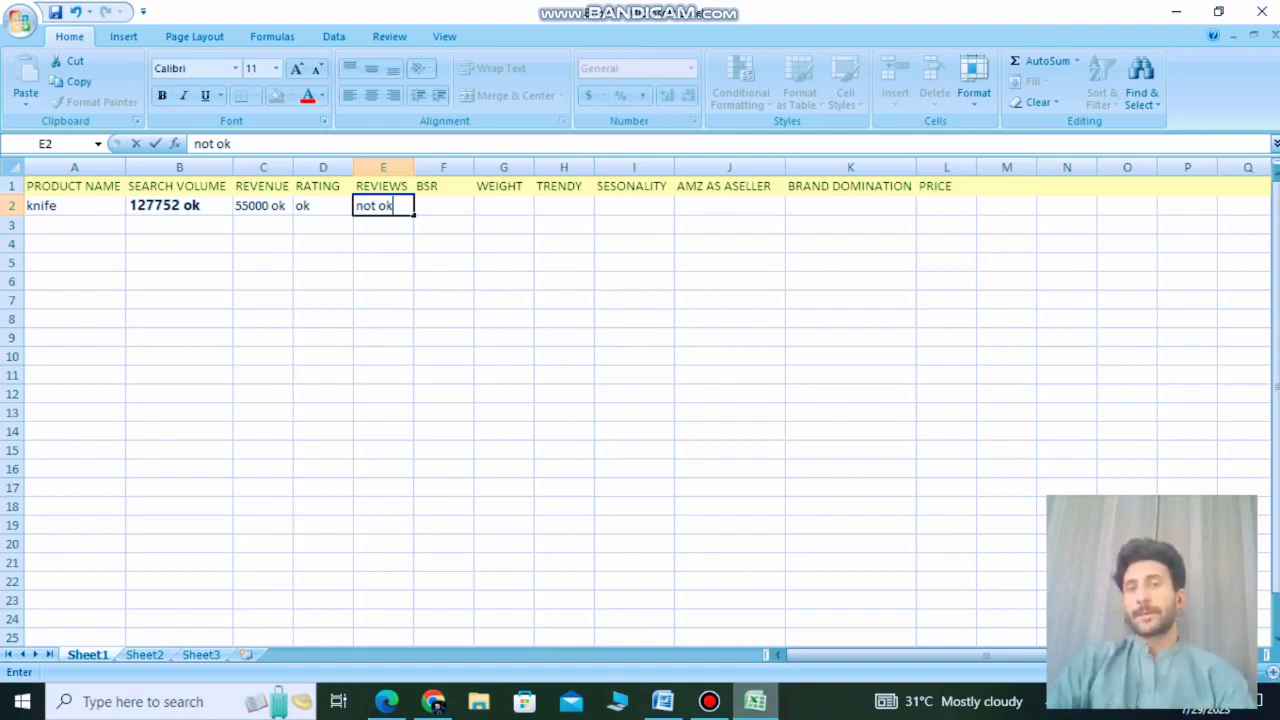
key("Tab")
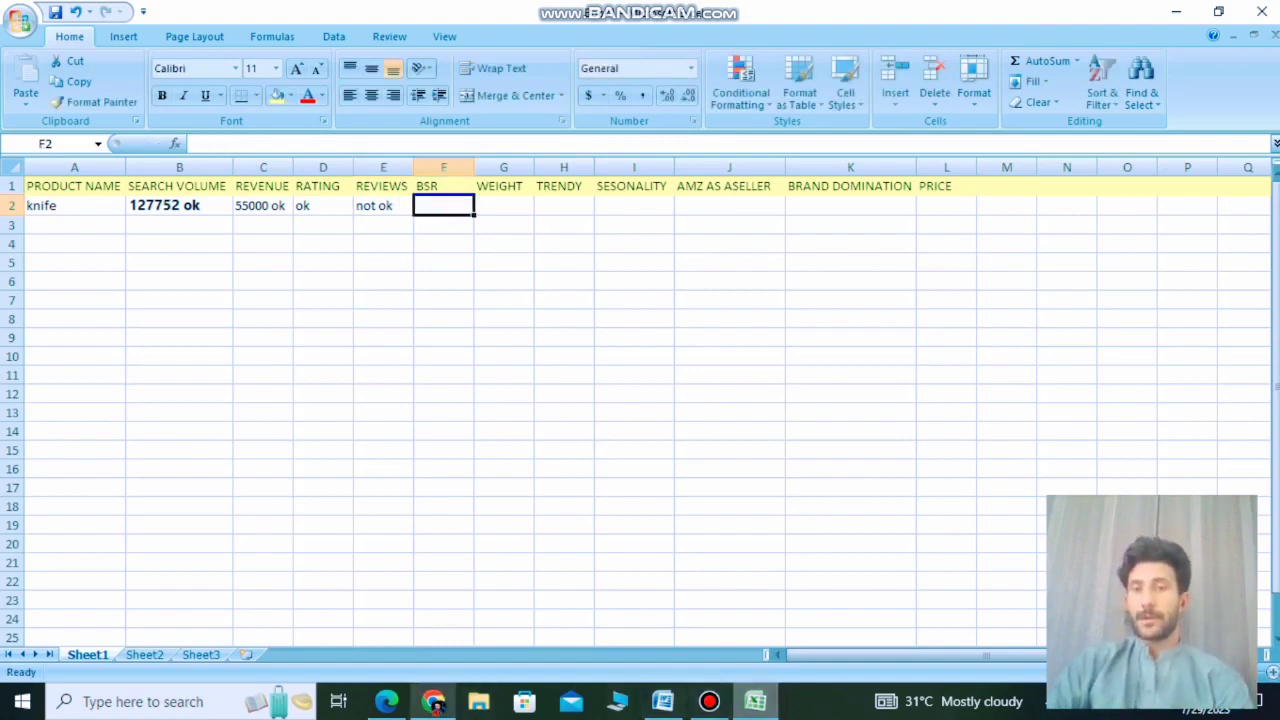
Step: Switch to Xray in Chrome and sort the knife products by review count from highest to lowest
left_click(433, 701)
scroll(700, 469, "right", 5)
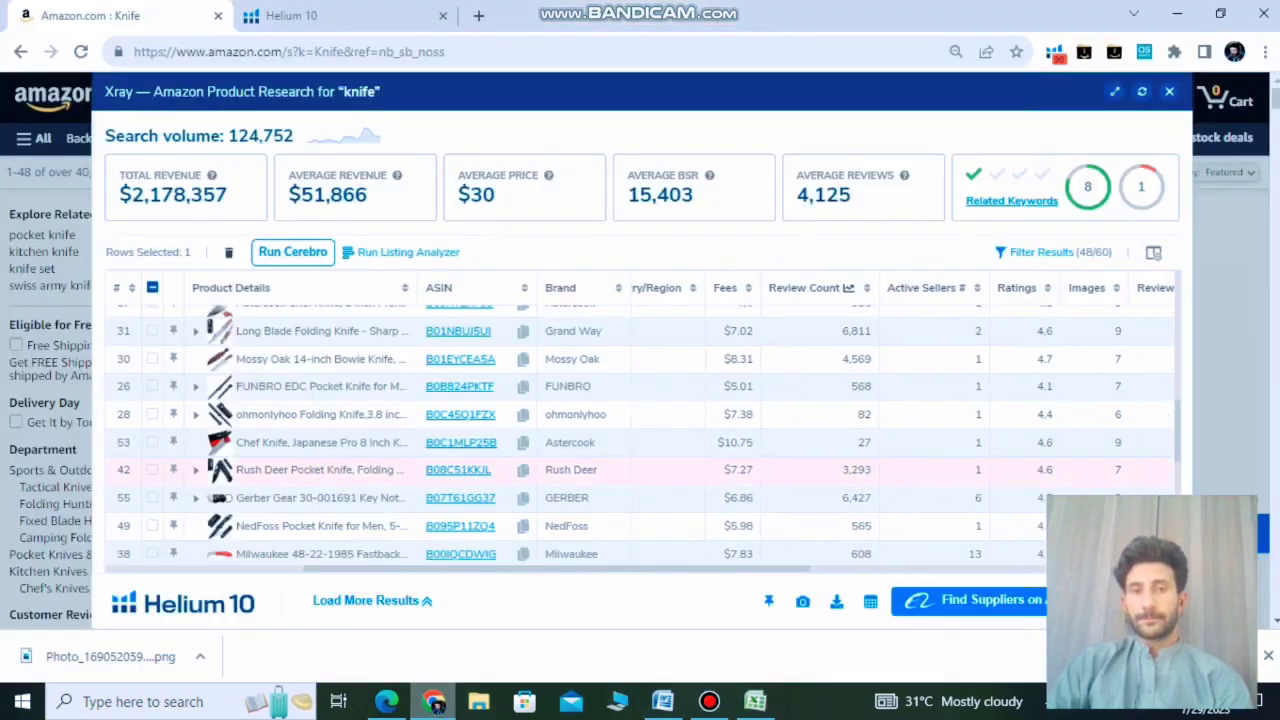
scroll(700, 469, "left", 3)
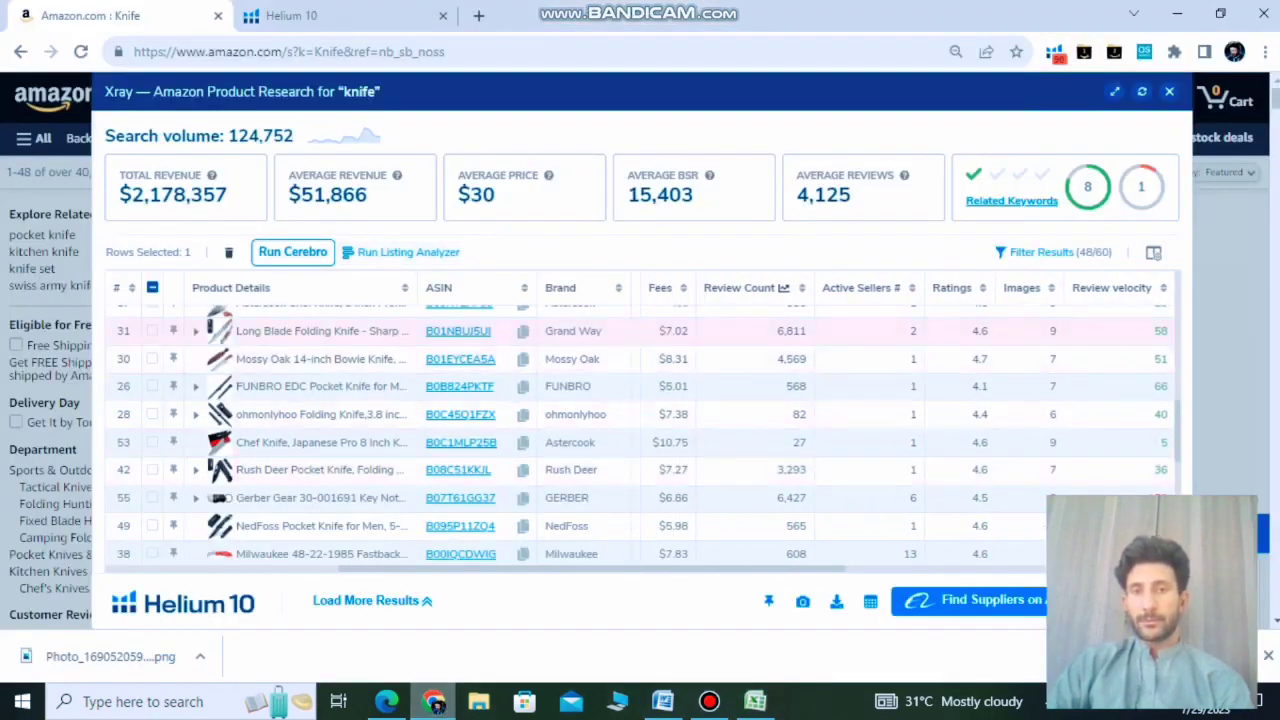
left_click(802, 288)
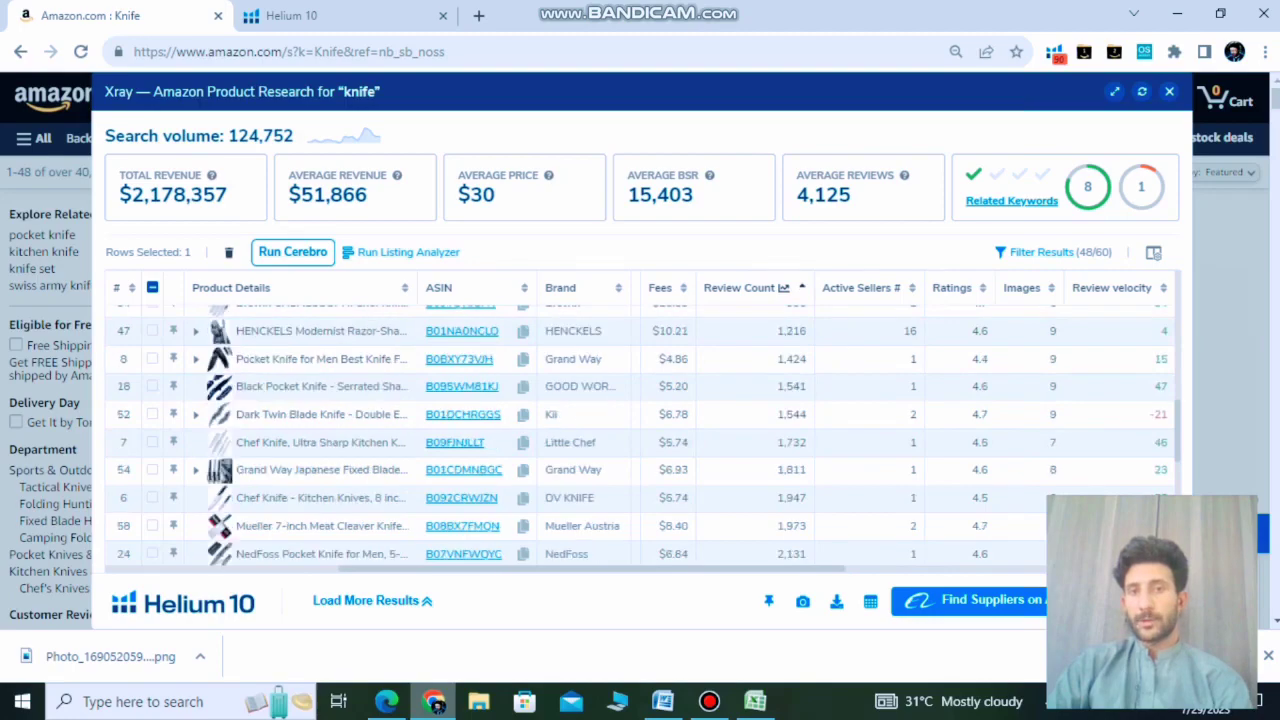
left_click(802, 288)
scroll(640, 435, "up", 10)
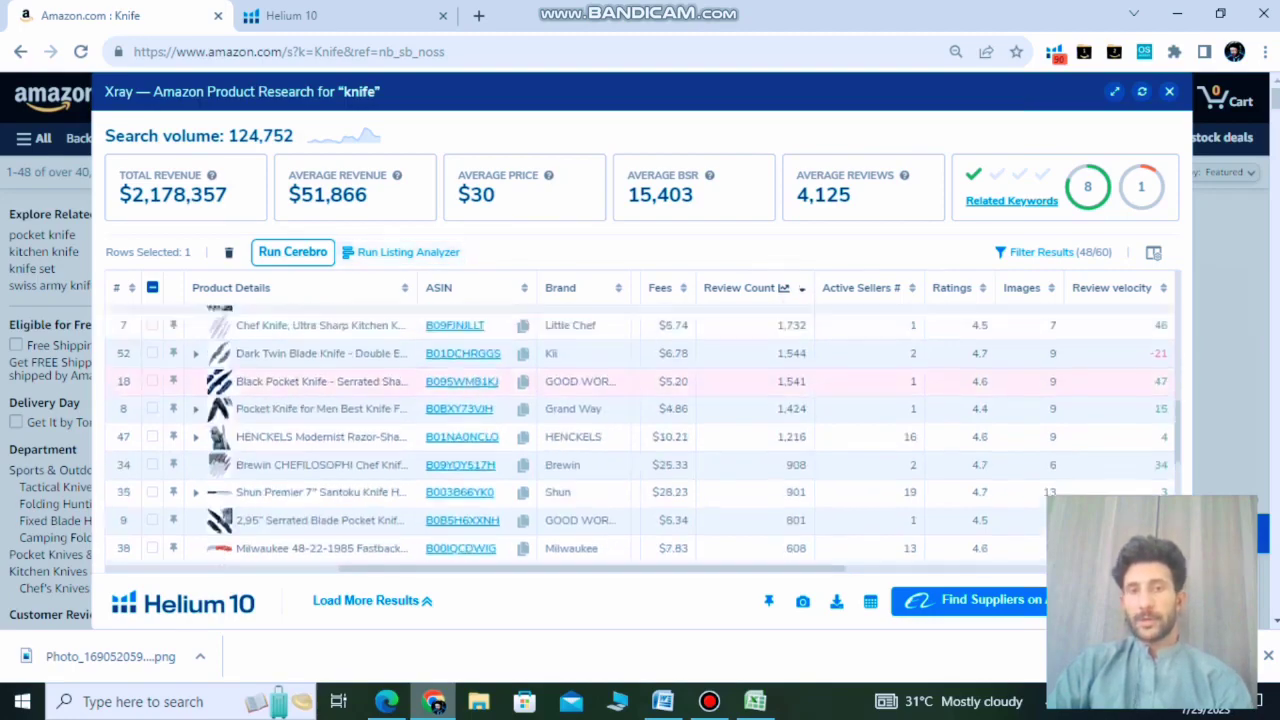
Step: View the one-year BSR history chart of the Smith & Wesson Extreme Ops SWA24S folding knife and close it
scroll(700, 430, "left", 5)
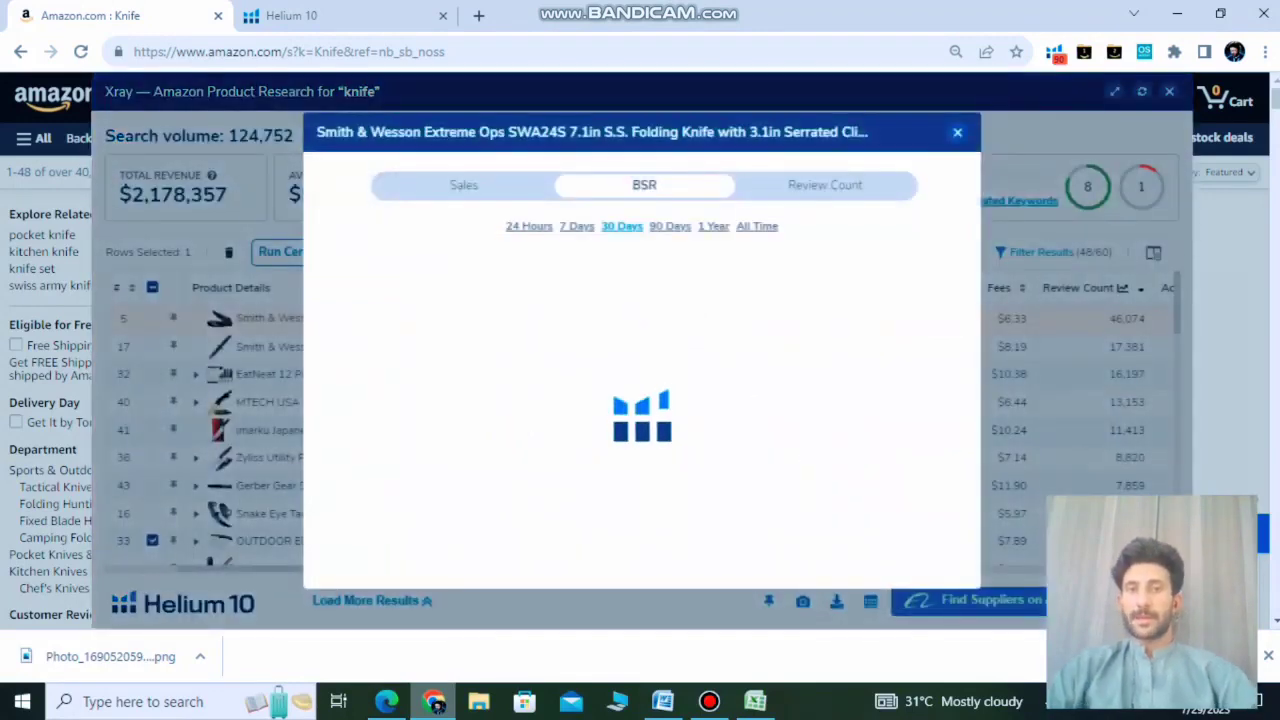
left_click(713, 227)
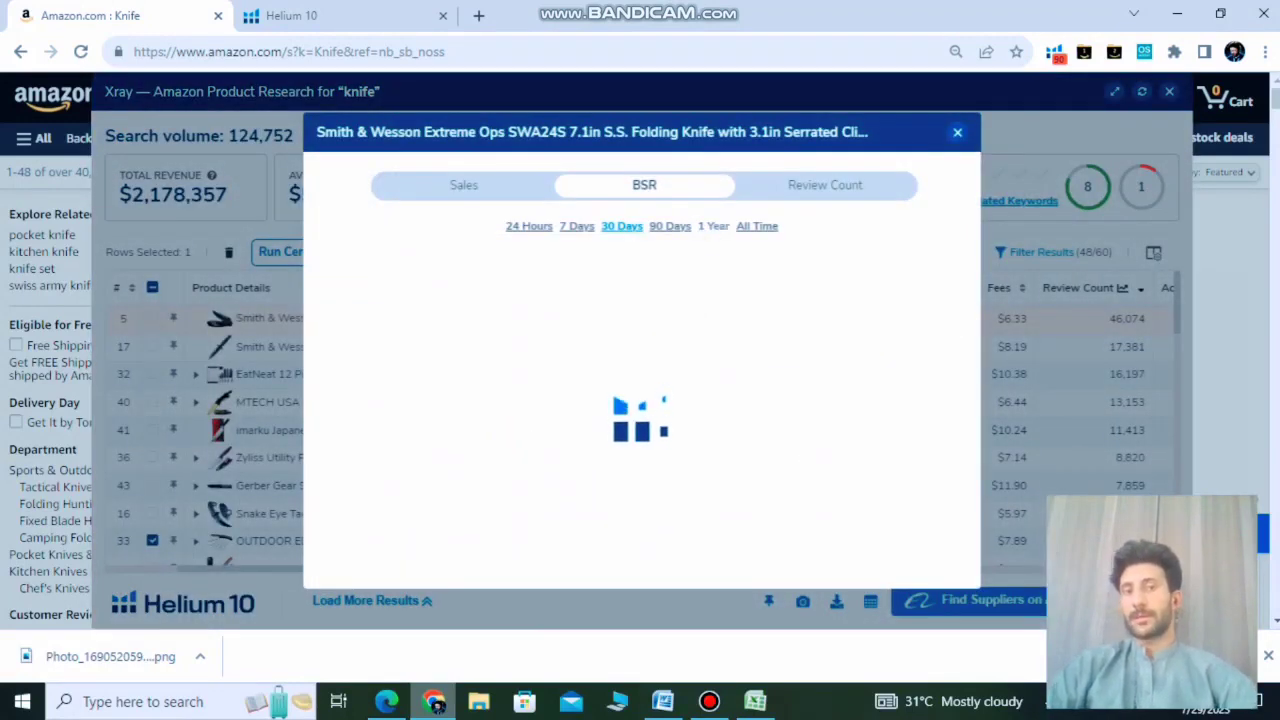
left_click(713, 227)
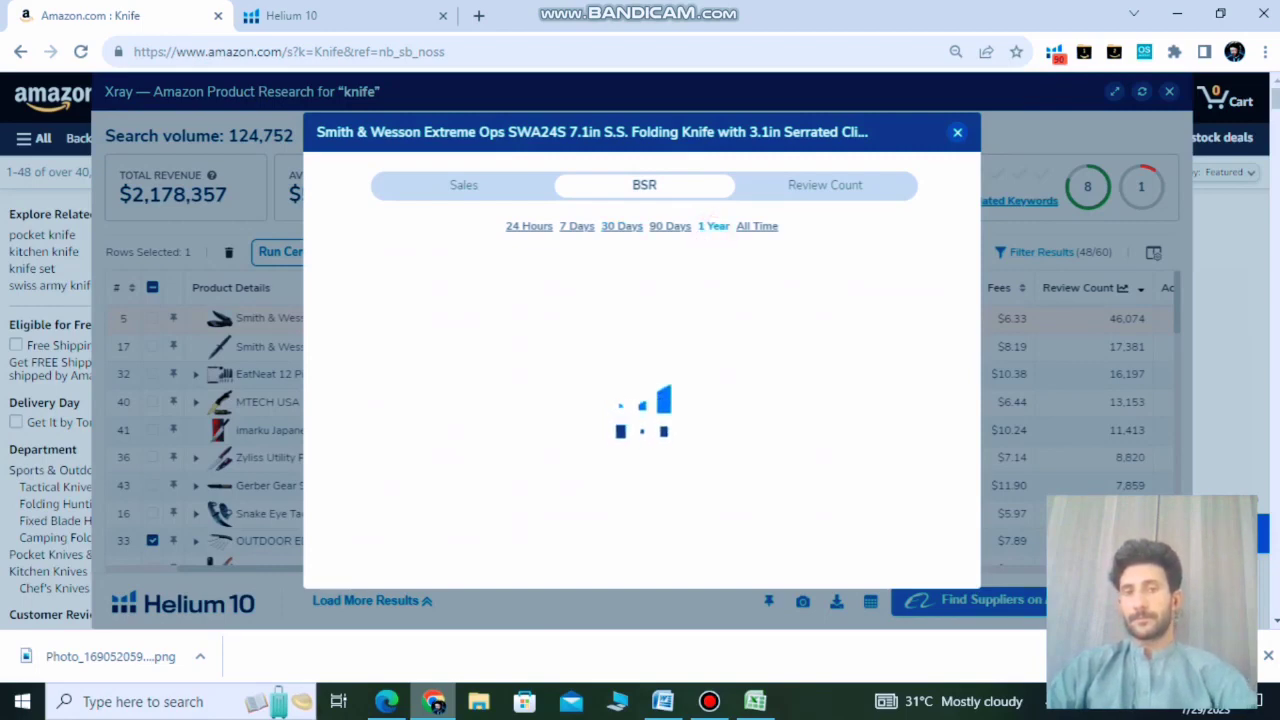
left_click(815, 317)
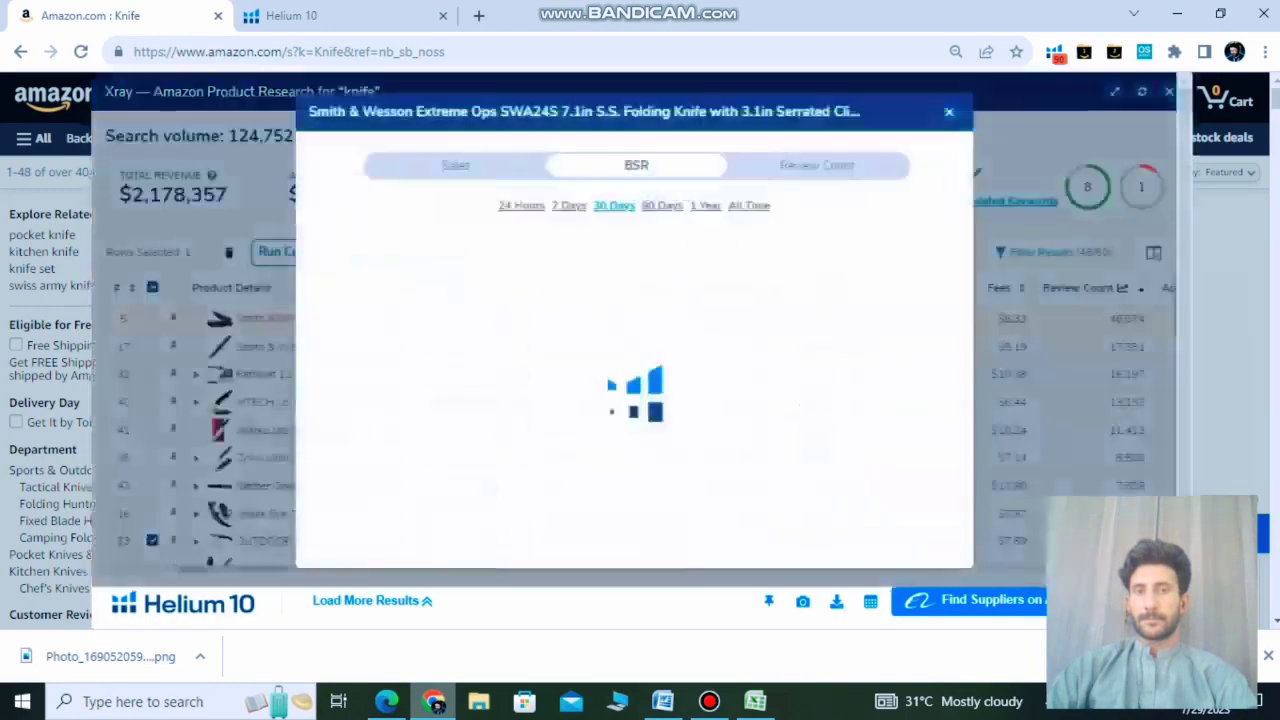
left_click(711, 231)
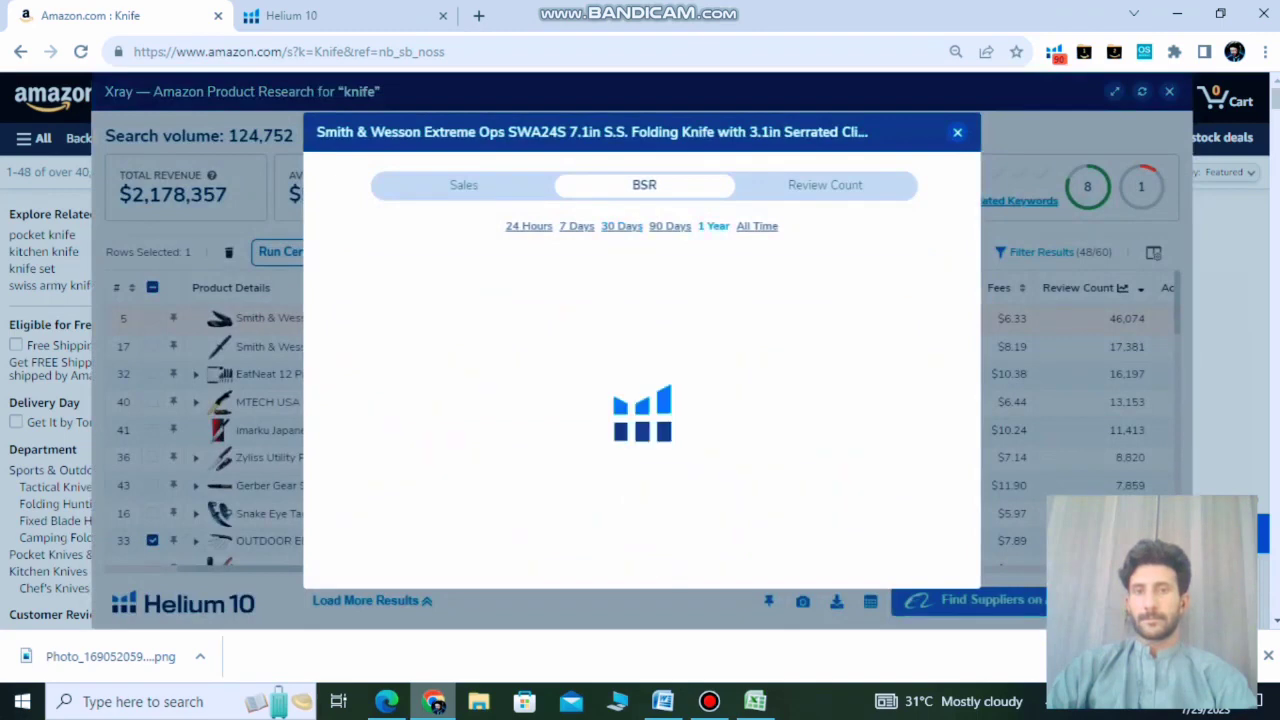
double_click(717, 227)
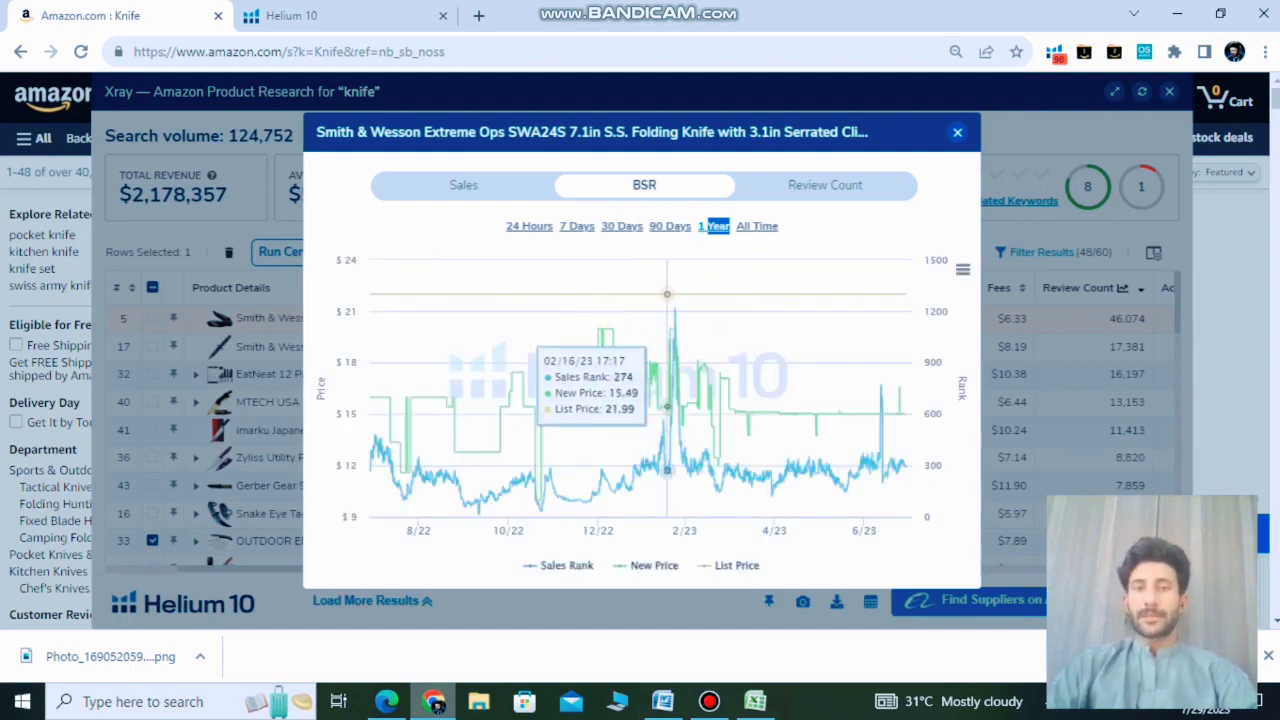
mouse_move(676, 409)
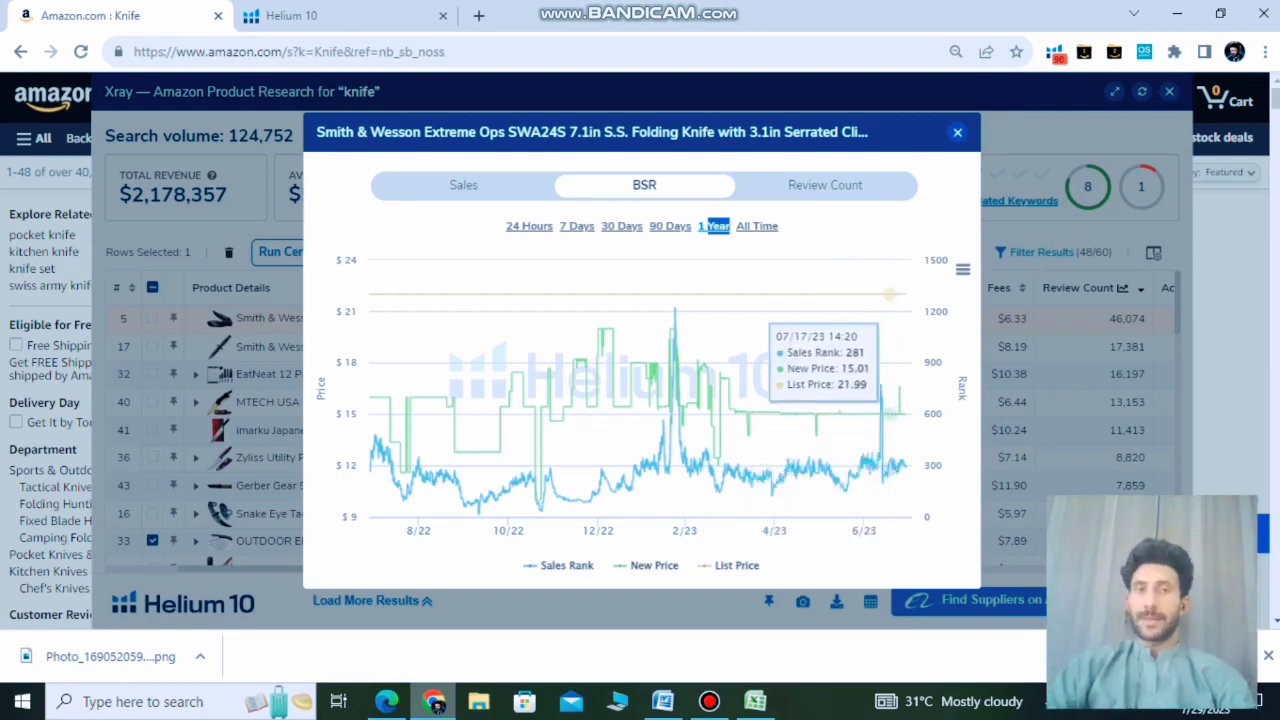
key("Escape")
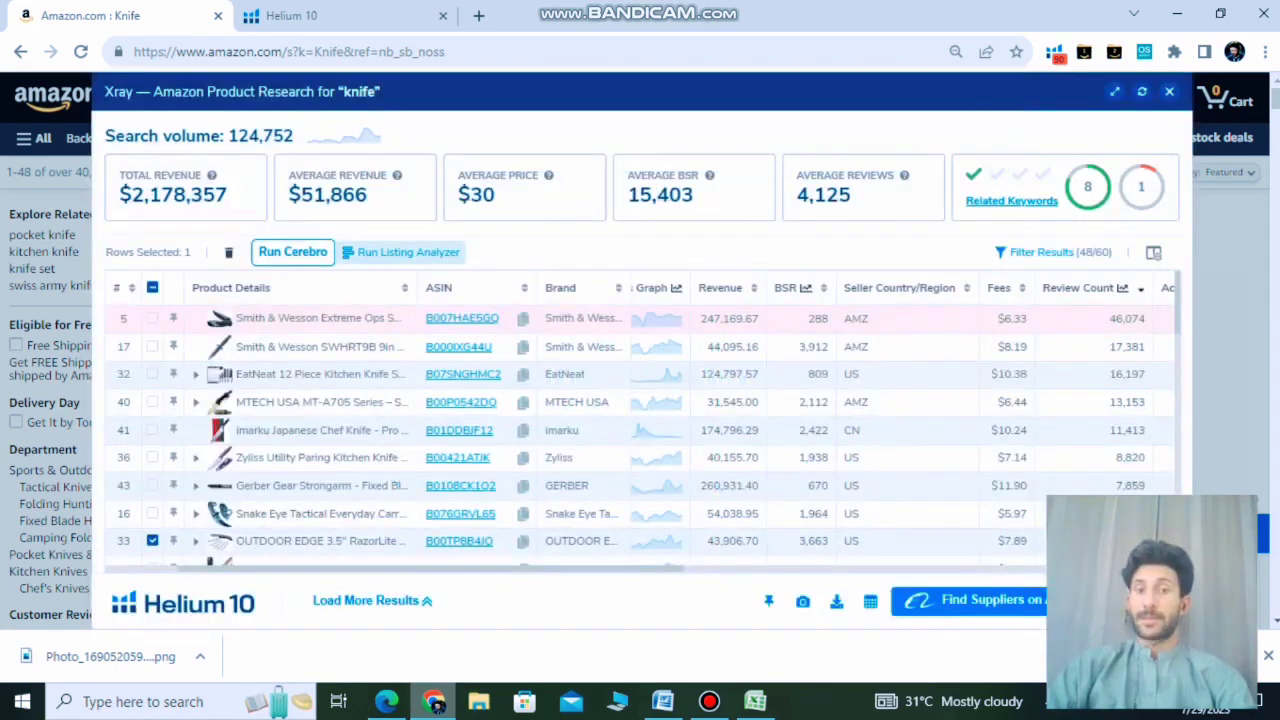
Step: View the one-year BSR history chart of the Smith & Wesson SWHRT9B fixed blade knife and close it
left_click(656, 346)
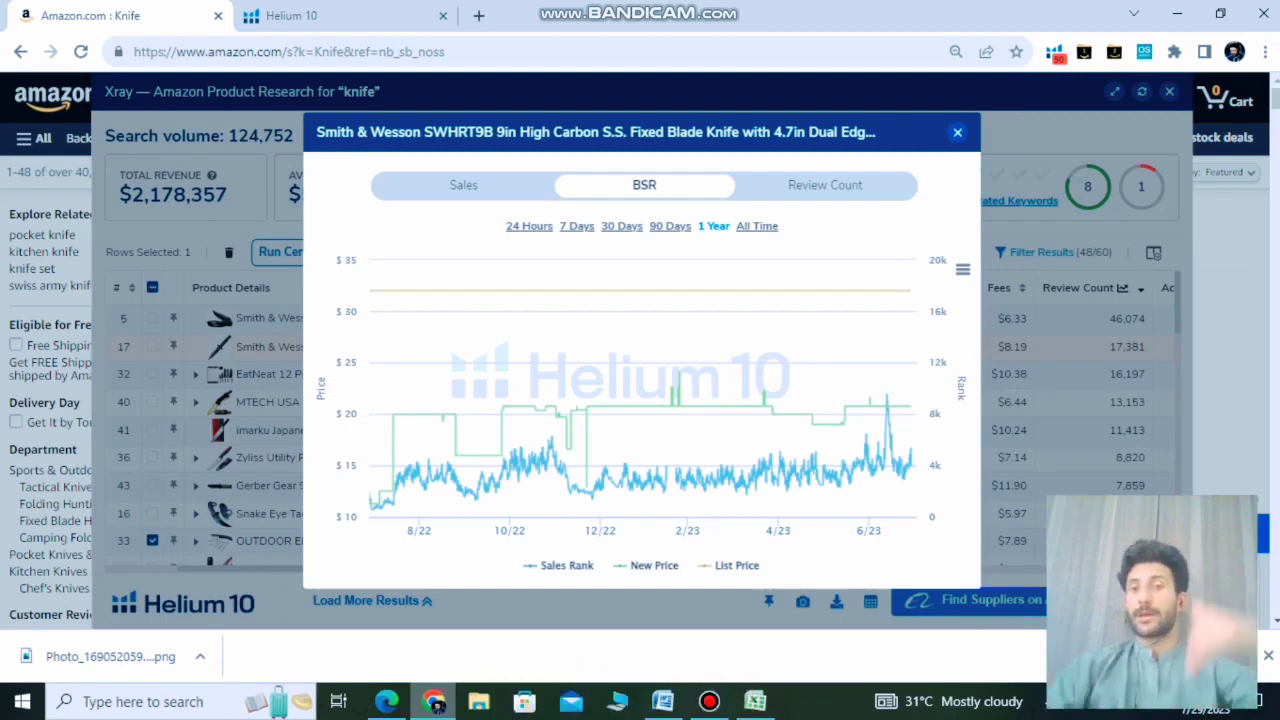
mouse_move(882, 416)
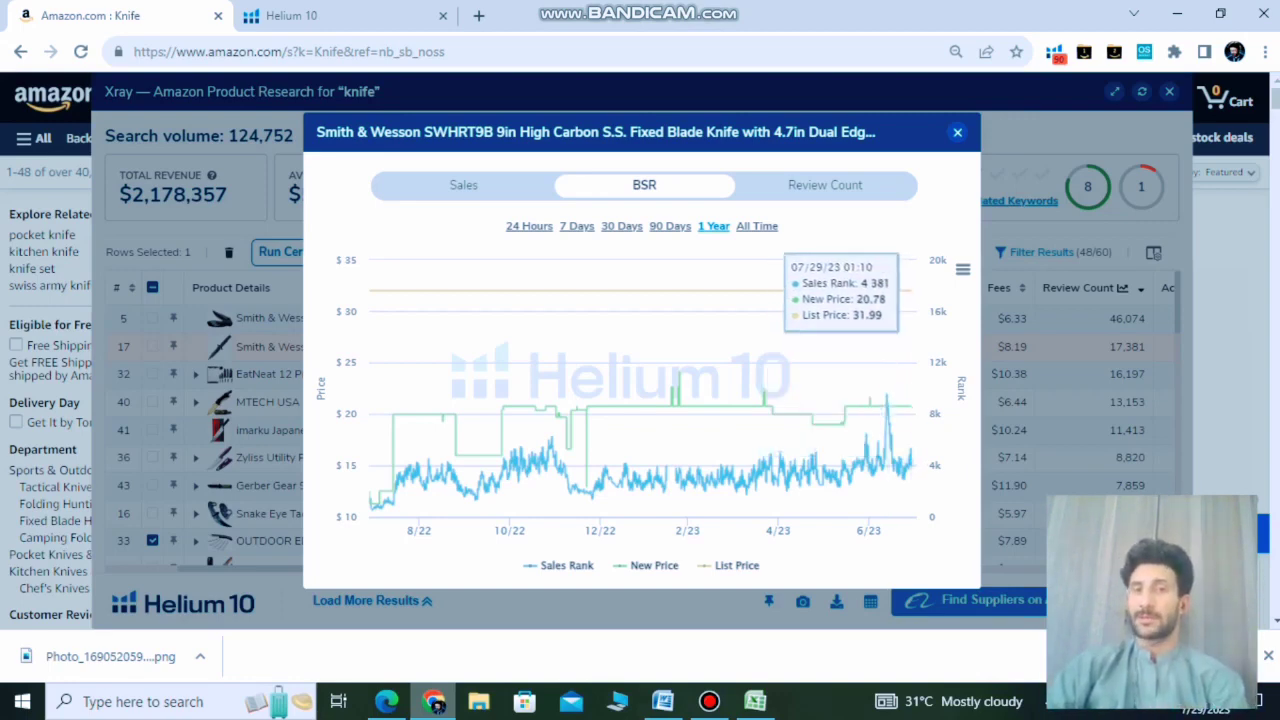
key("Escape")
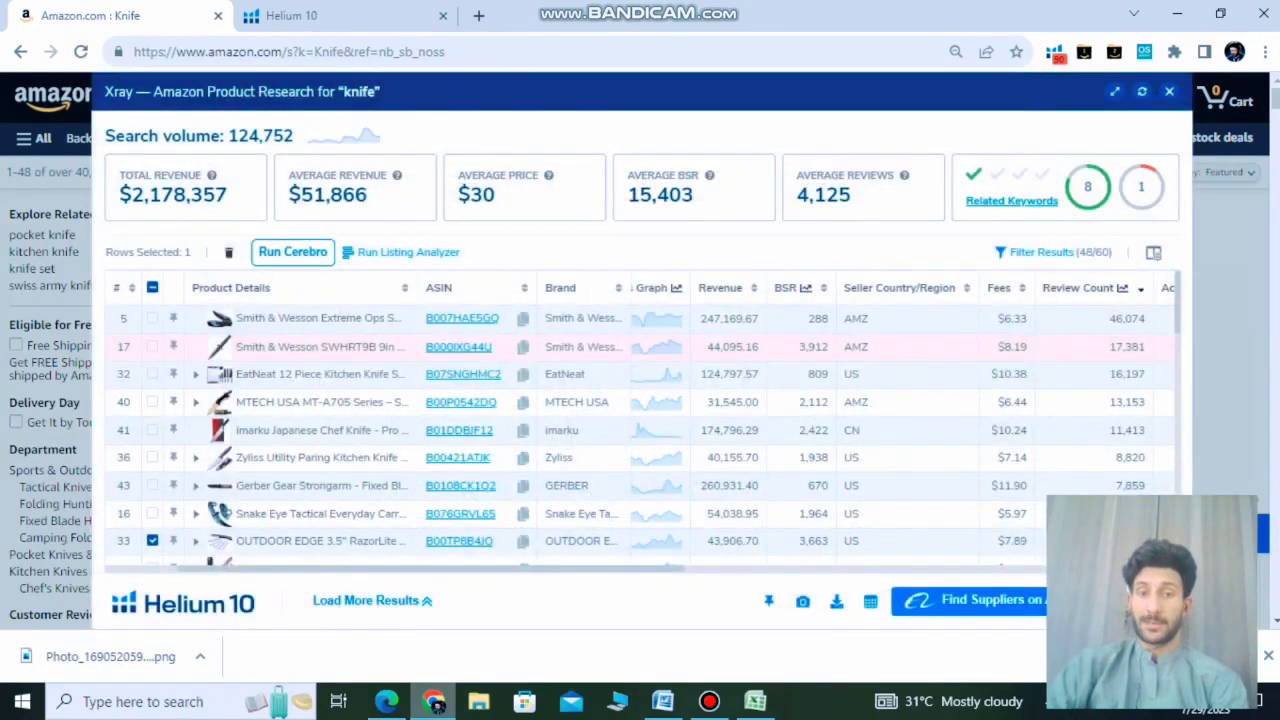
Step: View the one-year BSR history chart of the EatNeat 12 Piece Kitchen Knife Set and close it
left_click(815, 373)
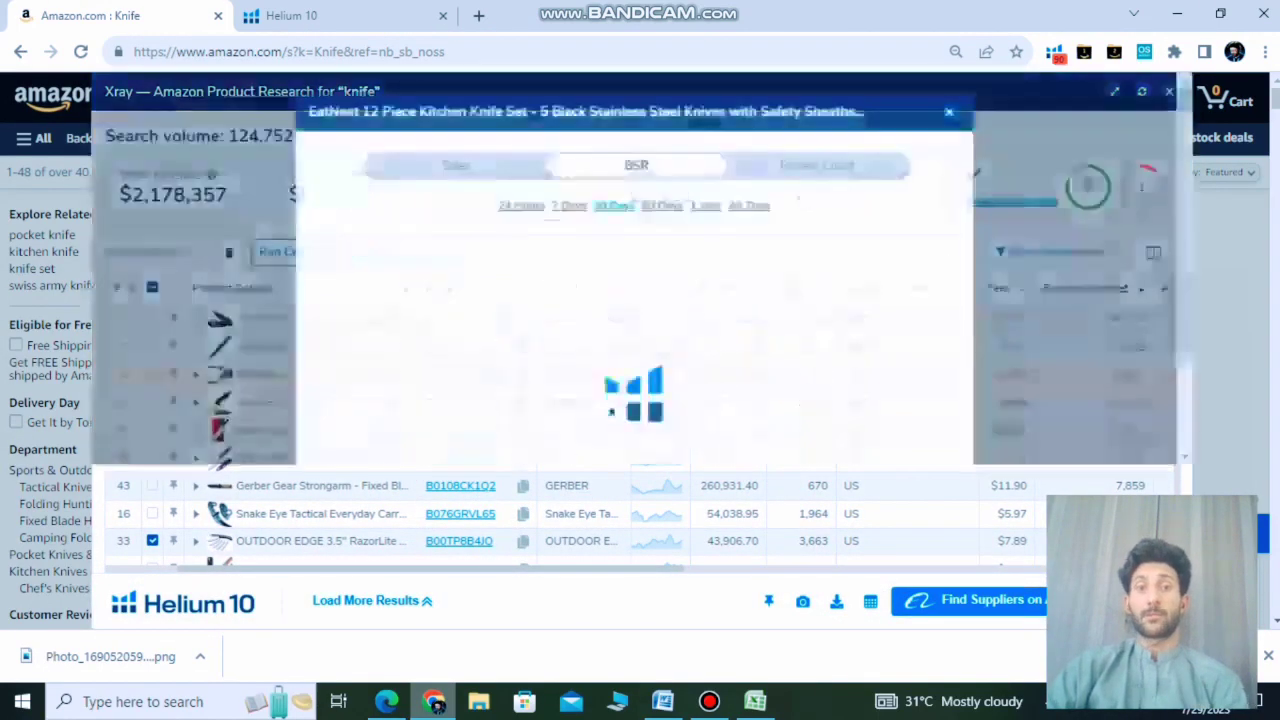
left_click(714, 226)
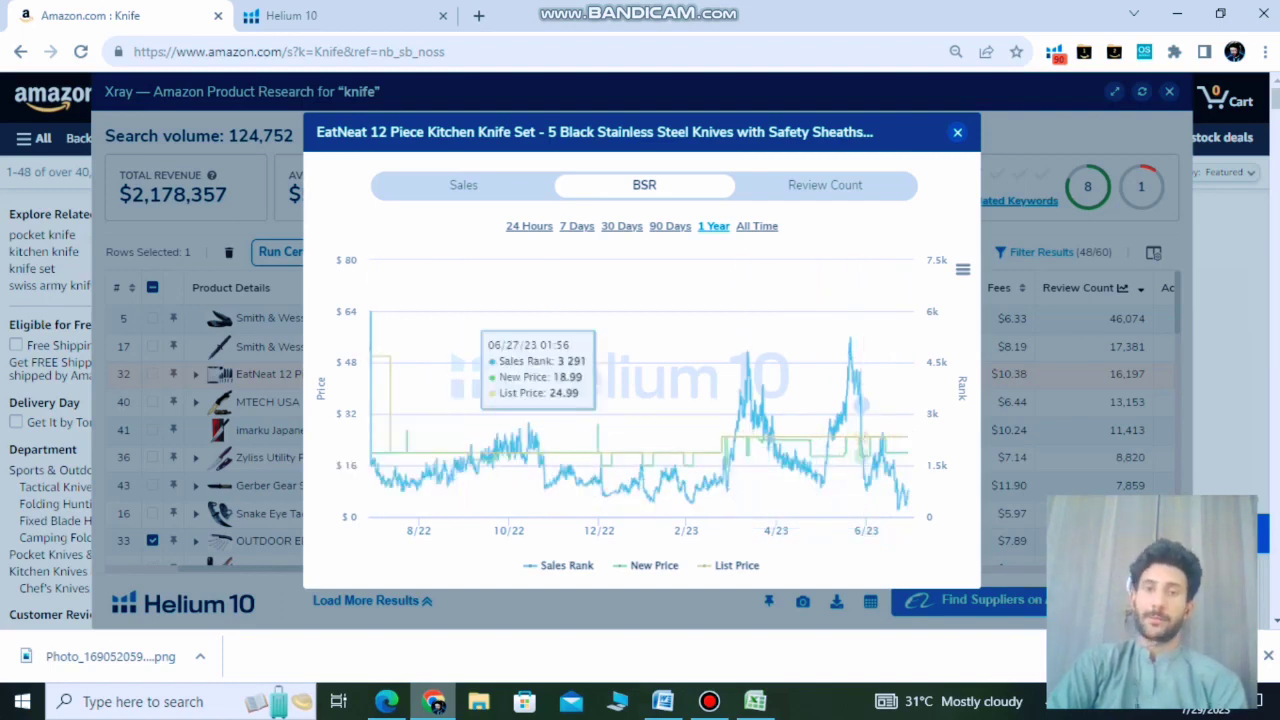
left_click(957, 132)
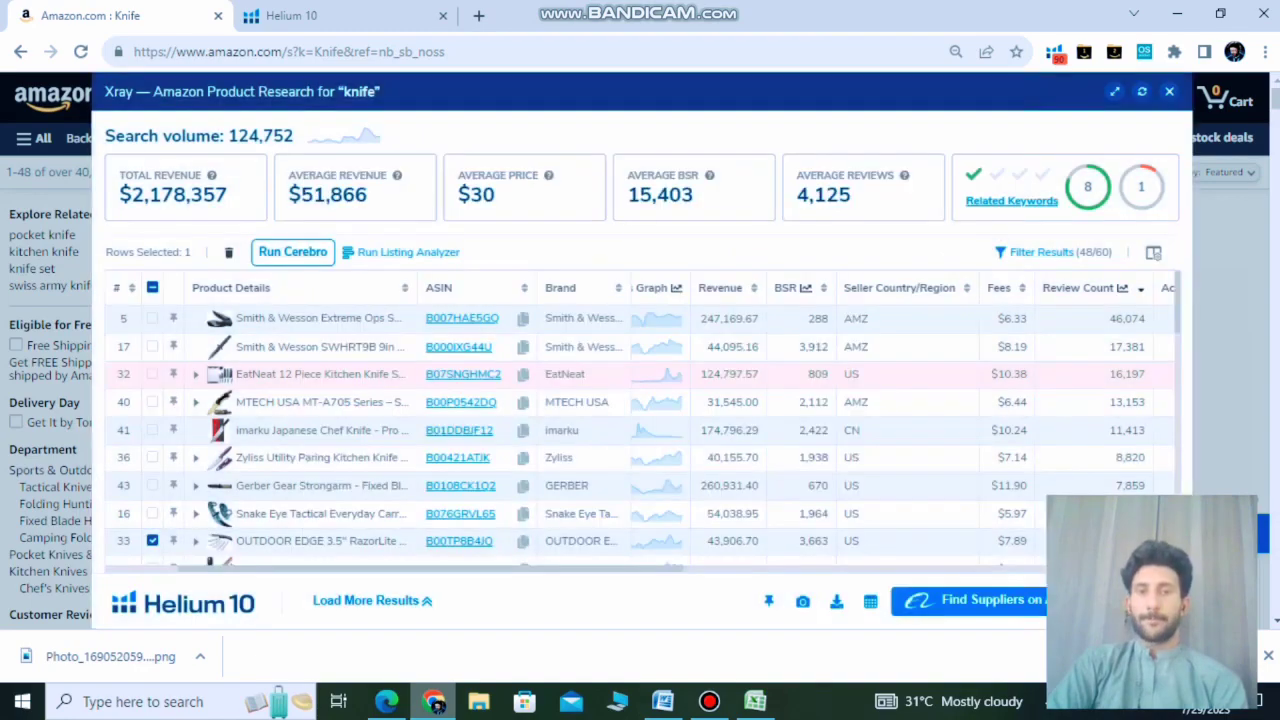
Step: View the one-year BSR history chart of the MTECH USA MT-A705 folding knife and close it
left_click(815, 402)
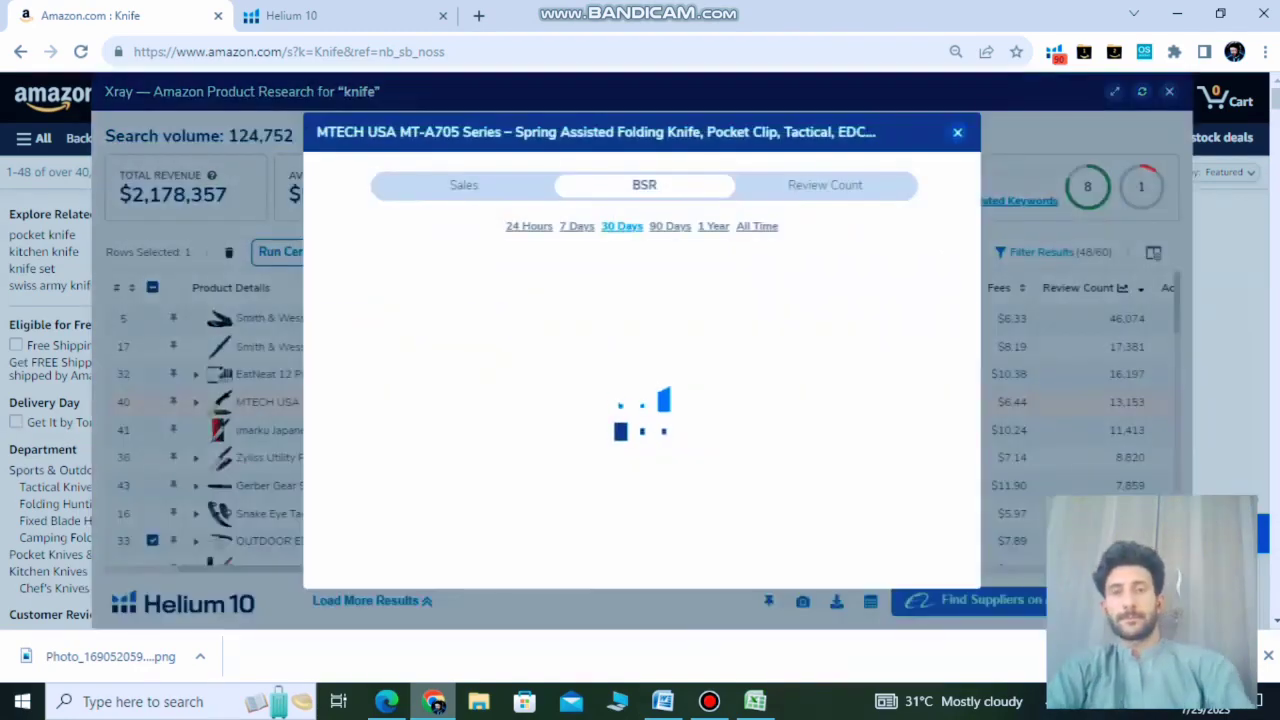
left_click(714, 227)
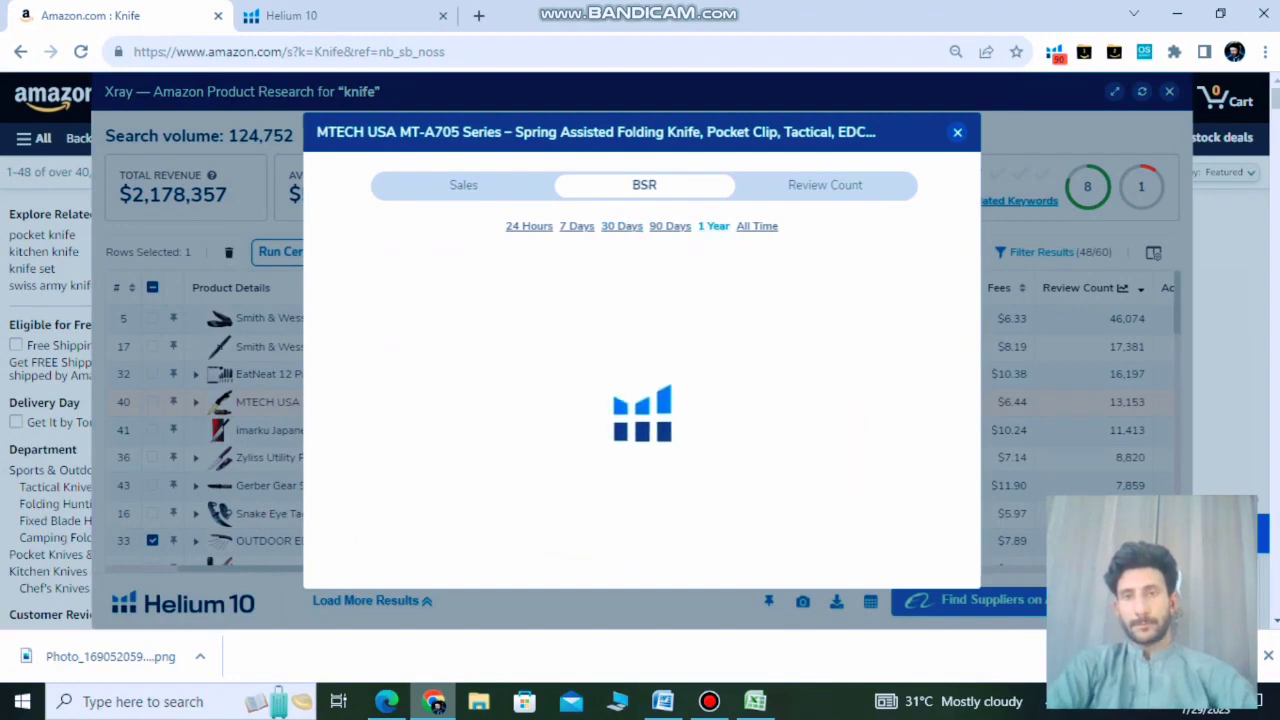
mouse_move(756, 371)
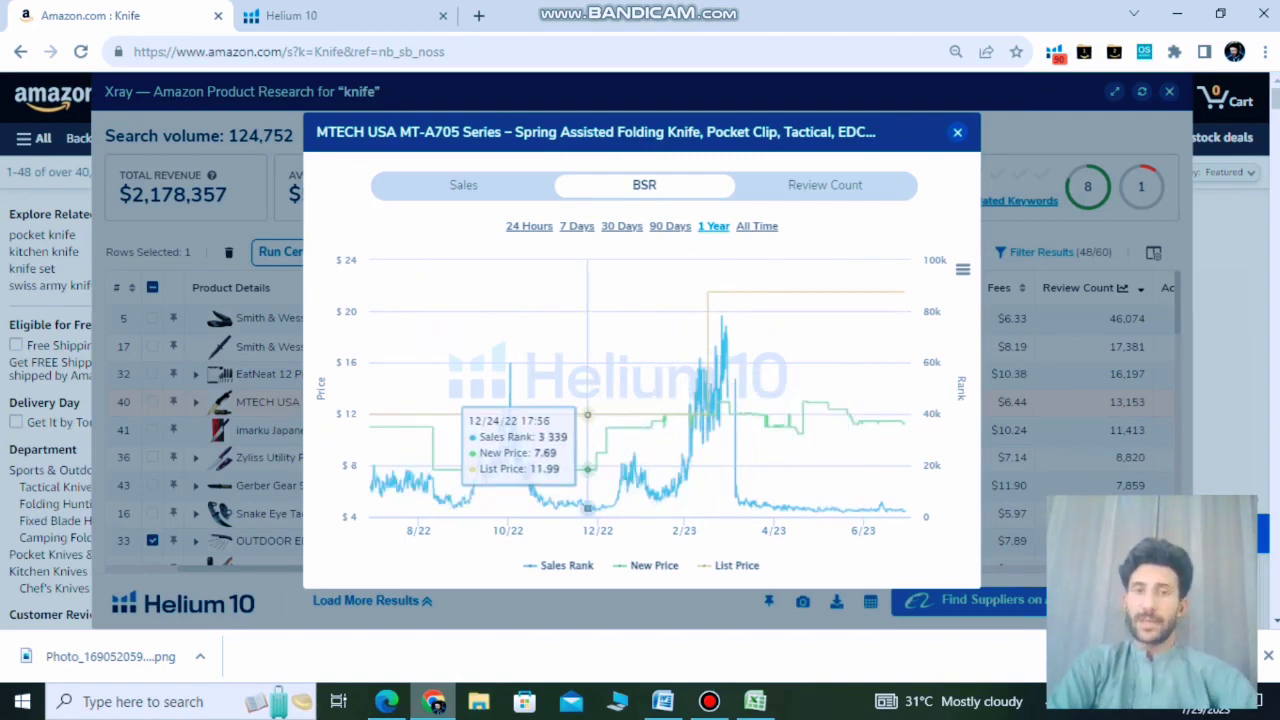
left_click(957, 132)
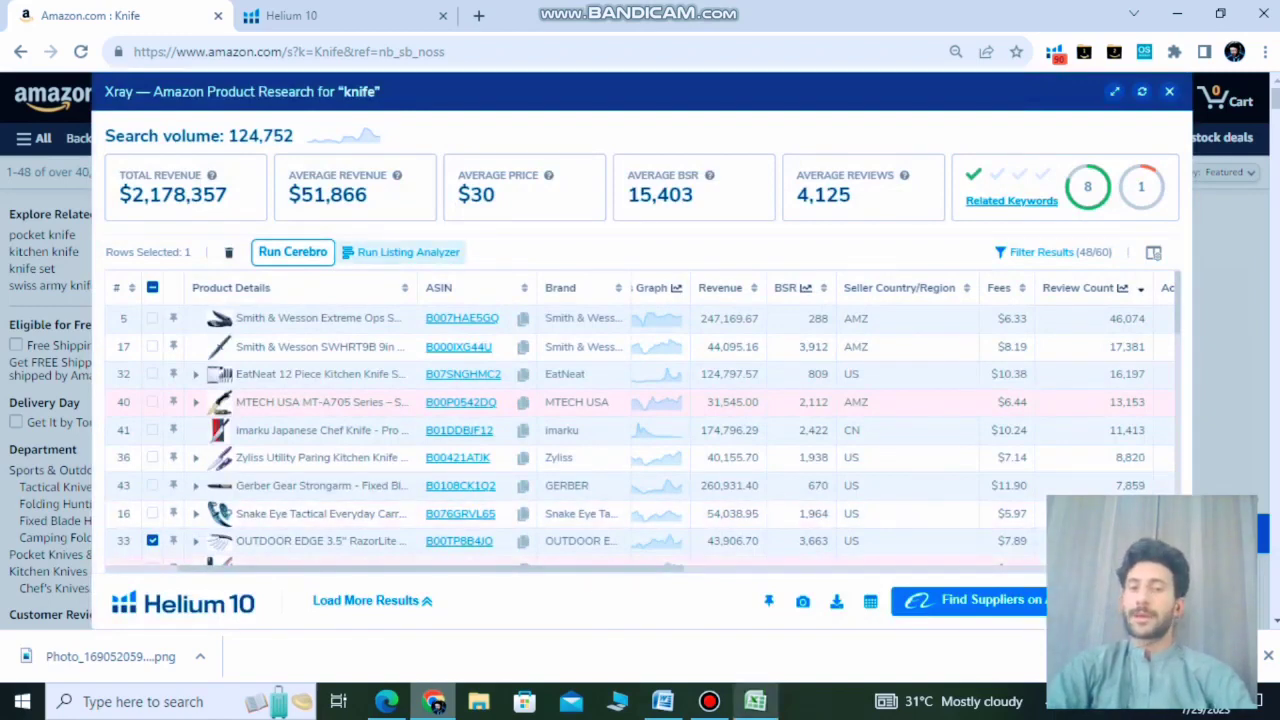
Step: Switch to Excel, enter "good" under BSR and "ok" under WEIGHT for the knife, and move to the AMZ AS ASELLER cell J2
left_click(755, 701)
type("good")
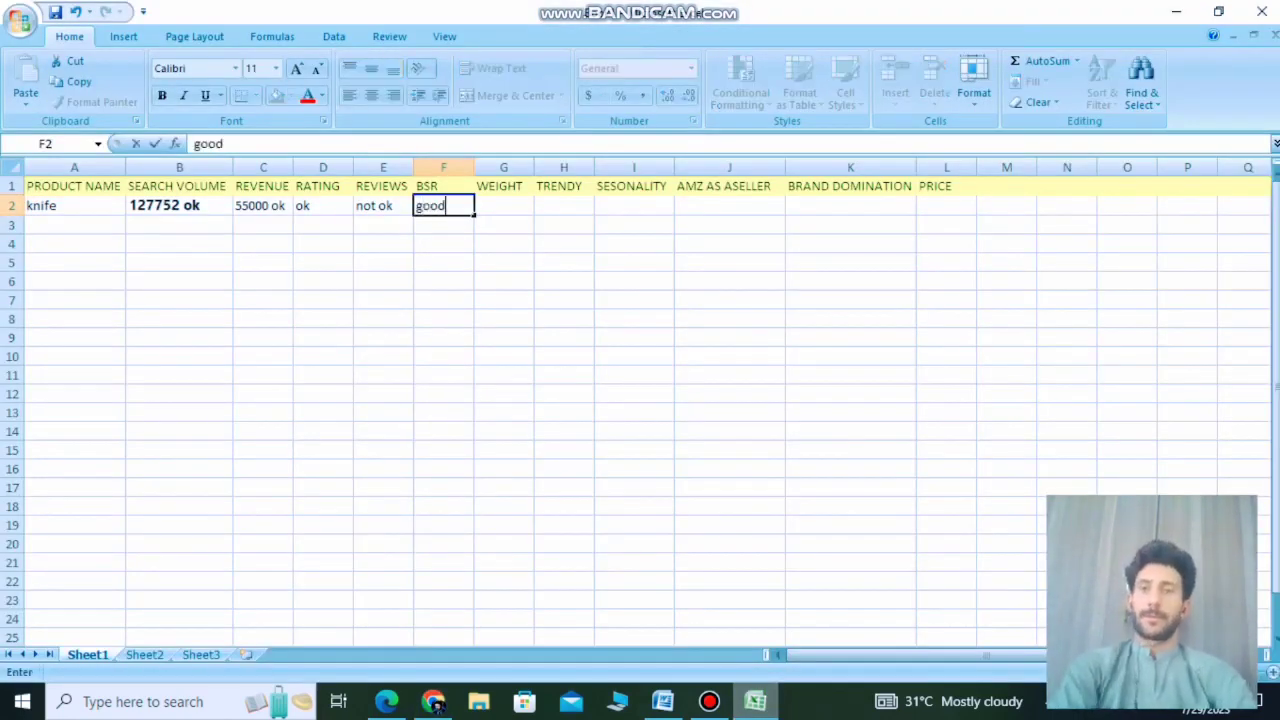
key("Tab")
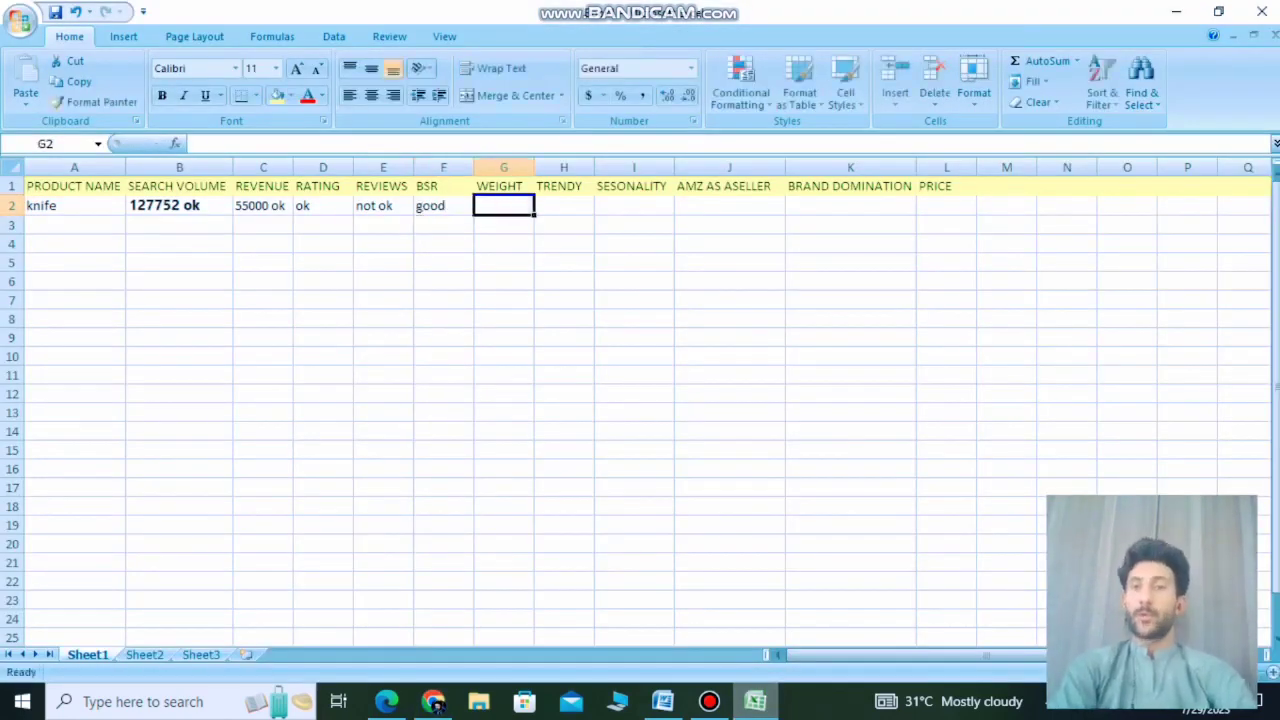
type("ok")
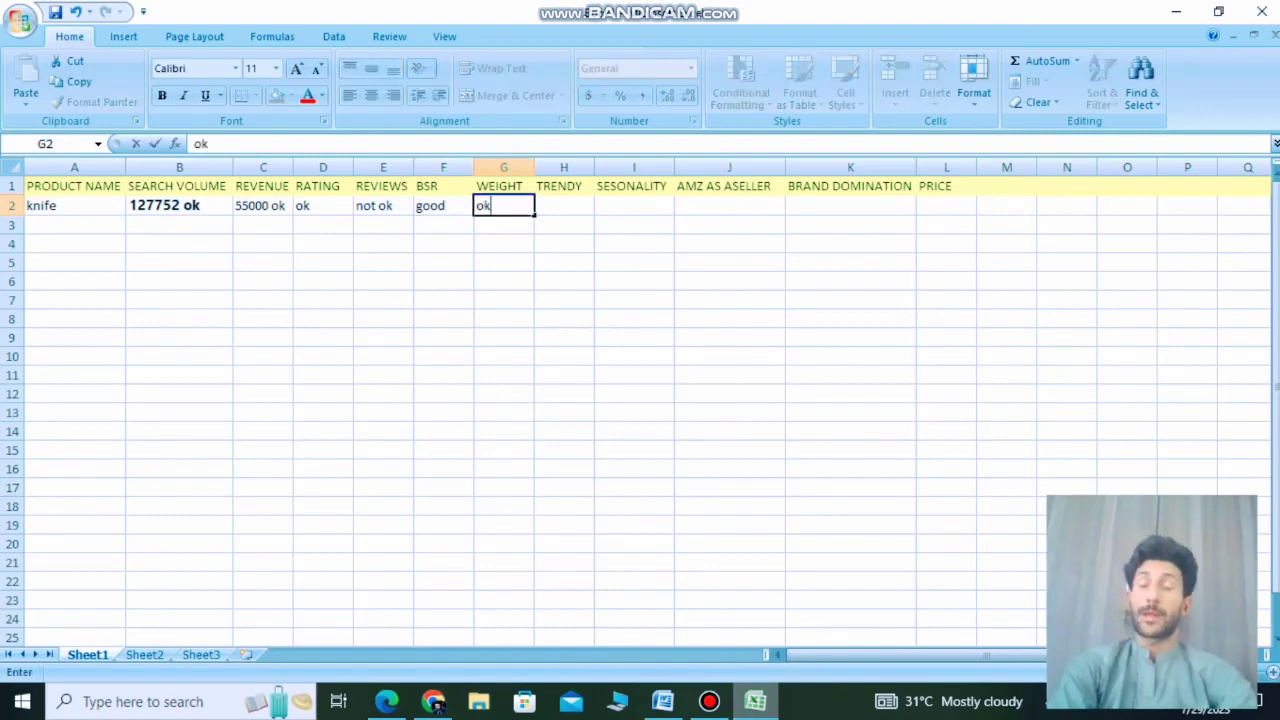
key("Tab")
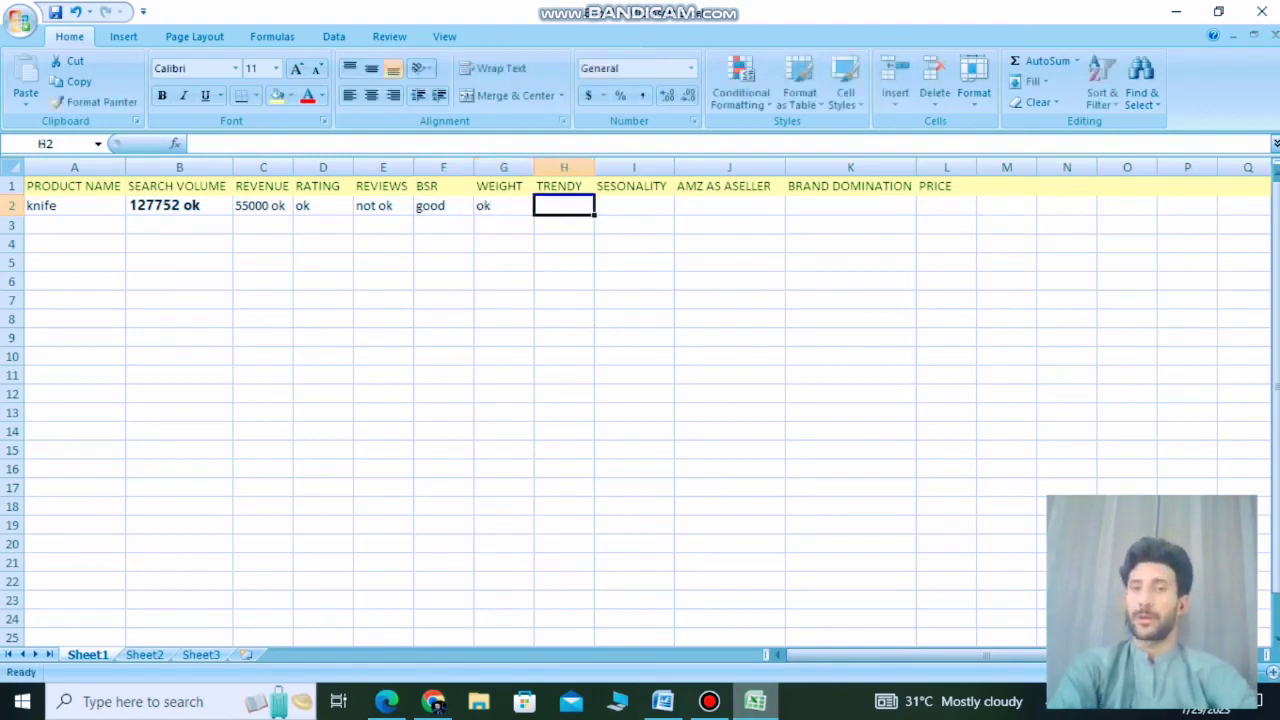
key("Tab")
key("Tab")
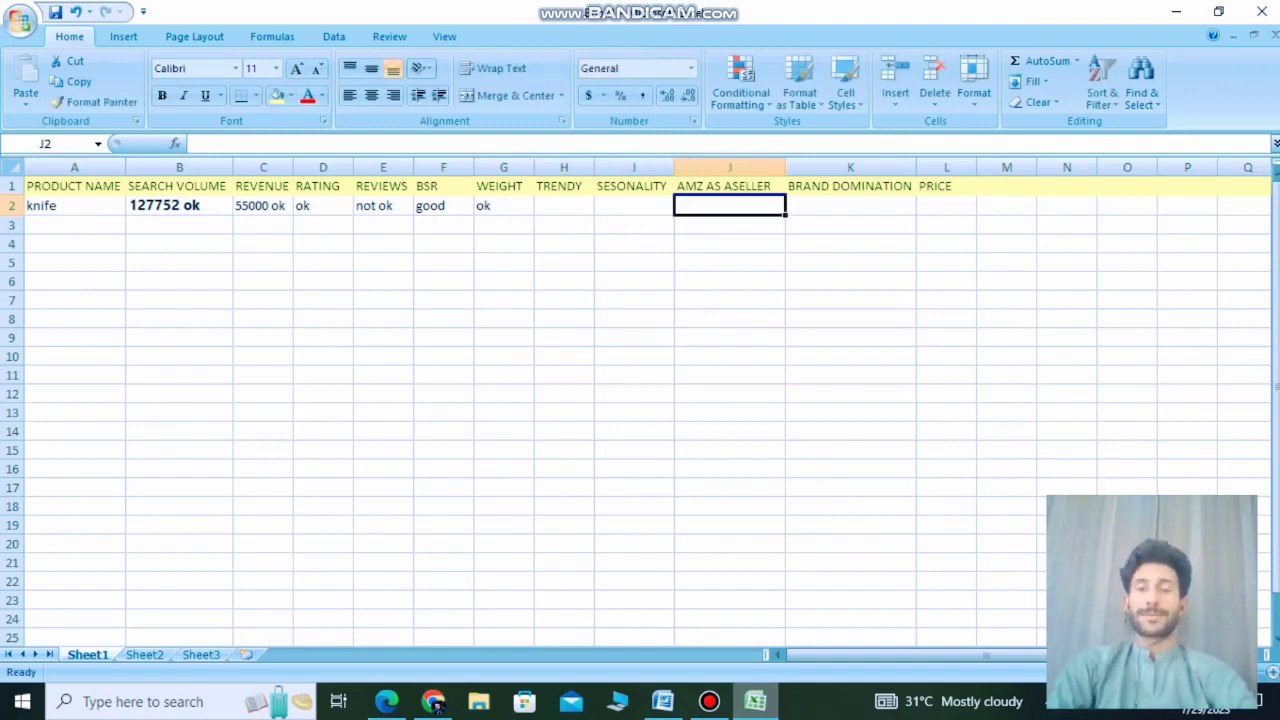
Step: Switch to Xray in Chrome and examine the seller country, Buy Box and fulfillment columns for products sold by Amazon
left_click(755, 701)
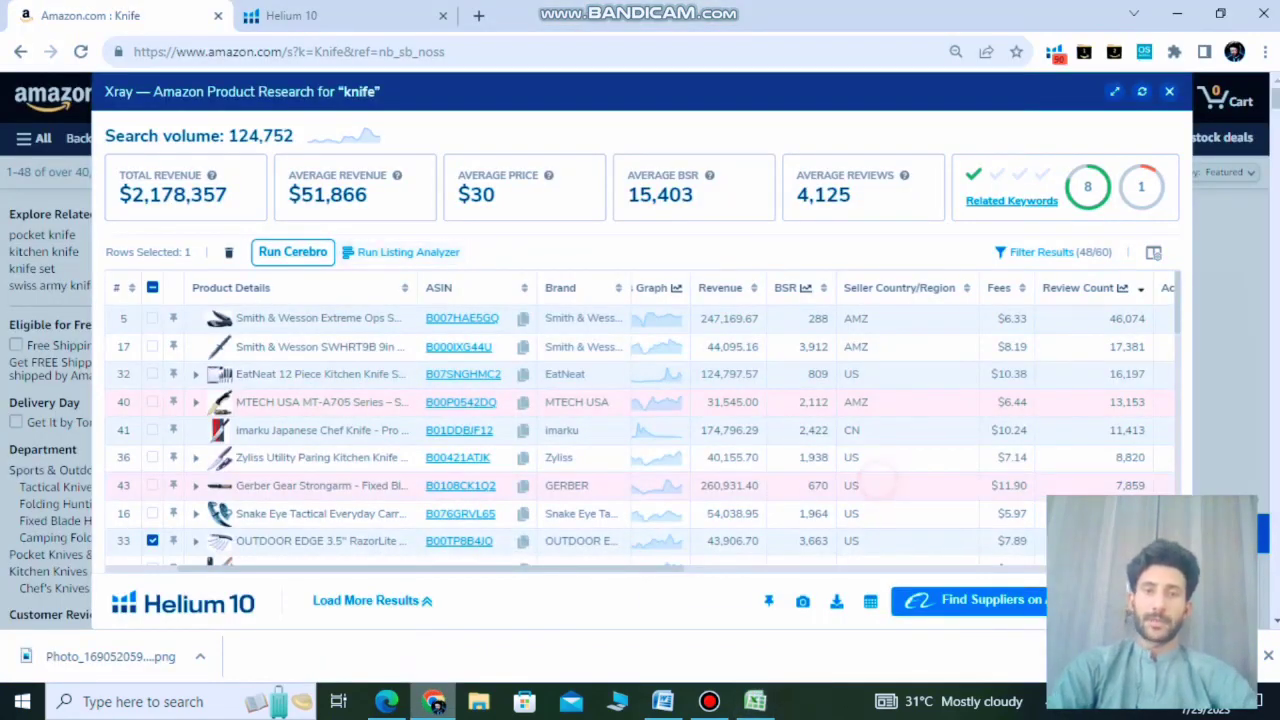
scroll(858, 430, "right", 1)
scroll(858, 430, "right", 5)
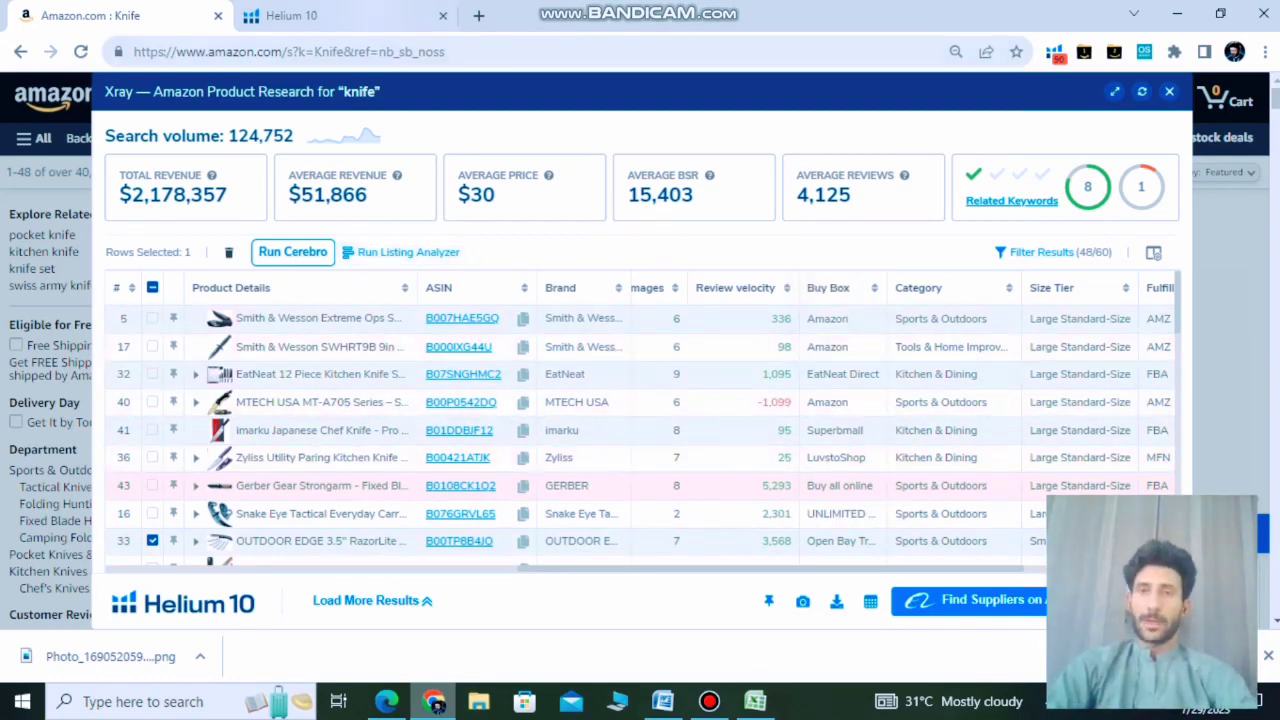
left_click(360, 15)
left_click(100, 14)
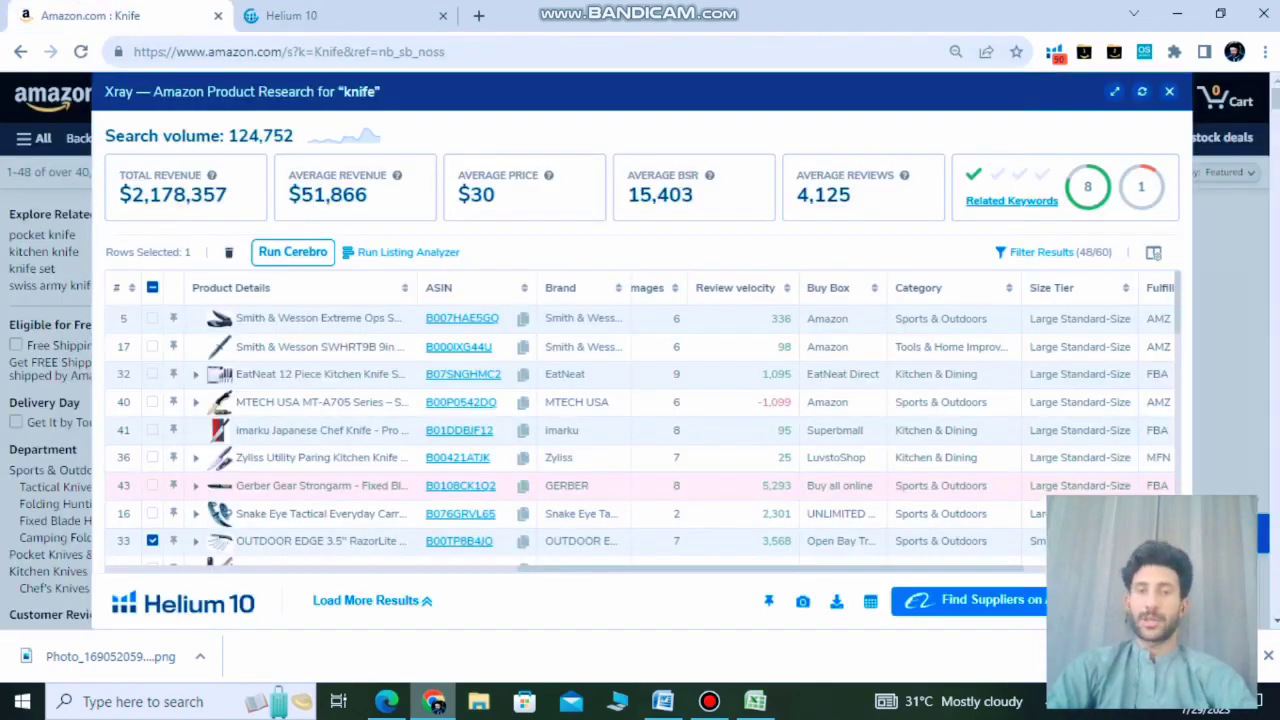
Step: Switch to Excel, enter "safe to sell" under AMZ AS ASELLER for the knife, and move to the BRAND DOMINATION cell K2
left_click(755, 701)
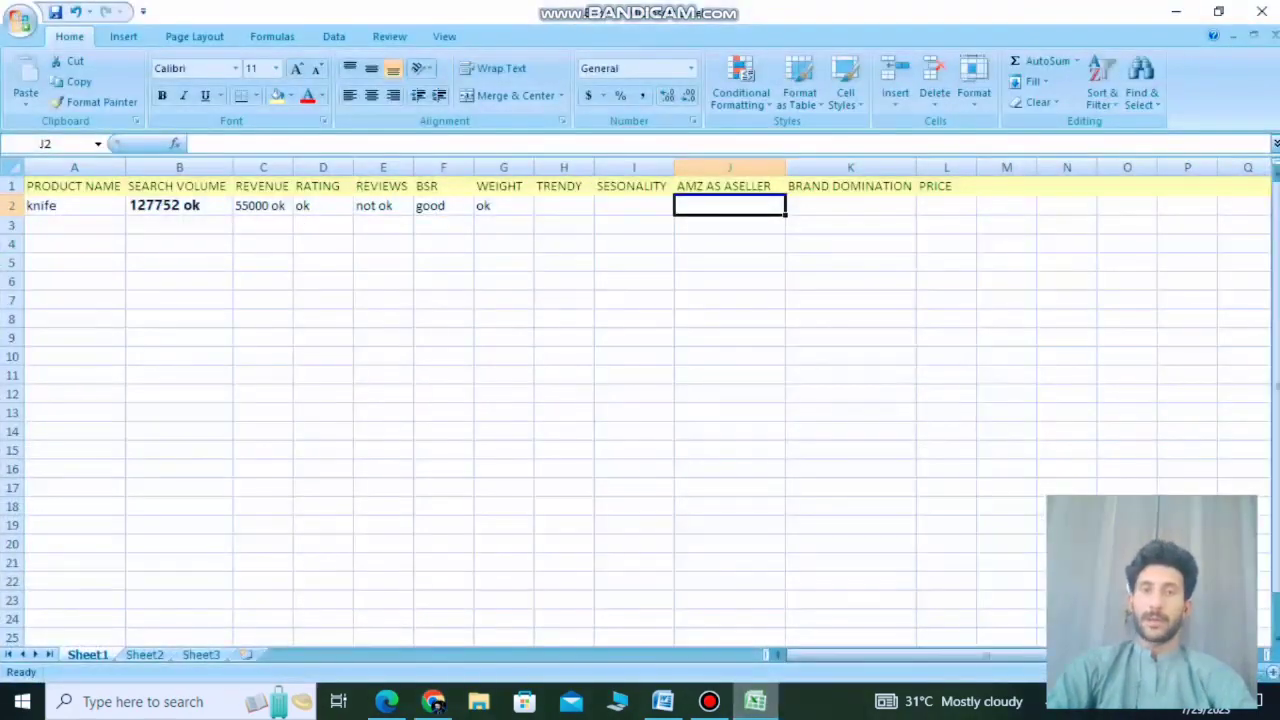
type("safe yo")
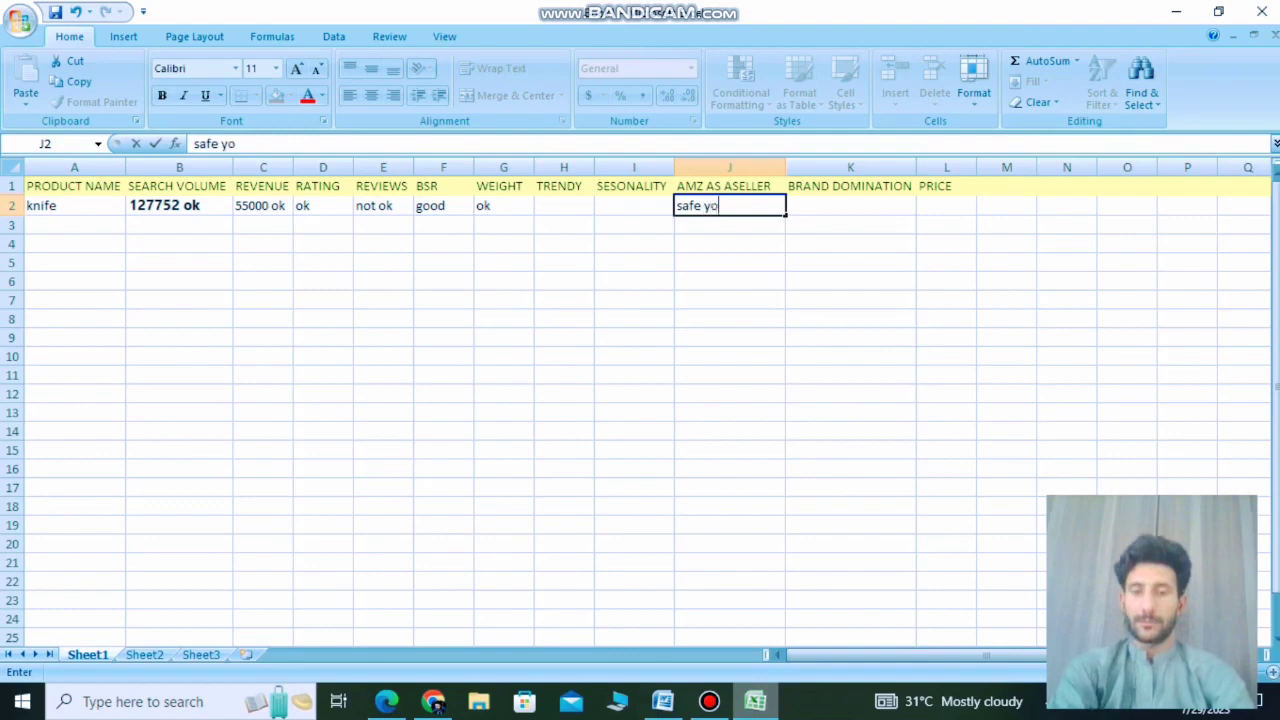
type(" sell")
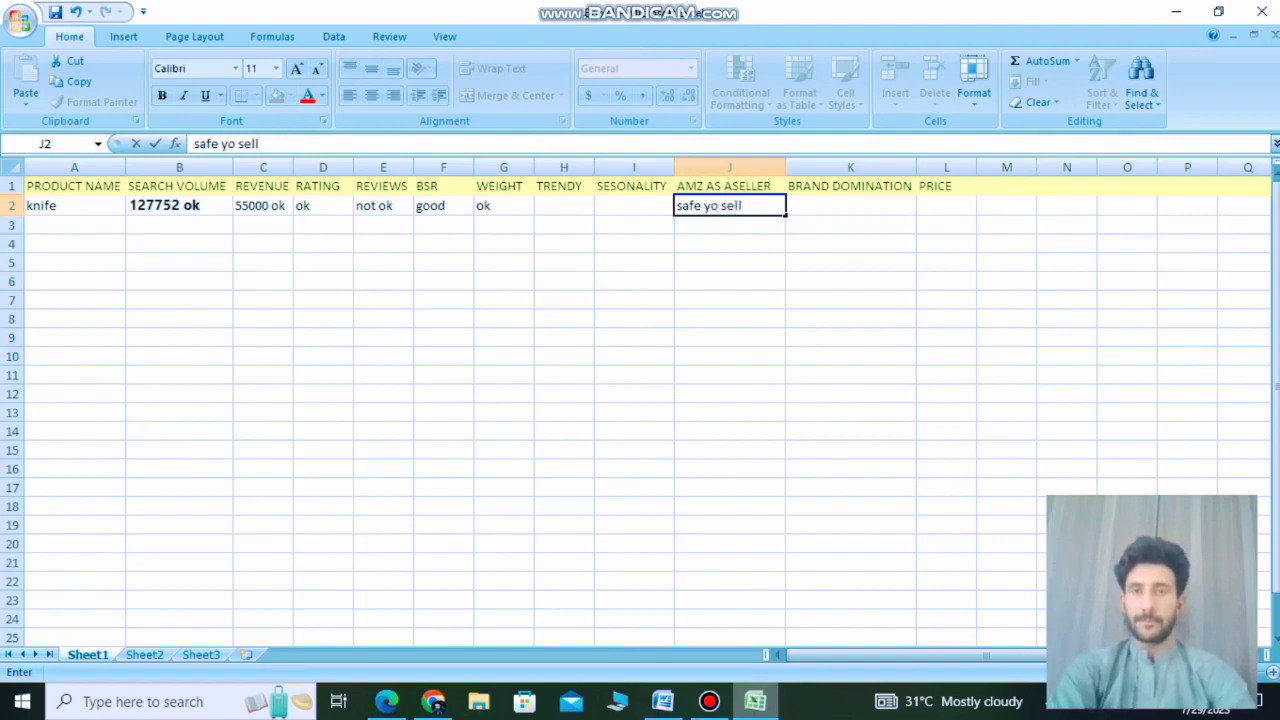
left_click(711, 207)
key("BackSpace")
type("t")
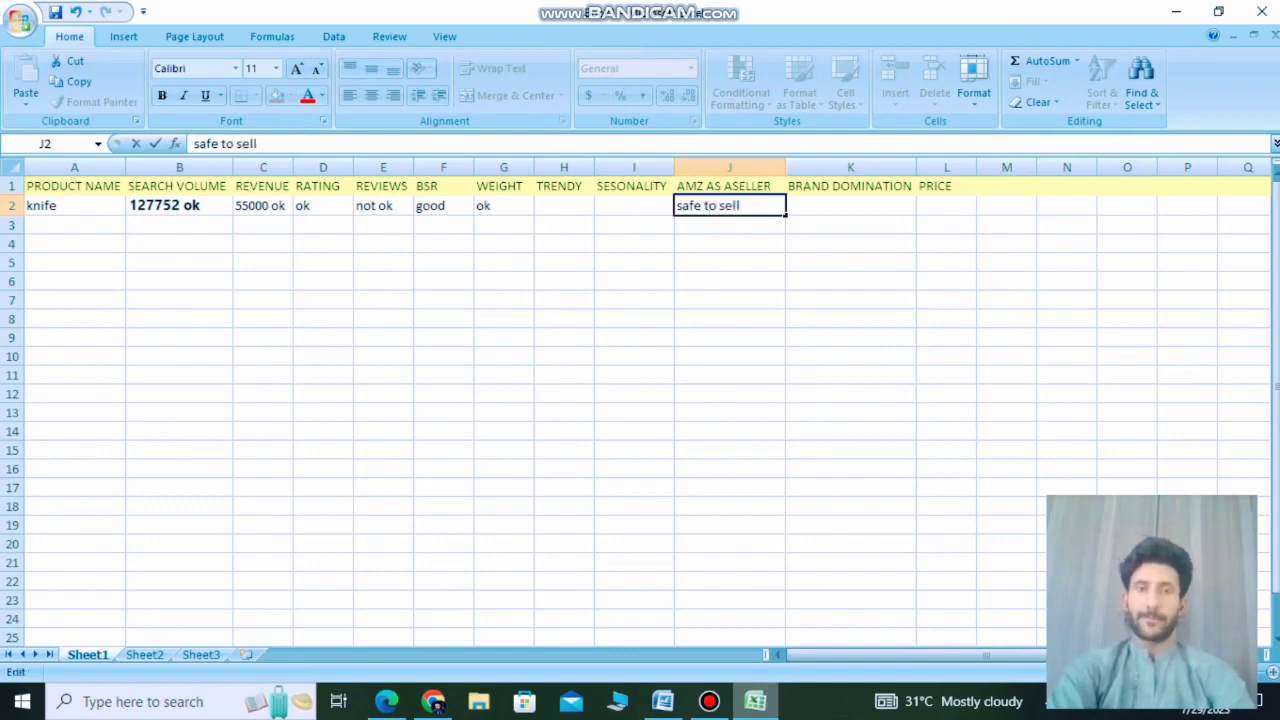
left_click(839, 207)
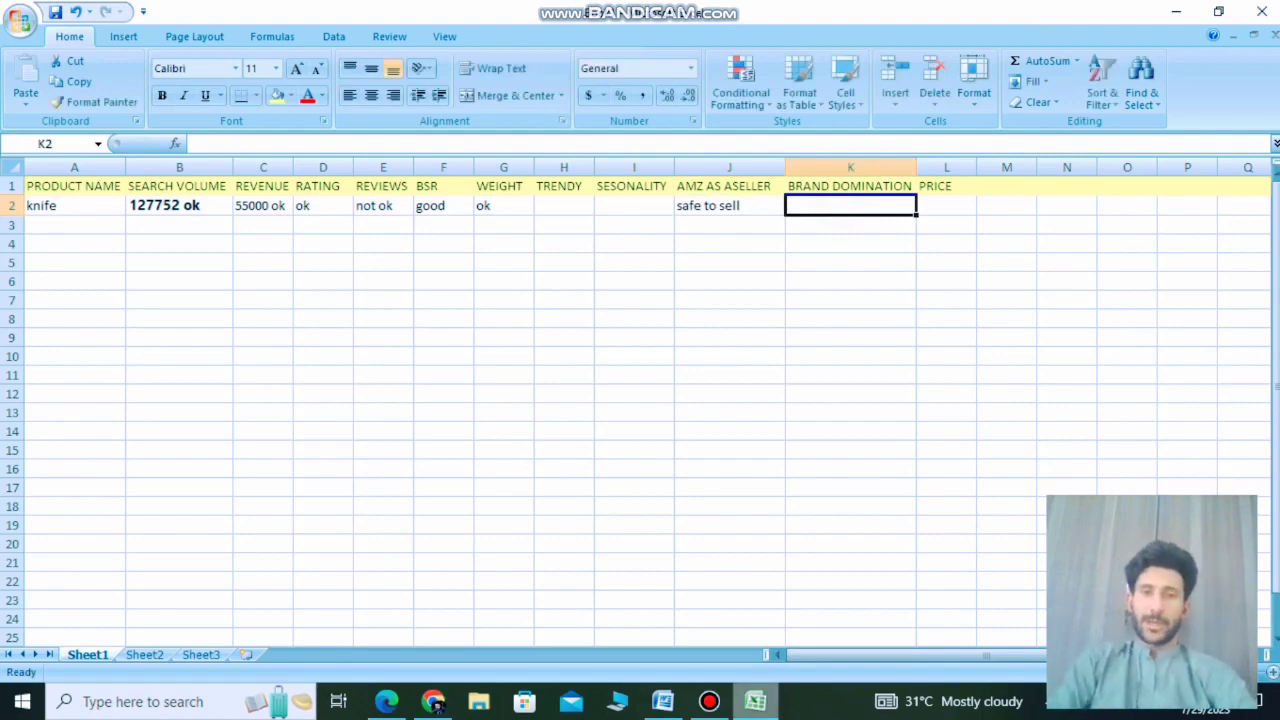
Step: Check the knife brands in Xray, and in Excel enter "safe to sell" under BRAND DOMINATION and "not ok" under PRICE
mouse_move(755, 701)
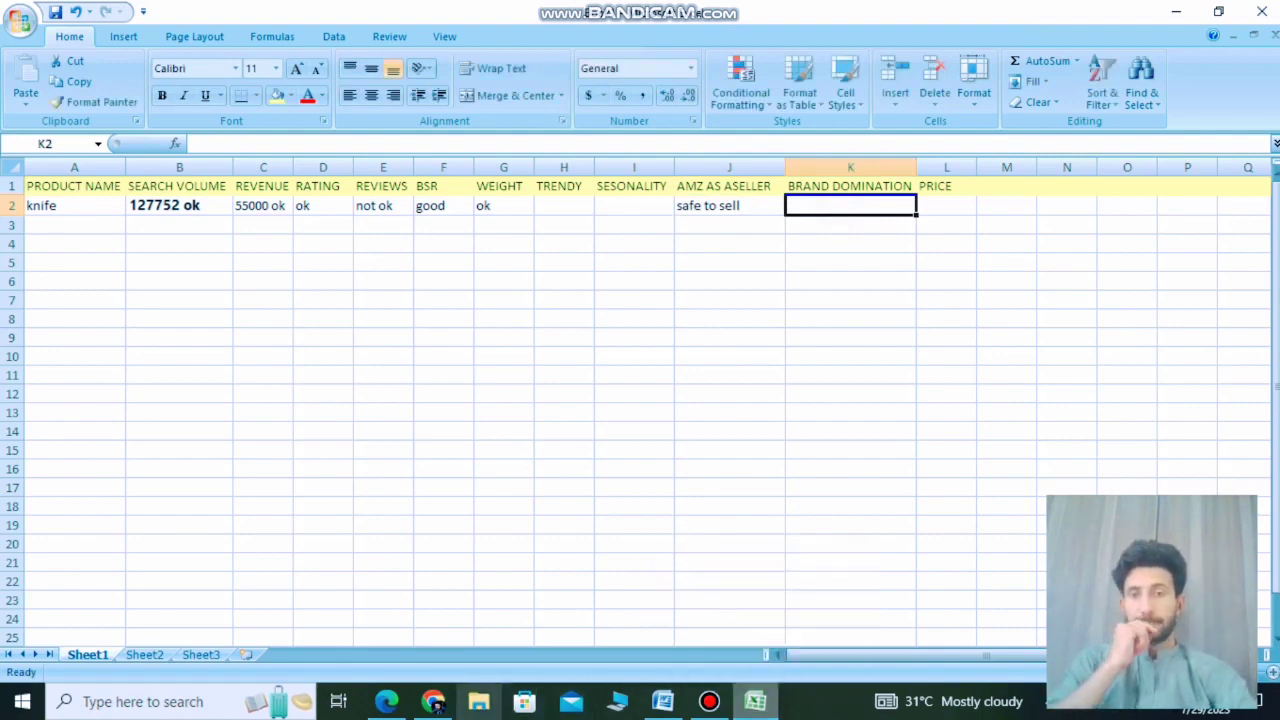
left_click(433, 701)
mouse_move(320, 458)
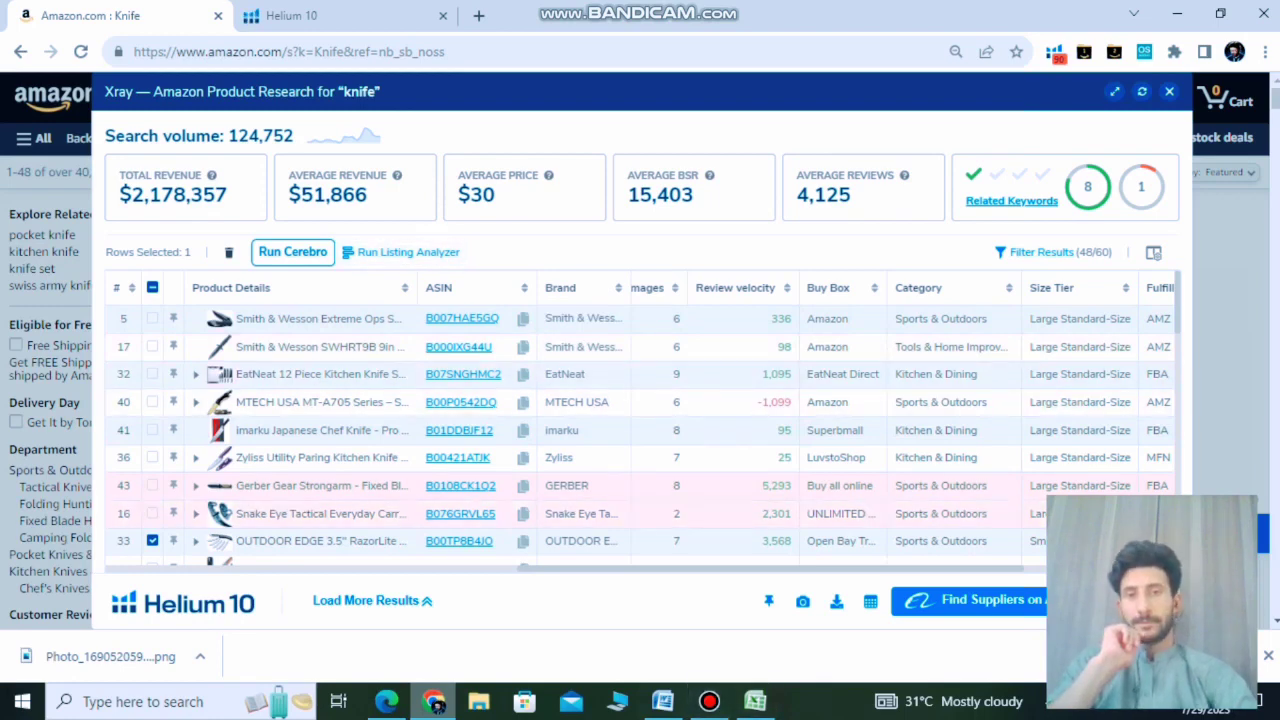
key("alt+Tab")
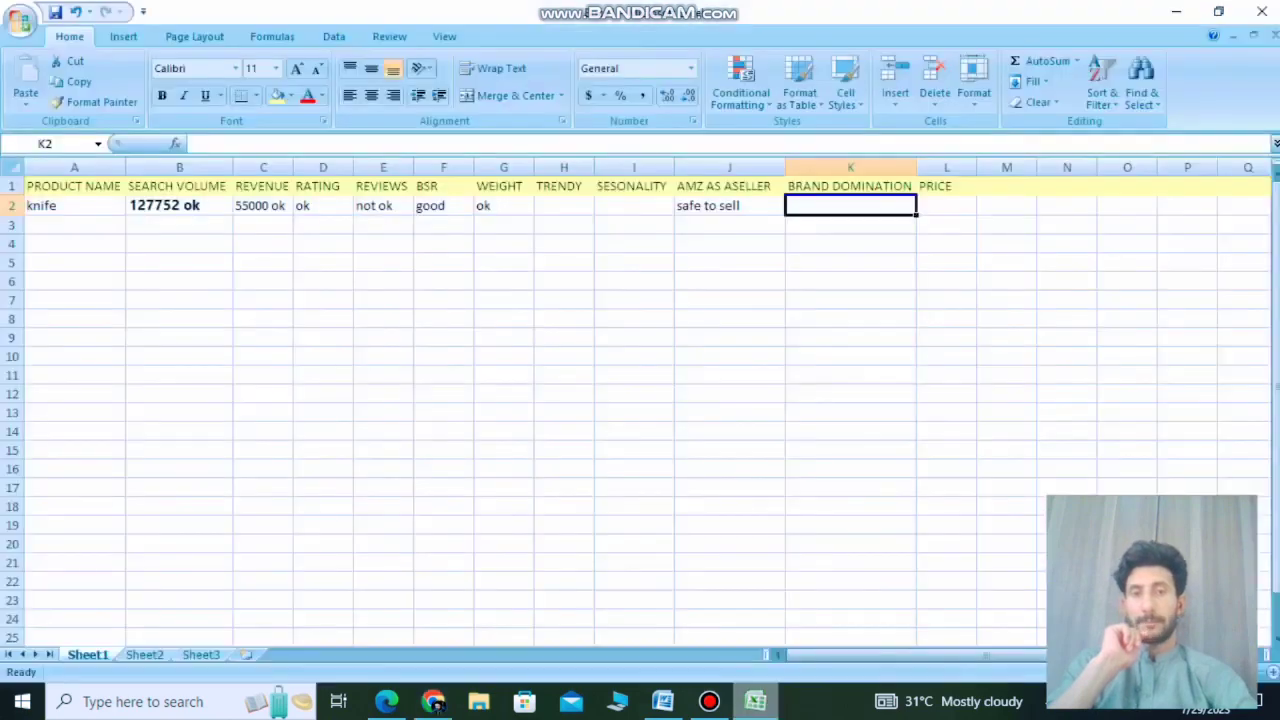
type("safe to sell")
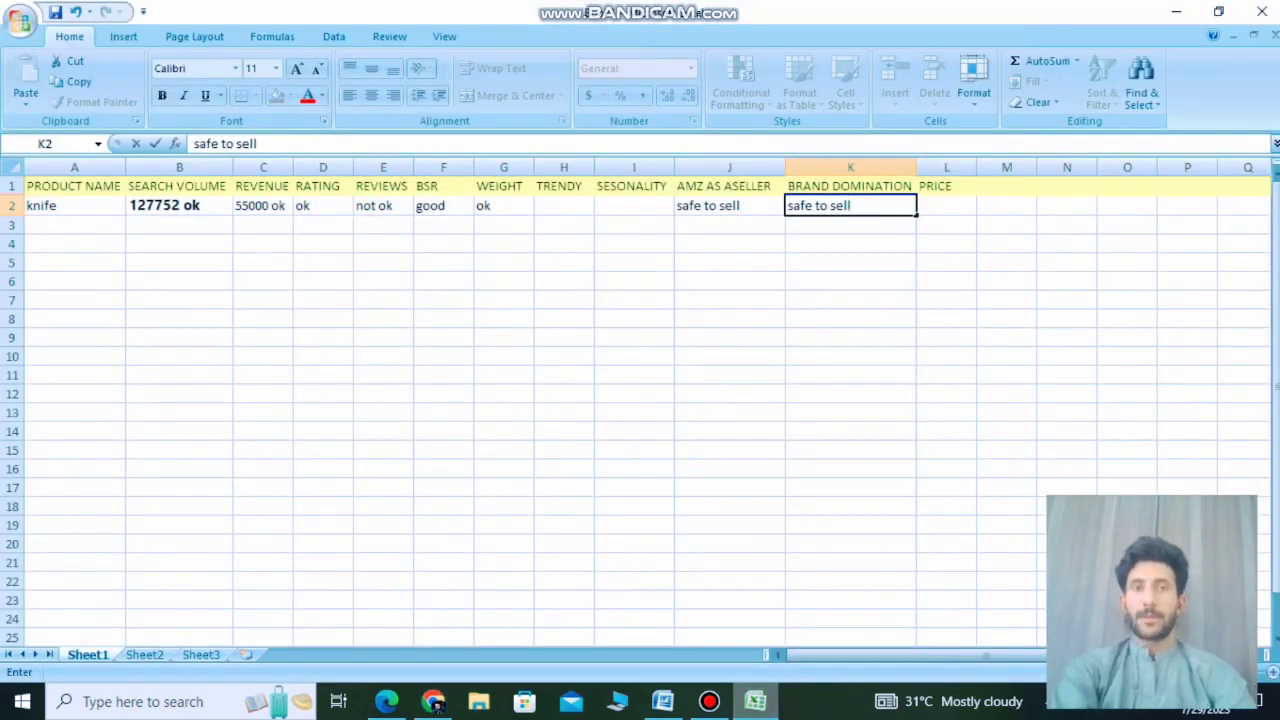
key("Tab")
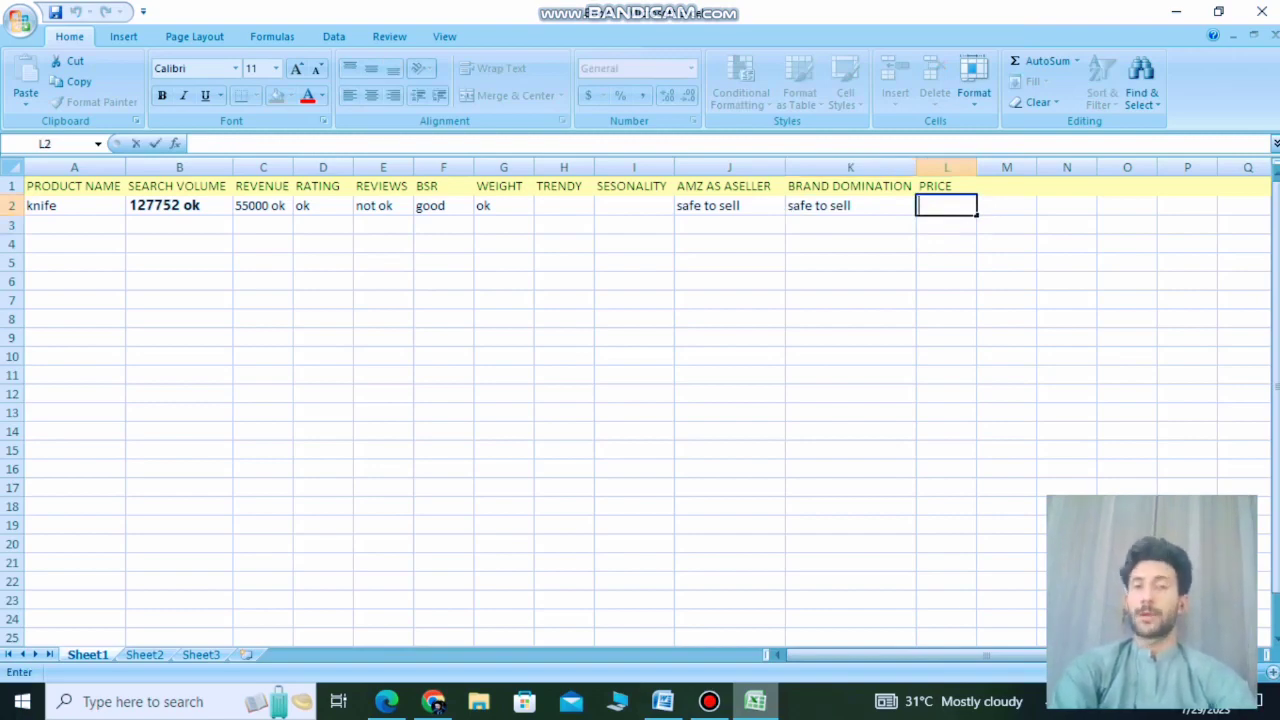
type("not ok")
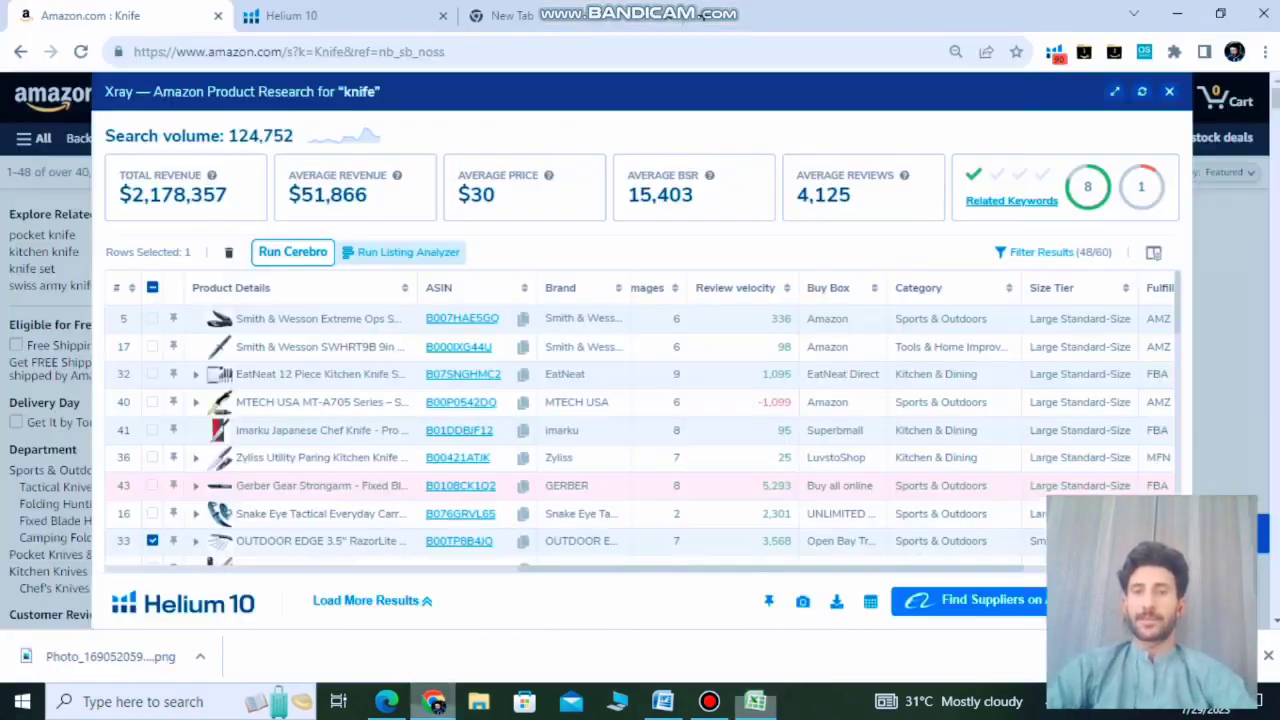
Step: Switch to Chrome, search Google for "google trend" in a new tab, and open the Google Trends site
left_click(433, 701)
left_click(530, 16)
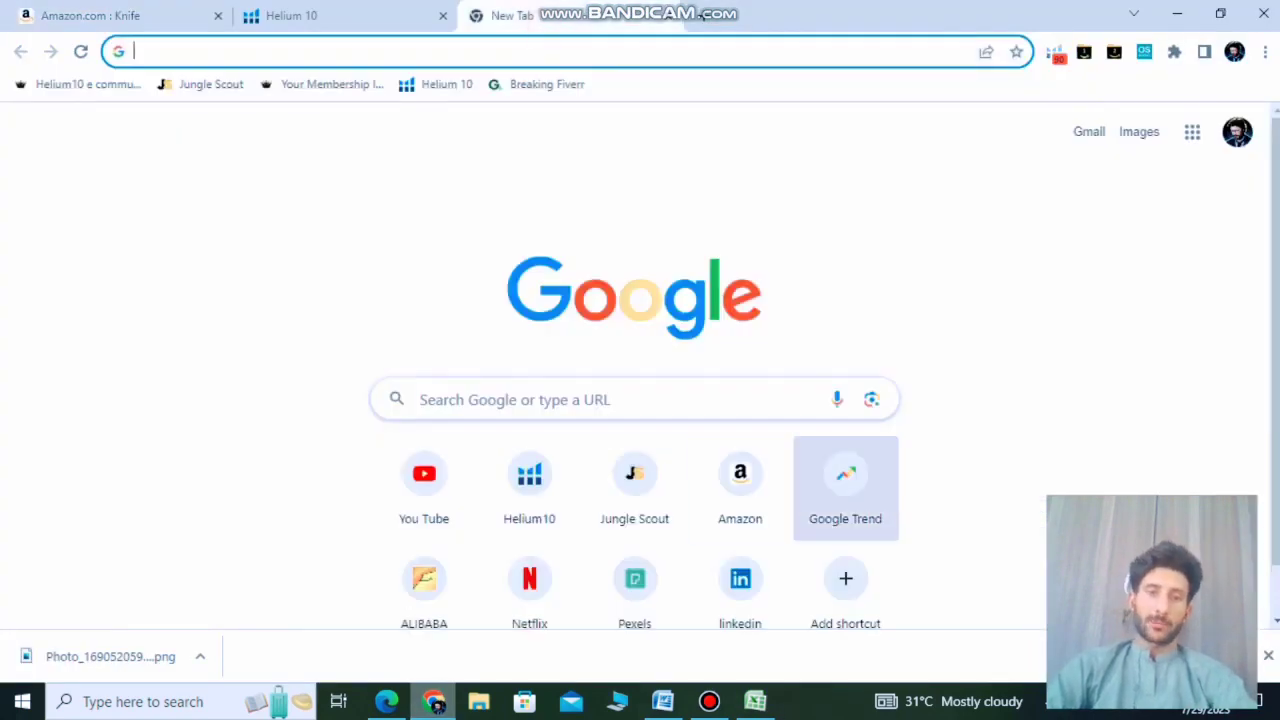
left_click(643, 401)
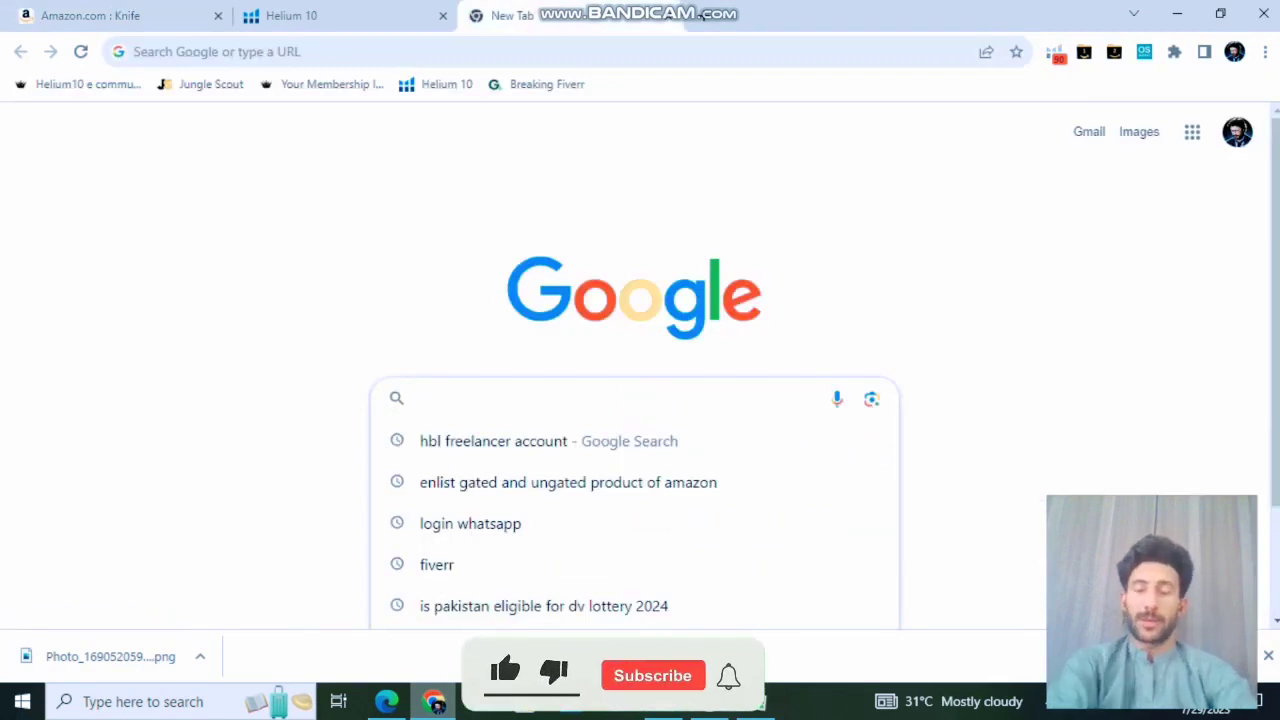
type("goog")
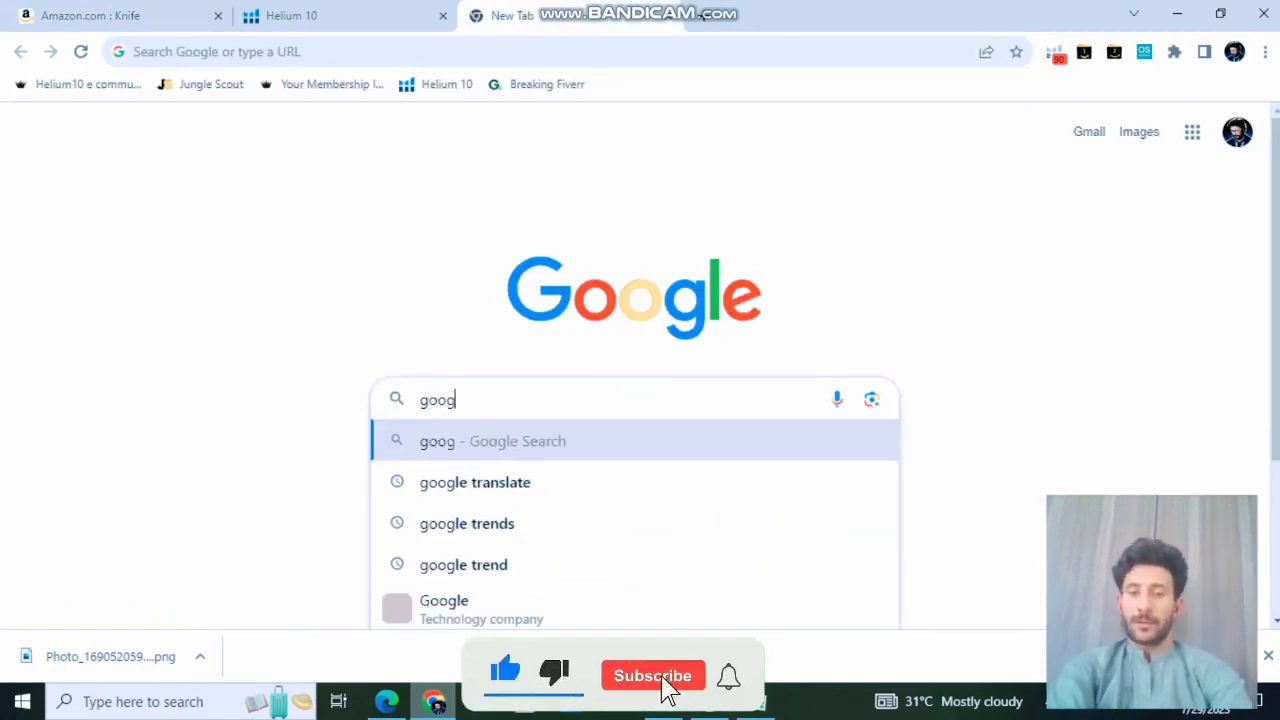
type("le trend")
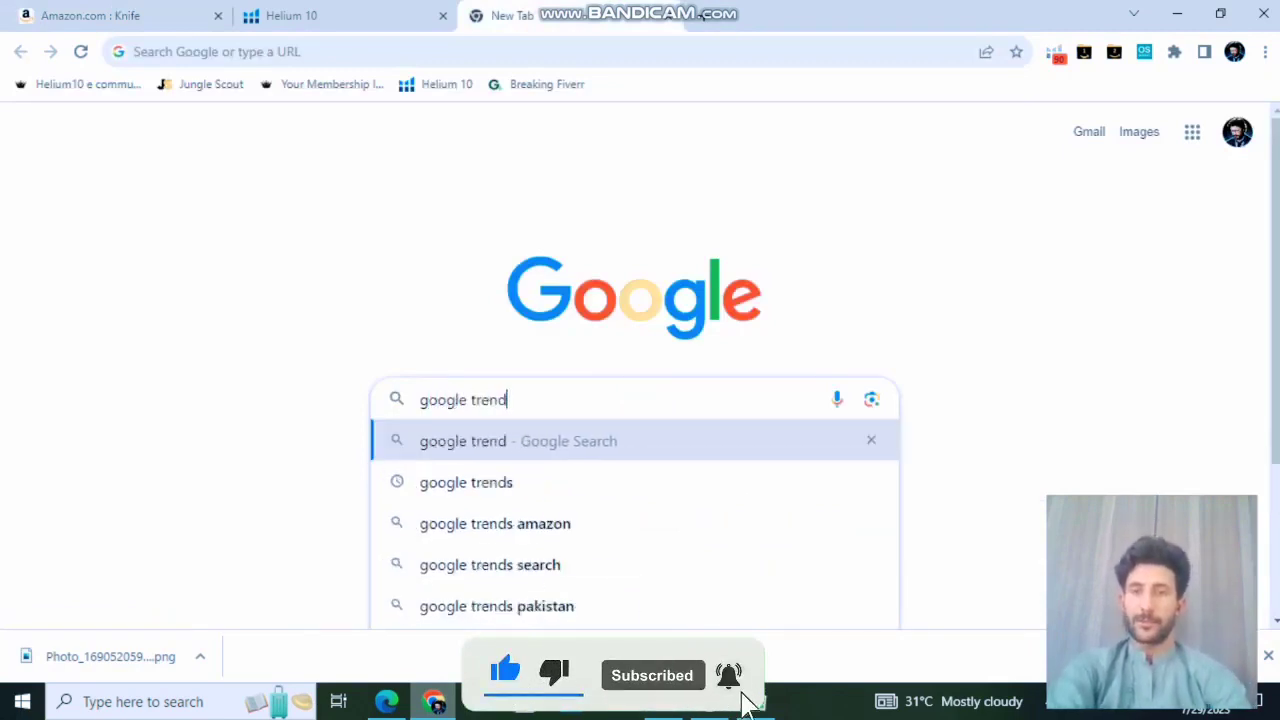
key("Return")
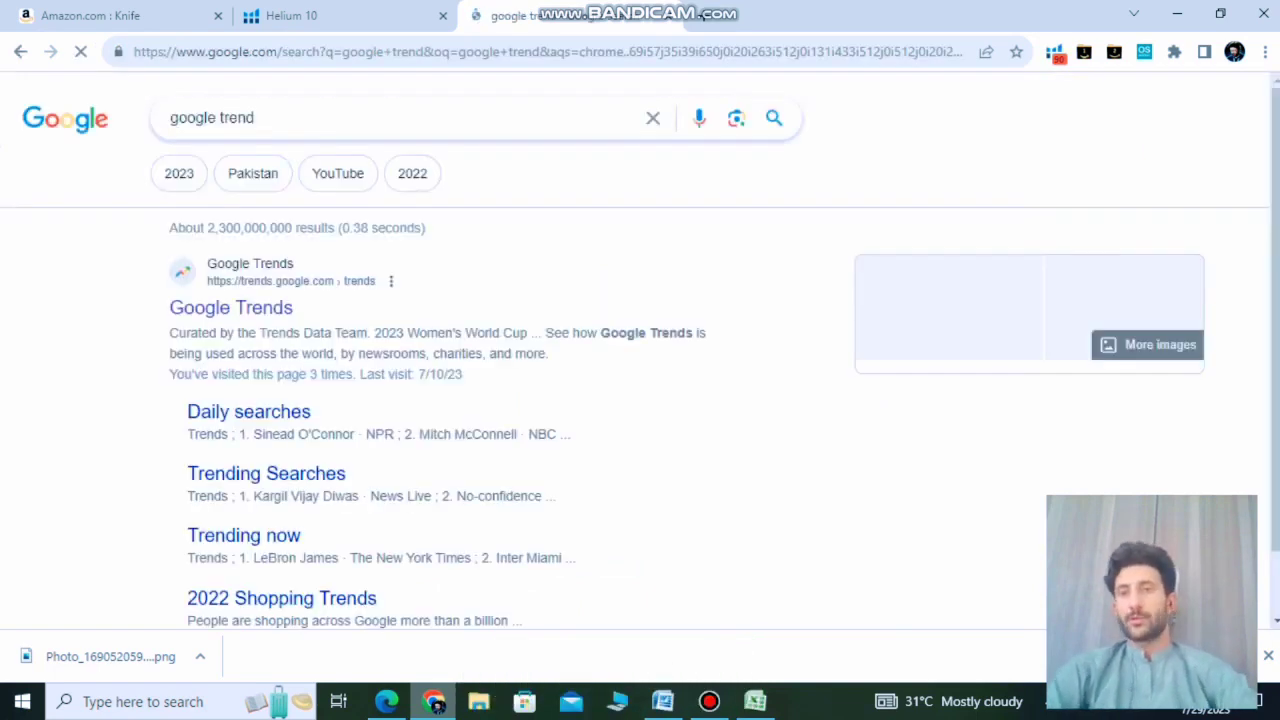
left_click(240, 309)
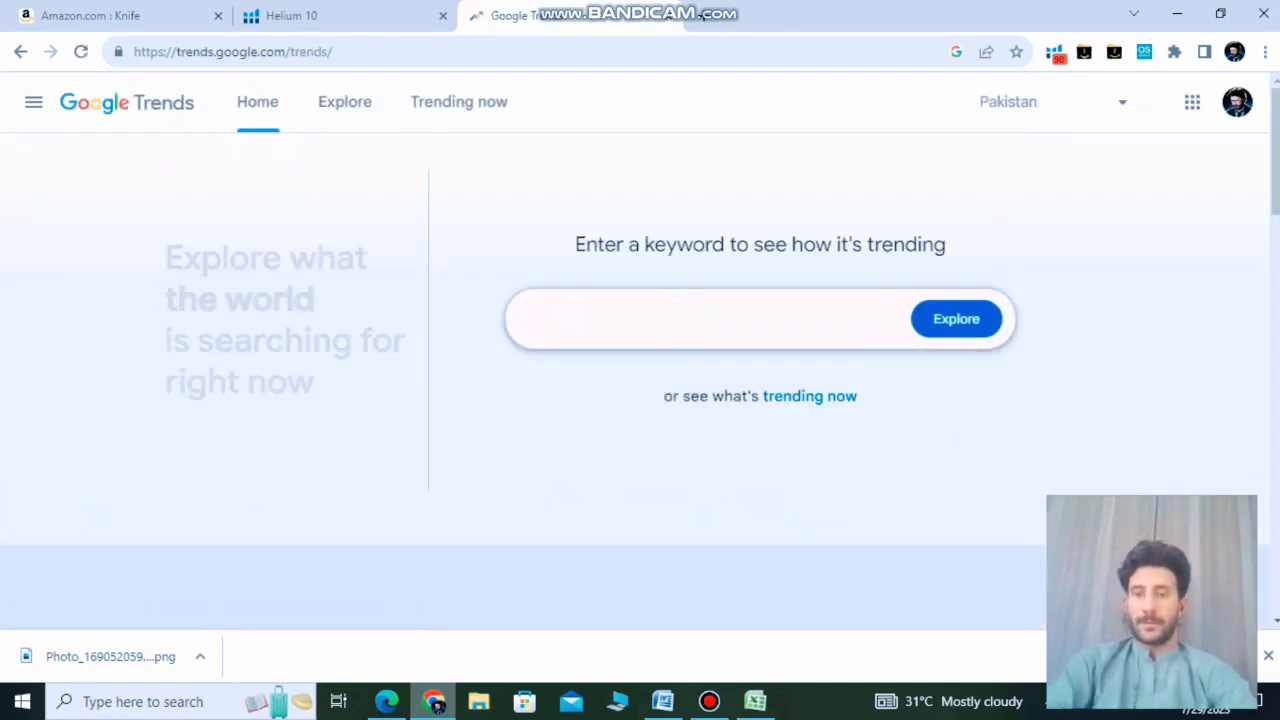
Step: Explore the search term "knife" in Google Trends
type("kn")
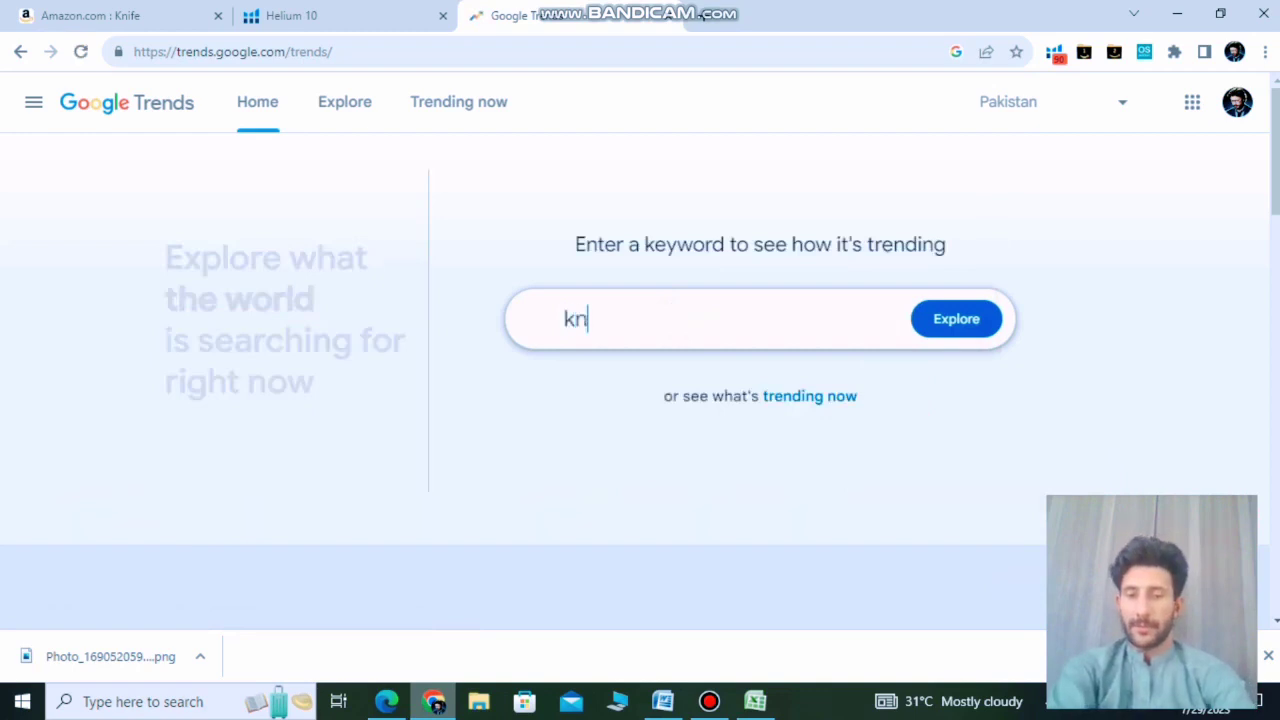
type("ife")
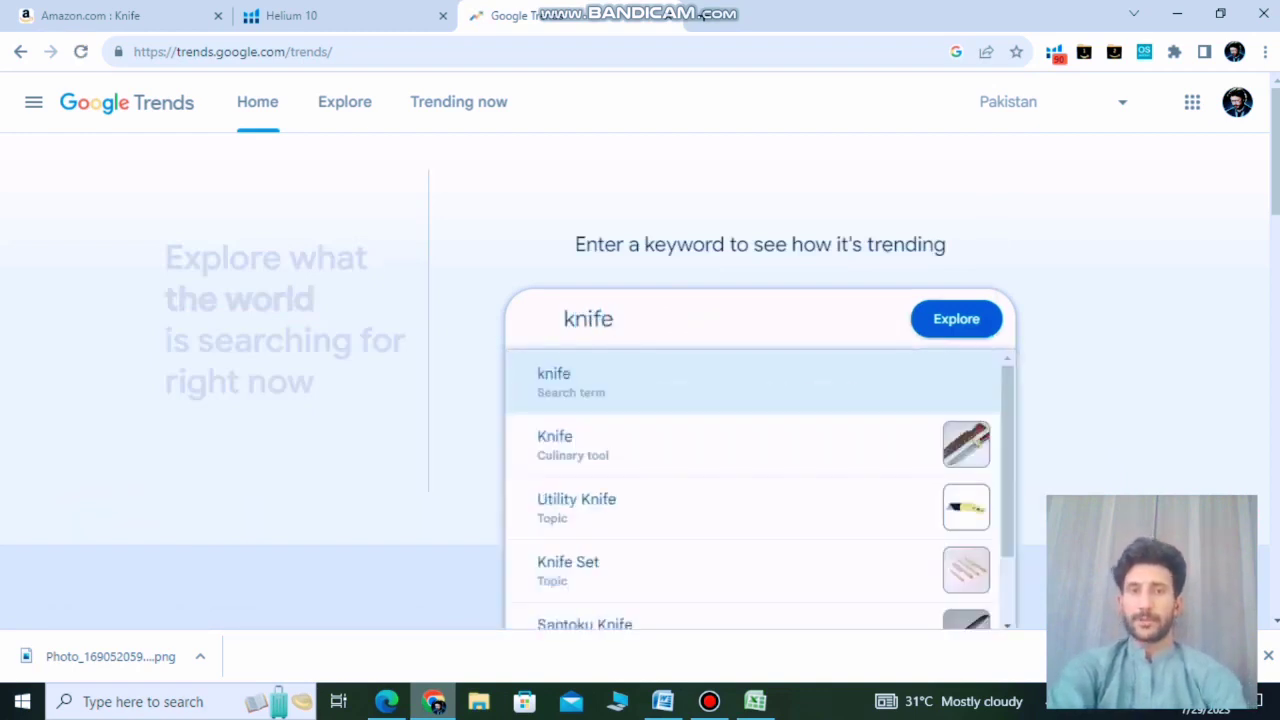
key("Return")
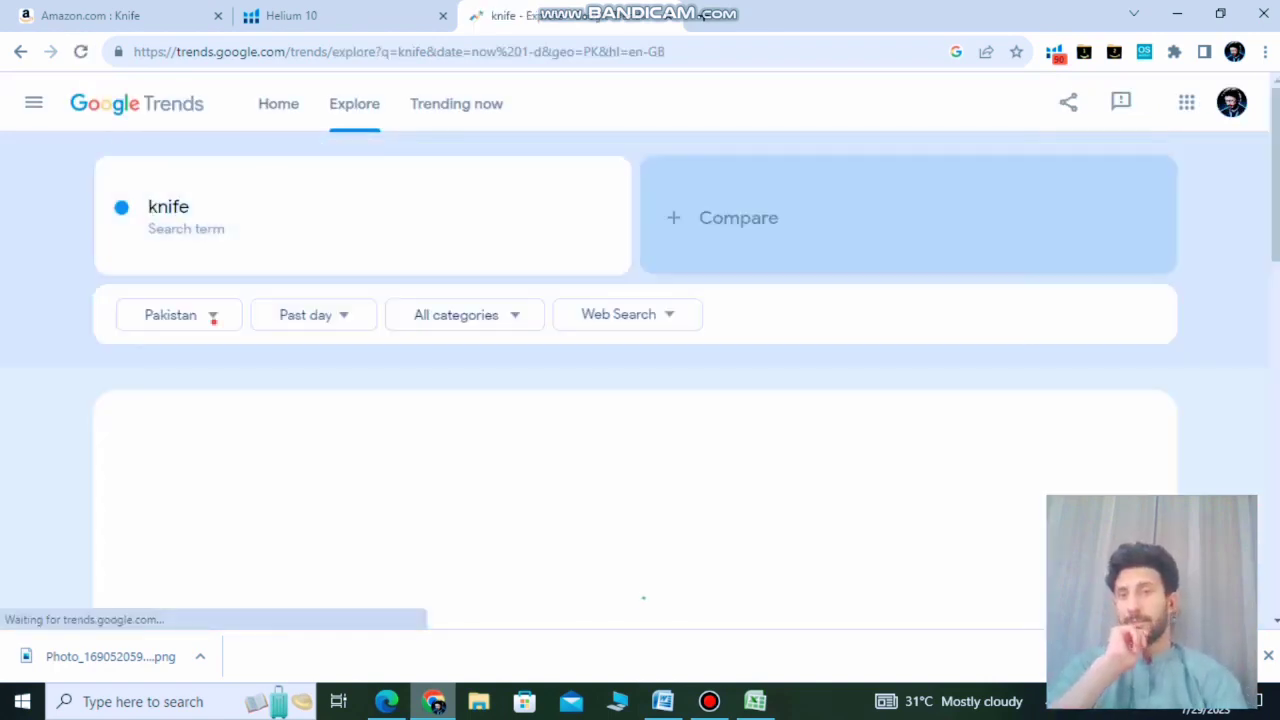
Step: Set the knife trend's region to United States and its period to Past 5 years, and view the interest-over-time chart
left_click(212, 316)
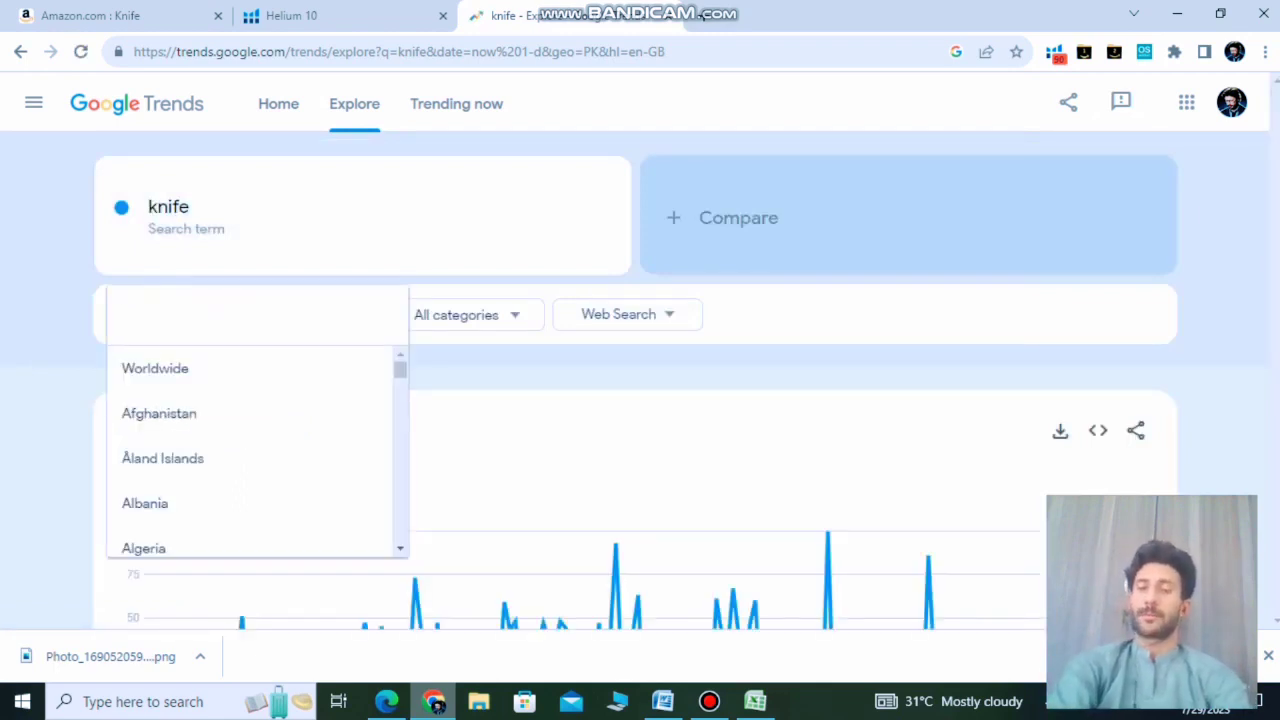
type("united")
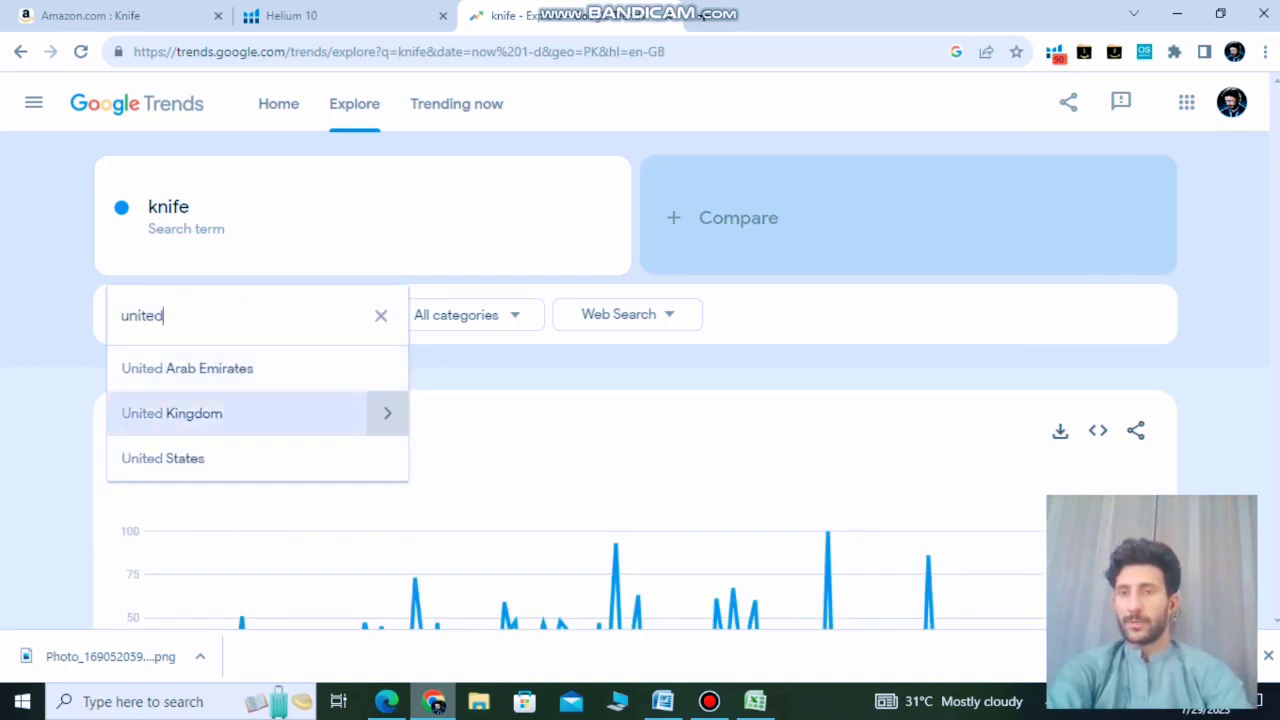
left_click(207, 460)
left_click(365, 318)
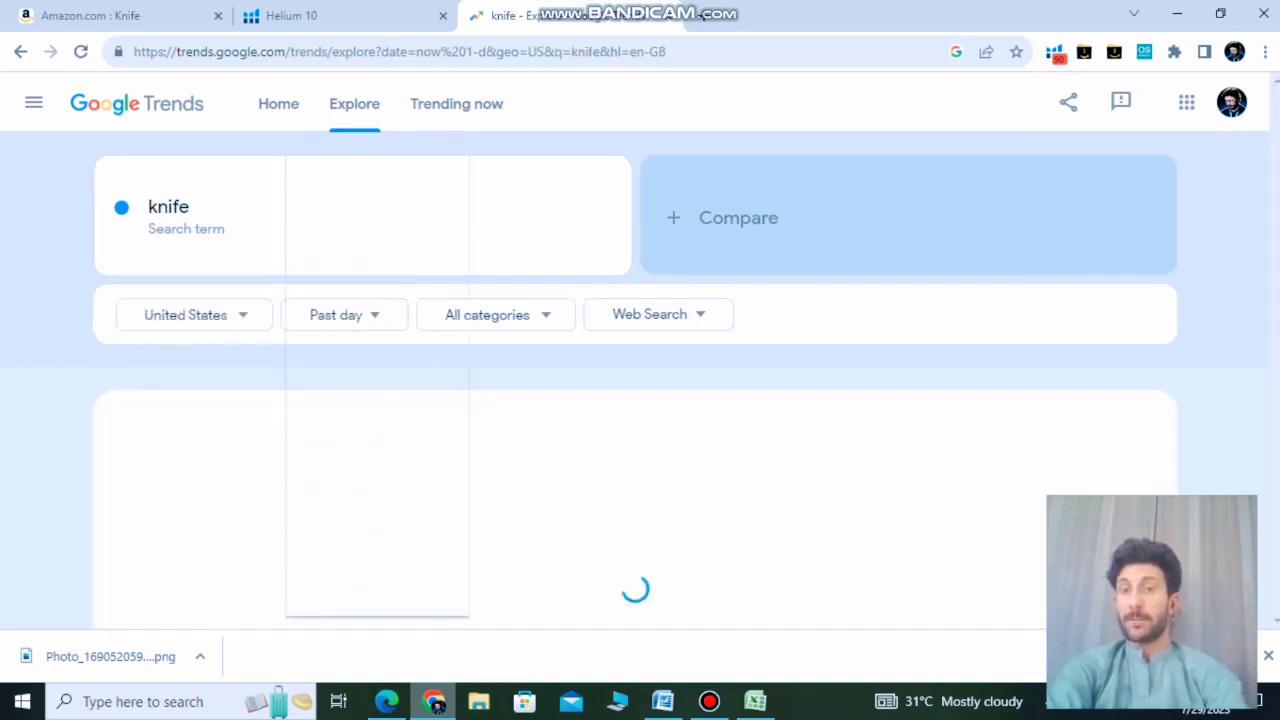
left_click(338, 488)
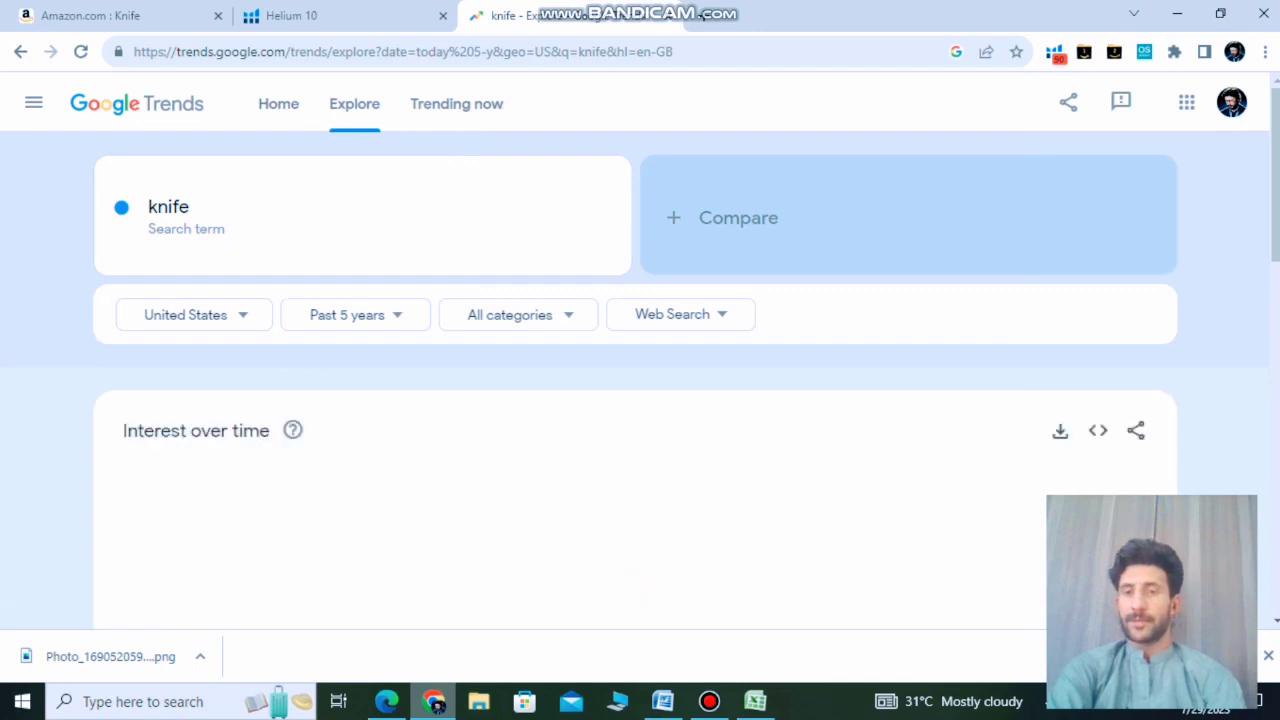
scroll(640, 400, "down", 2)
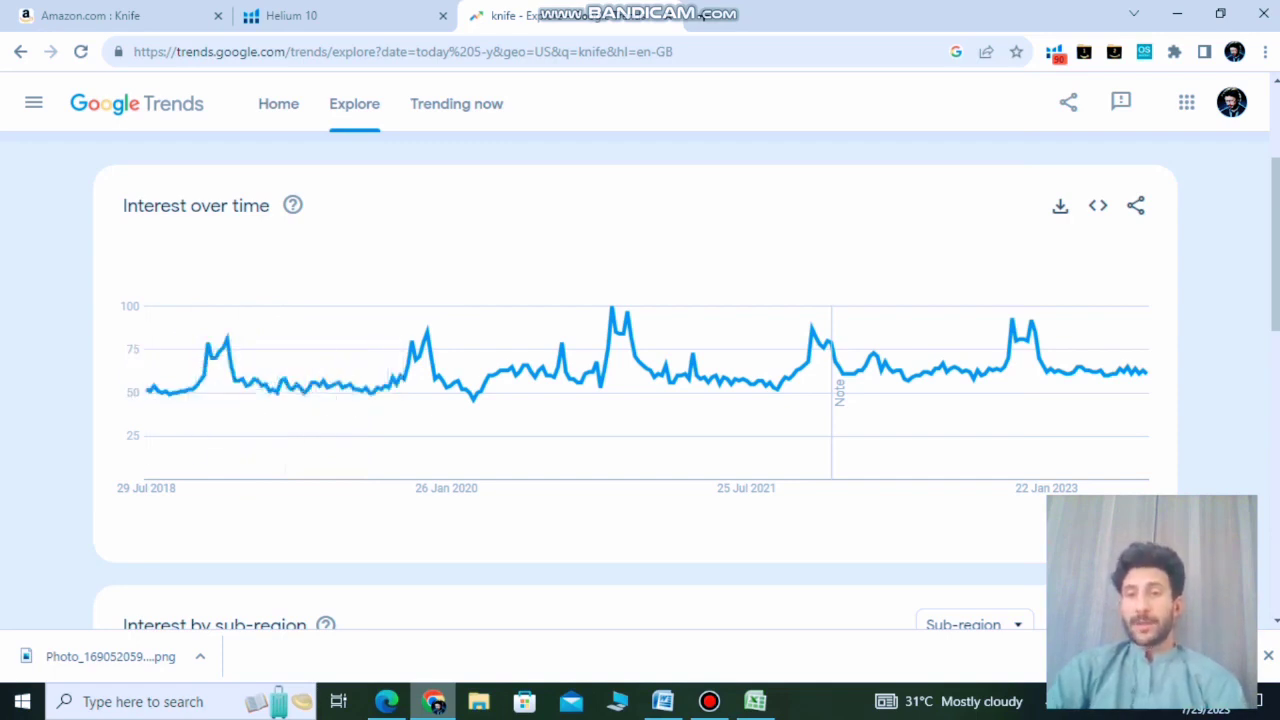
Step: Switch to Excel, enter "ok" under SESONALITY for the knife, and move to the TRENDY cell H2
mouse_move(436, 703)
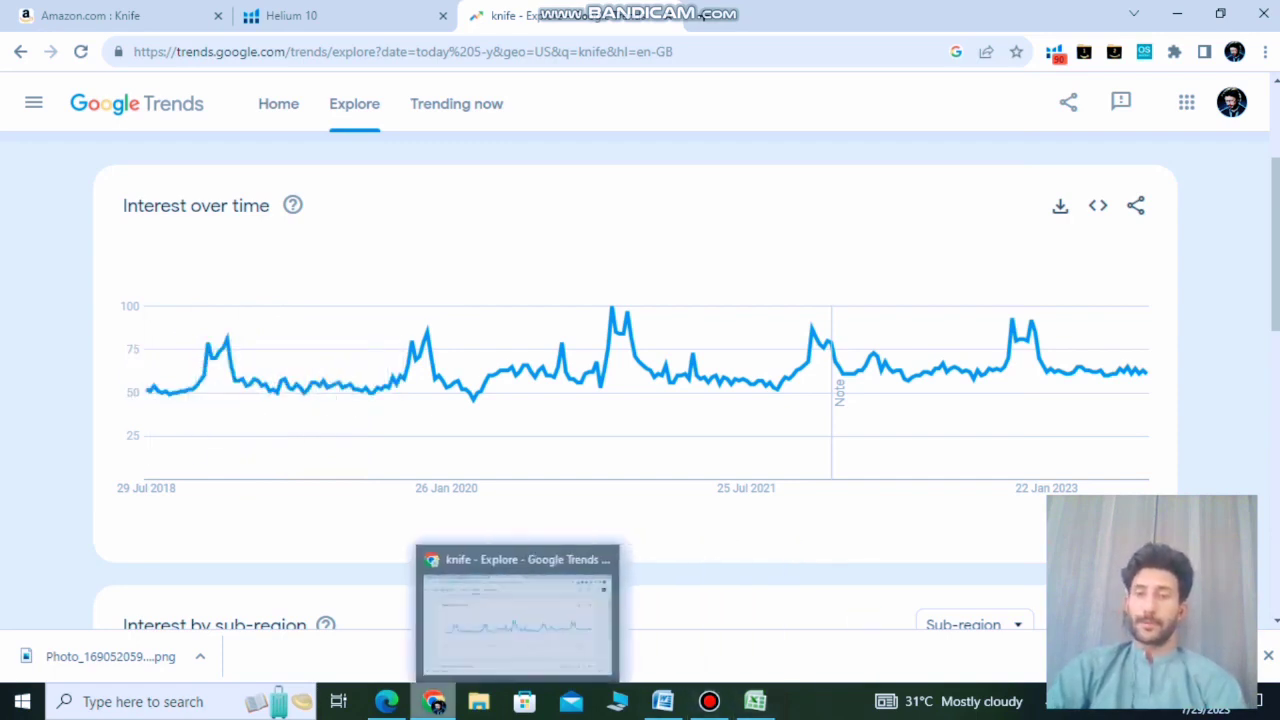
left_click(755, 701)
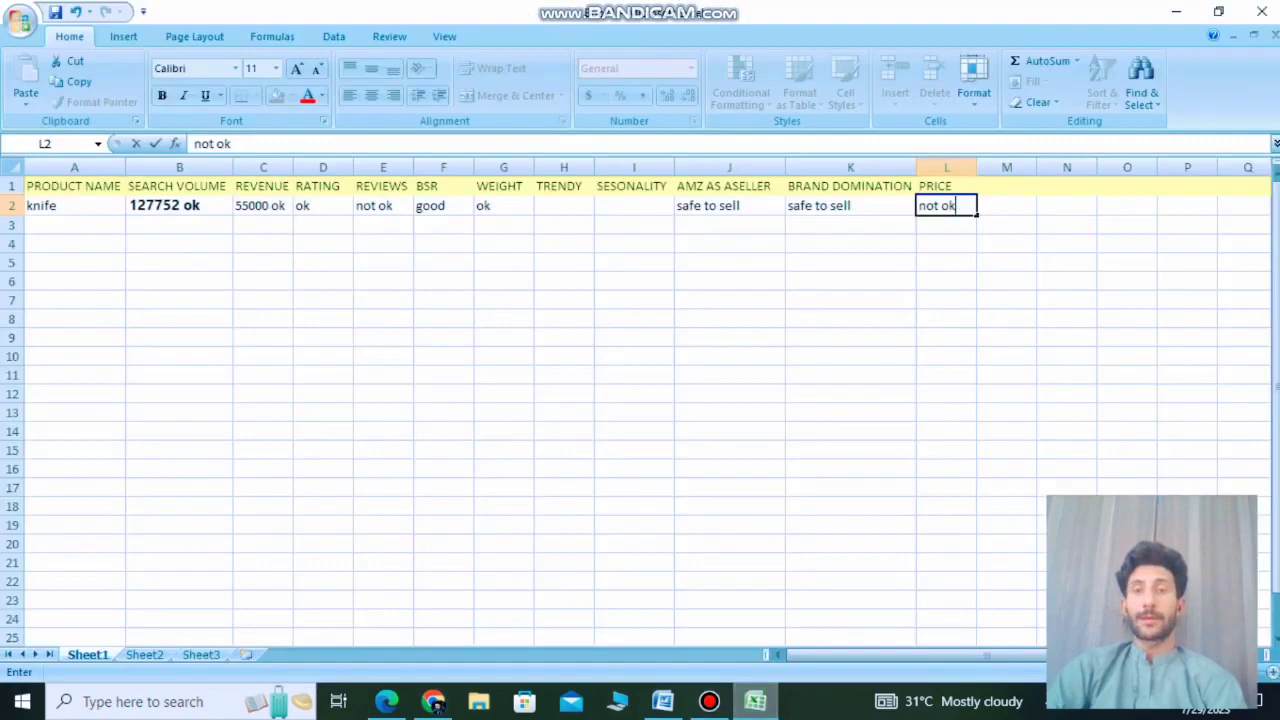
left_click(613, 205)
type("ok")
left_click(563, 205)
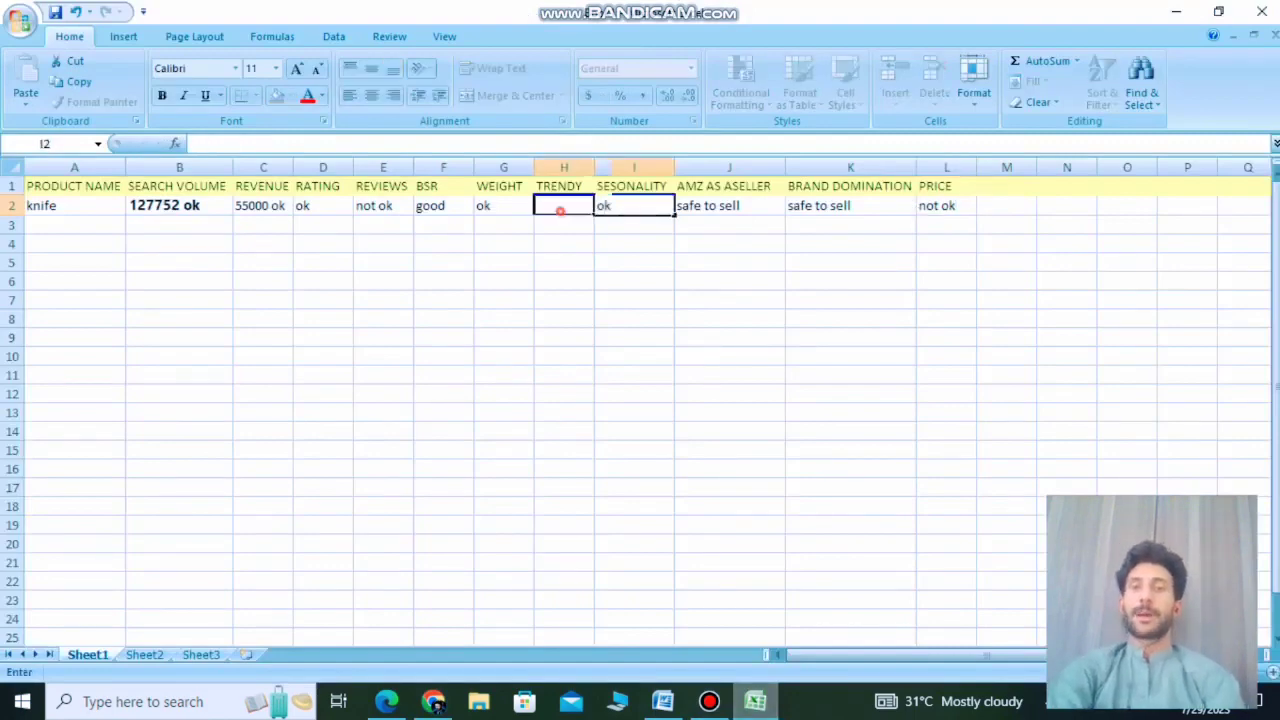
Step: Switch to Chrome, replace the Google Trends search term with "face mask", and view its interest-over-time chart
left_click(433, 701)
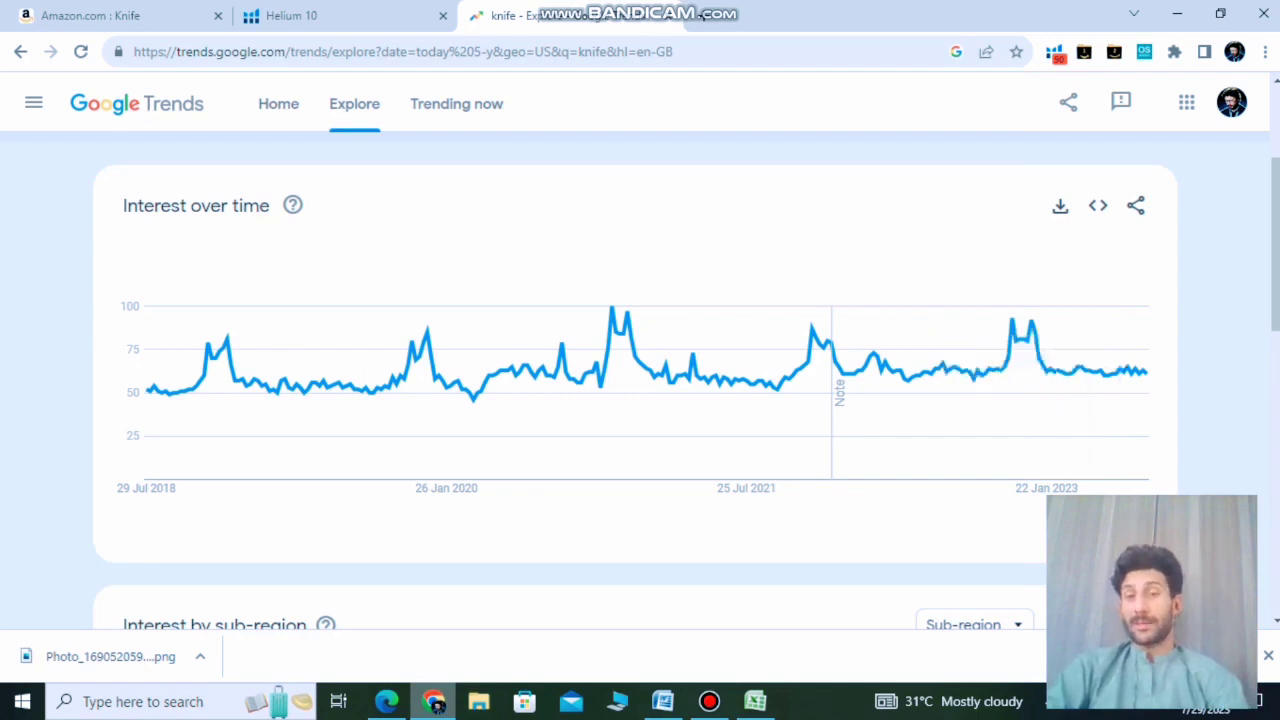
scroll(640, 380, "up", 3)
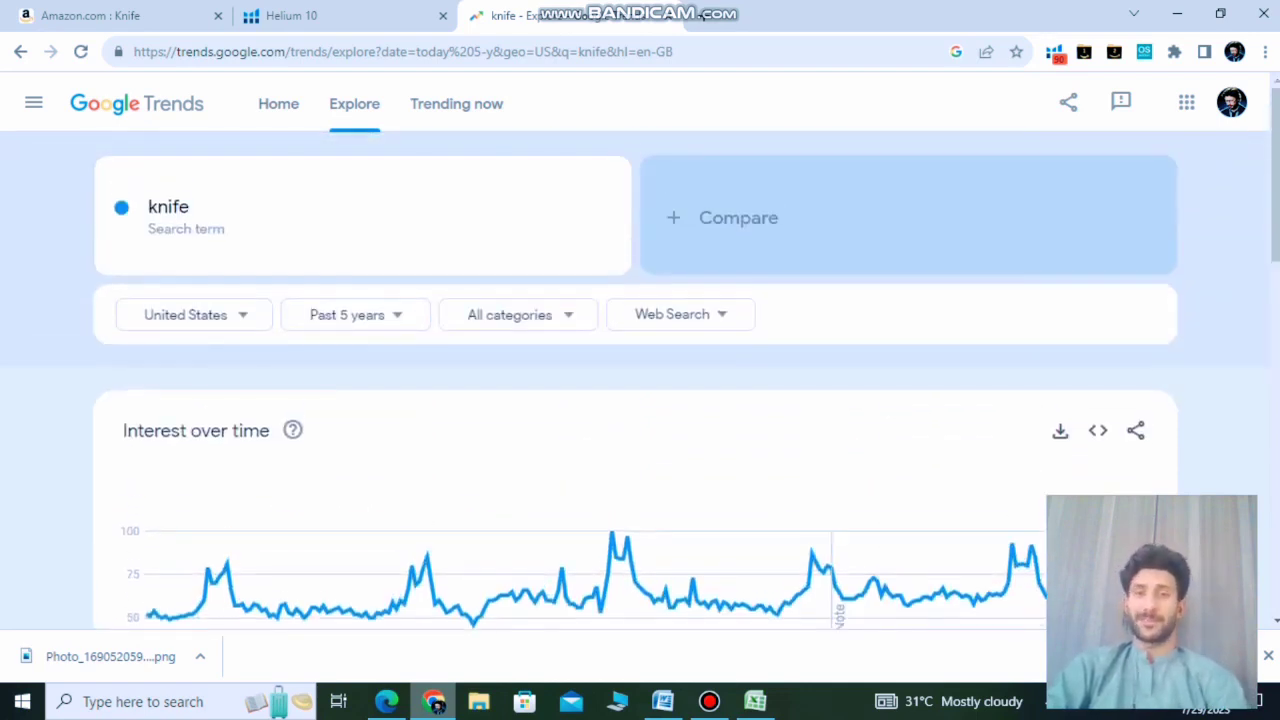
left_click(168, 207)
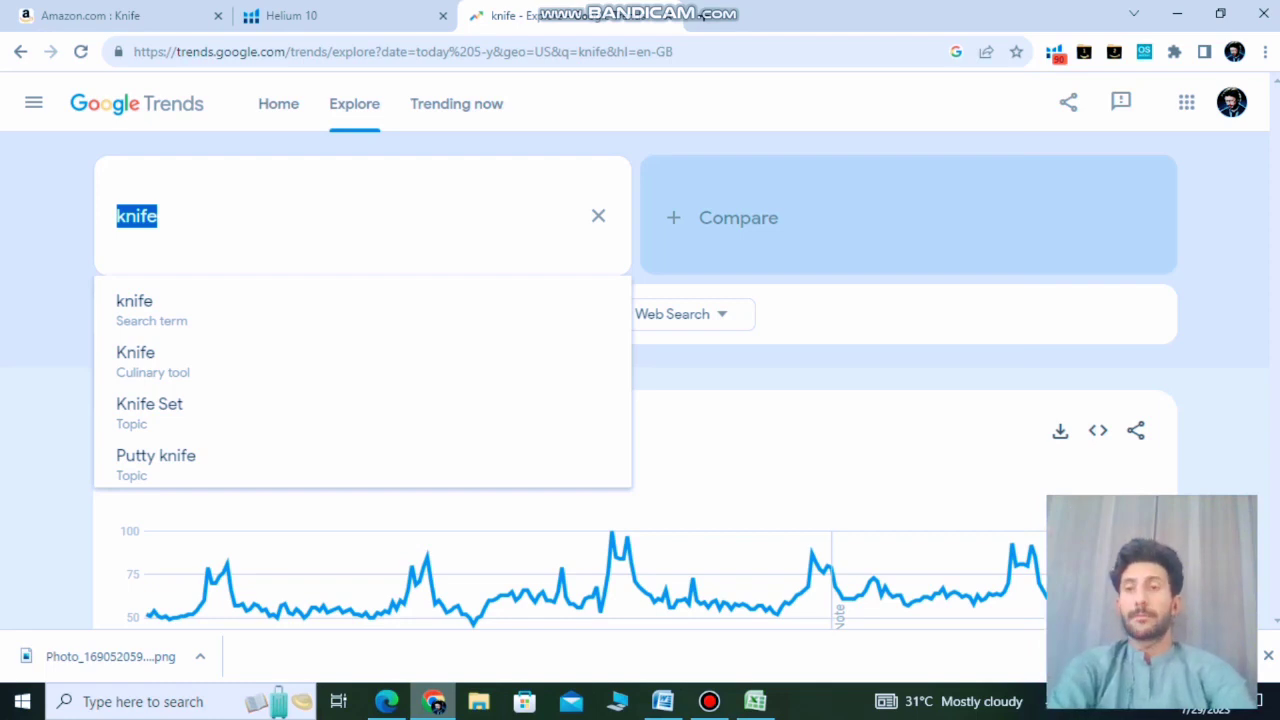
key("BackSpace")
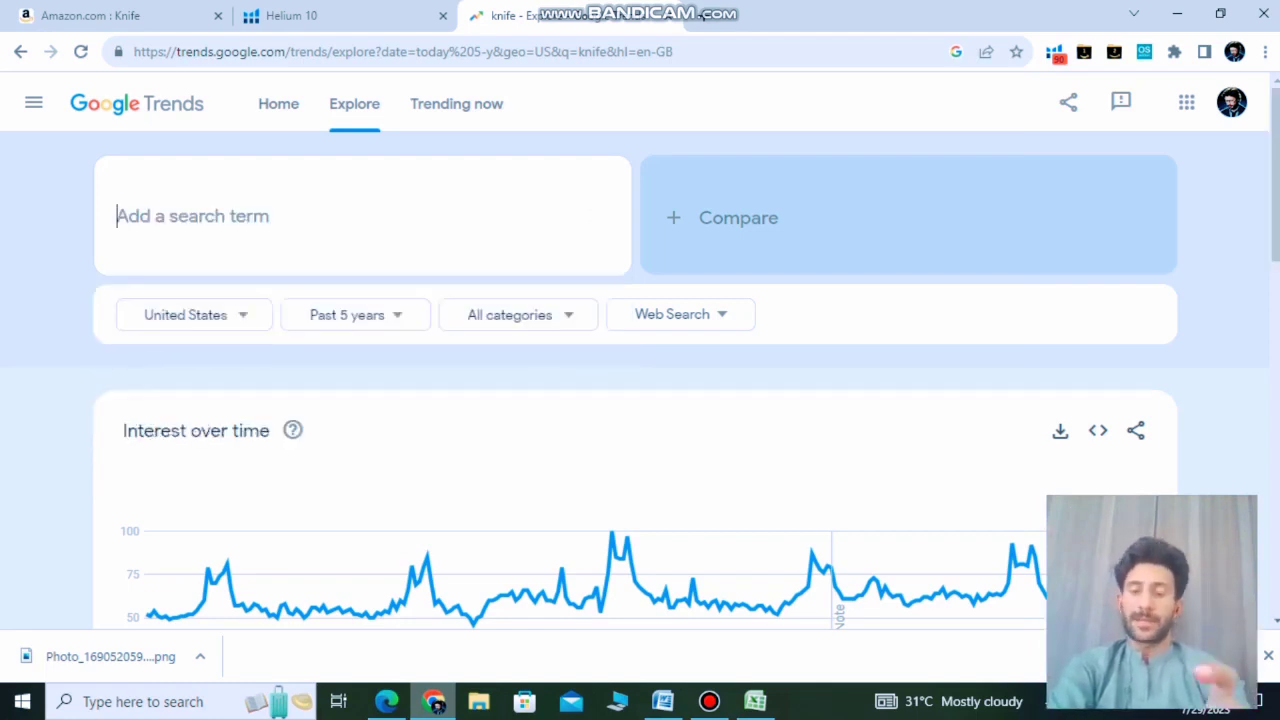
type("faced")
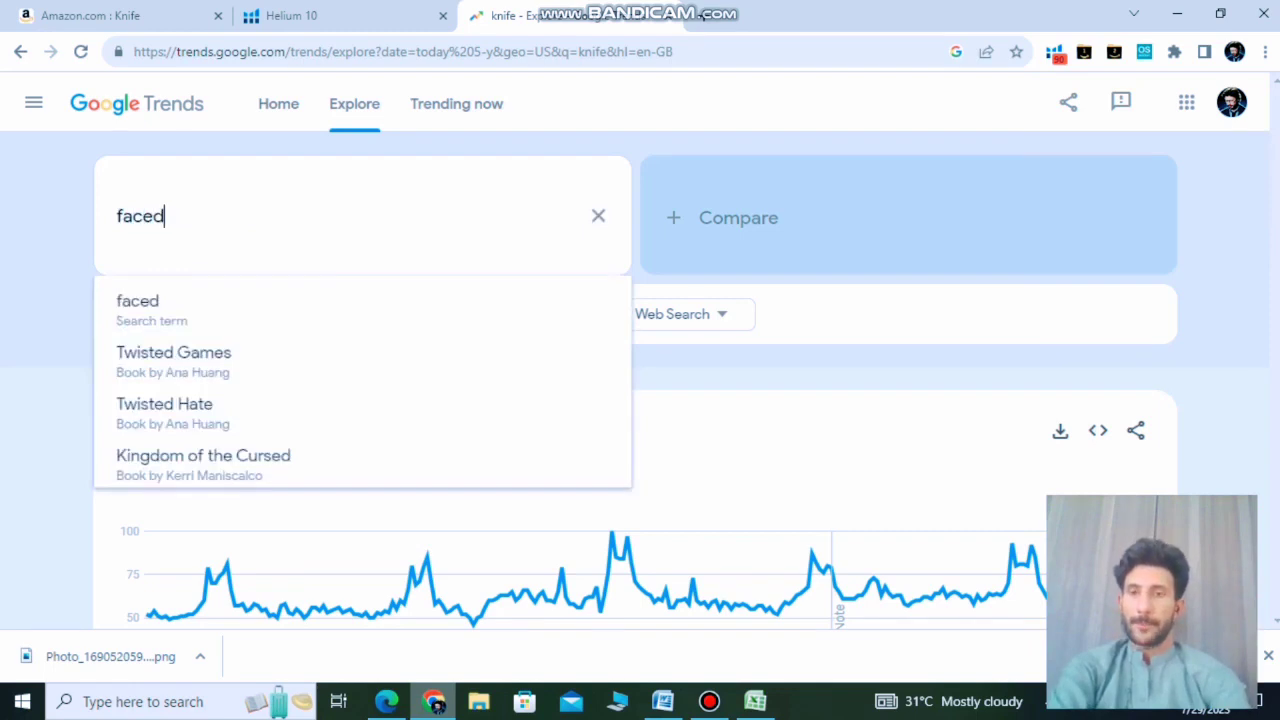
key("BackSpace")
type("max")
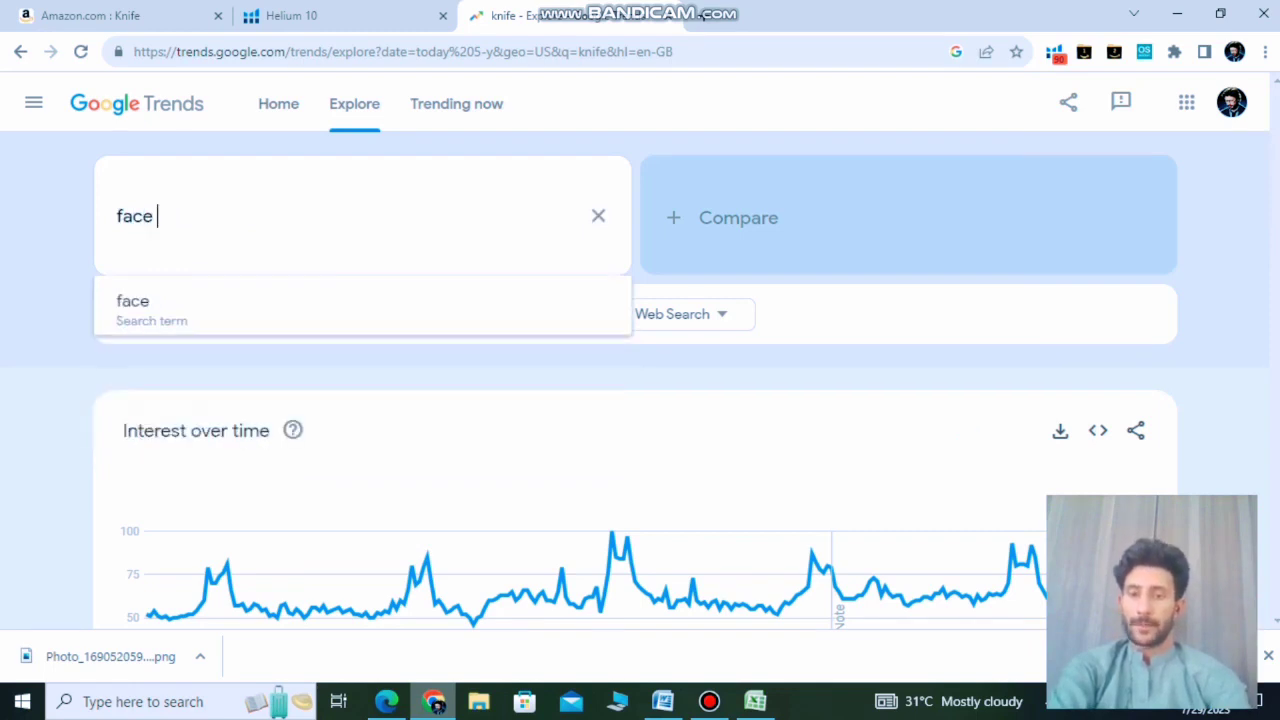
key("BackSpace")
type("sk")
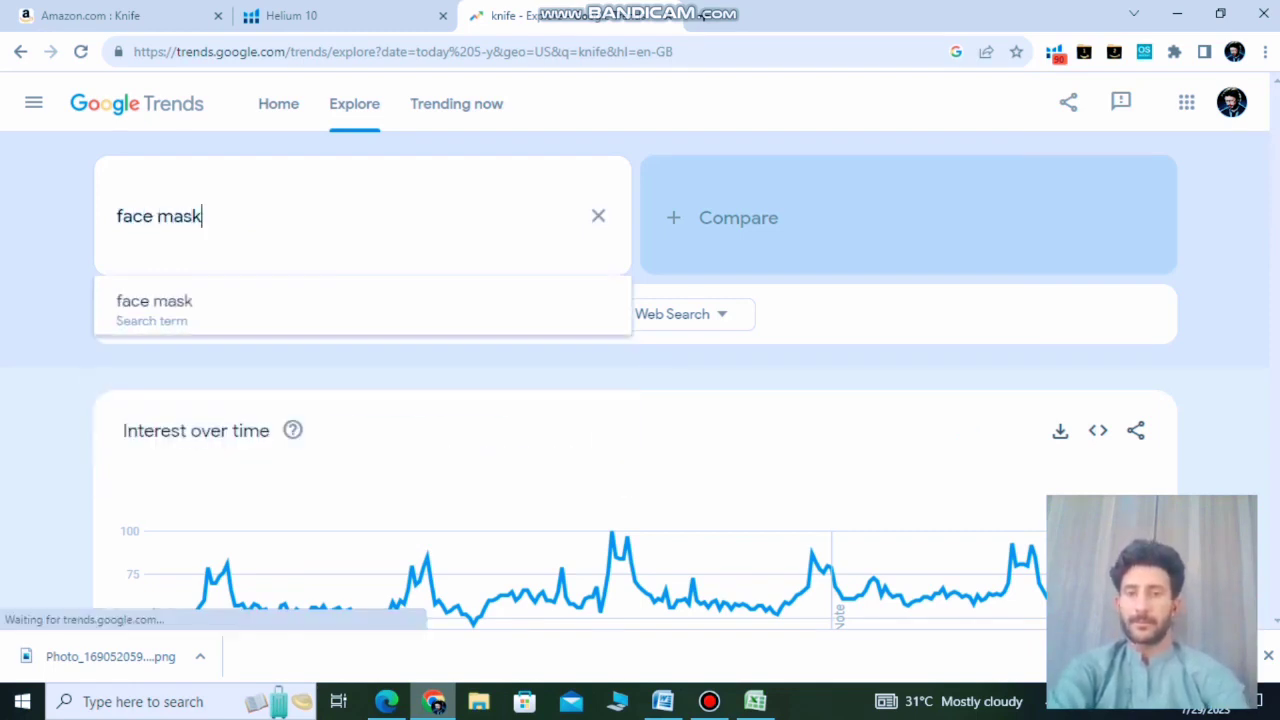
key("Return")
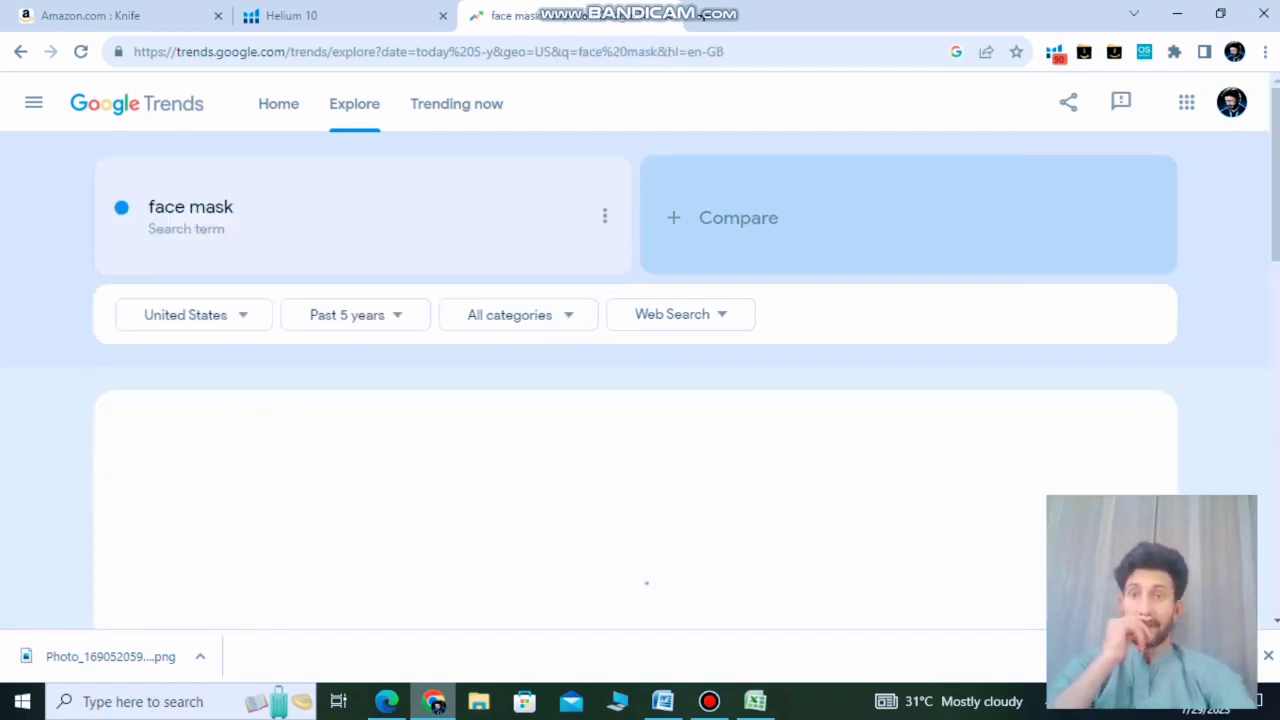
scroll(640, 380, "down", 3)
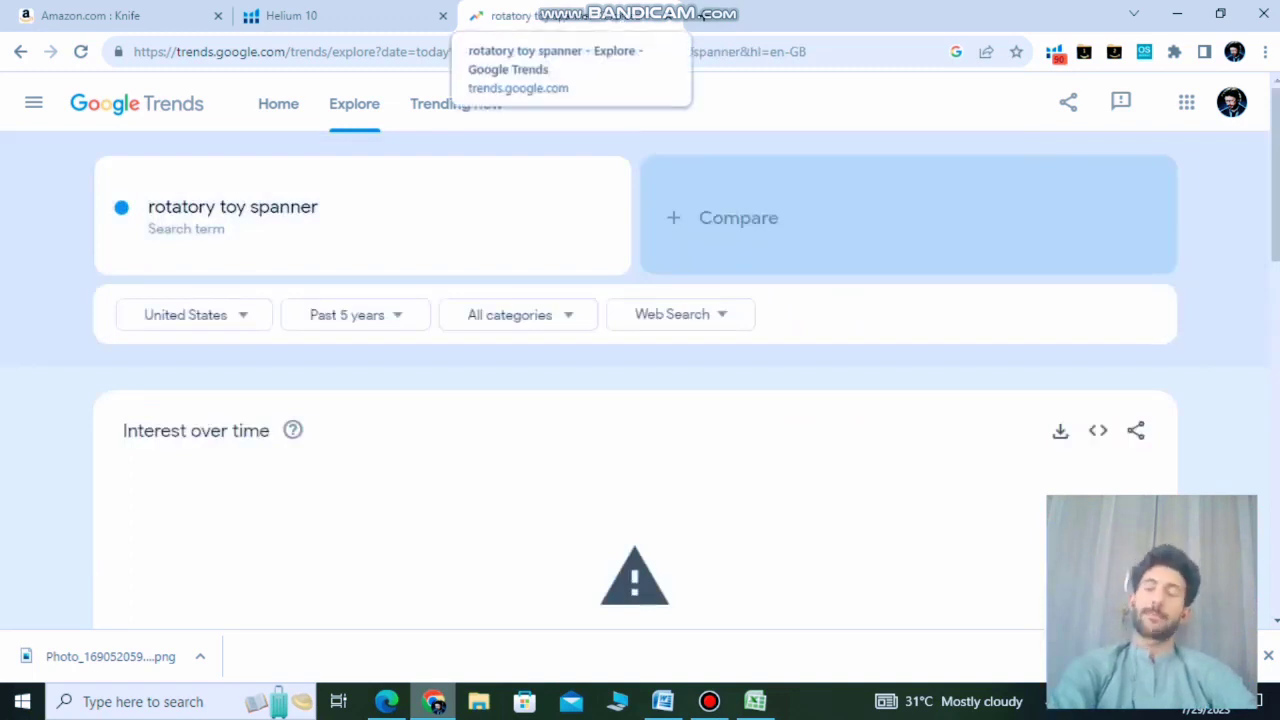
Step: Switch to Excel and enter "ok" under TRENDY for the knife
left_click(320, 15)
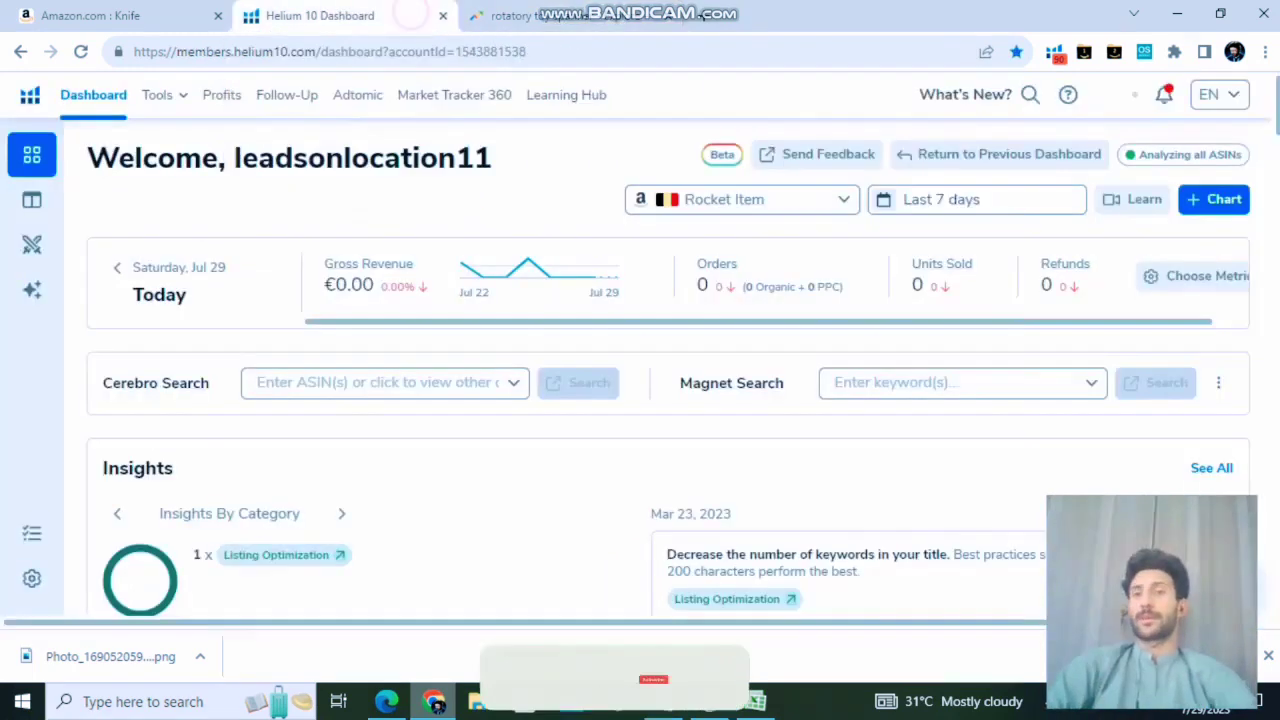
left_click(757, 702)
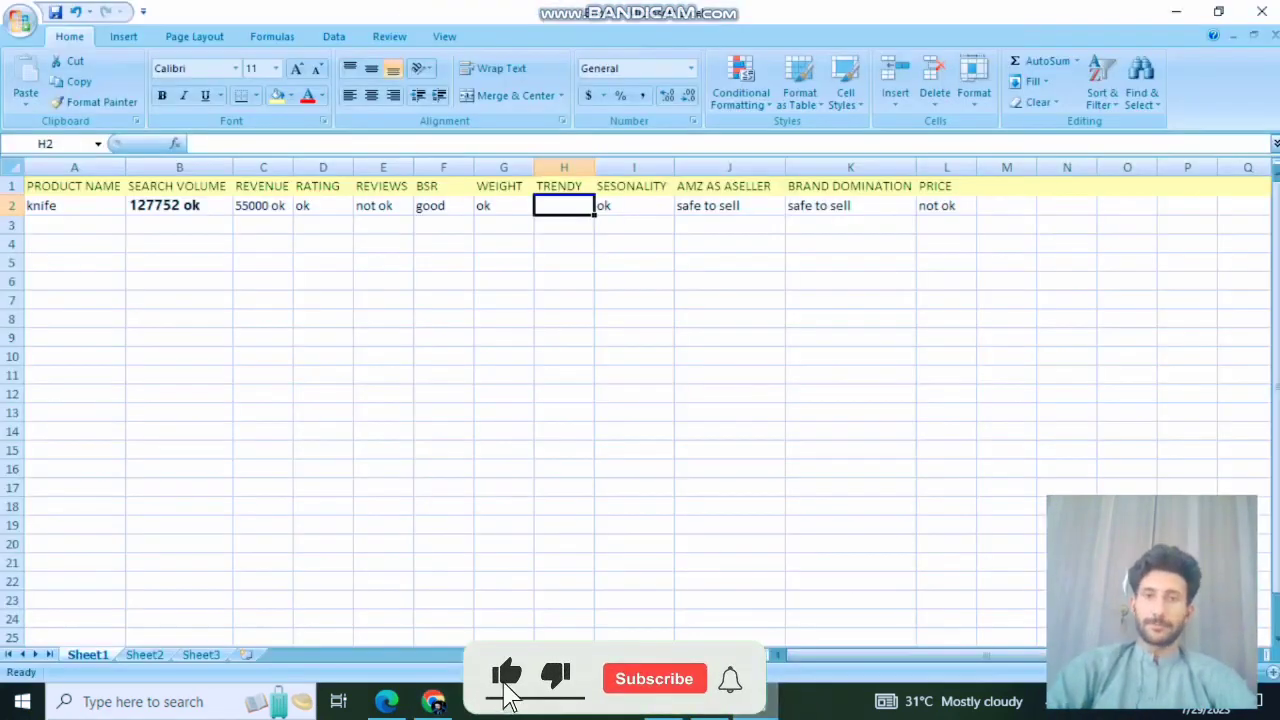
left_click(562, 219)
key("Up")
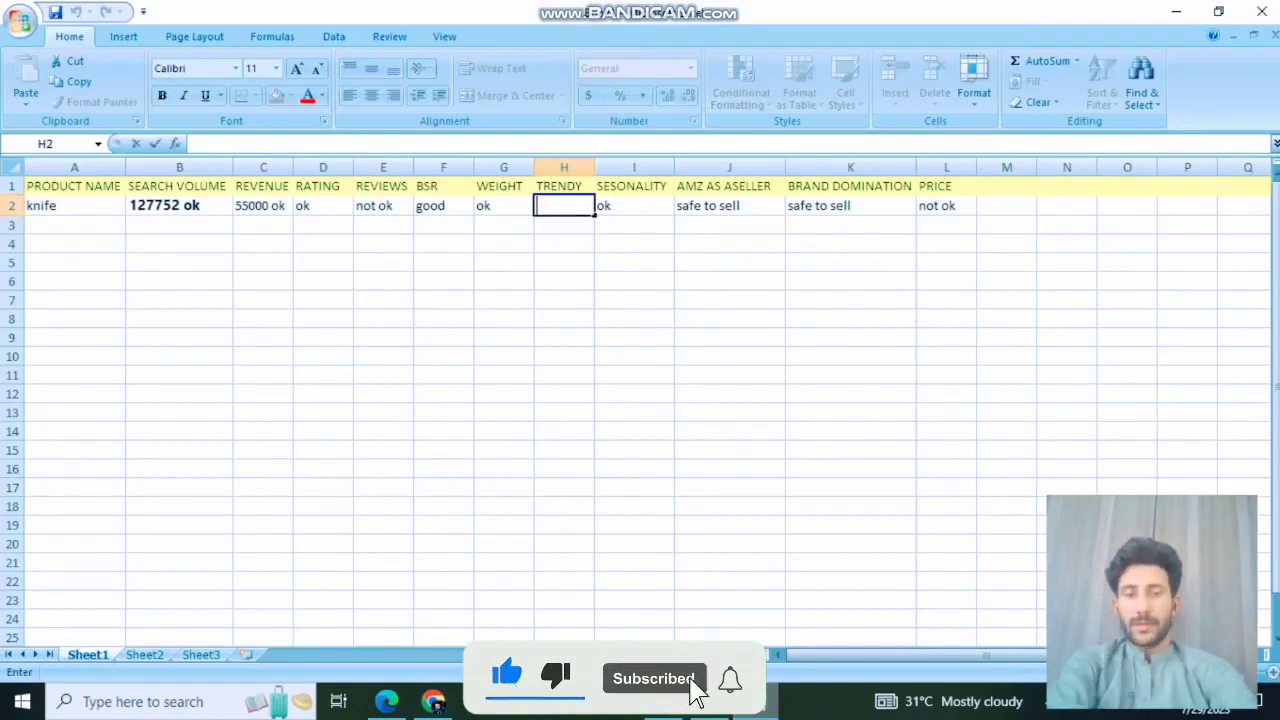
type("ok")
Step: Add the heading "competing product" in cell M1 and widen column M to fit it
left_click(1006, 187)
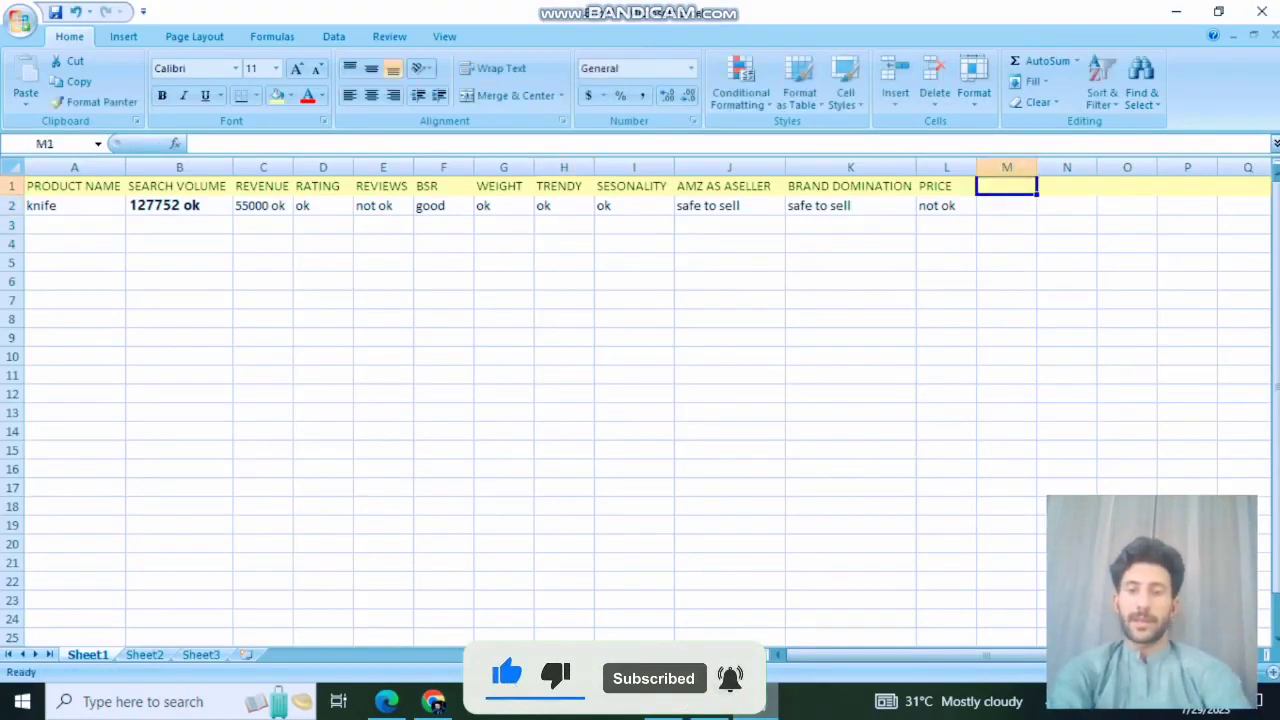
type("competing produc")
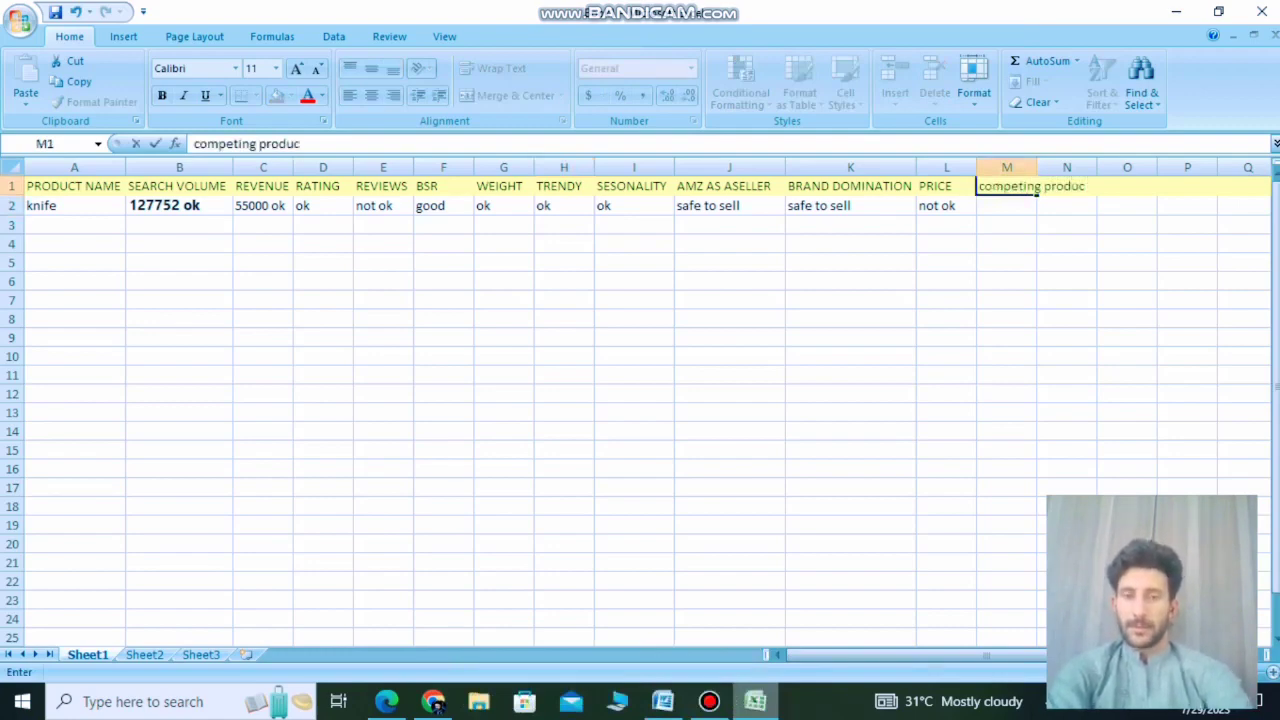
type("t")
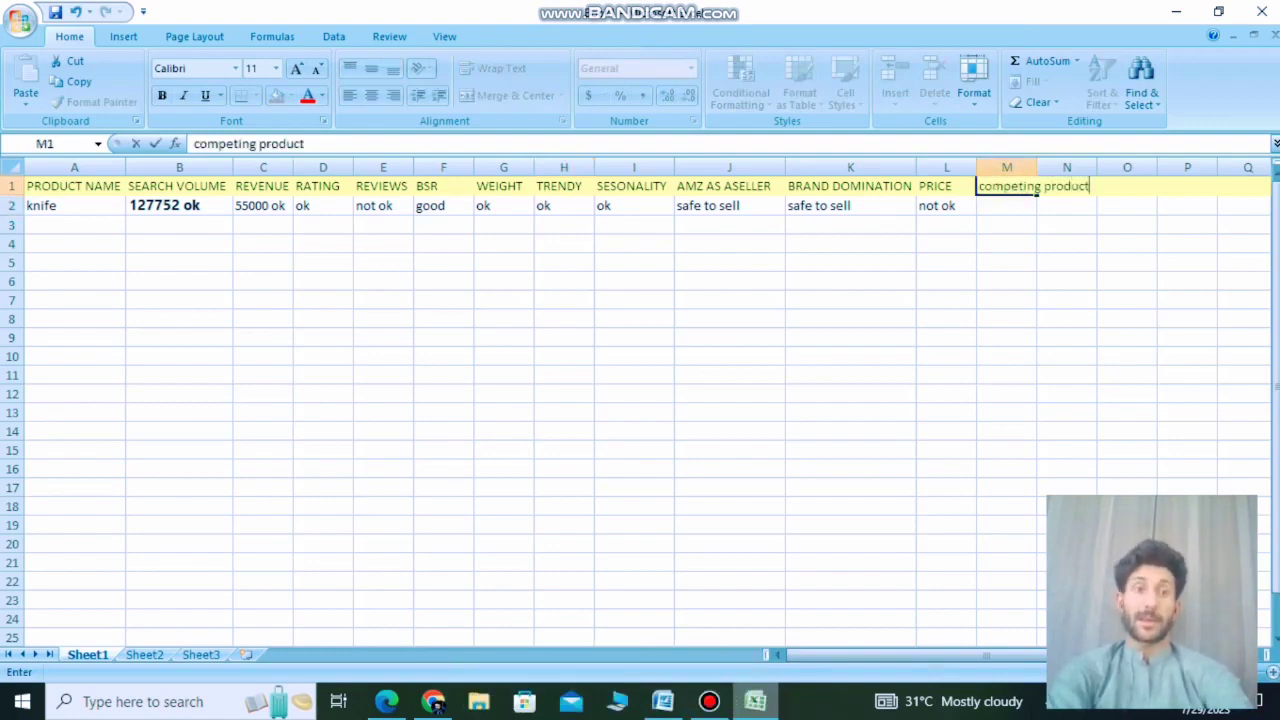
key("Return")
left_click_drag(1037, 167, 1095, 167)
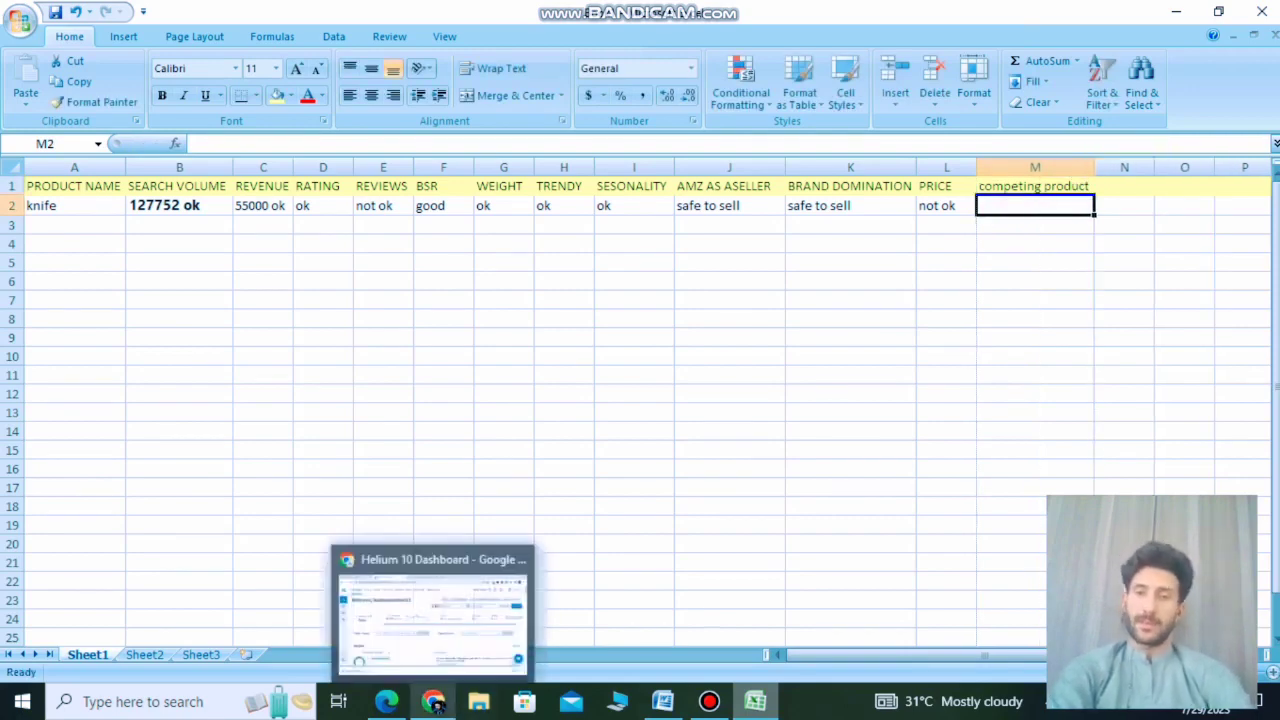
Step: Switch to Helium 10 in Chrome, open Magnet, and run a new search for the keyword "knife"
left_click(436, 704)
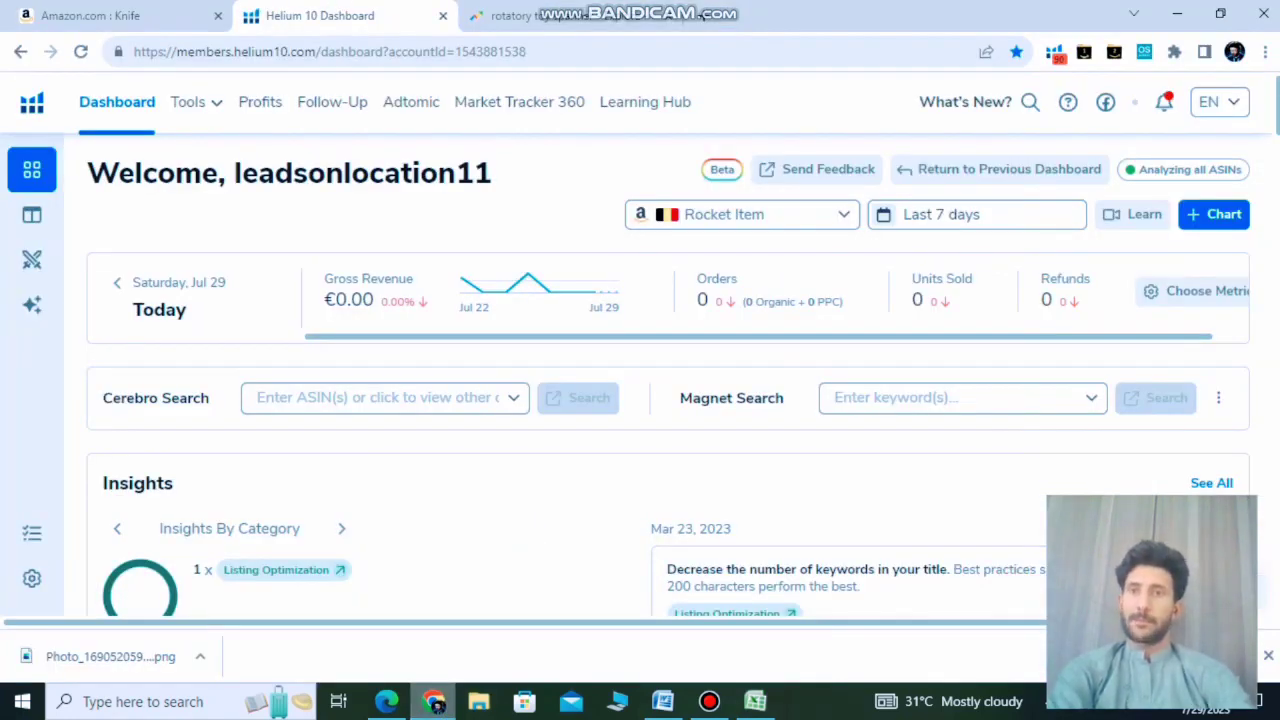
left_click(196, 98)
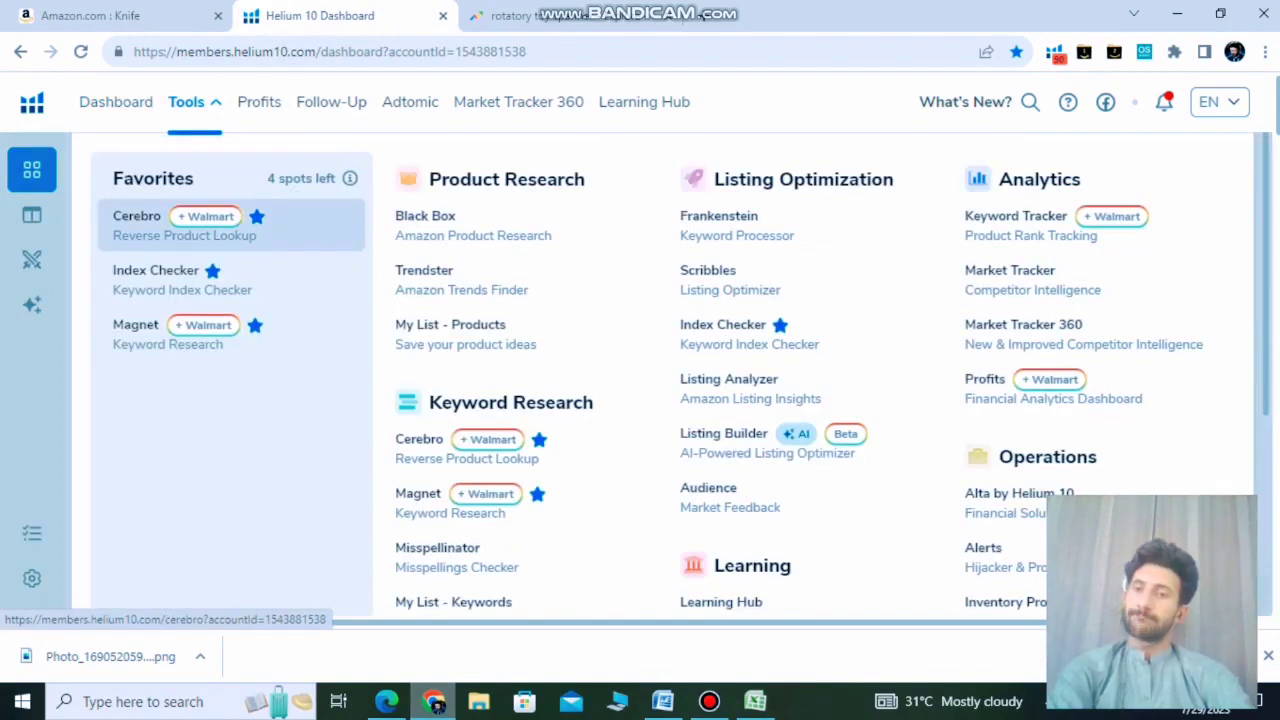
left_click(168, 334)
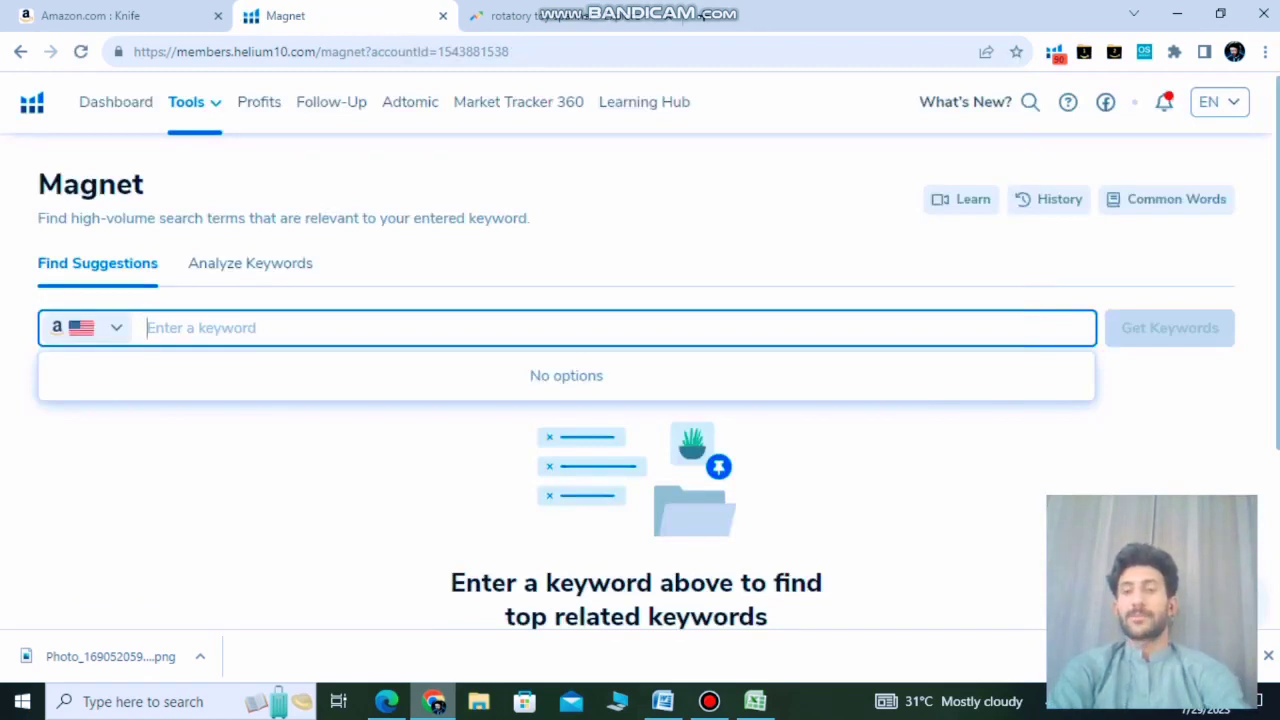
type("knife")
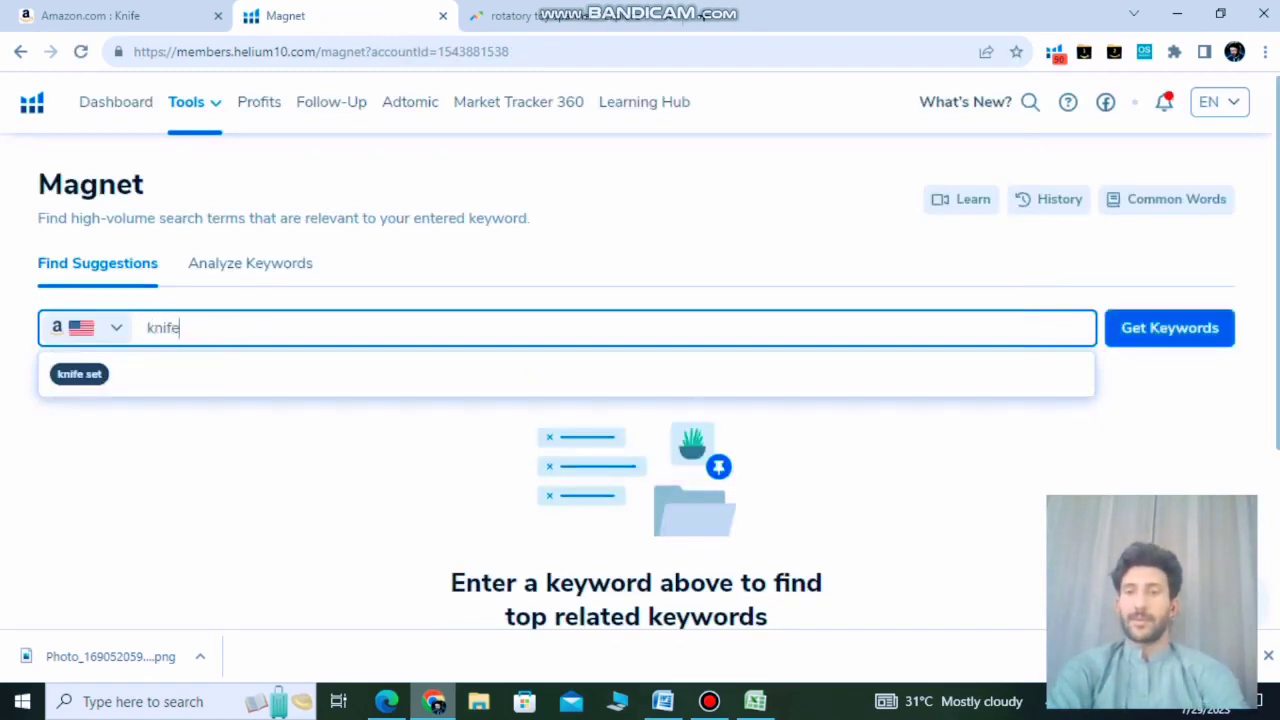
key("Return")
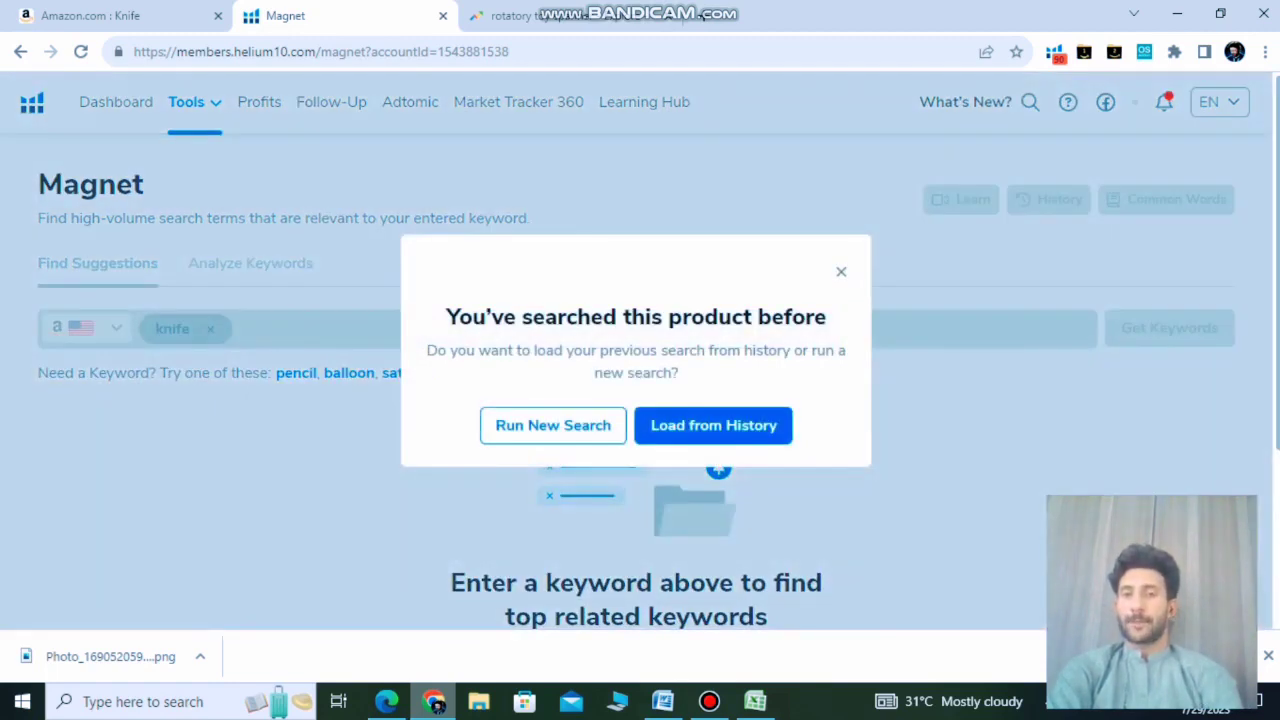
left_click(512, 430)
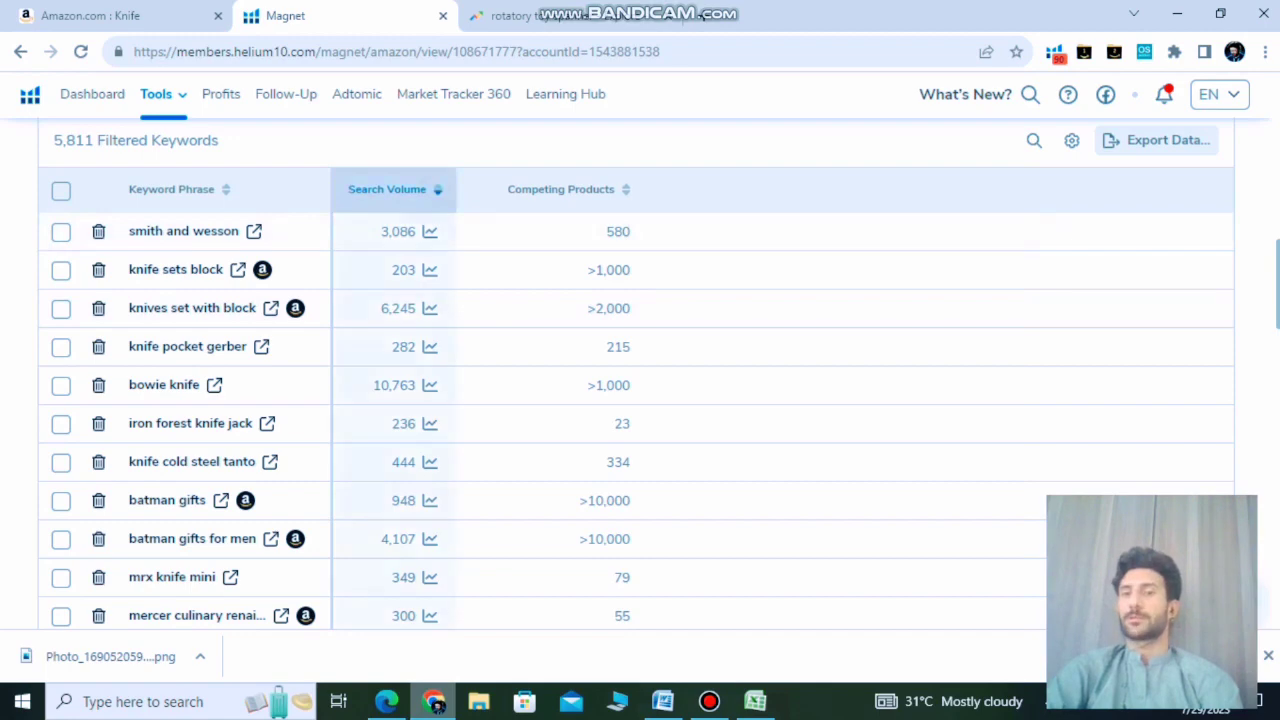
Step: Sort the Magnet keywords by highest search volume, mark the "knife" row, and compare its competing products with "kitchen knife set"
left_click(387, 189)
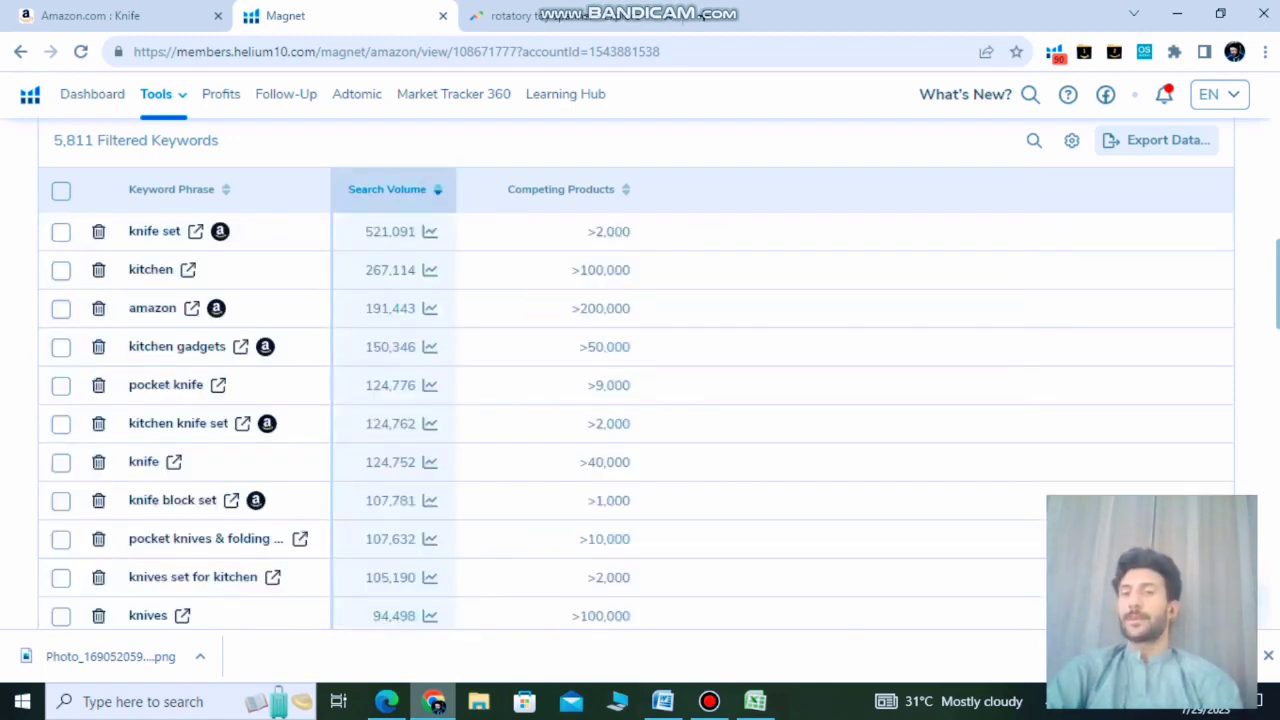
scroll(220, 300, "down", 1)
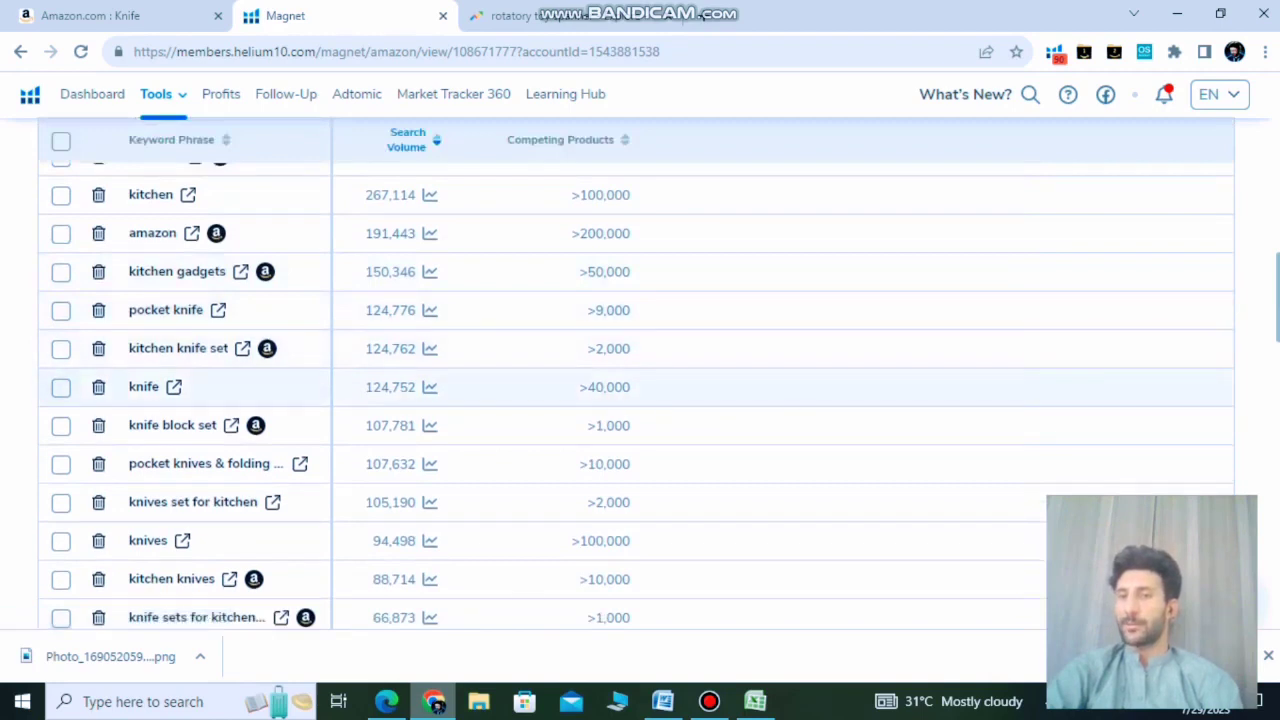
left_click(61, 387)
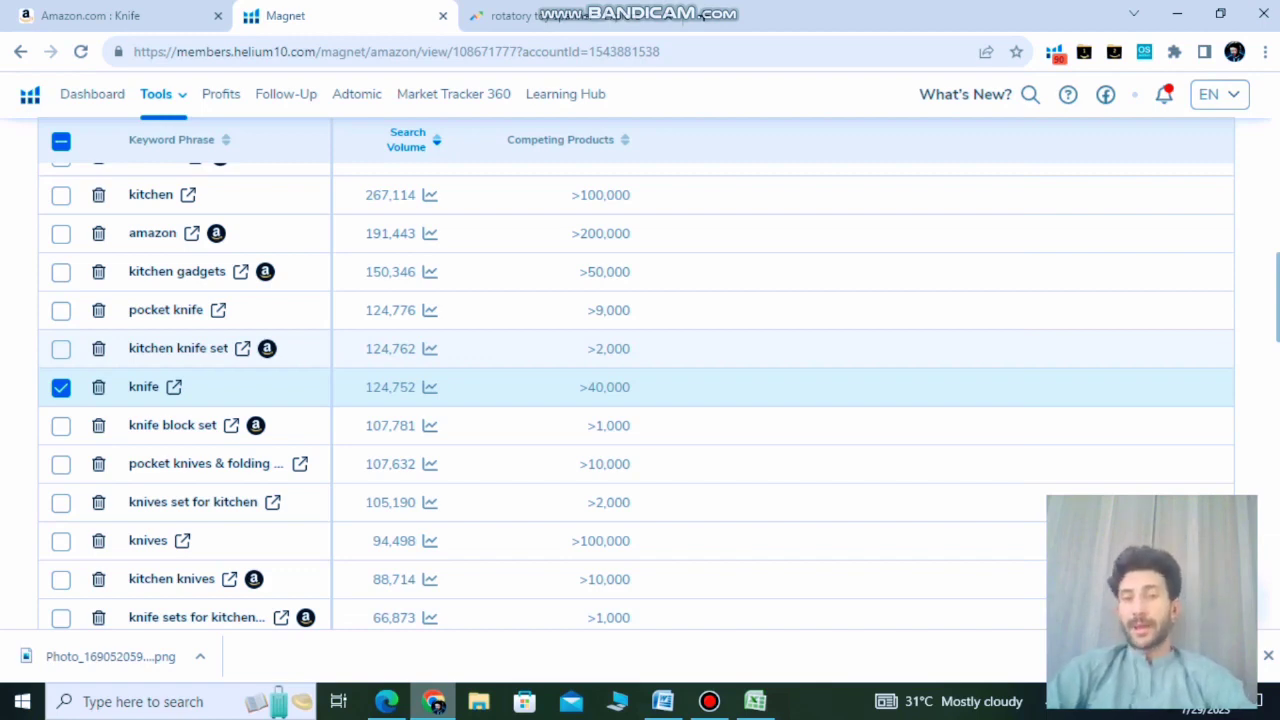
left_click_drag(584, 348, 632, 349)
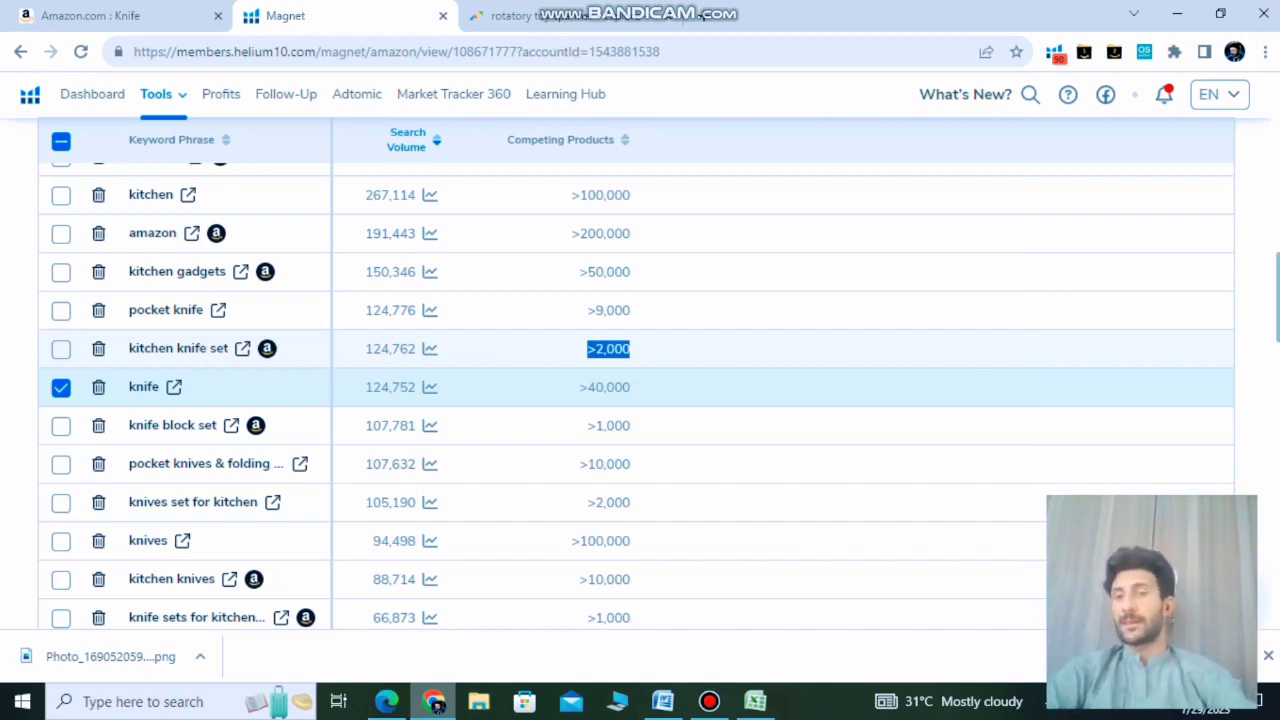
left_click_drag(632, 349, 160, 387)
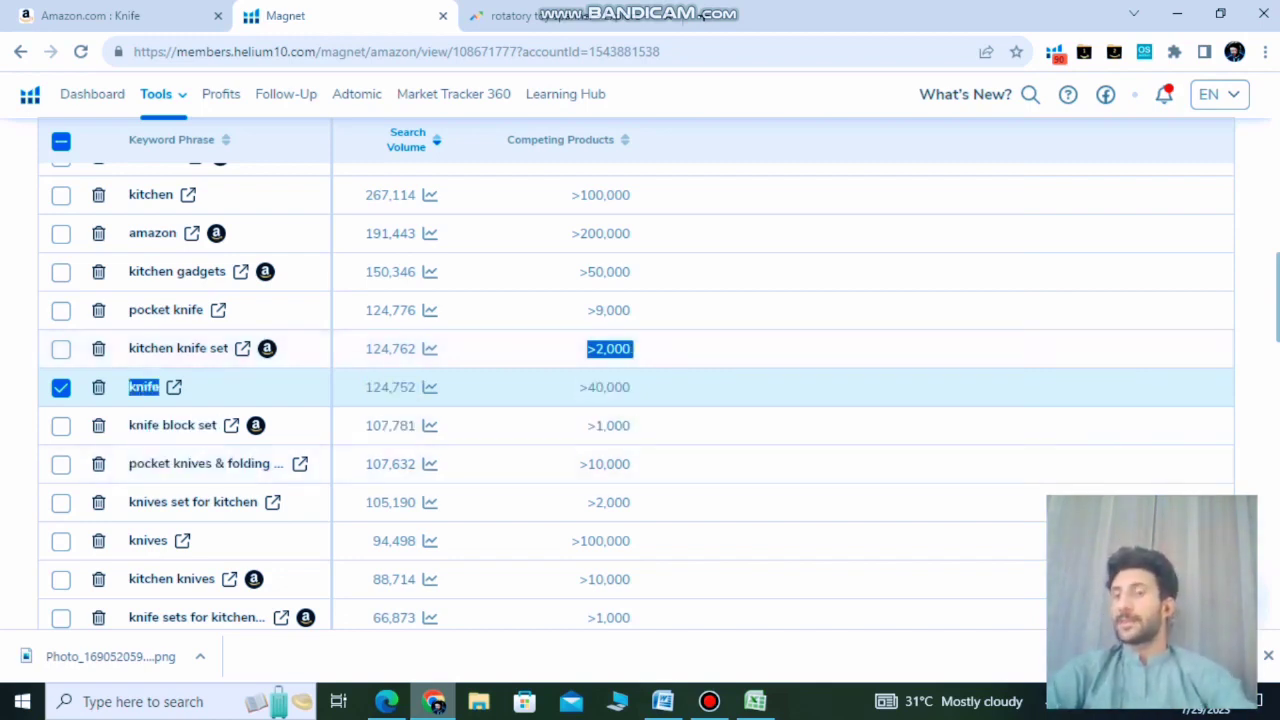
left_click(297, 374)
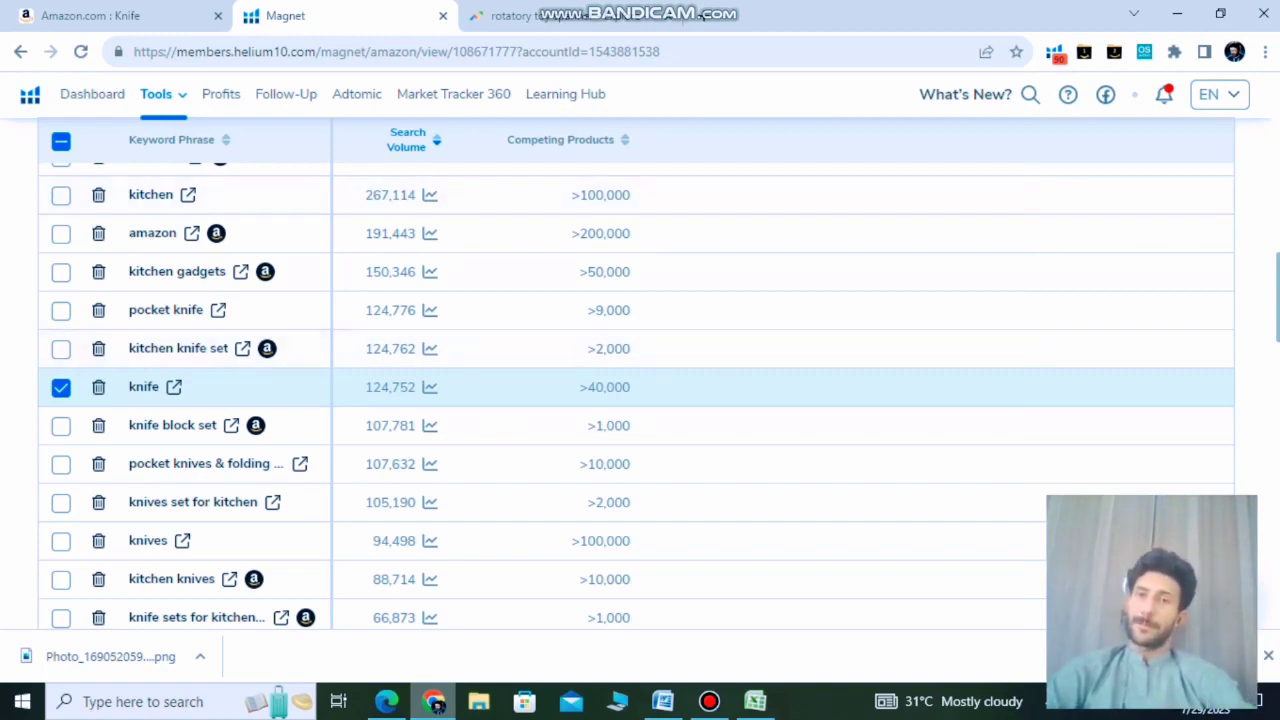
Step: Switch to Excel and enter "not ok" under competing product for the knife
left_click(755, 701)
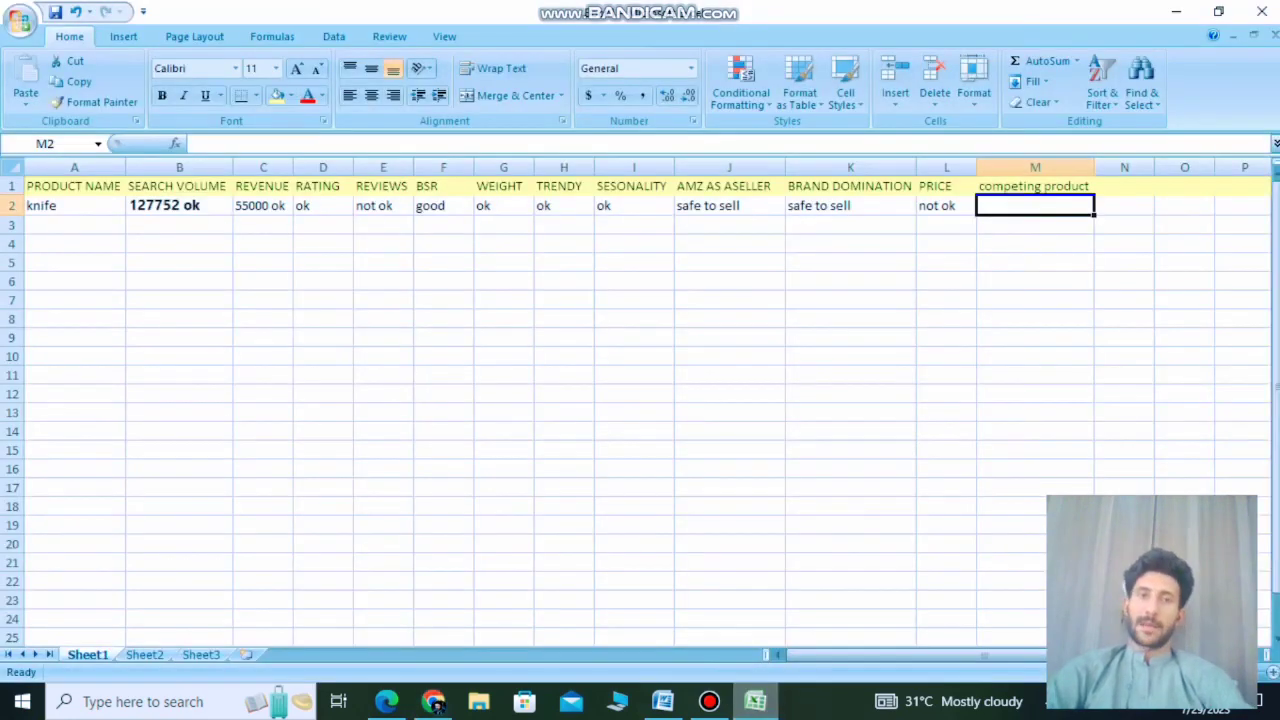
type("not o")
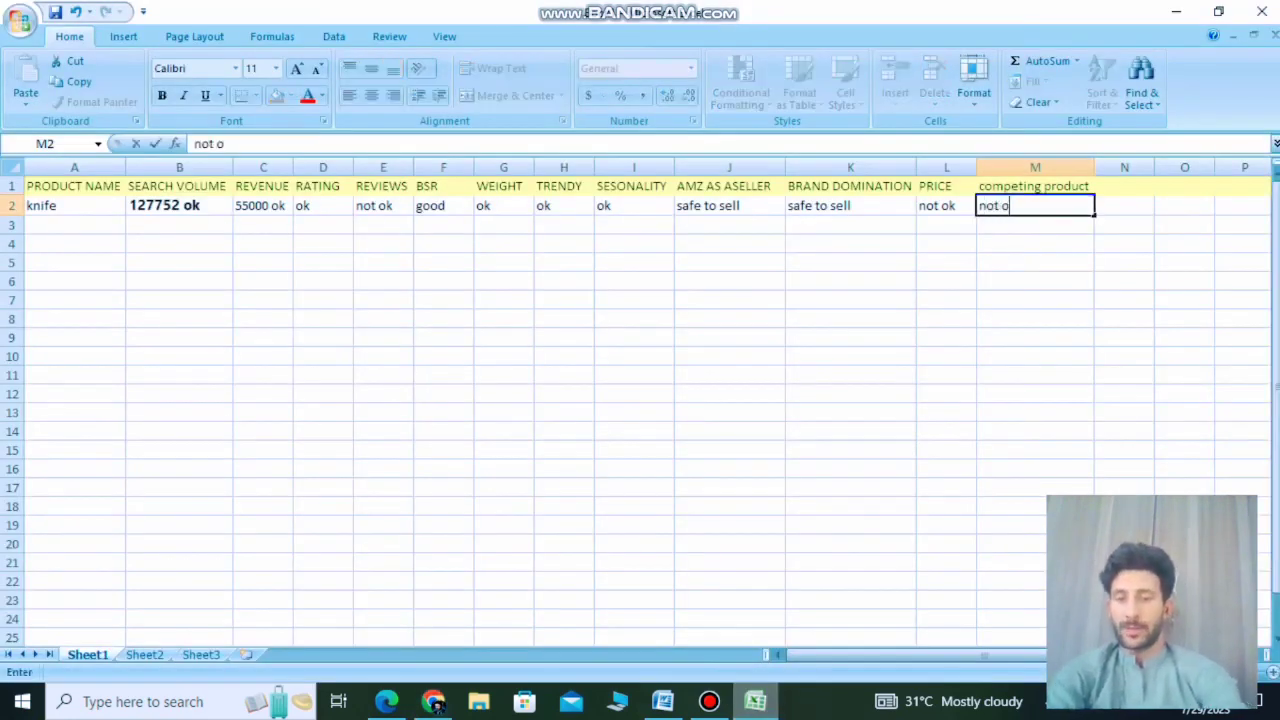
type("k")
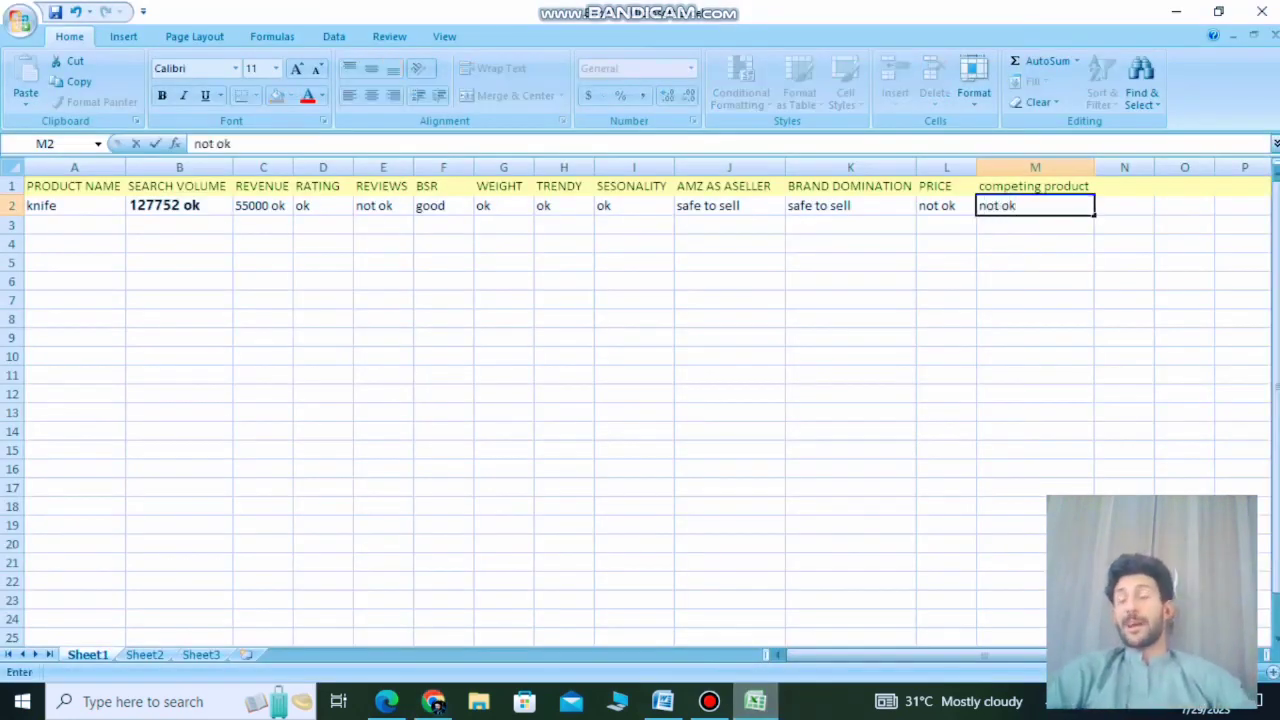